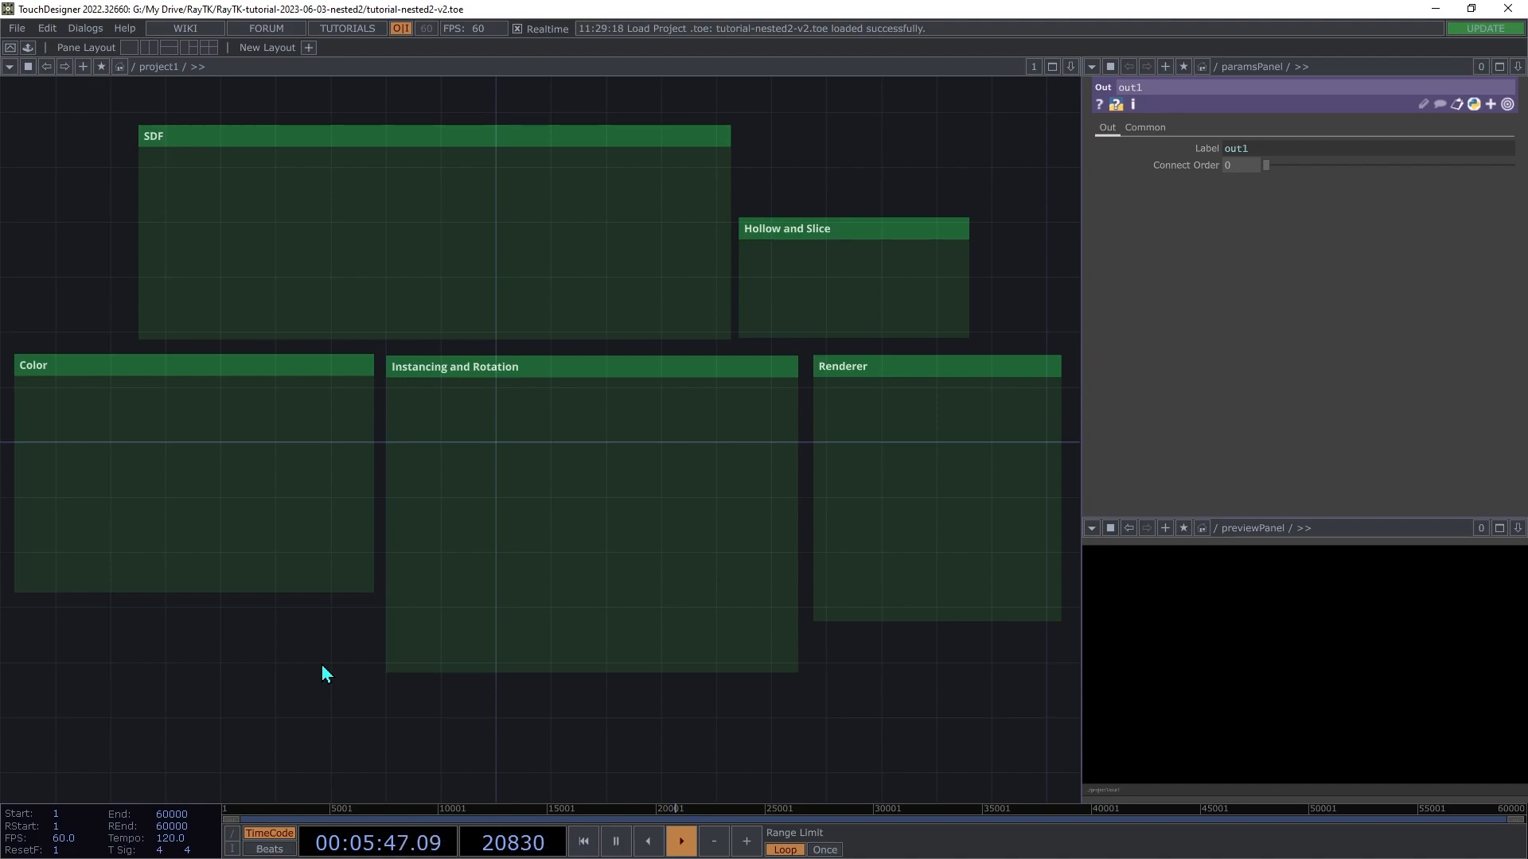
Step: Look at the RayTK component at the project's root level, and return to the project1 network
{"action": "key", "text": "u"}
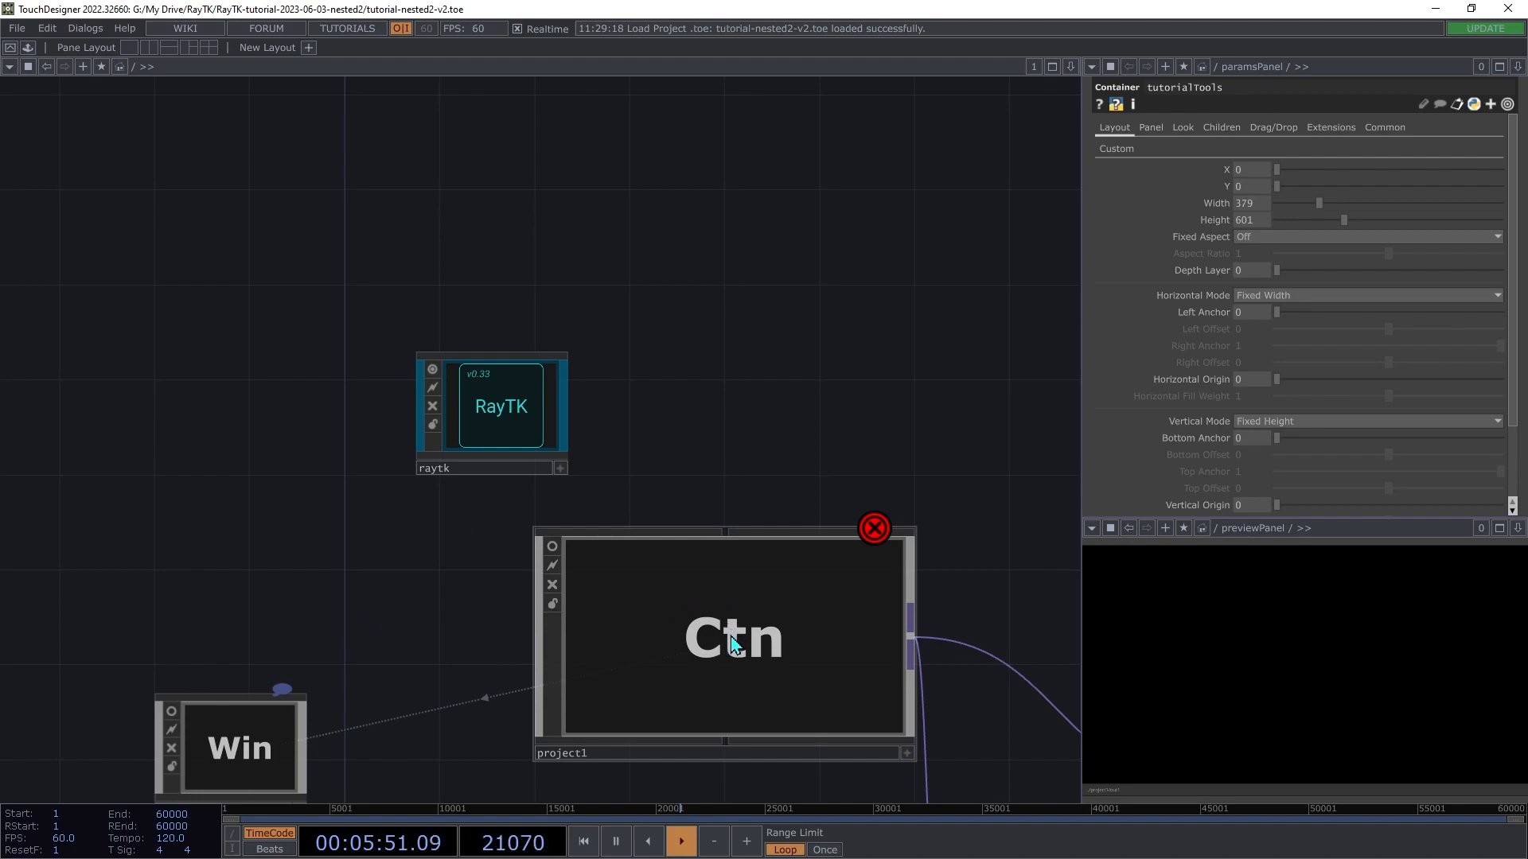
{"action": "left_click", "coordinate": [45, 69]}
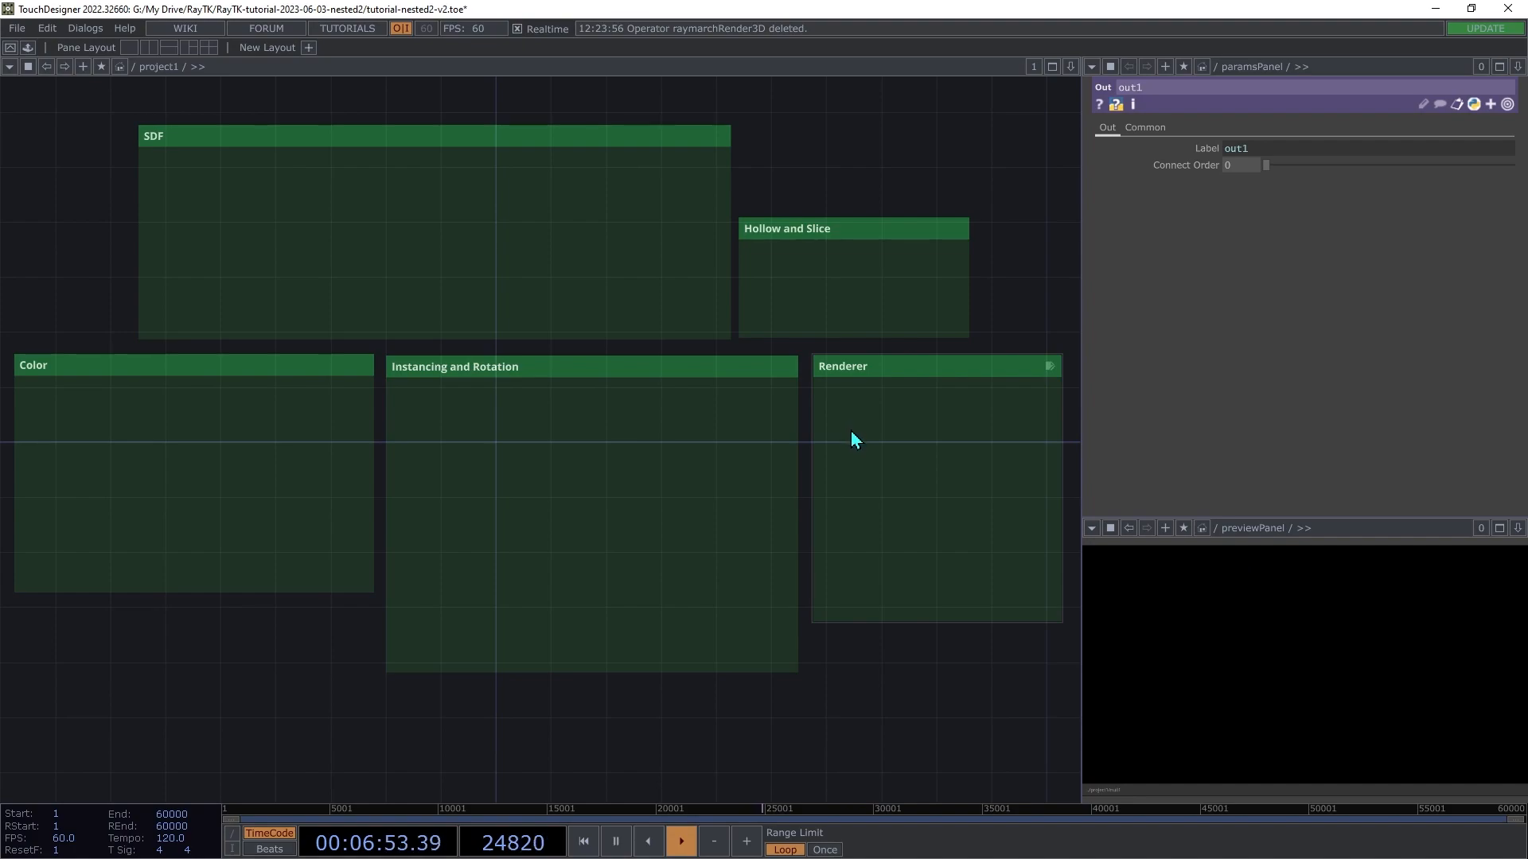
Step: Add a raymarchRender3D operator from the RayTK palette and place it in the Renderer section
{"action": "key", "text": "alt+r"}
{"action": "type", "text": "raym"}
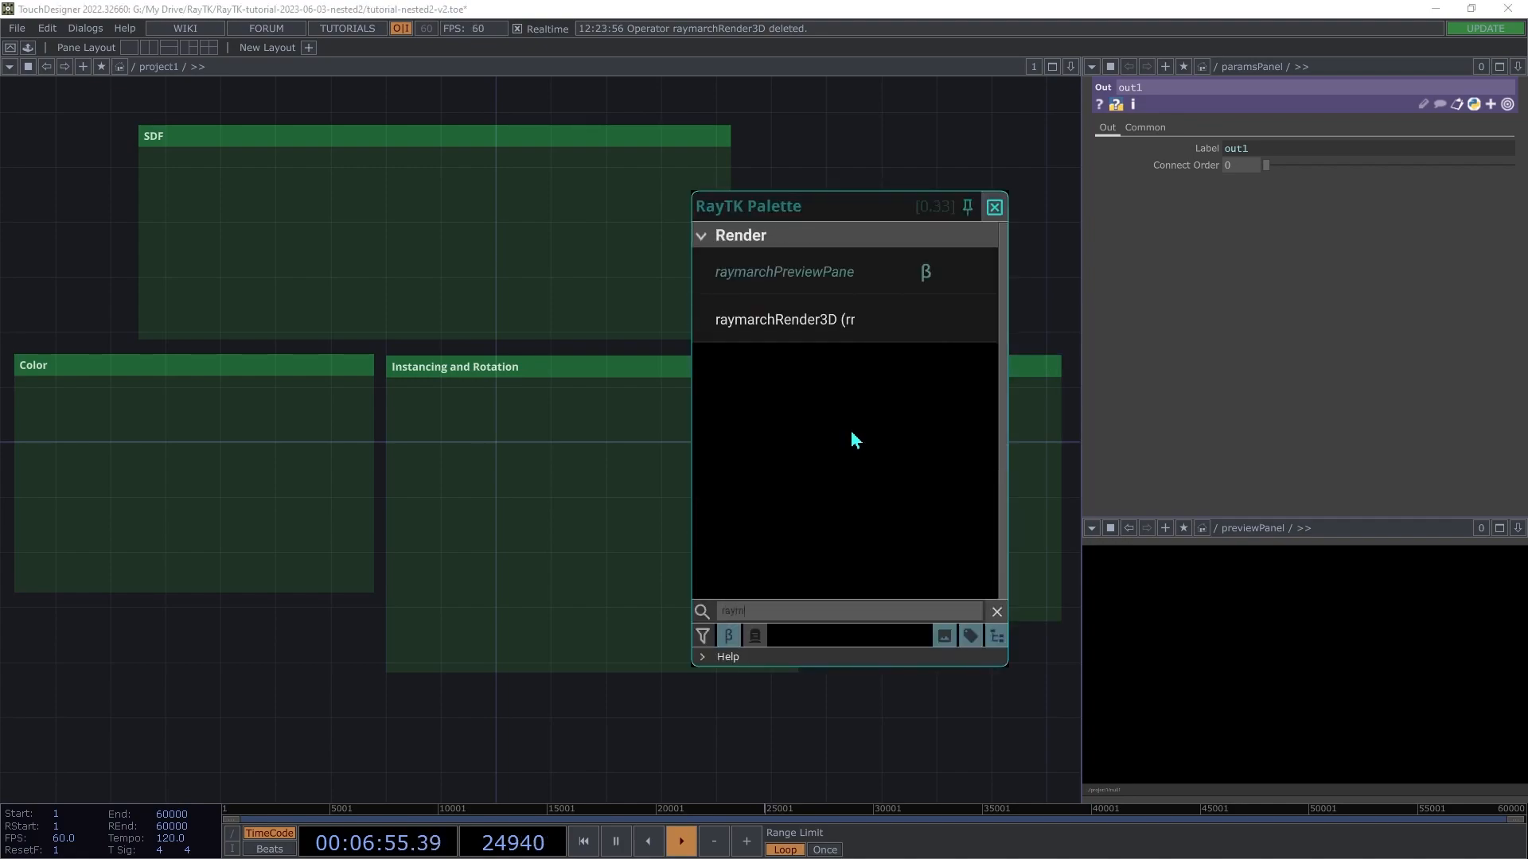
{"action": "left_click", "coordinate": [823, 323]}
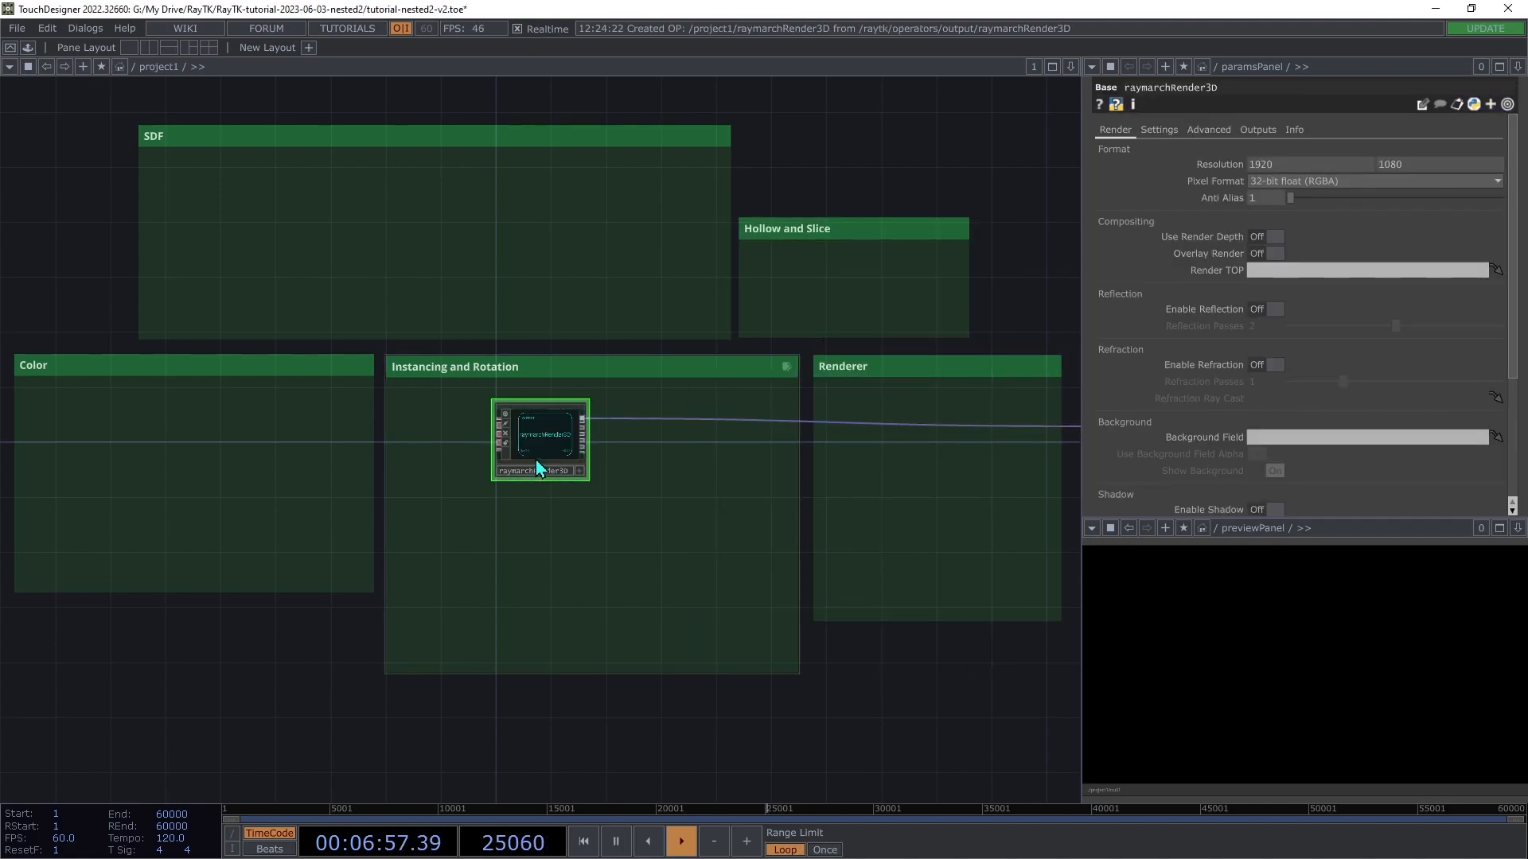
{"action": "left_click_drag", "start_coordinate": [536, 465], "coordinate": [1004, 424]}
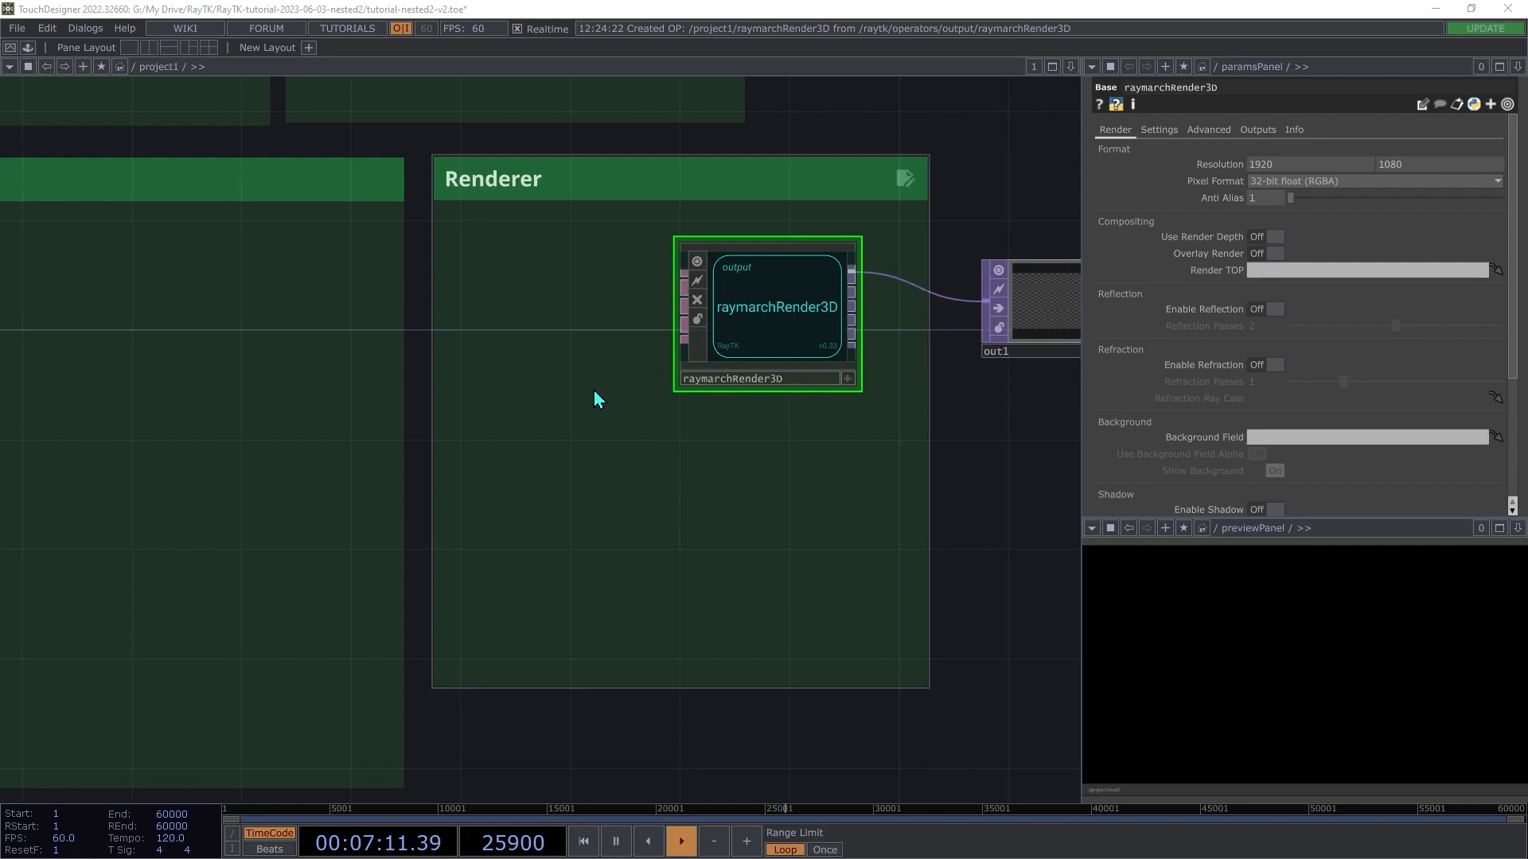
Step: Add a Look At Camera to raymarchRender3D and place it inside the Renderer section
{"action": "key", "text": "alt+e"}
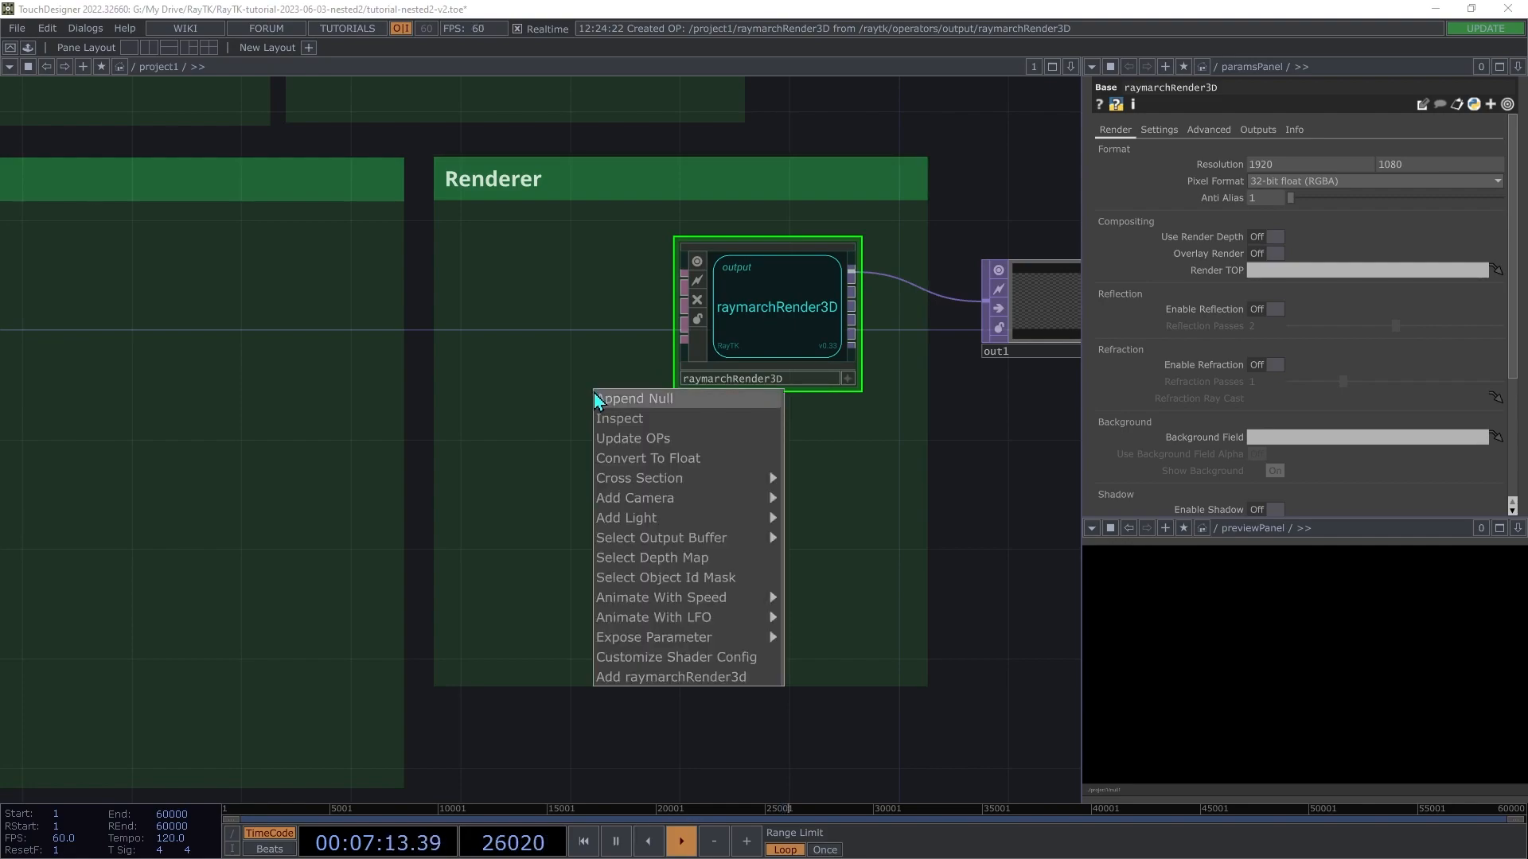
{"action": "mouse_move", "coordinate": [689, 506]}
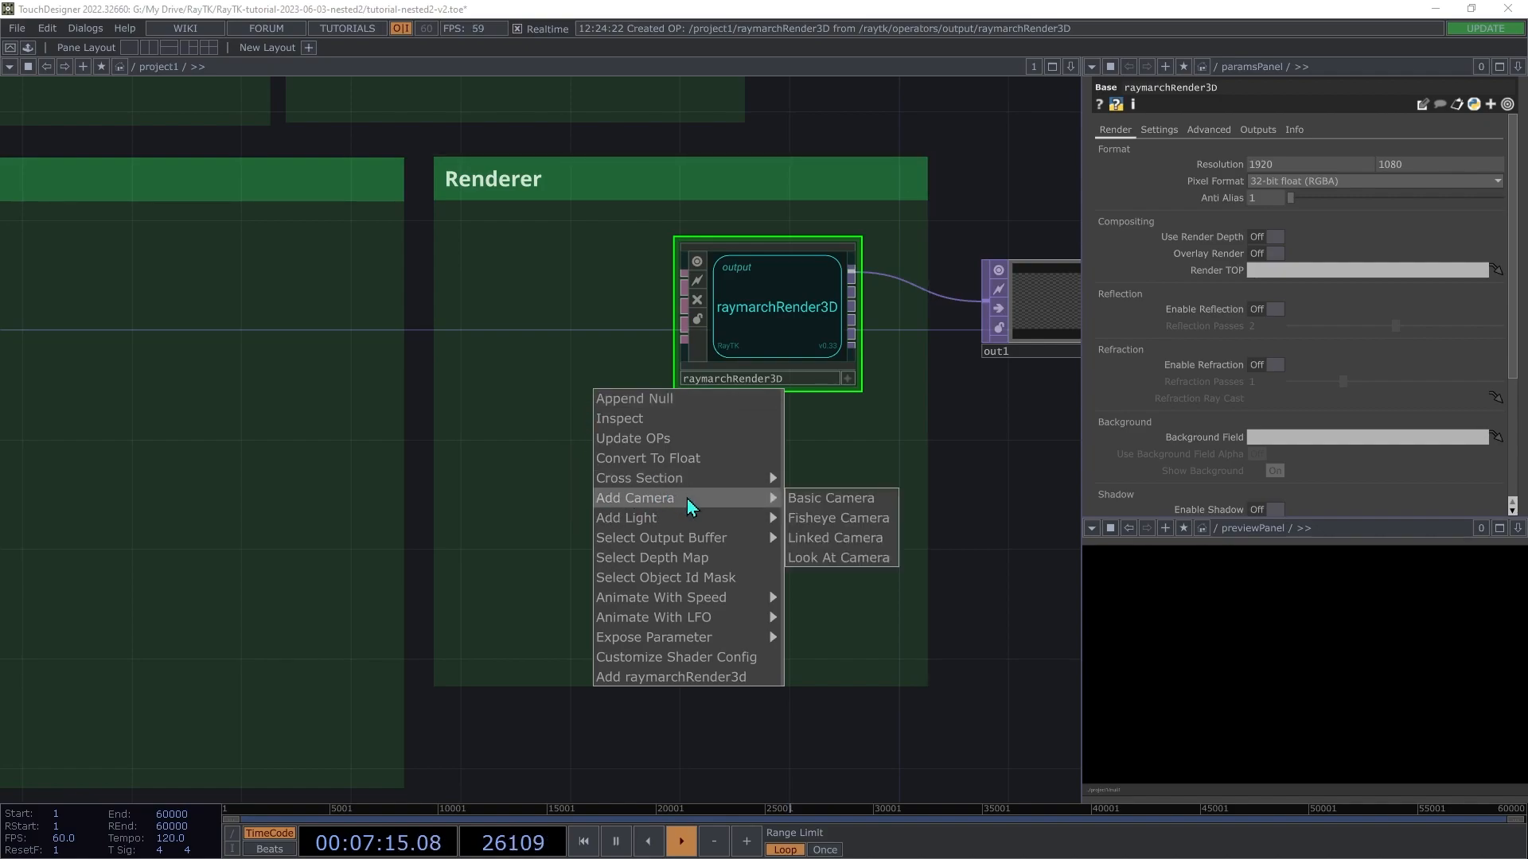
{"action": "left_click", "coordinate": [856, 566]}
{"action": "left_click_drag", "start_coordinate": [413, 470], "coordinate": [545, 475]}
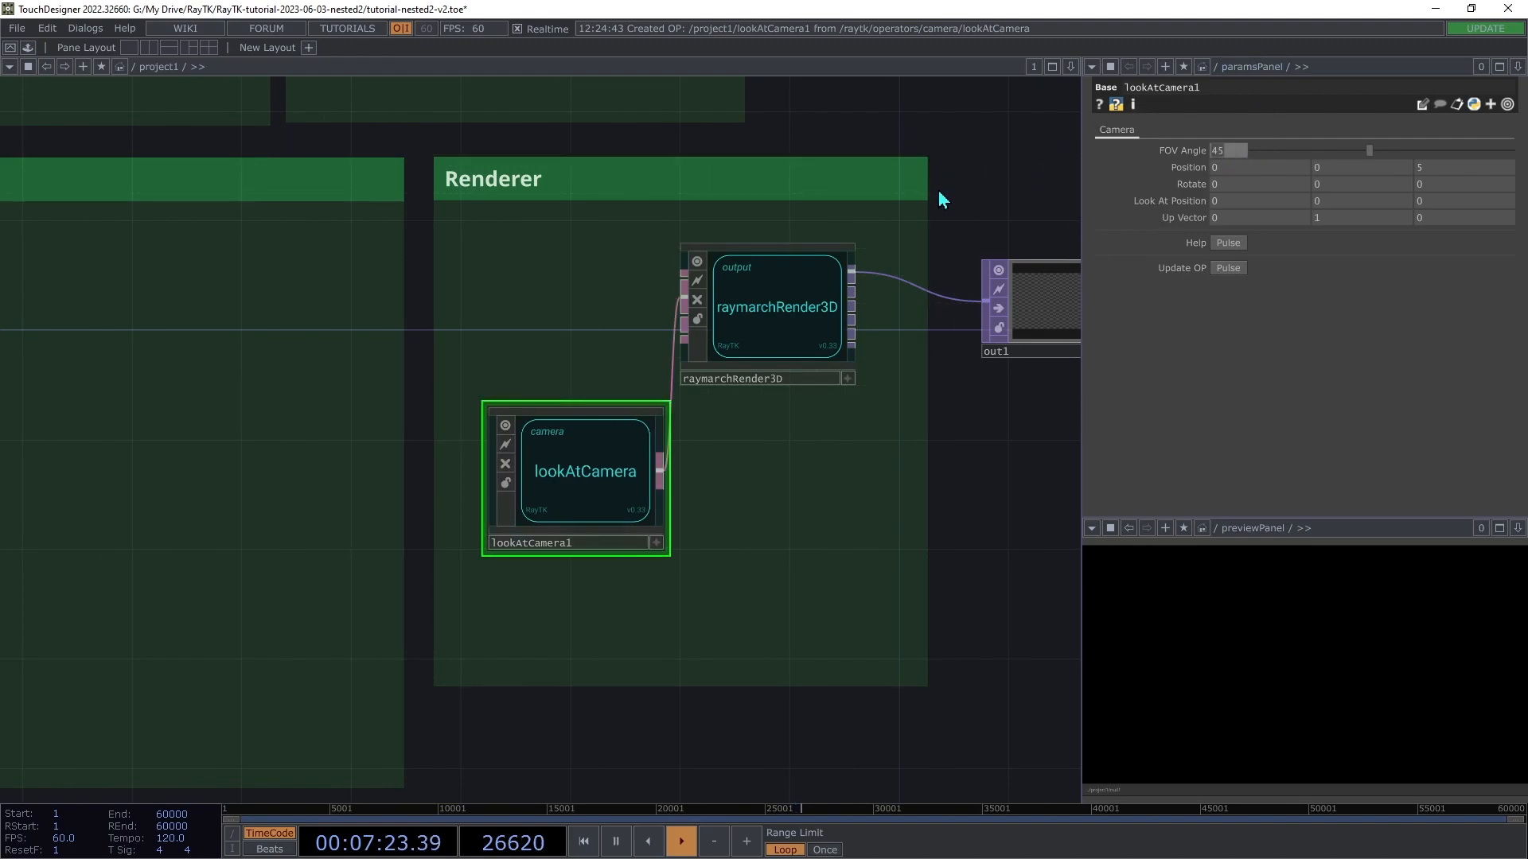
Step: Set the look-at camera's FOV Angle to 60 and its Y position to 2
{"action": "type", "text": "60"}
{"action": "key", "text": "Tab"}
{"action": "key", "text": "Tab"}
{"action": "type", "text": "2"}
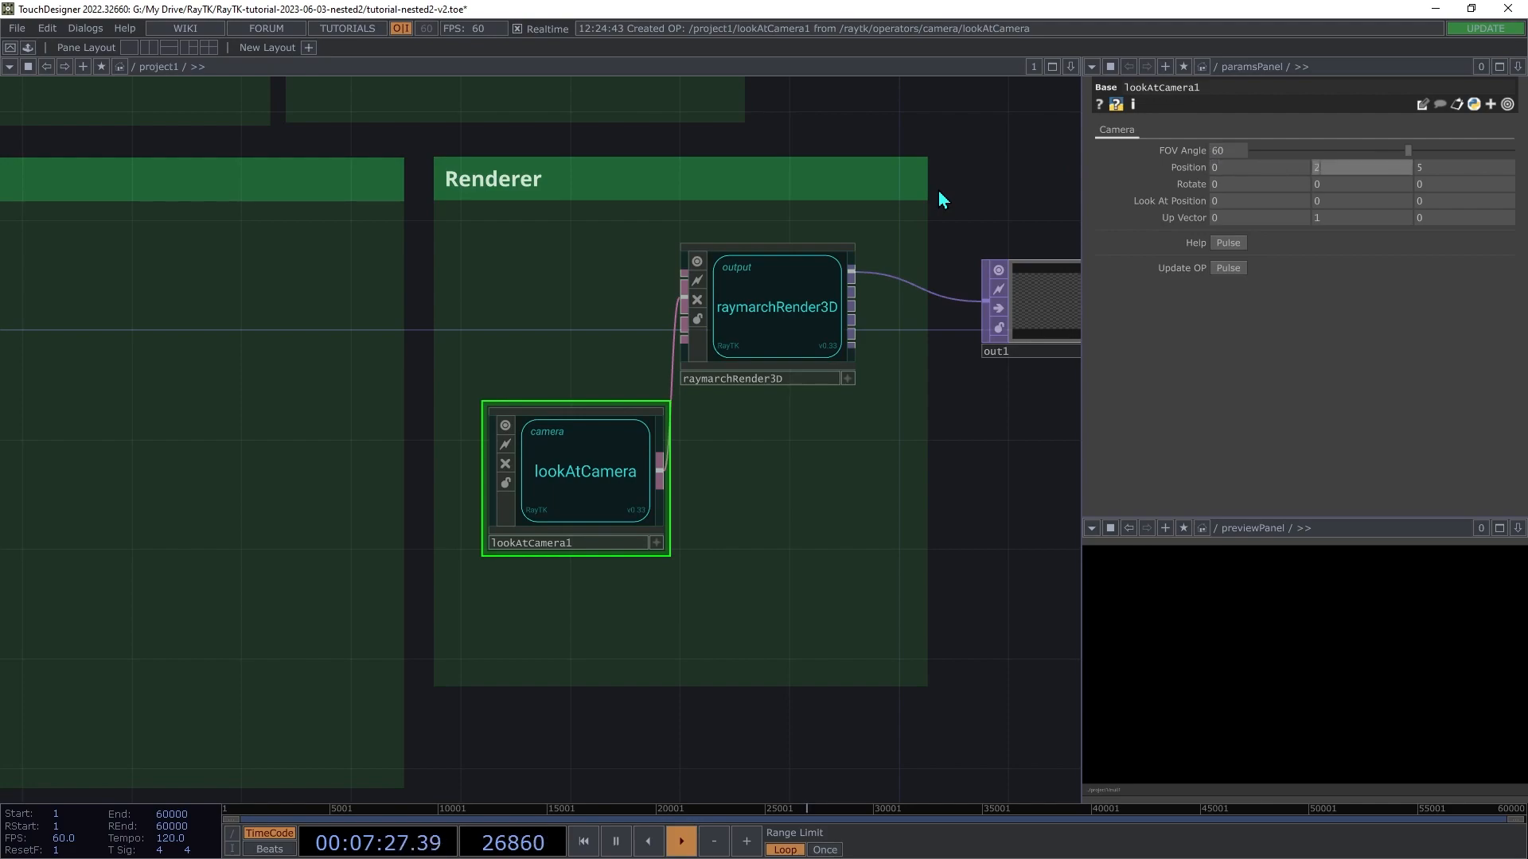
{"action": "key", "text": "Tab"}
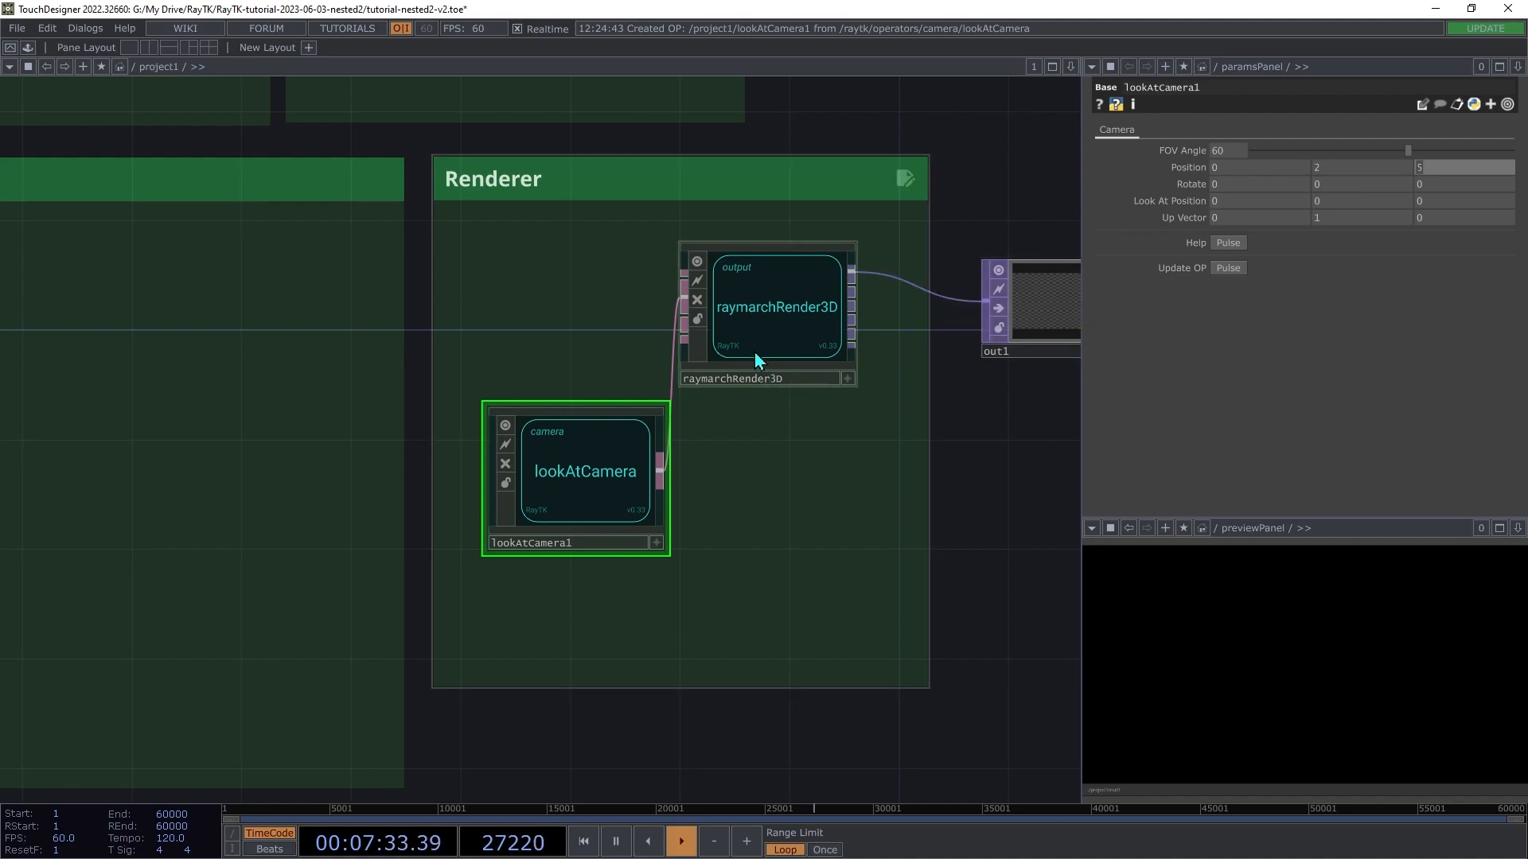
Step: Add a Point Light to raymarchRender3D and arrange it below the camera inside the Renderer section
{"action": "left_click", "coordinate": [762, 329]}
{"action": "left_click_drag", "start_coordinate": [765, 331], "coordinate": [793, 332]}
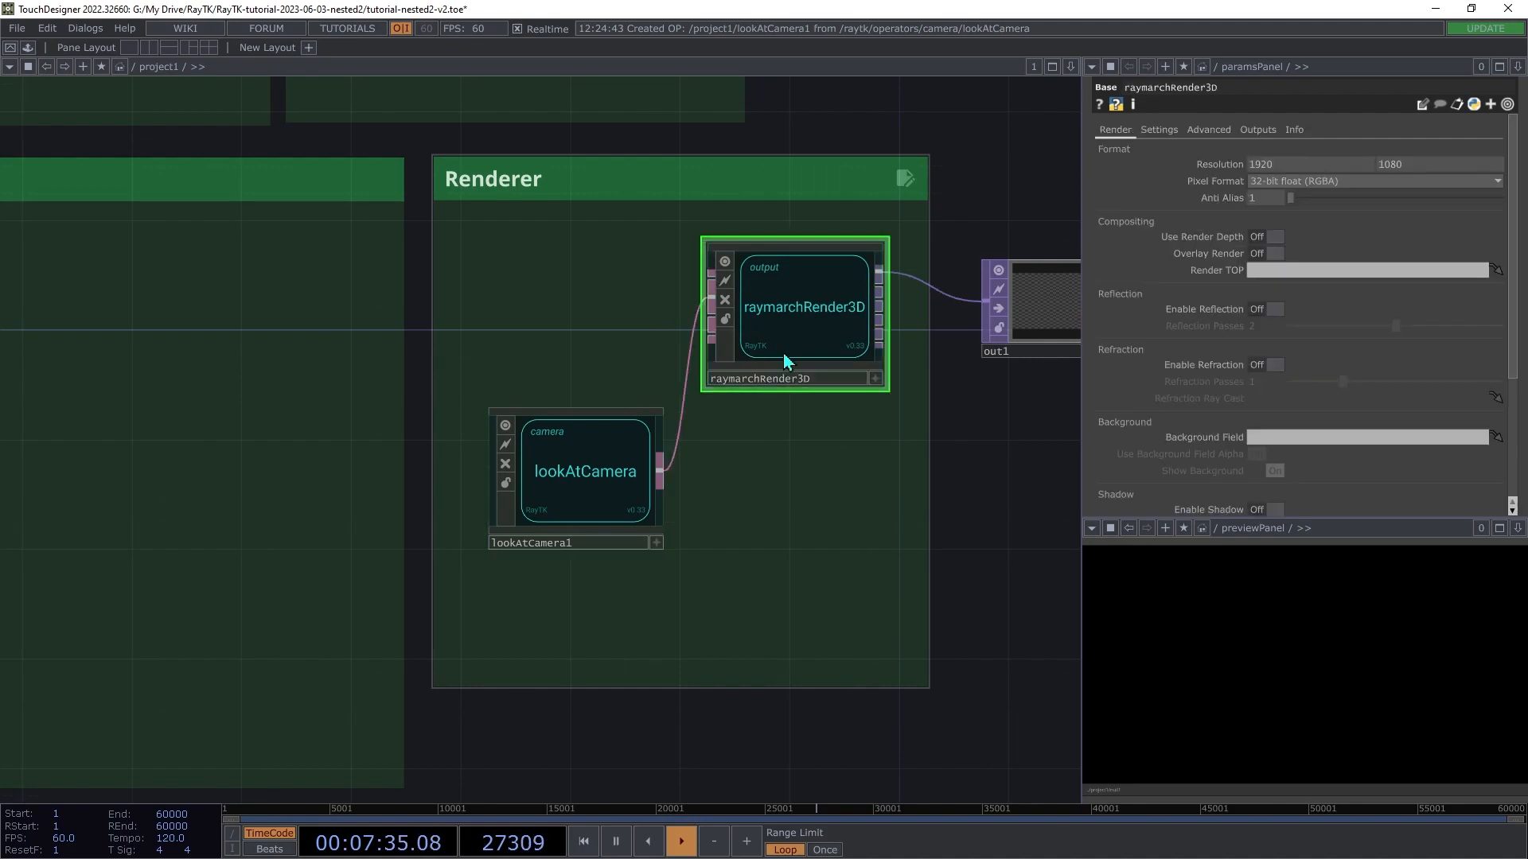
{"action": "right_click", "coordinate": [799, 460]}
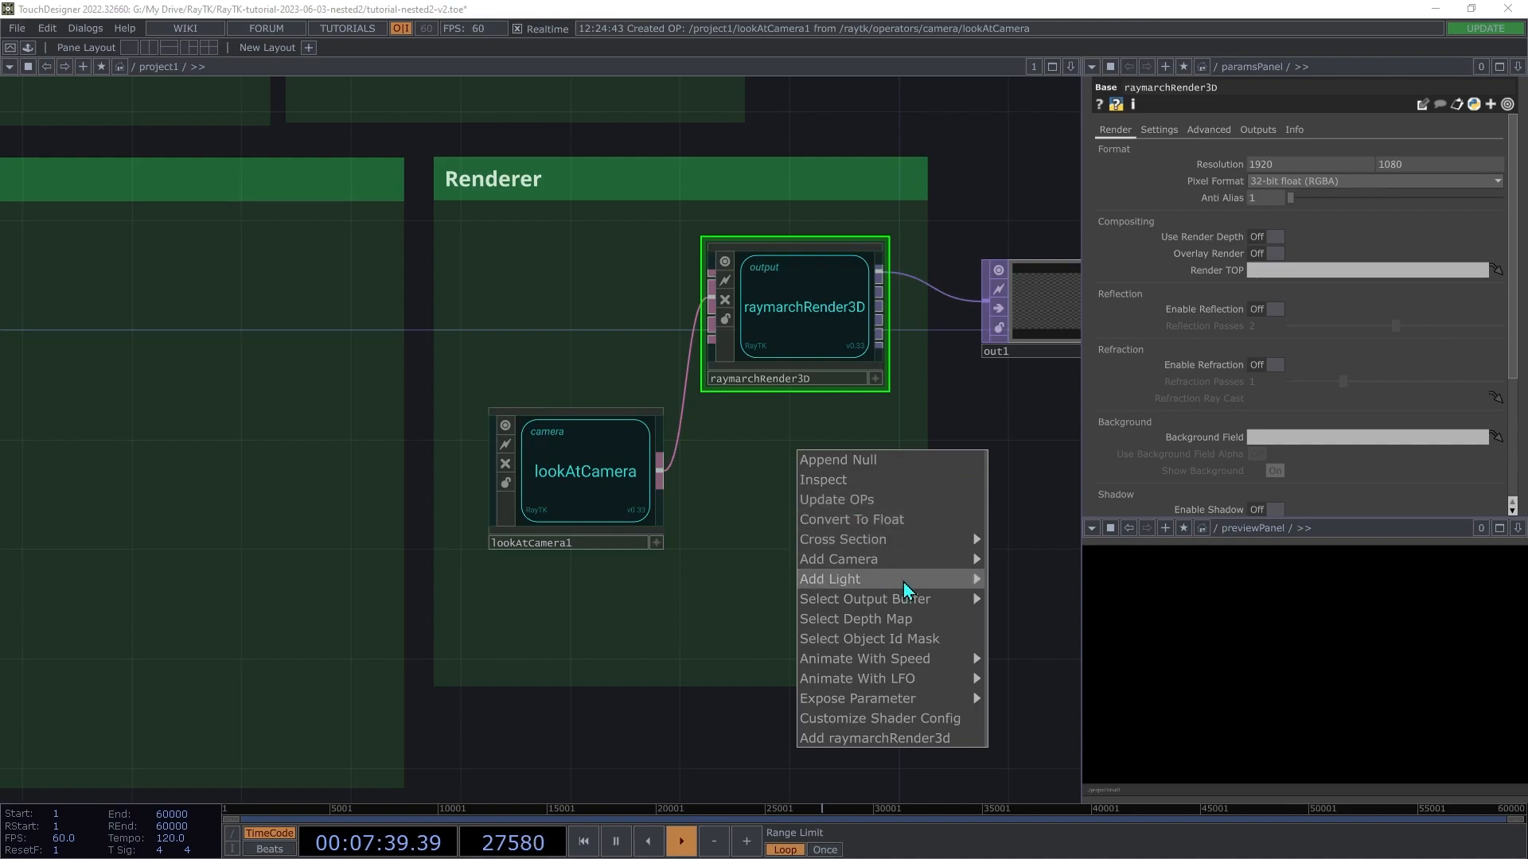
{"action": "mouse_move", "coordinate": [971, 580]}
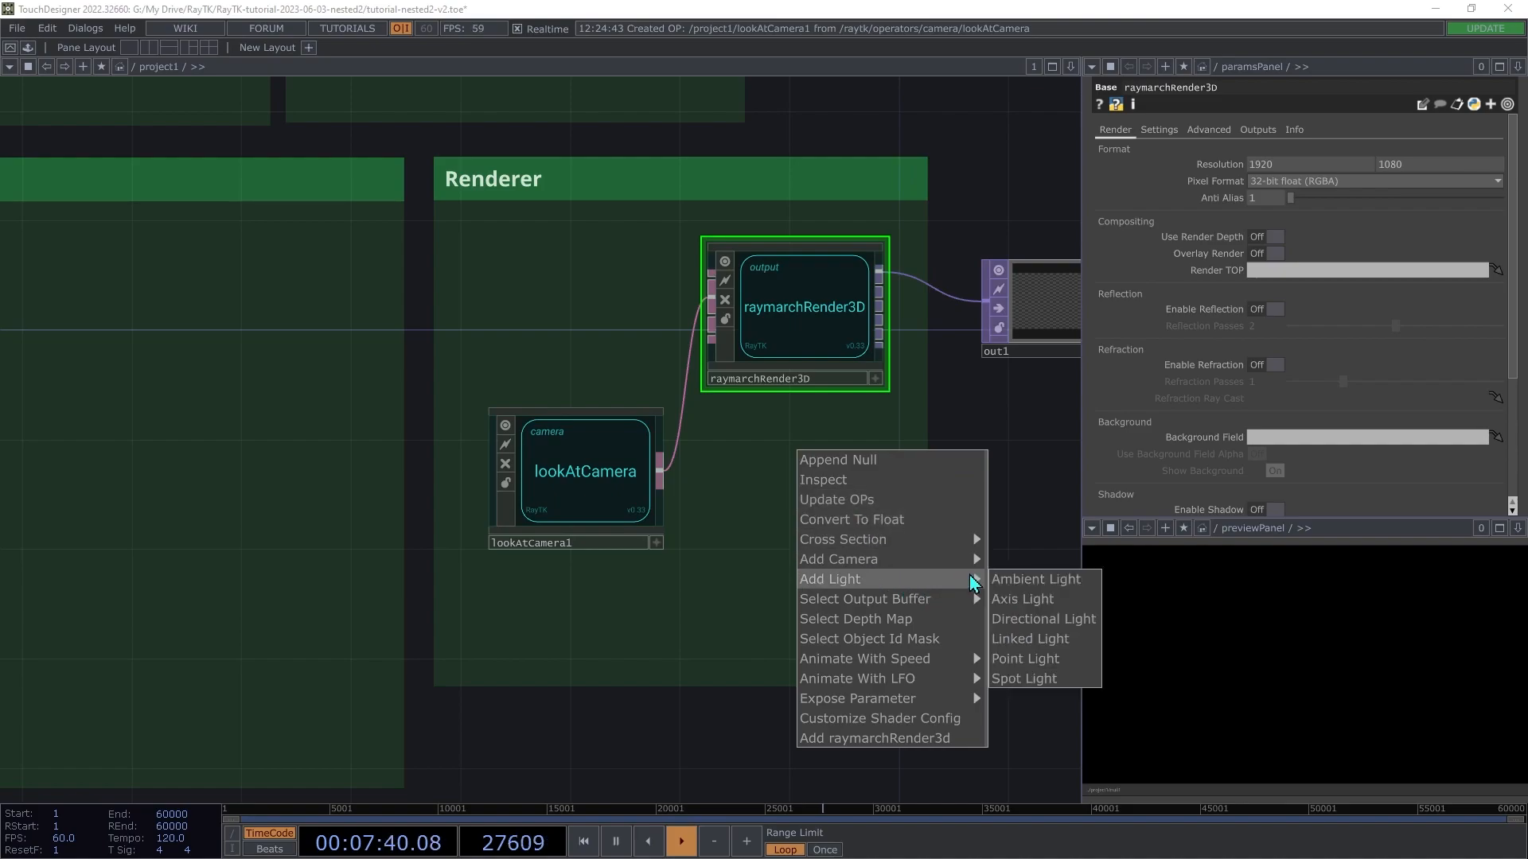
{"action": "left_click", "coordinate": [1059, 662]}
{"action": "left_click_drag", "start_coordinate": [627, 490], "coordinate": [626, 408]}
{"action": "left_click_drag", "start_coordinate": [475, 637], "coordinate": [605, 579]}
Step: Set the point light's Z position to 6
{"action": "left_click", "coordinate": [606, 580]}
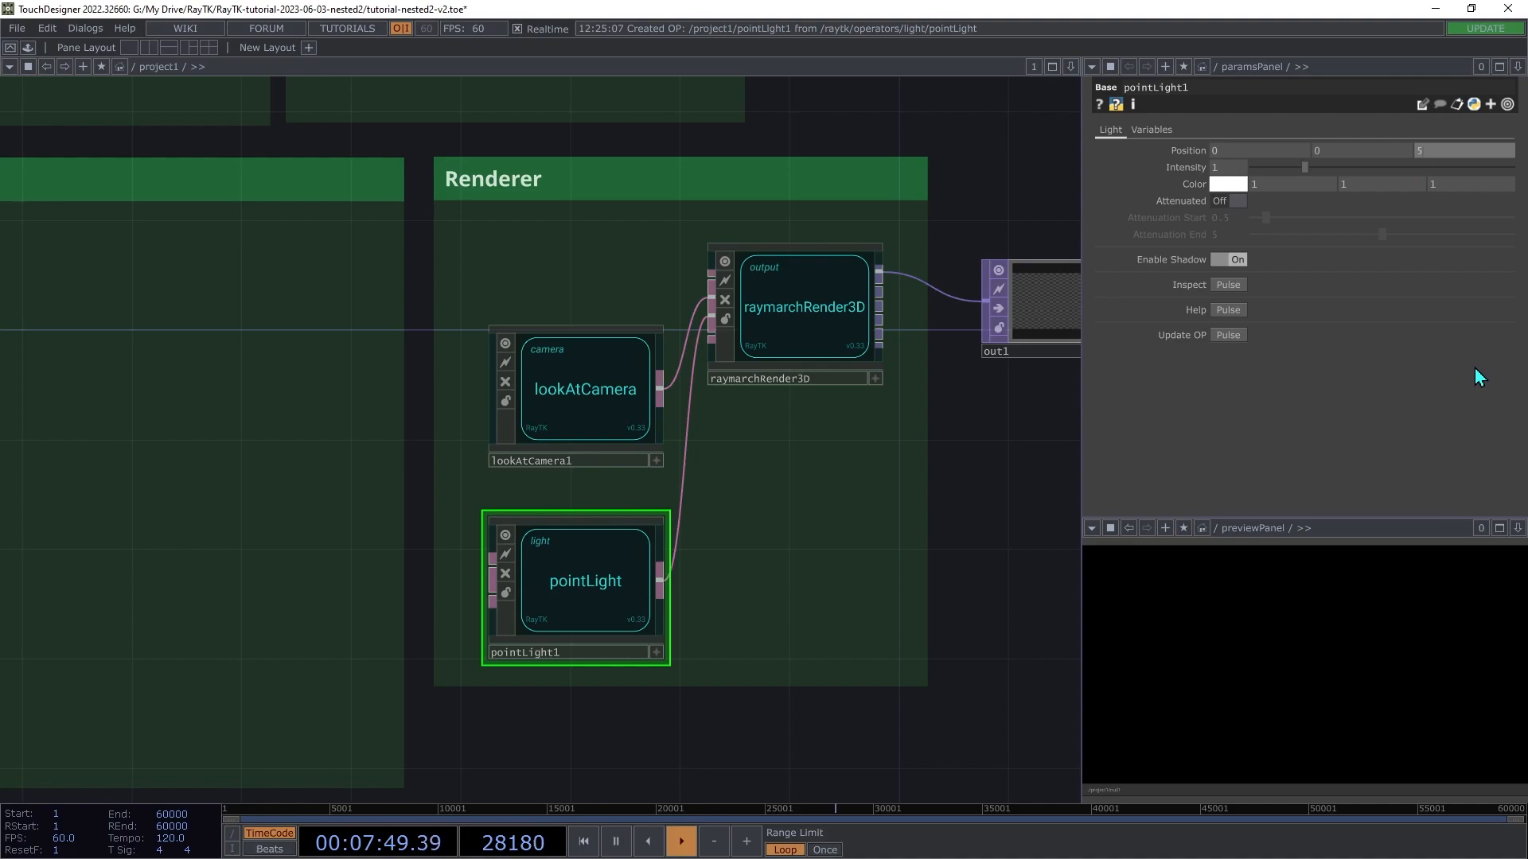
{"action": "type", "text": "6"}
{"action": "key", "text": "Return"}
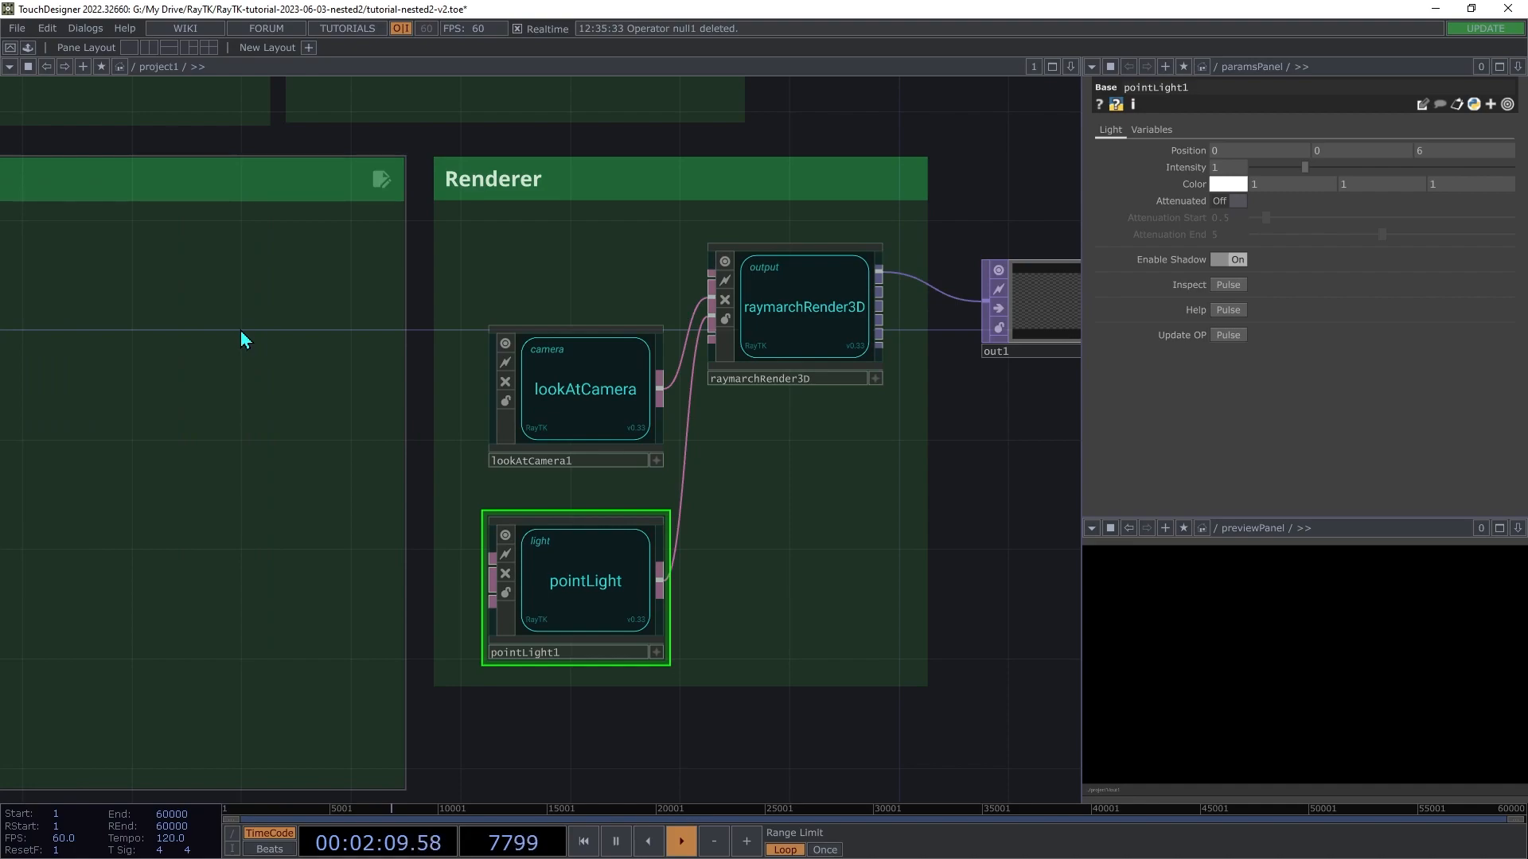
Step: Add a torusSdf operator, connect it to the first input of raymarchRender3D, and place it in the SDF section
{"action": "key", "text": "alt+r"}
{"action": "type", "text": "toru"}
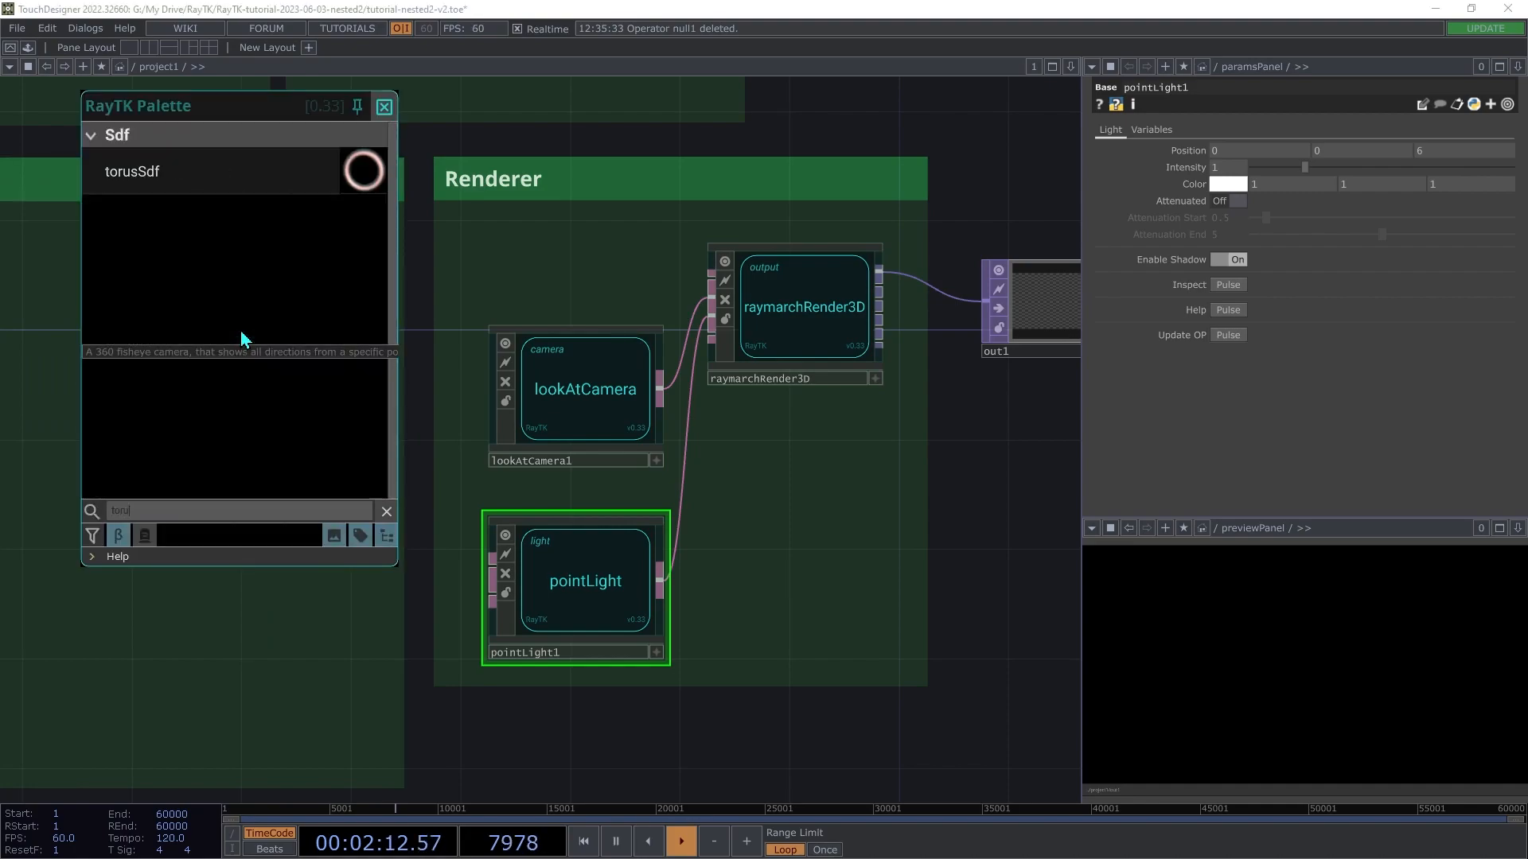
{"action": "left_click", "coordinate": [255, 191]}
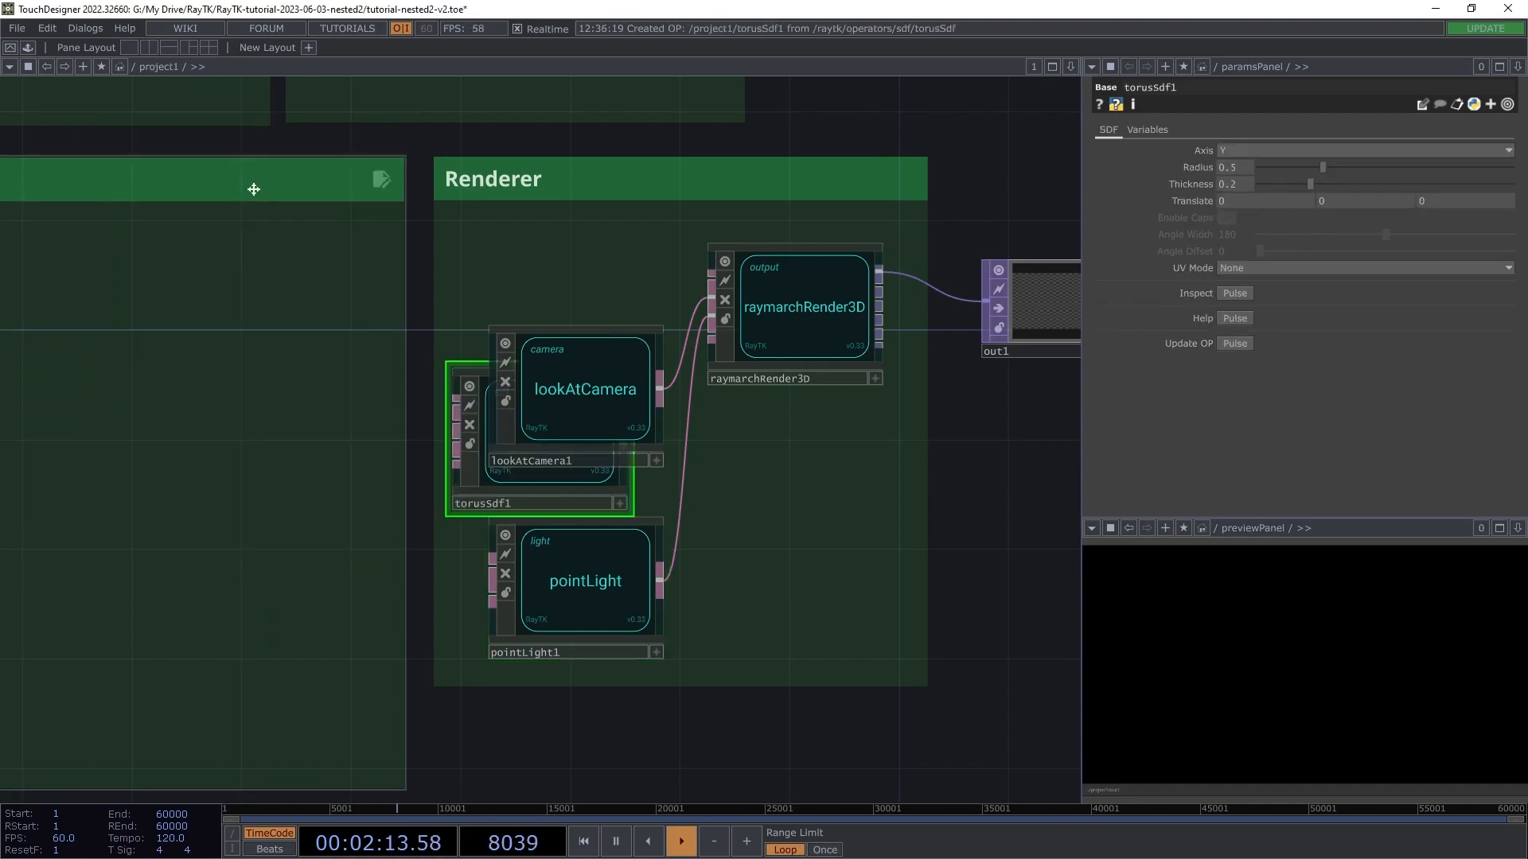
{"action": "left_click", "coordinate": [219, 368]}
{"action": "left_click", "coordinate": [304, 307]}
{"action": "left_click", "coordinate": [710, 277]}
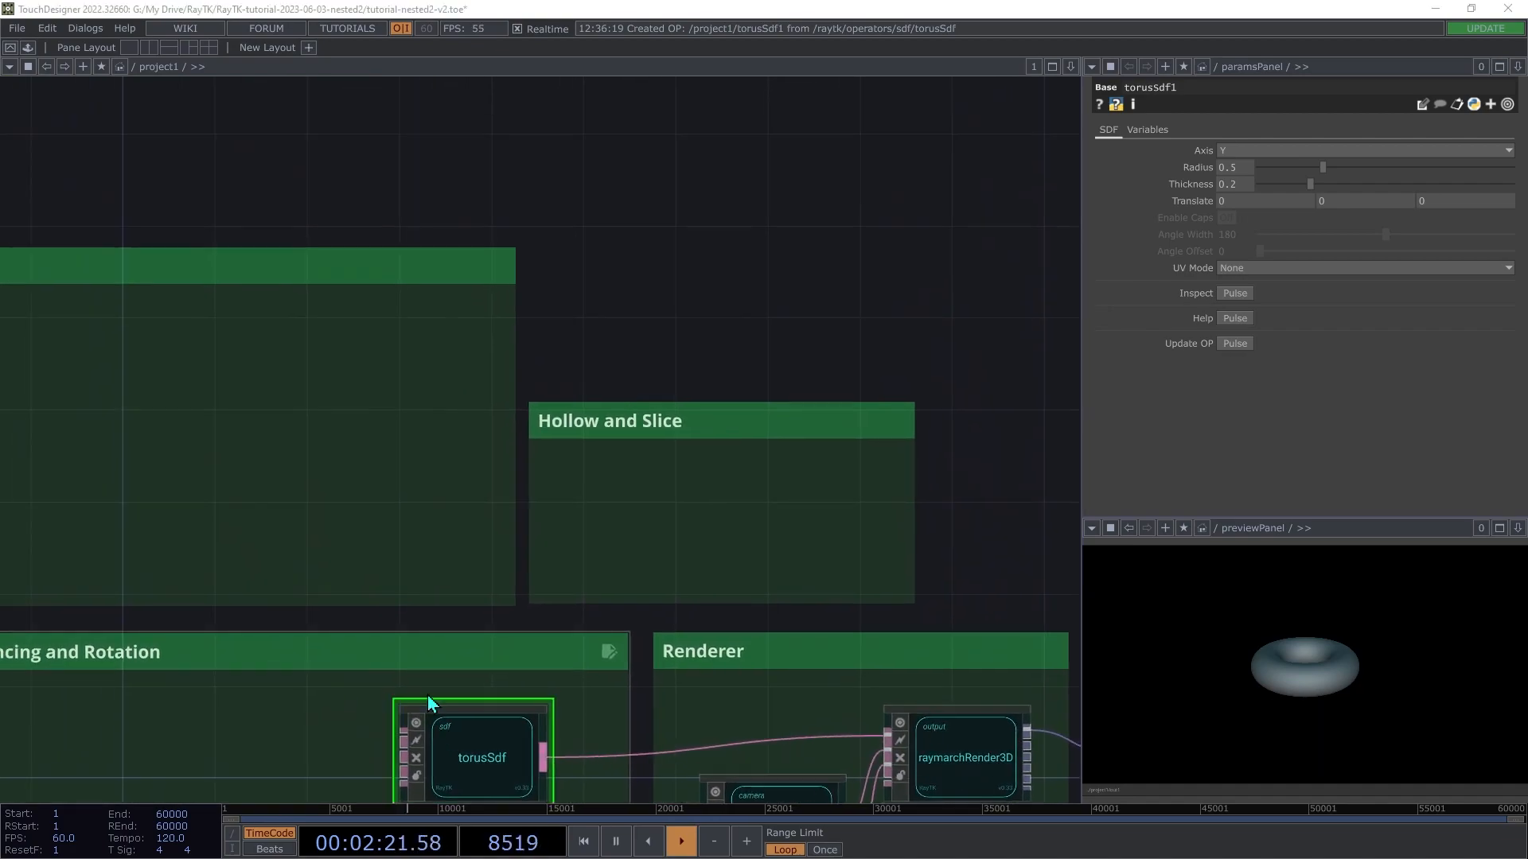
{"action": "left_click_drag", "start_coordinate": [471, 749], "coordinate": [370, 442]}
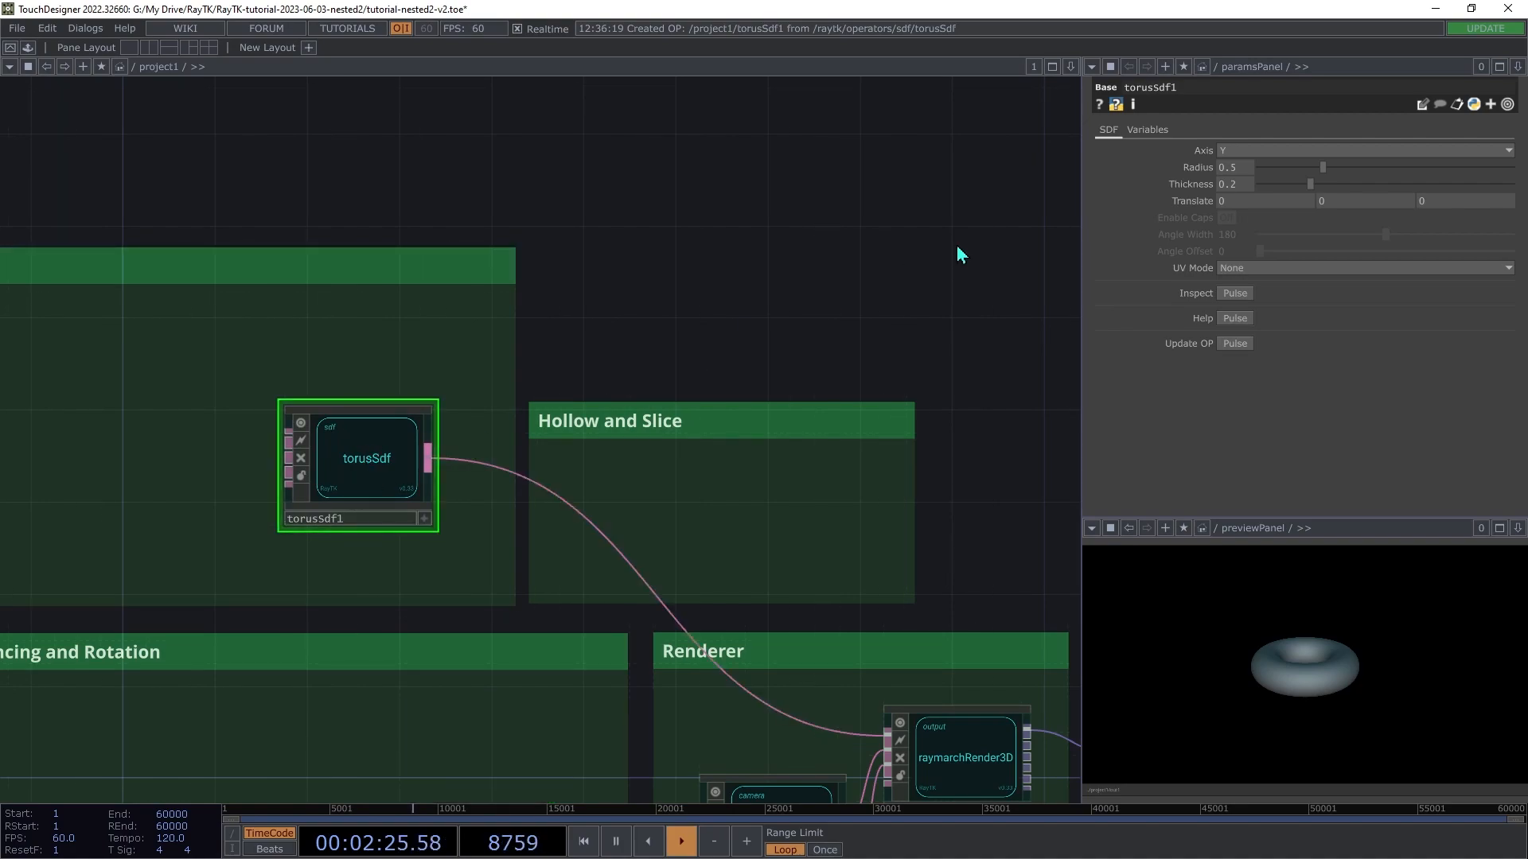
Step: Set the torus's Axis to Z, its Radius to 1 and its Thickness to 0.5
{"action": "left_click", "coordinate": [1229, 149]}
{"action": "left_click", "coordinate": [1228, 200]}
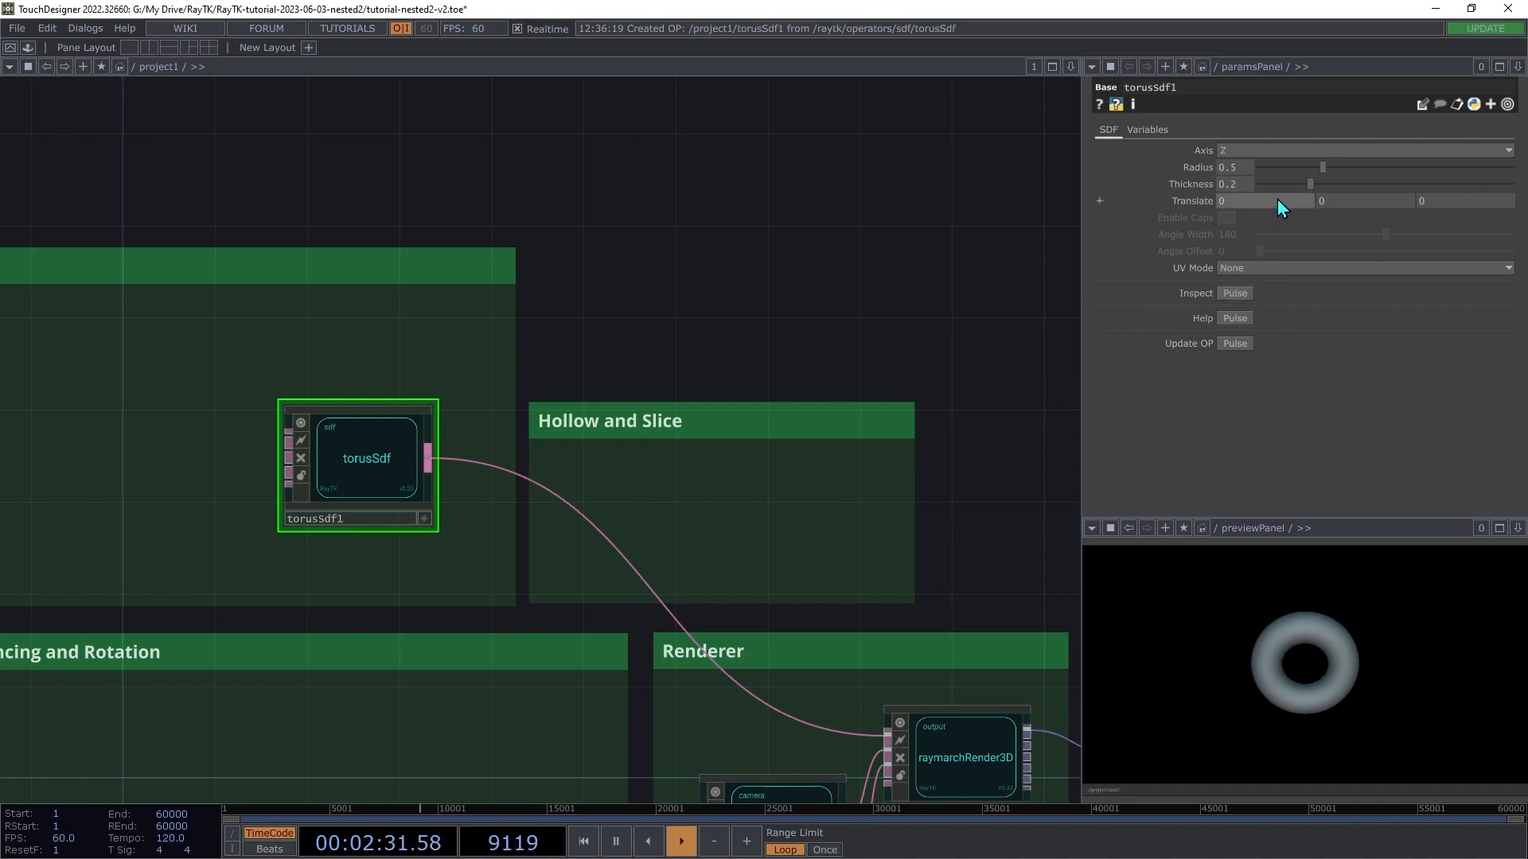
{"action": "left_click_drag", "start_coordinate": [1318, 171], "coordinate": [1391, 168]}
{"action": "left_click", "coordinate": [1238, 166]}
{"action": "type", "text": "1"}
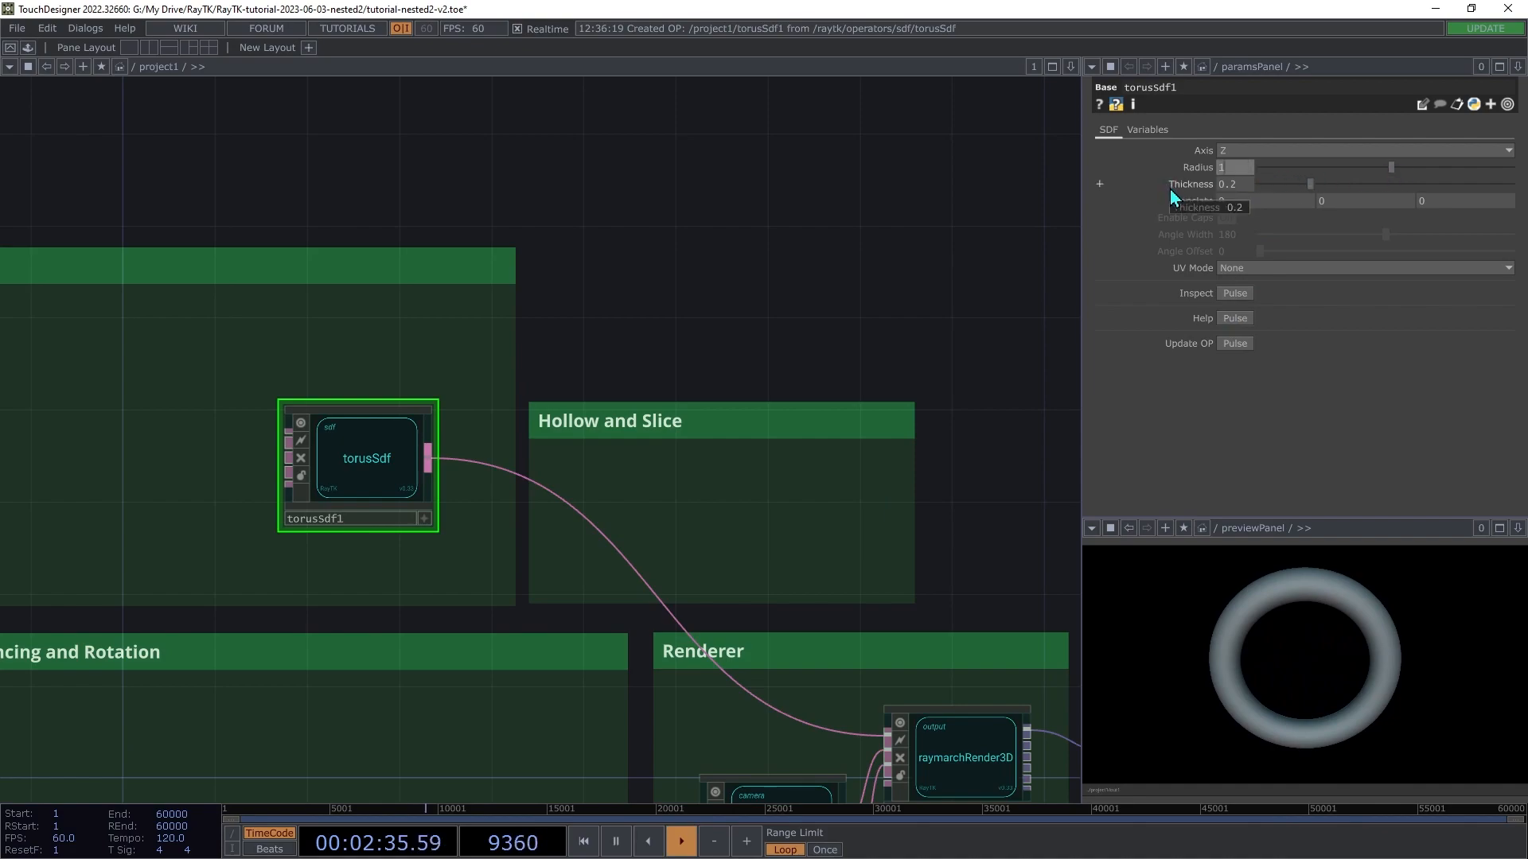
{"action": "key", "text": "Tab"}
{"action": "type", "text": "0.5"}
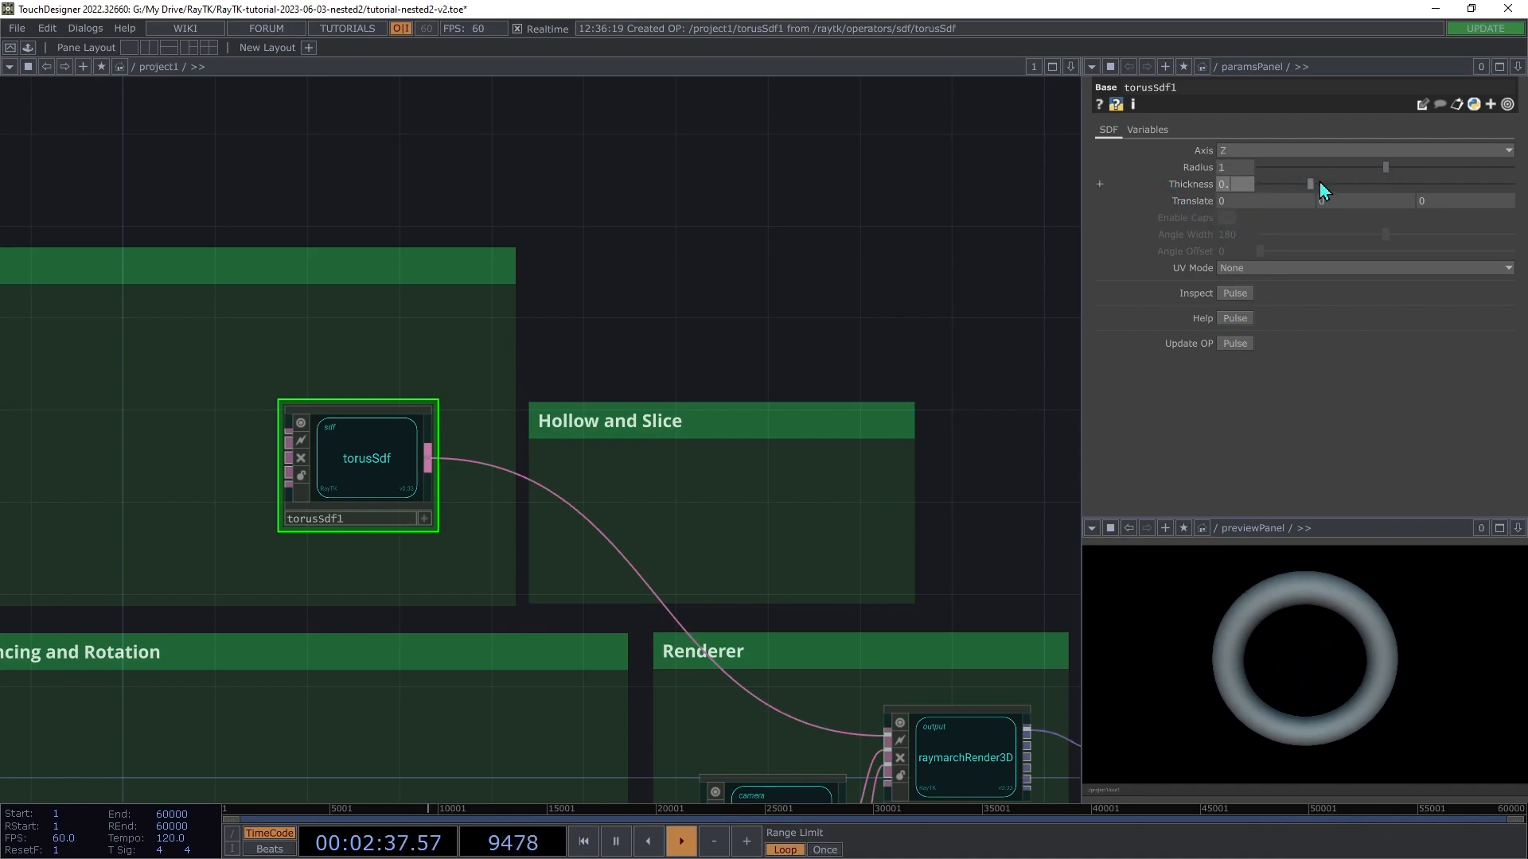
{"action": "key", "text": "Tab"}
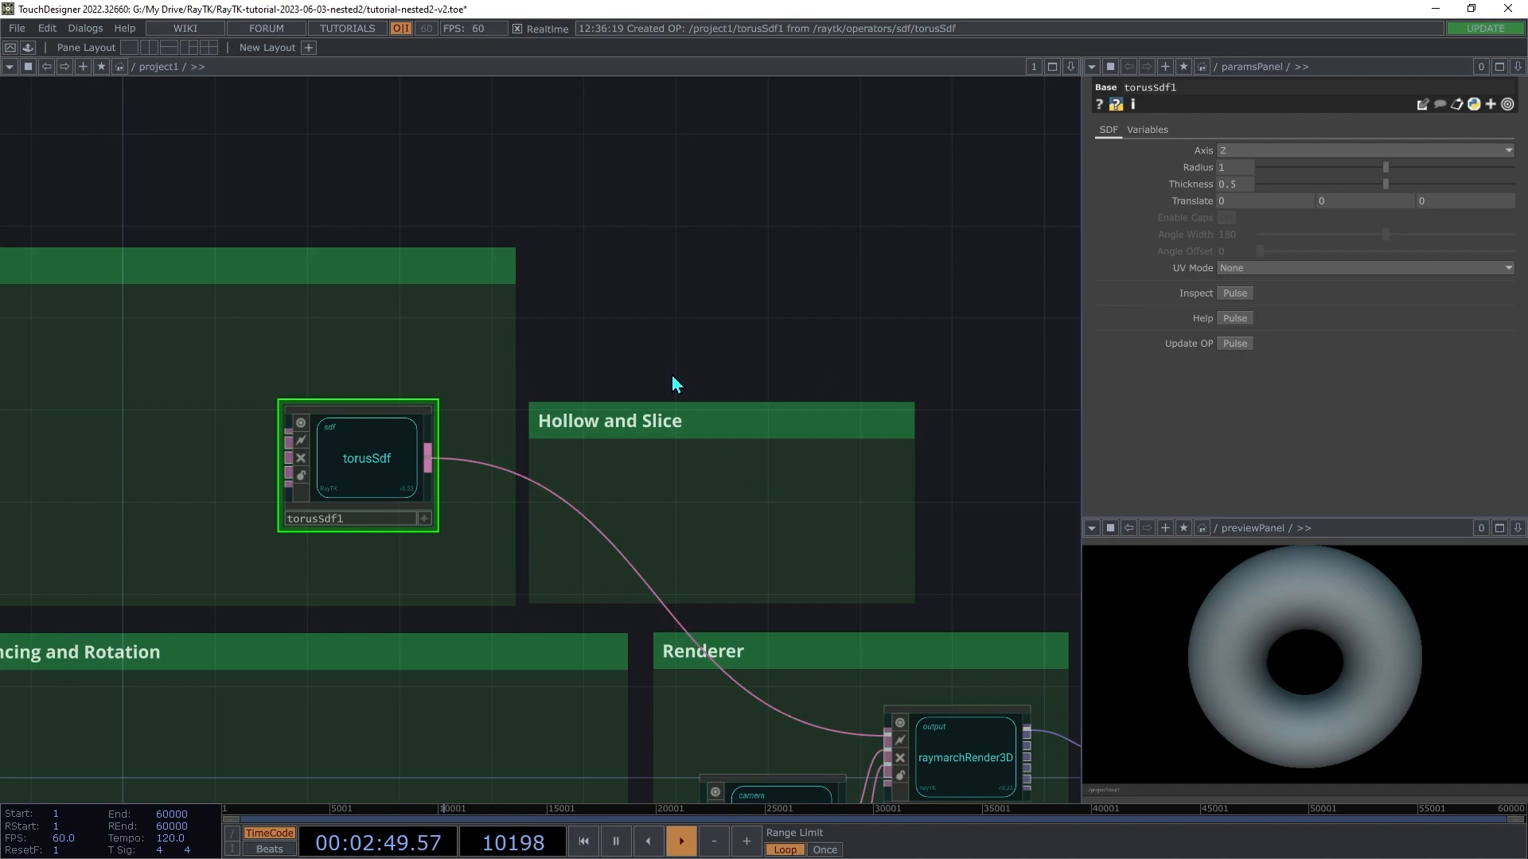
Step: Add a radialSlice operator in the Hollow and Slice section and wire it between torusSdf and raymarchRender3D
{"action": "key", "text": "alt+r"}
{"action": "type", "text": "radi"}
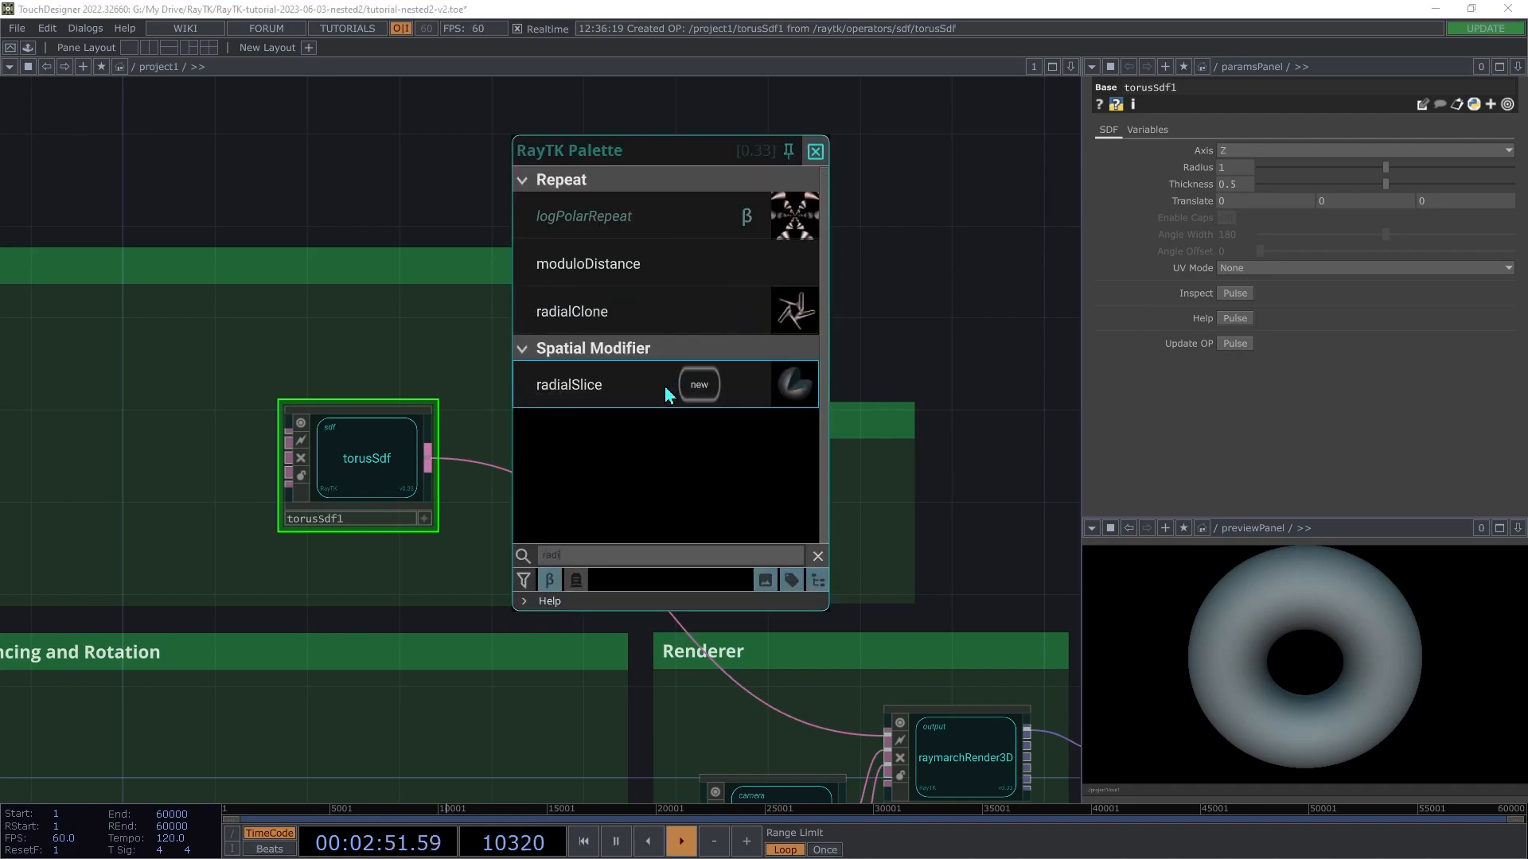
{"action": "left_click", "coordinate": [580, 385]}
{"action": "left_click_drag", "start_coordinate": [517, 448], "coordinate": [428, 458]}
{"action": "left_click_drag", "start_coordinate": [871, 509], "coordinate": [886, 730]}
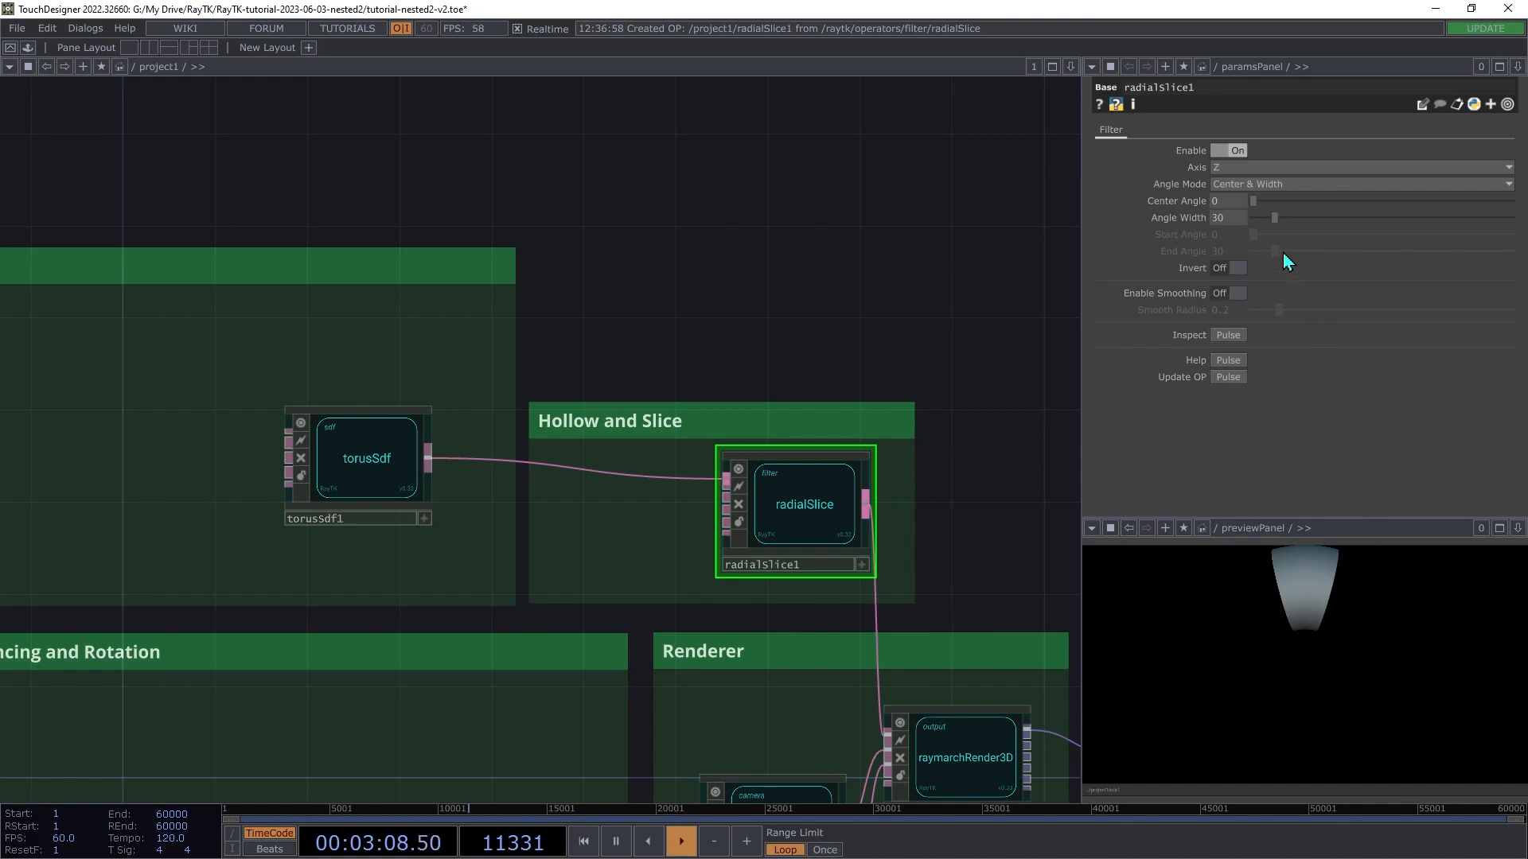
Step: Set the radial slice's Angle Width to 150 and its Center Angle to 180
{"action": "type", "text": "150"}
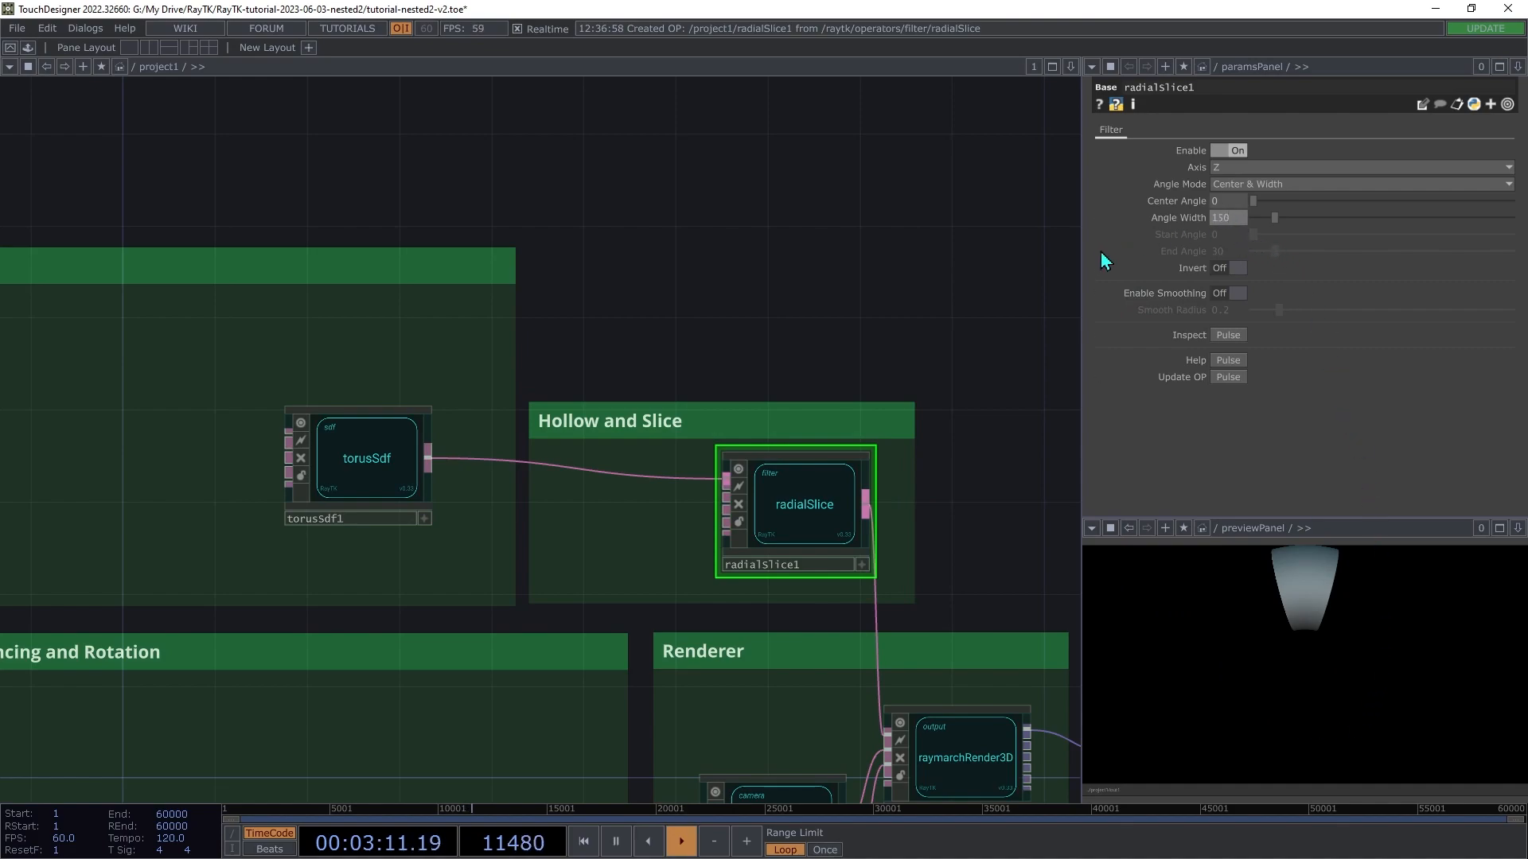
{"action": "key", "text": "Return"}
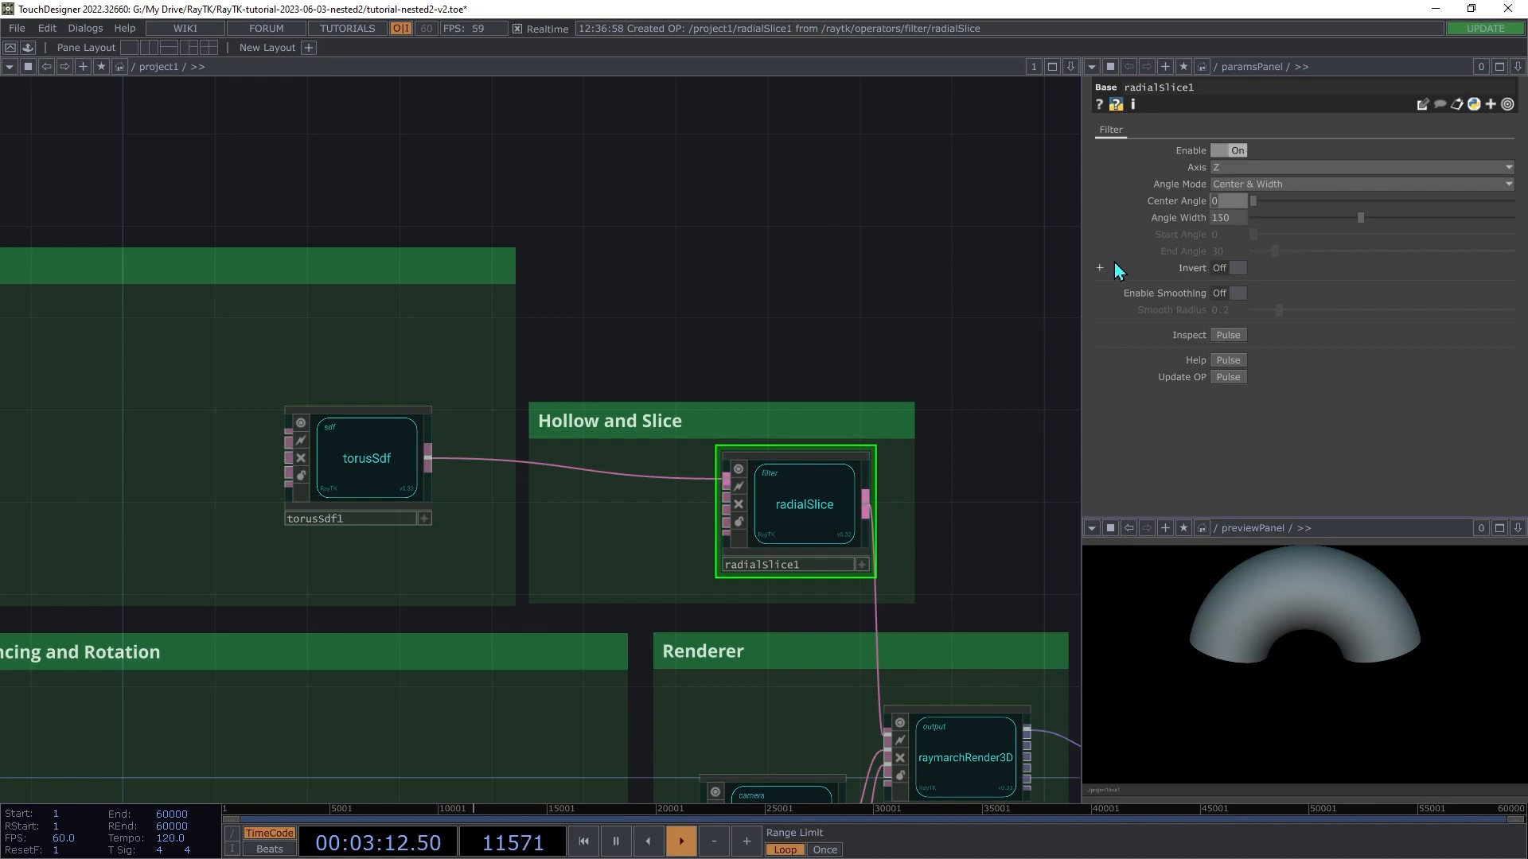
{"action": "type", "text": "180"}
{"action": "key", "text": "Tab"}
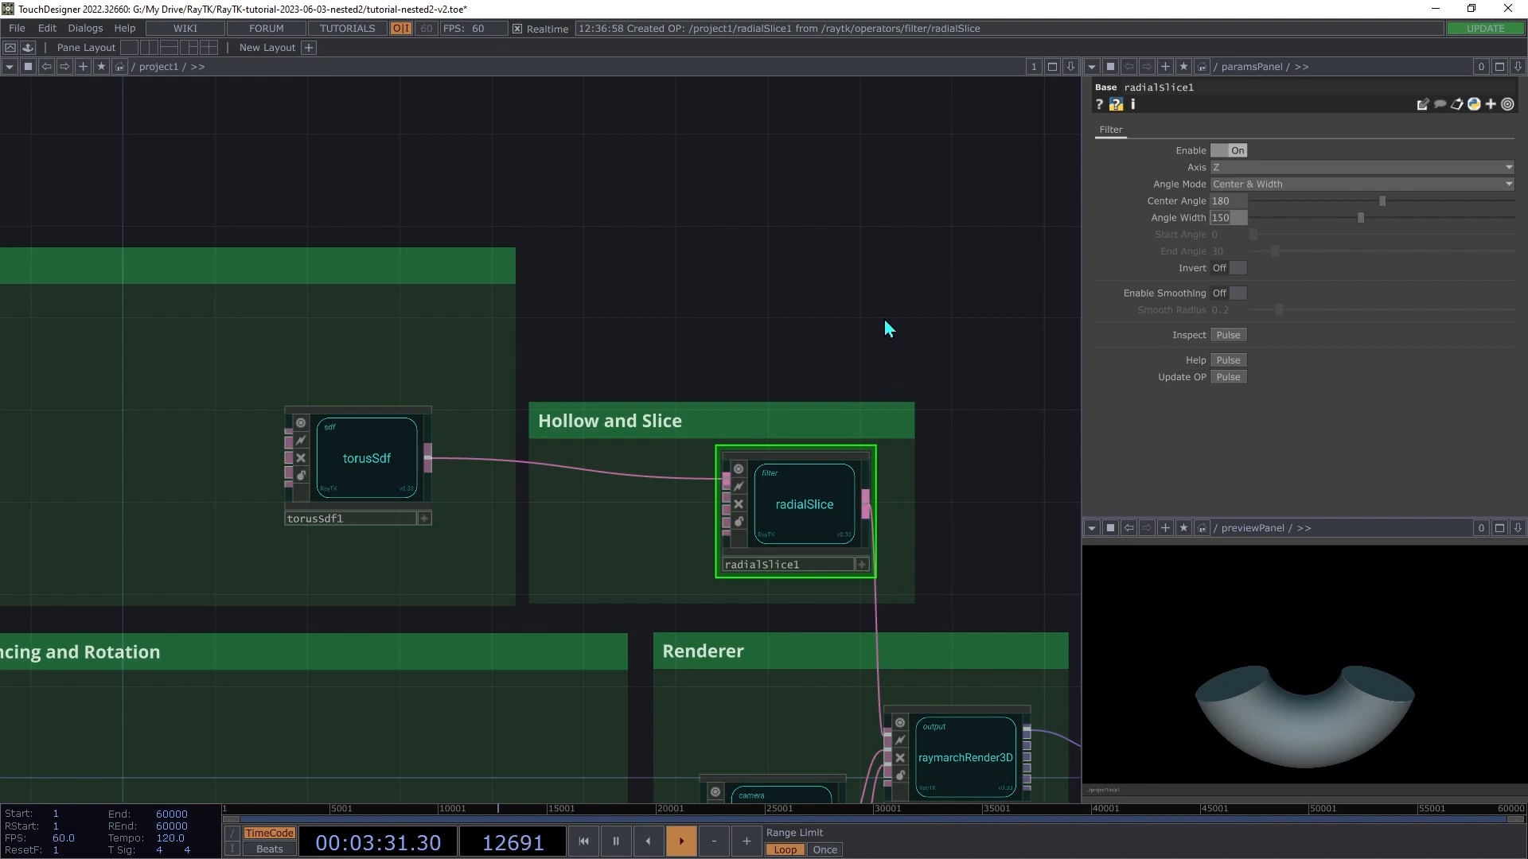
Step: Insert an onion operator between torusSdf and radialSlice in the Hollow and Slice section
{"action": "left_click", "coordinate": [369, 491]}
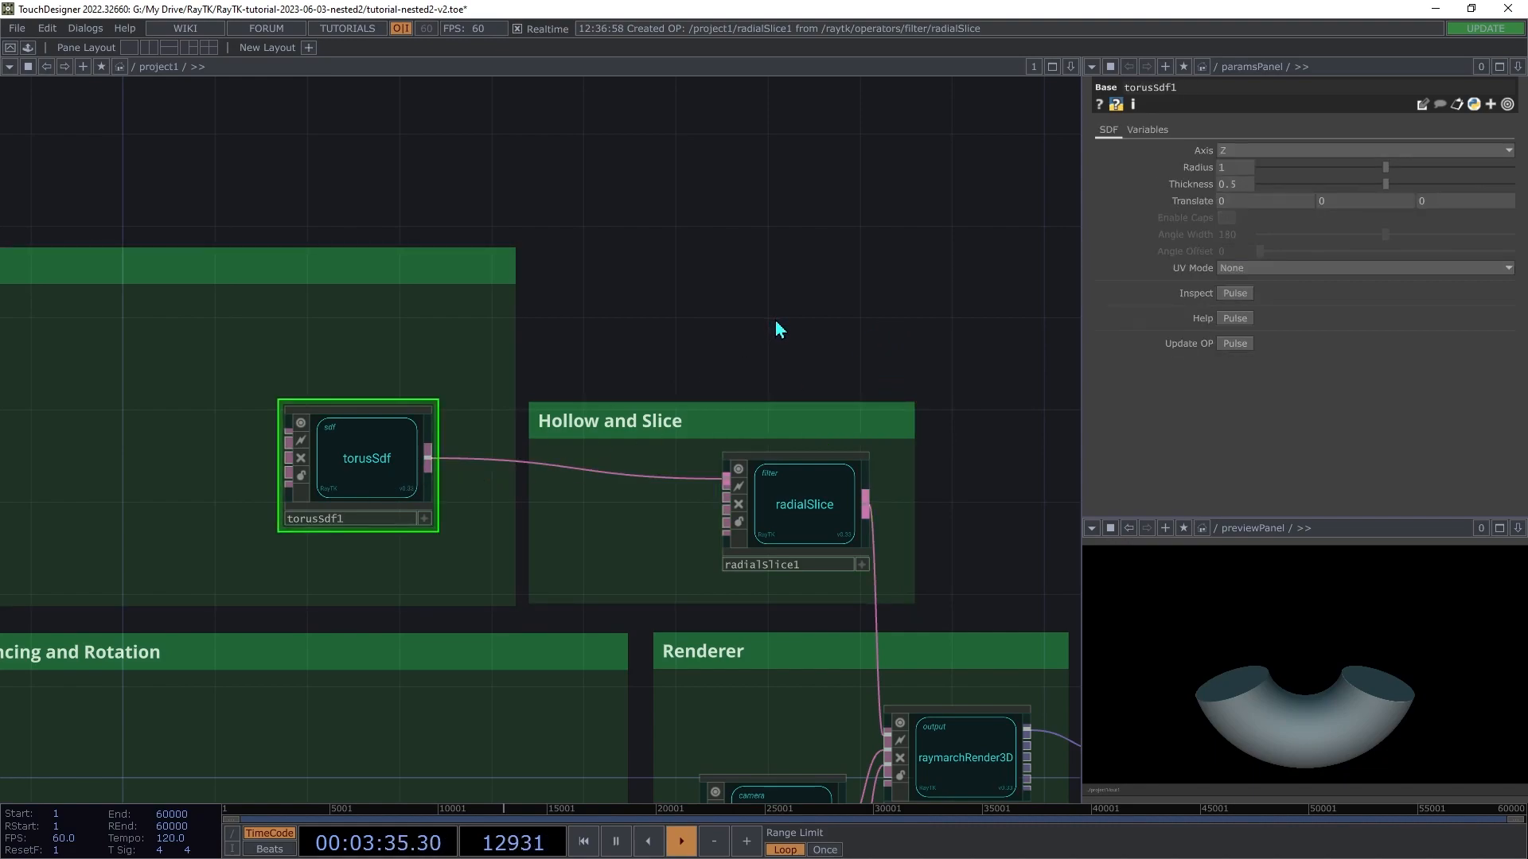
{"action": "key", "text": "alt+r"}
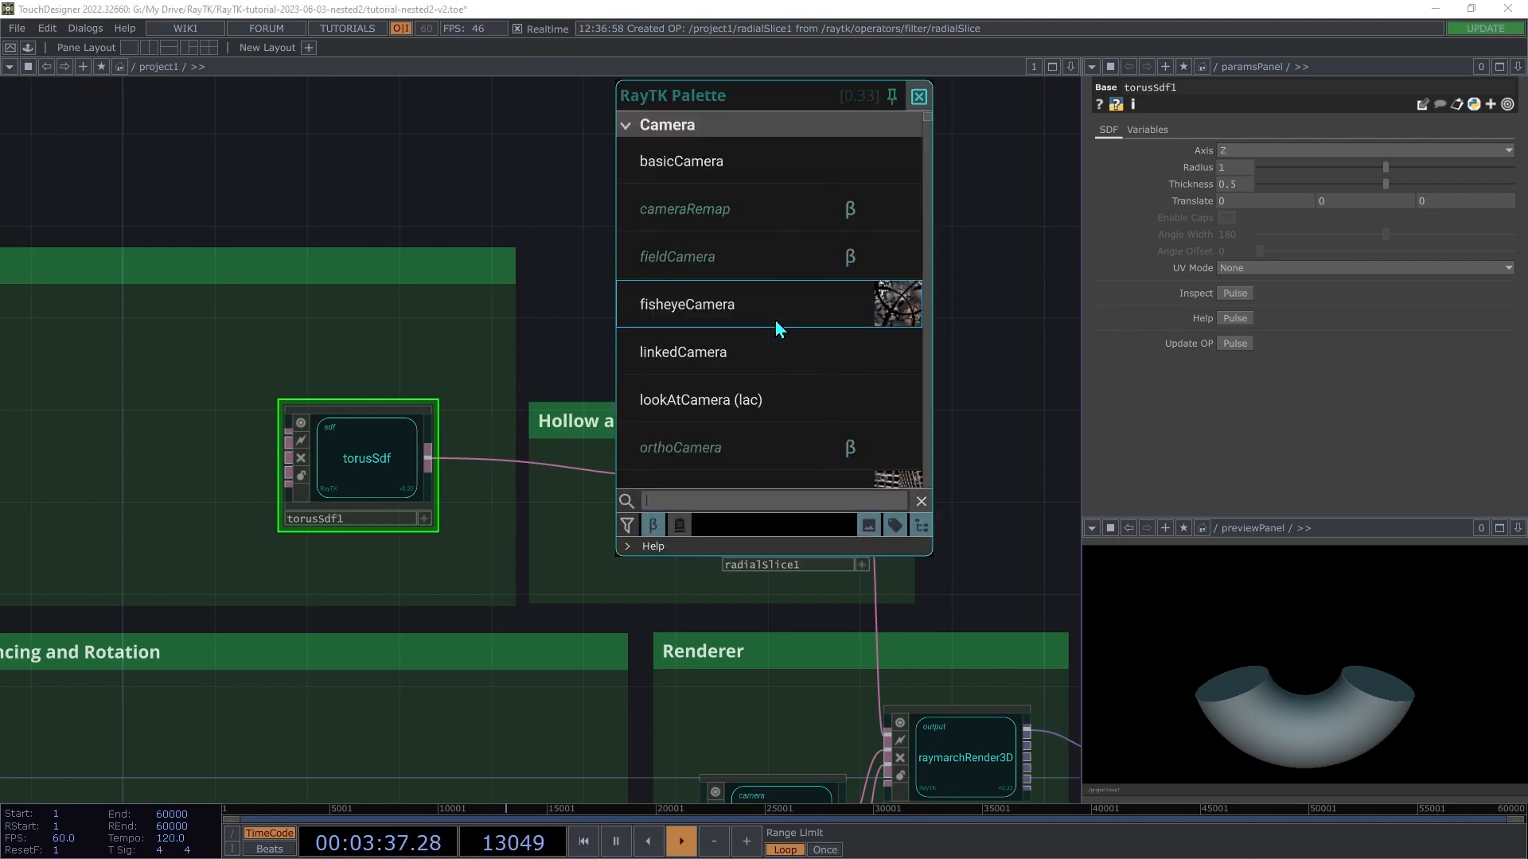
{"action": "type", "text": "onion"}
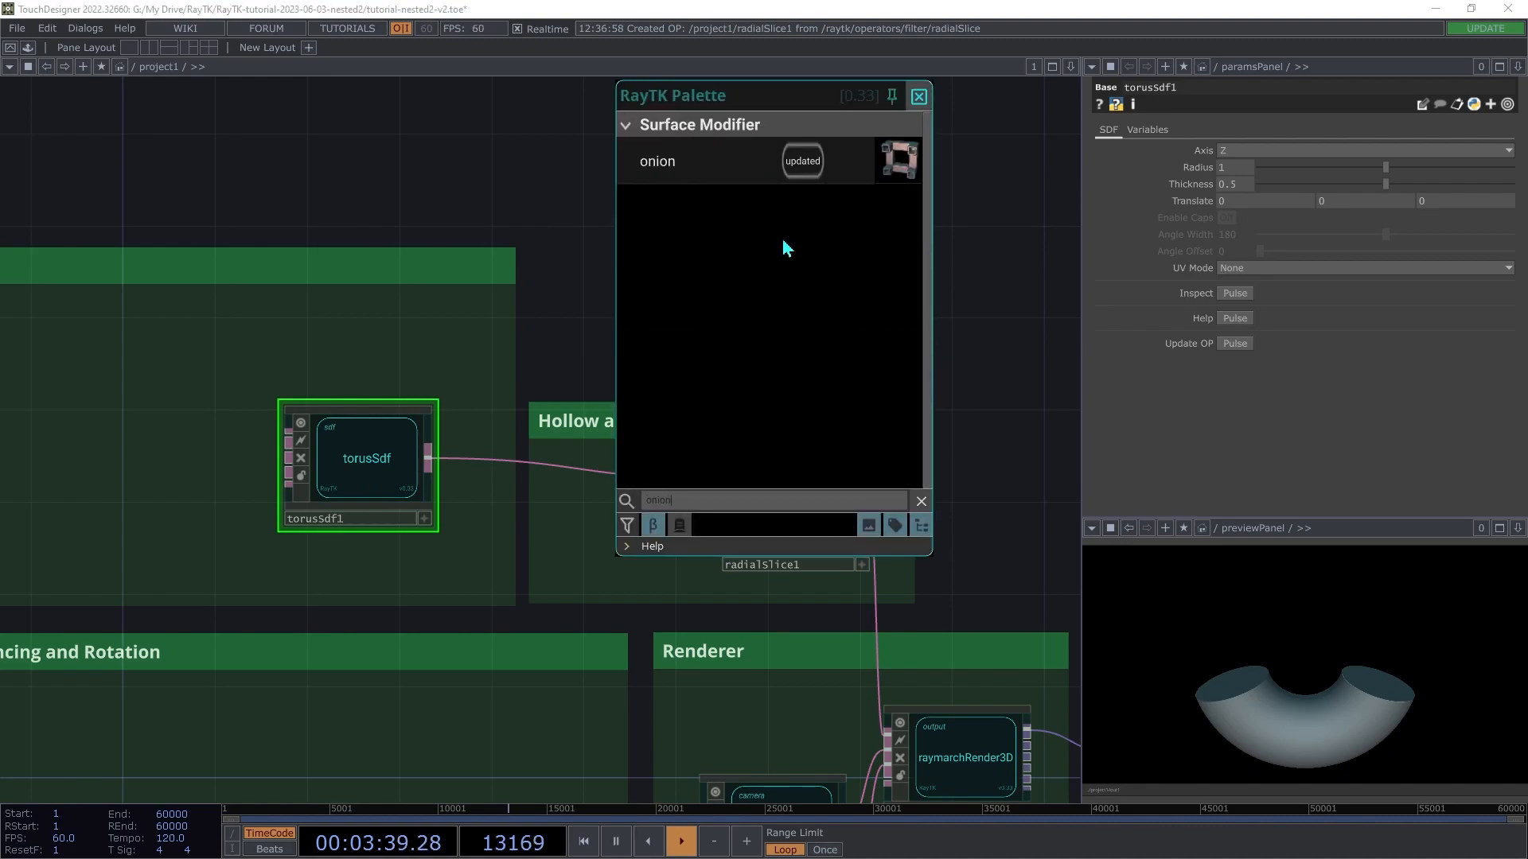
{"action": "left_click", "coordinate": [693, 167]}
{"action": "left_click_drag", "start_coordinate": [533, 430], "coordinate": [632, 506]}
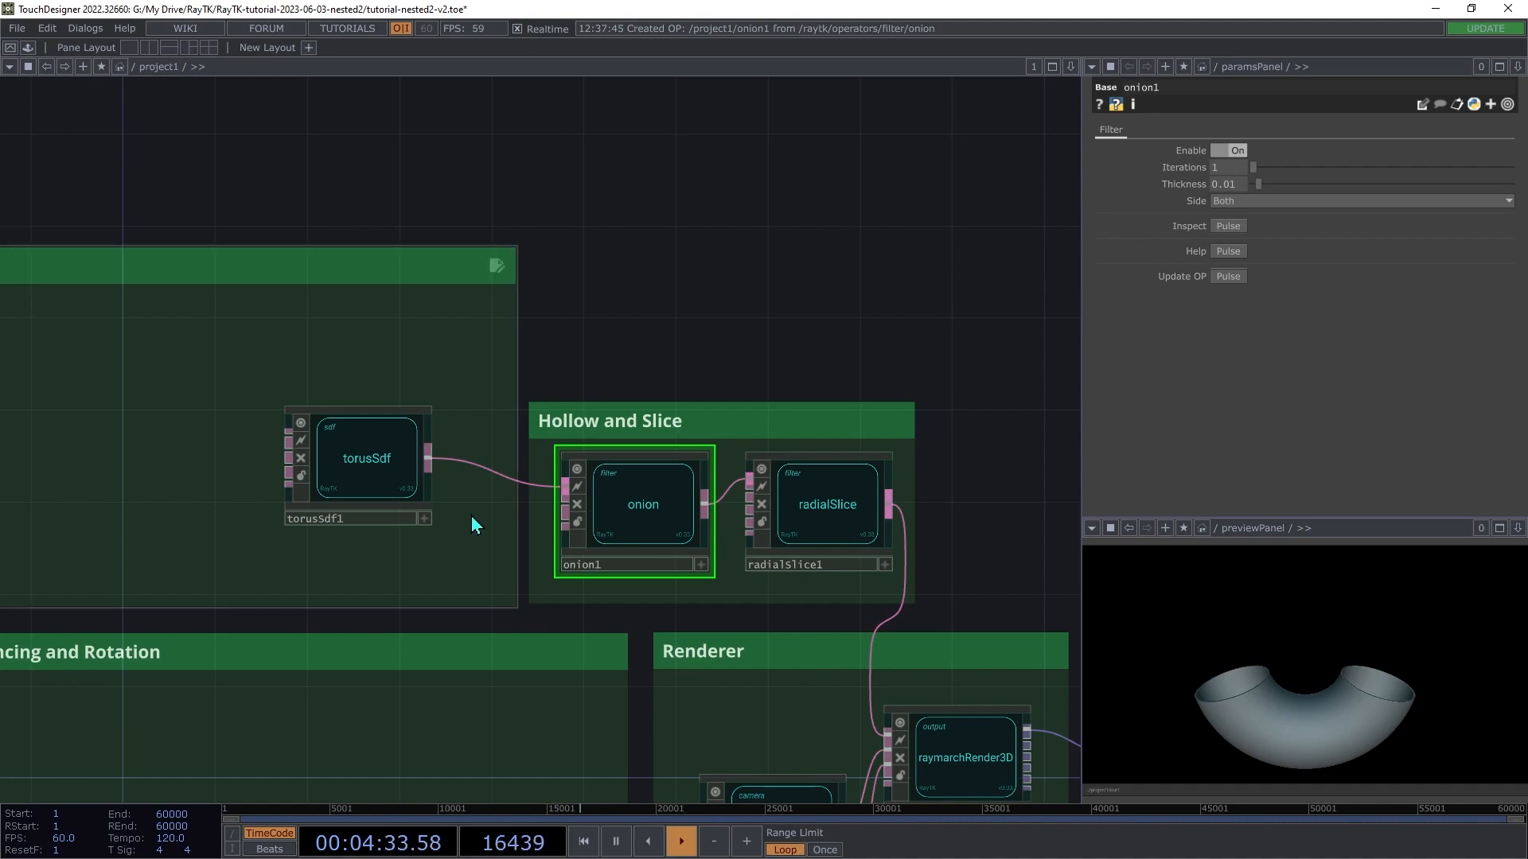
Step: Add an instance operator in the Instancing and Rotation section and connect the radialSlice output to its input
{"action": "key", "text": "alt+r"}
{"action": "type", "text": "insta"}
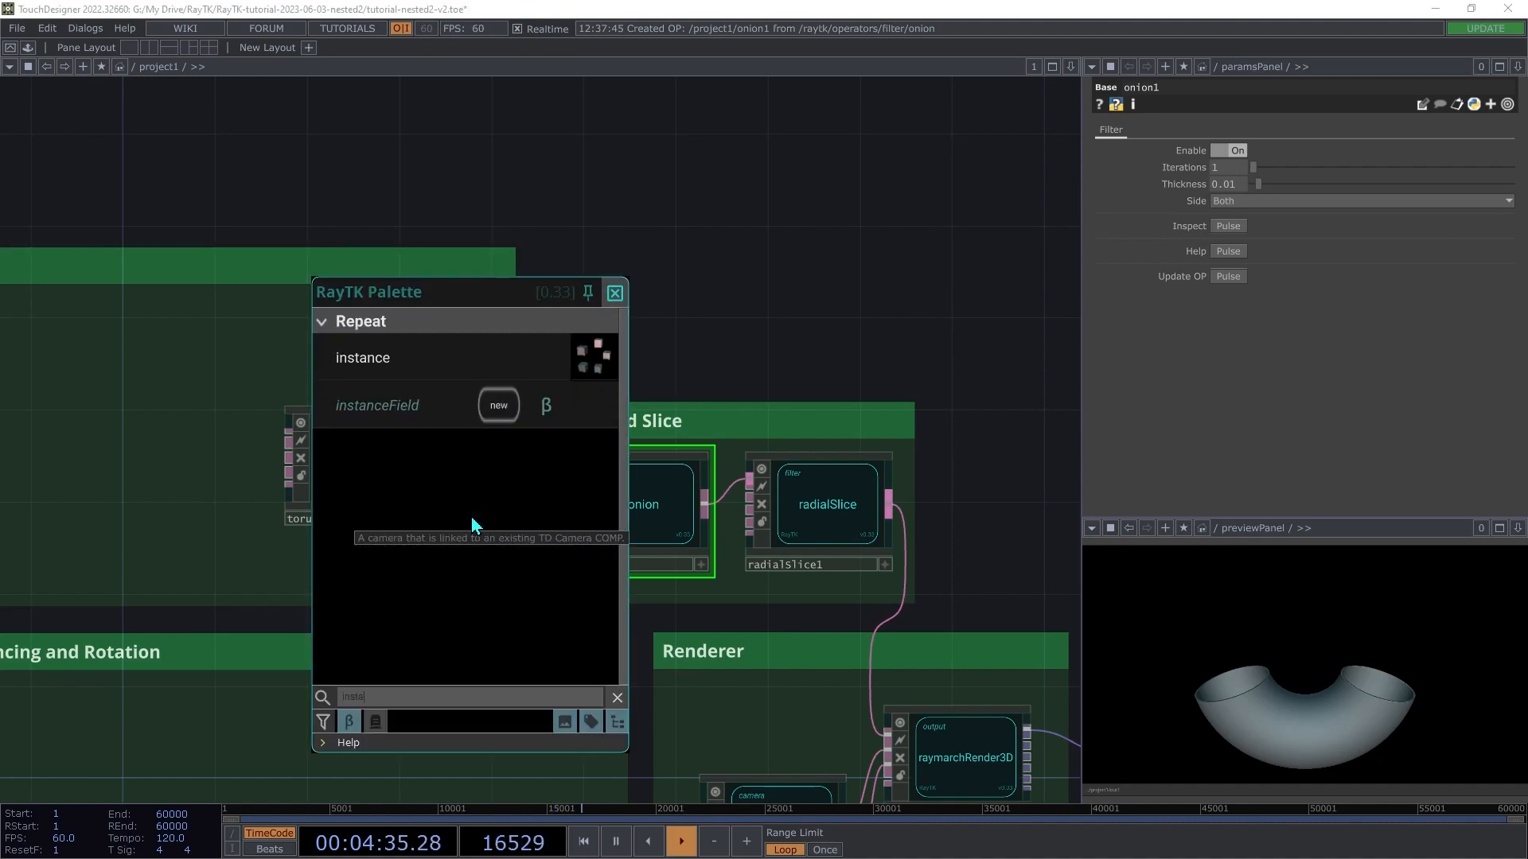
{"action": "left_click", "coordinate": [385, 357]}
{"action": "left_click_drag", "start_coordinate": [478, 422], "coordinate": [413, 721]}
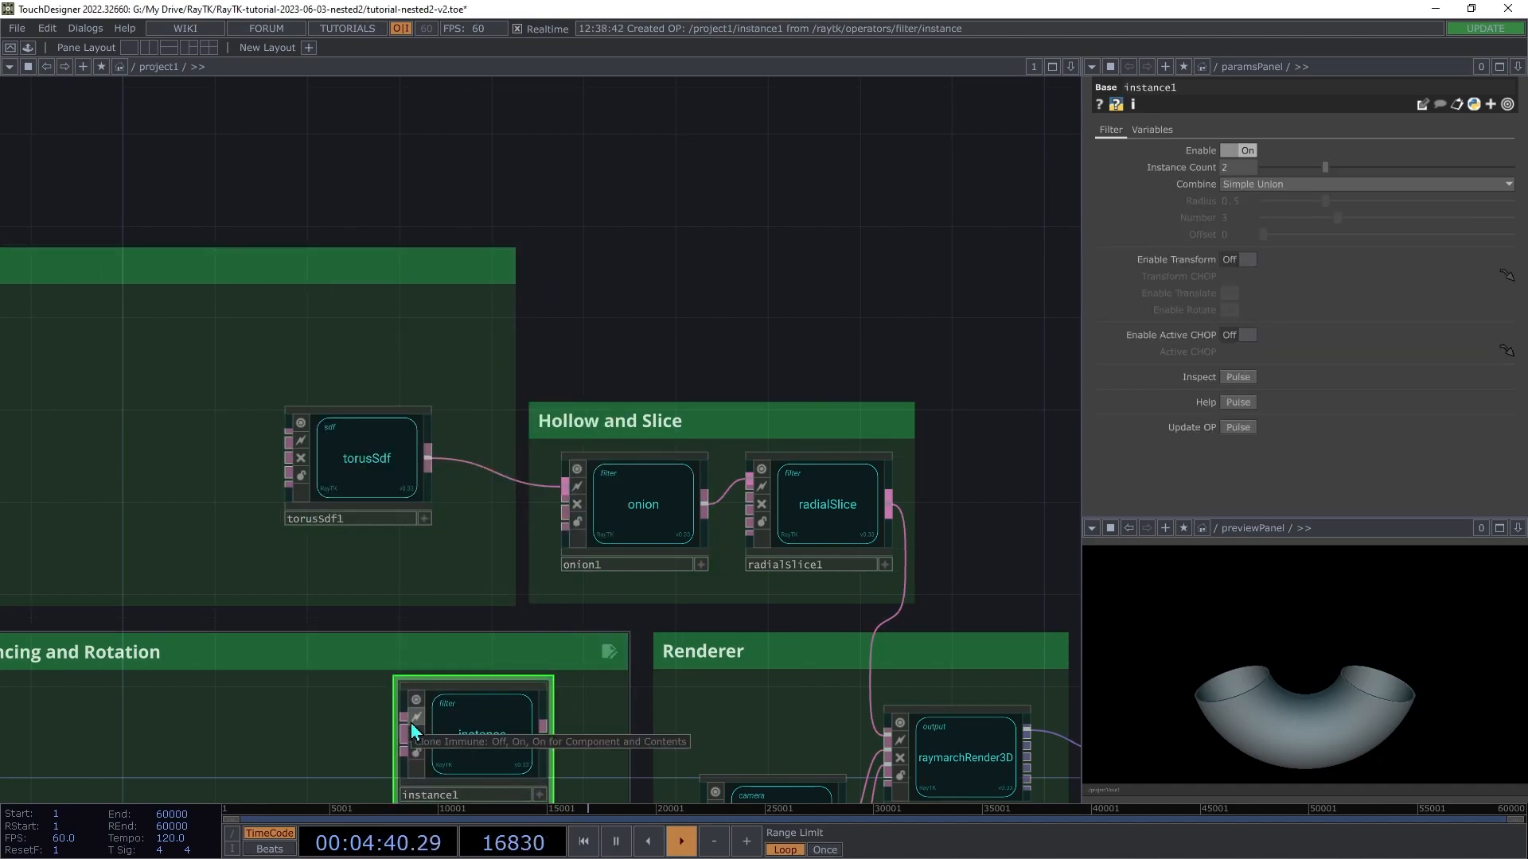
{"action": "mouse_move", "coordinate": [398, 723]}
{"action": "left_mouse_down"}
{"action": "mouse_move", "coordinate": [667, 618]}
{"action": "mouse_move", "coordinate": [888, 504]}
{"action": "left_mouse_up"}
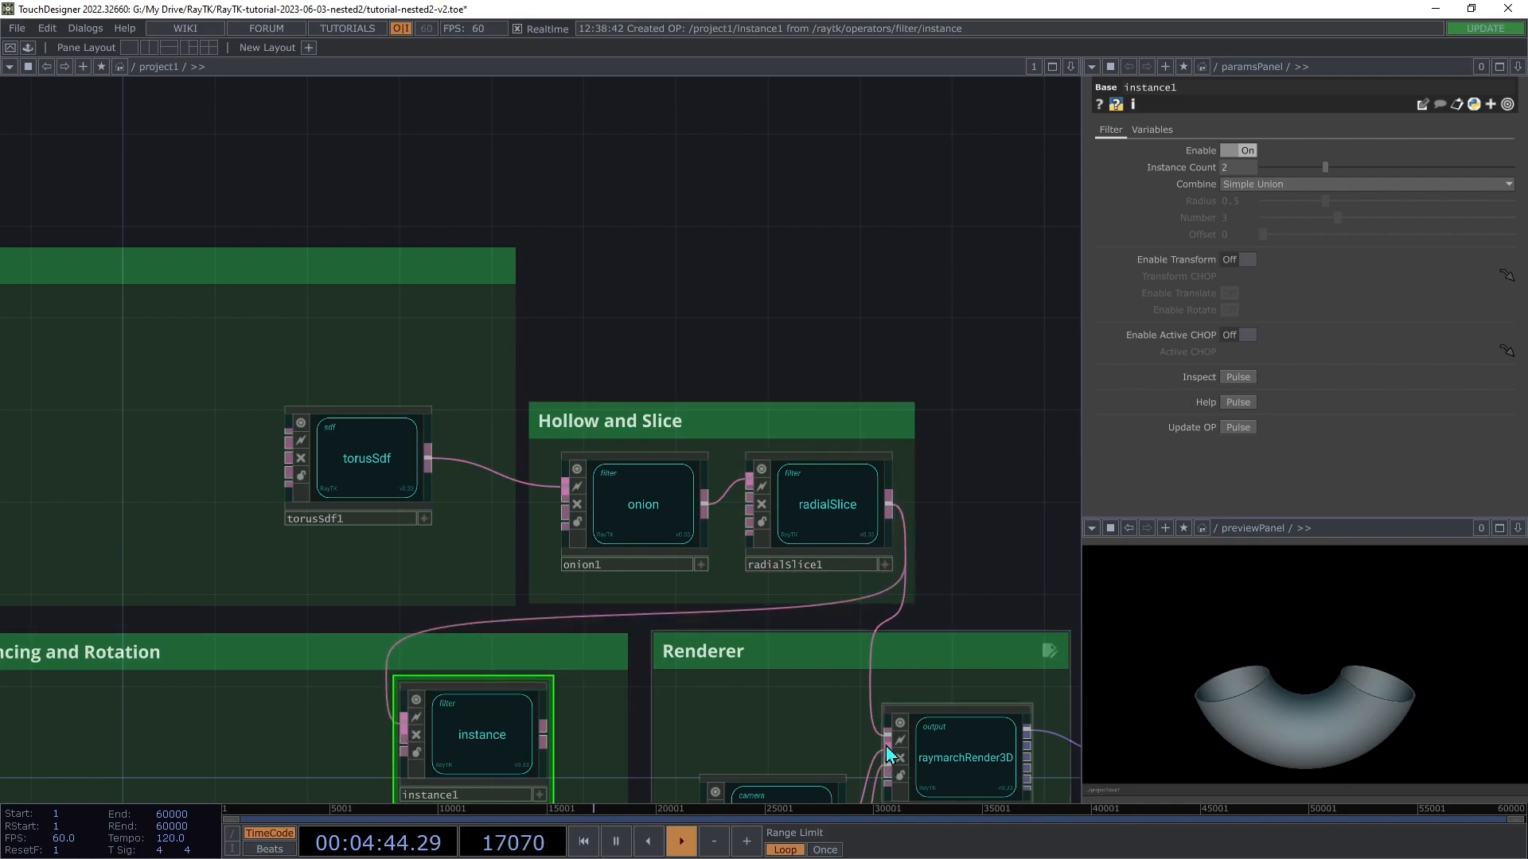
Step: Wire the instance operator's output into raymarchRender3D and set its Instance Count to 8
{"action": "left_click_drag", "start_coordinate": [890, 743], "coordinate": [586, 767]}
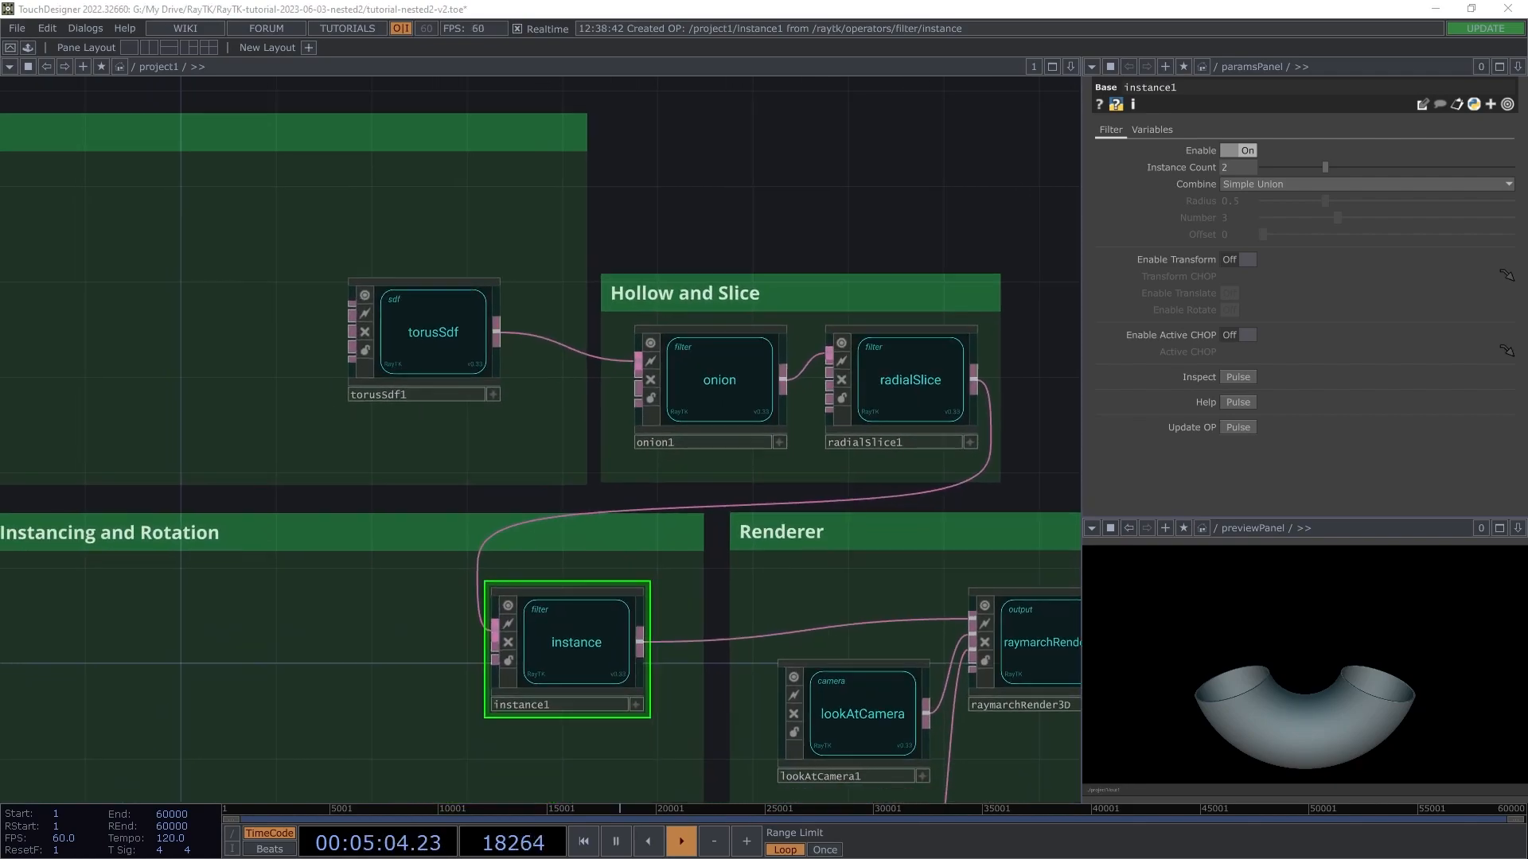
{"action": "scroll", "coordinate": [771, 642], "scroll_direction": "down", "scroll_amount": 5}
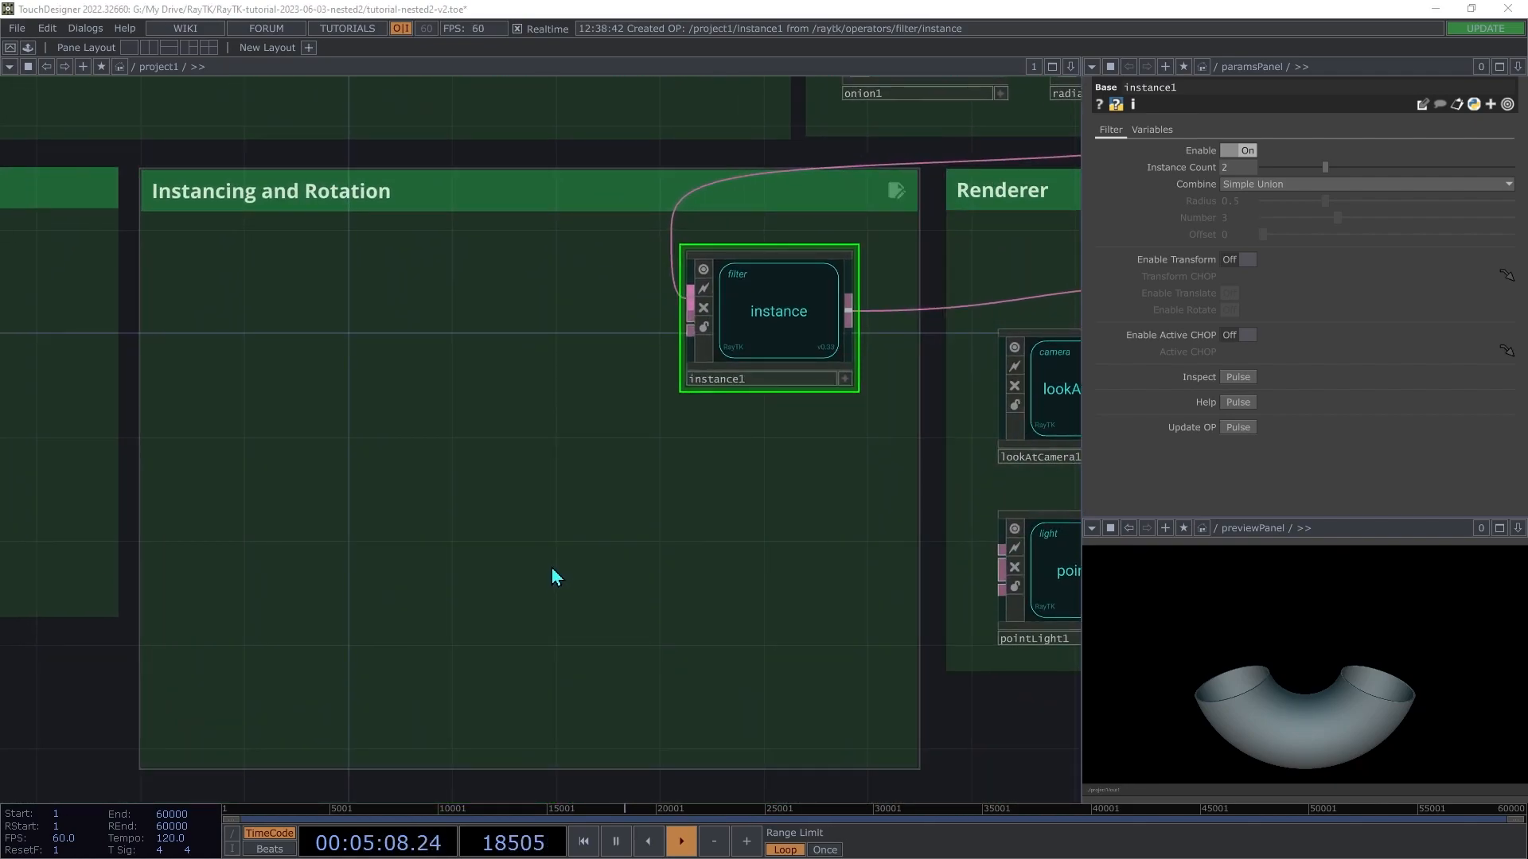
{"action": "left_click", "coordinate": [1247, 163]}
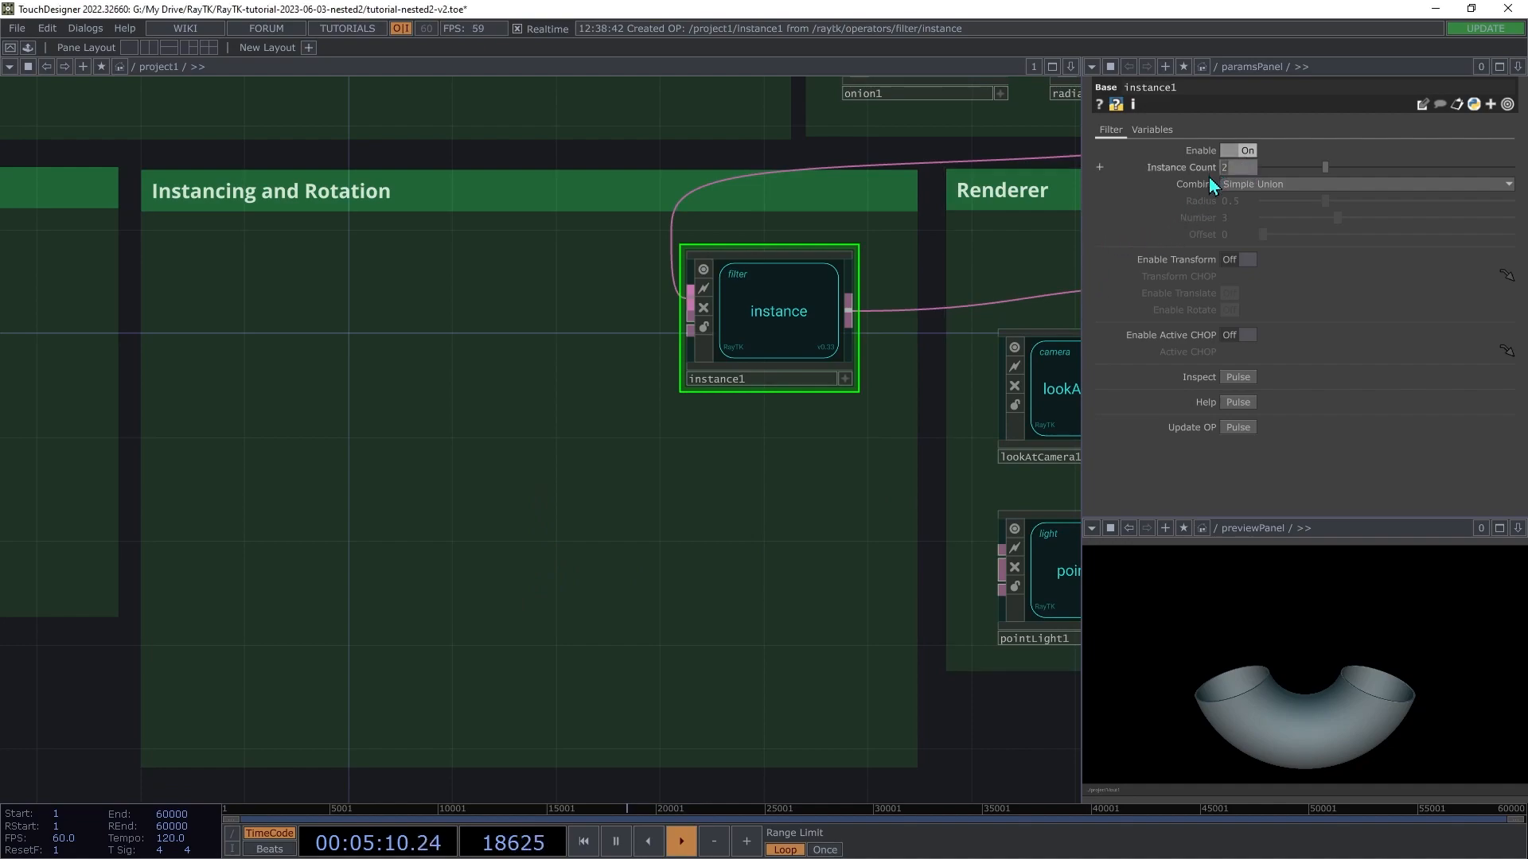
{"action": "type", "text": "8"}
{"action": "key", "text": "Return"}
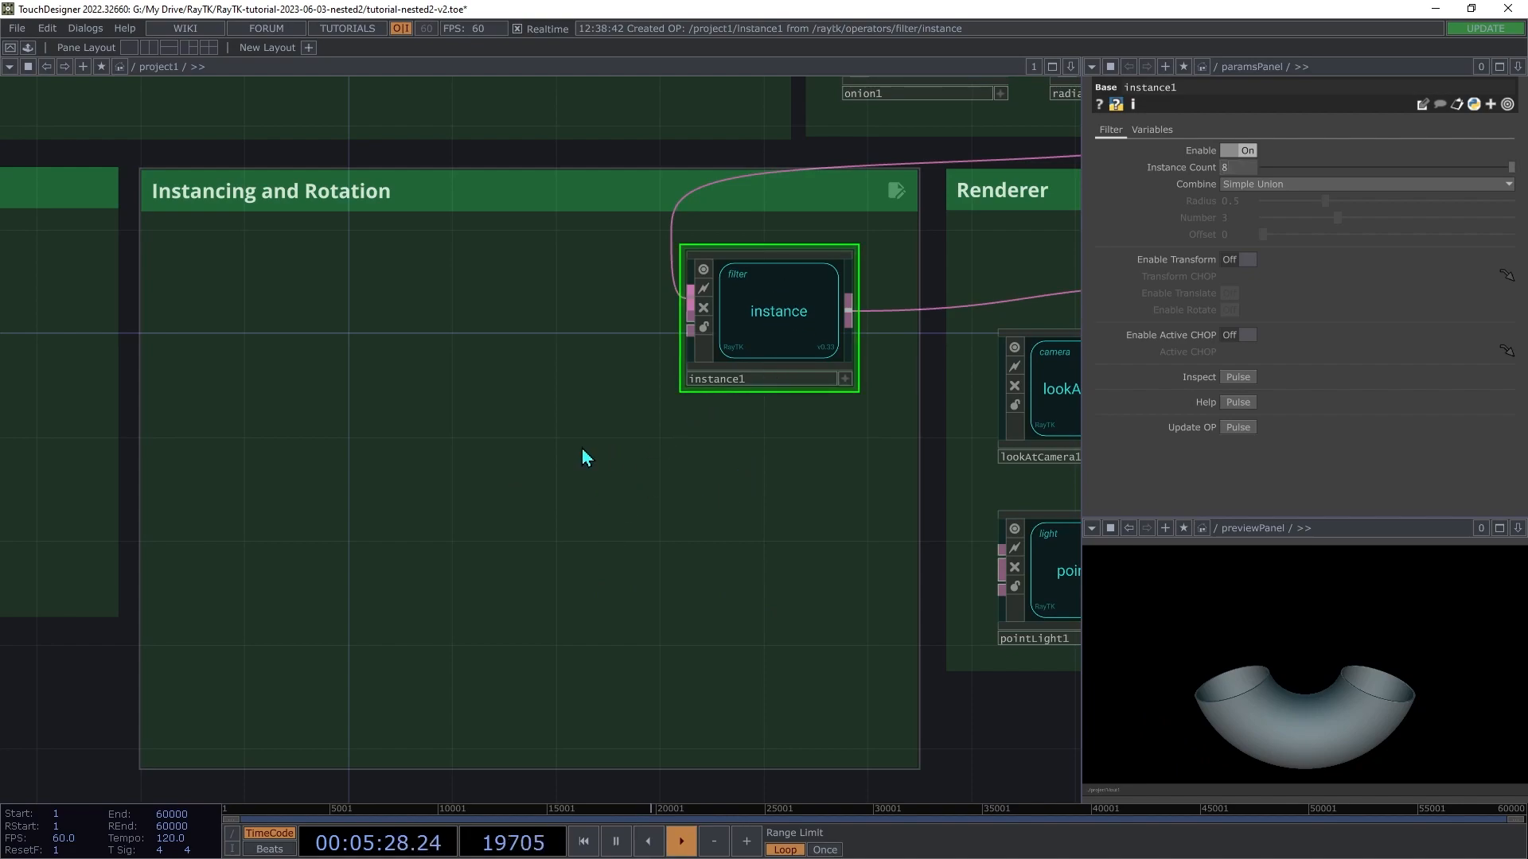
Step: Create a Normalized Index (0..1) variable reference from the instance operator and place it in the Instancing and Rotation section
{"action": "right_click", "coordinate": [583, 450]}
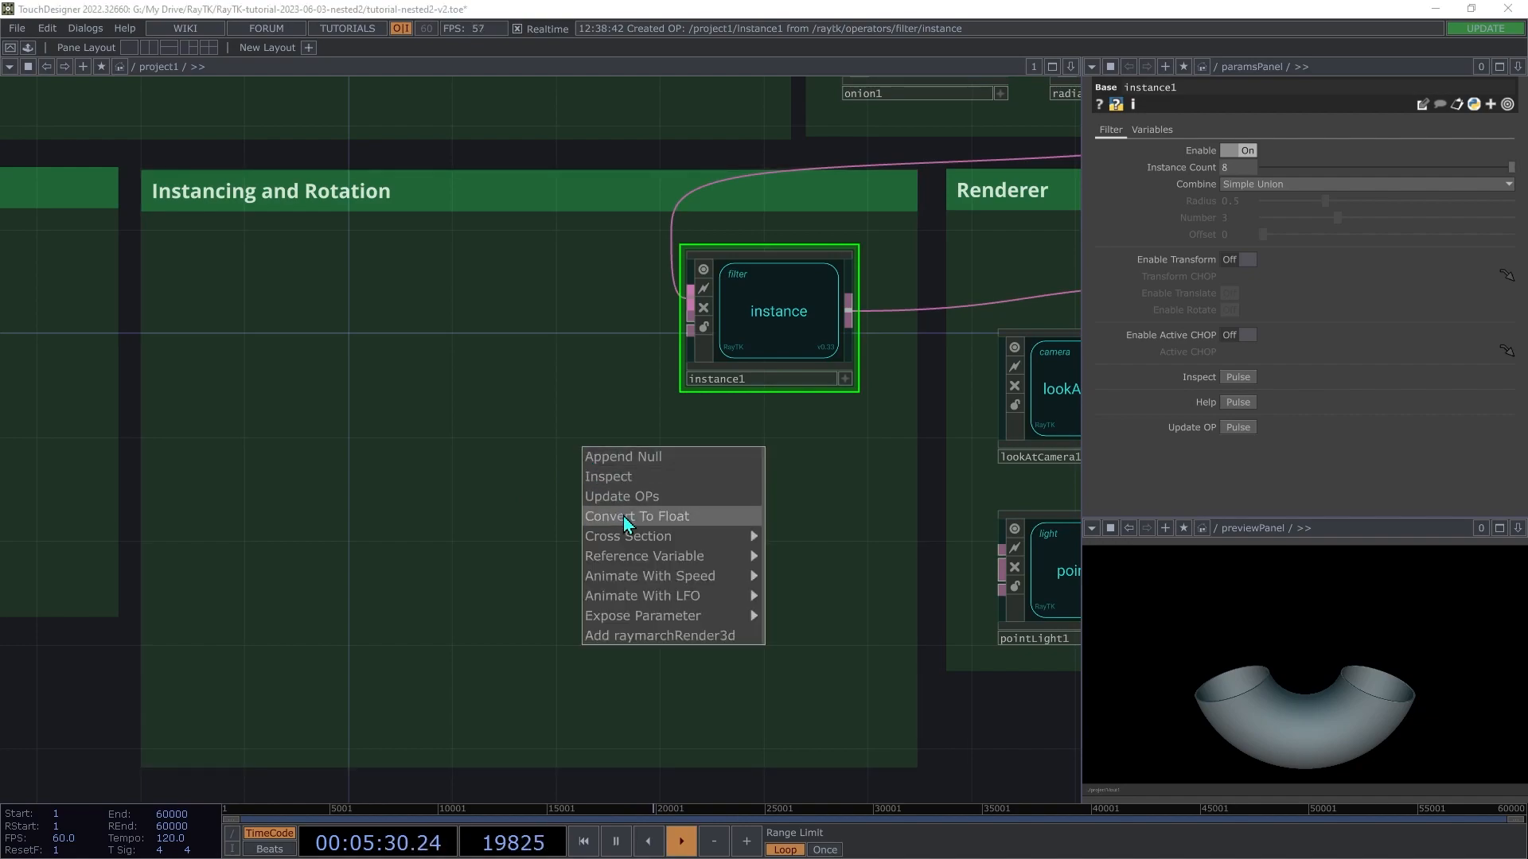
{"action": "mouse_move", "coordinate": [662, 556]}
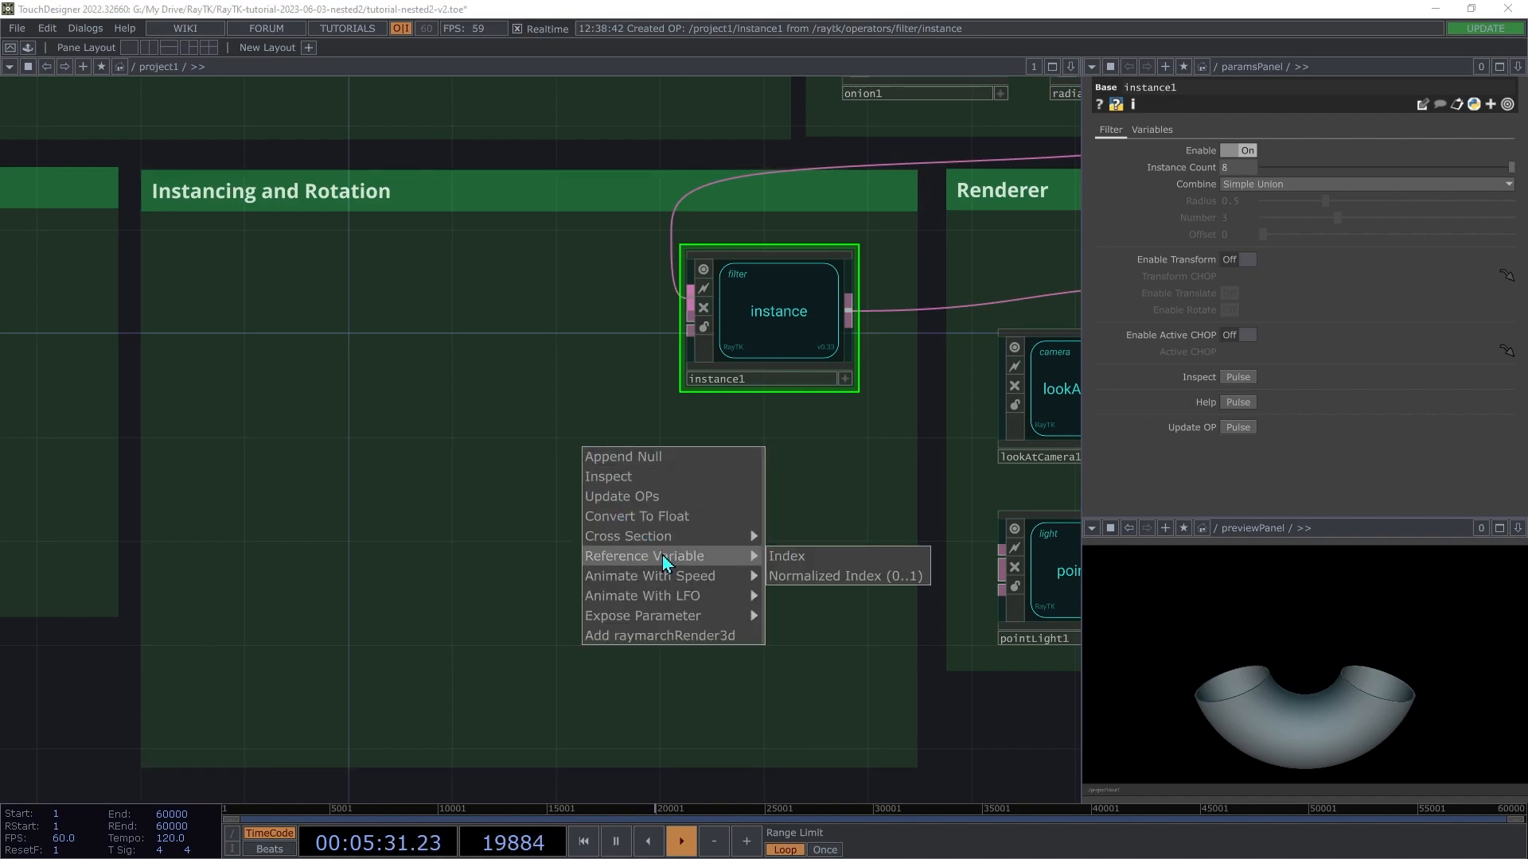
{"action": "left_click", "coordinate": [833, 576]}
{"action": "left_click", "coordinate": [475, 456]}
{"action": "left_click_drag", "start_coordinate": [475, 457], "coordinate": [382, 409]}
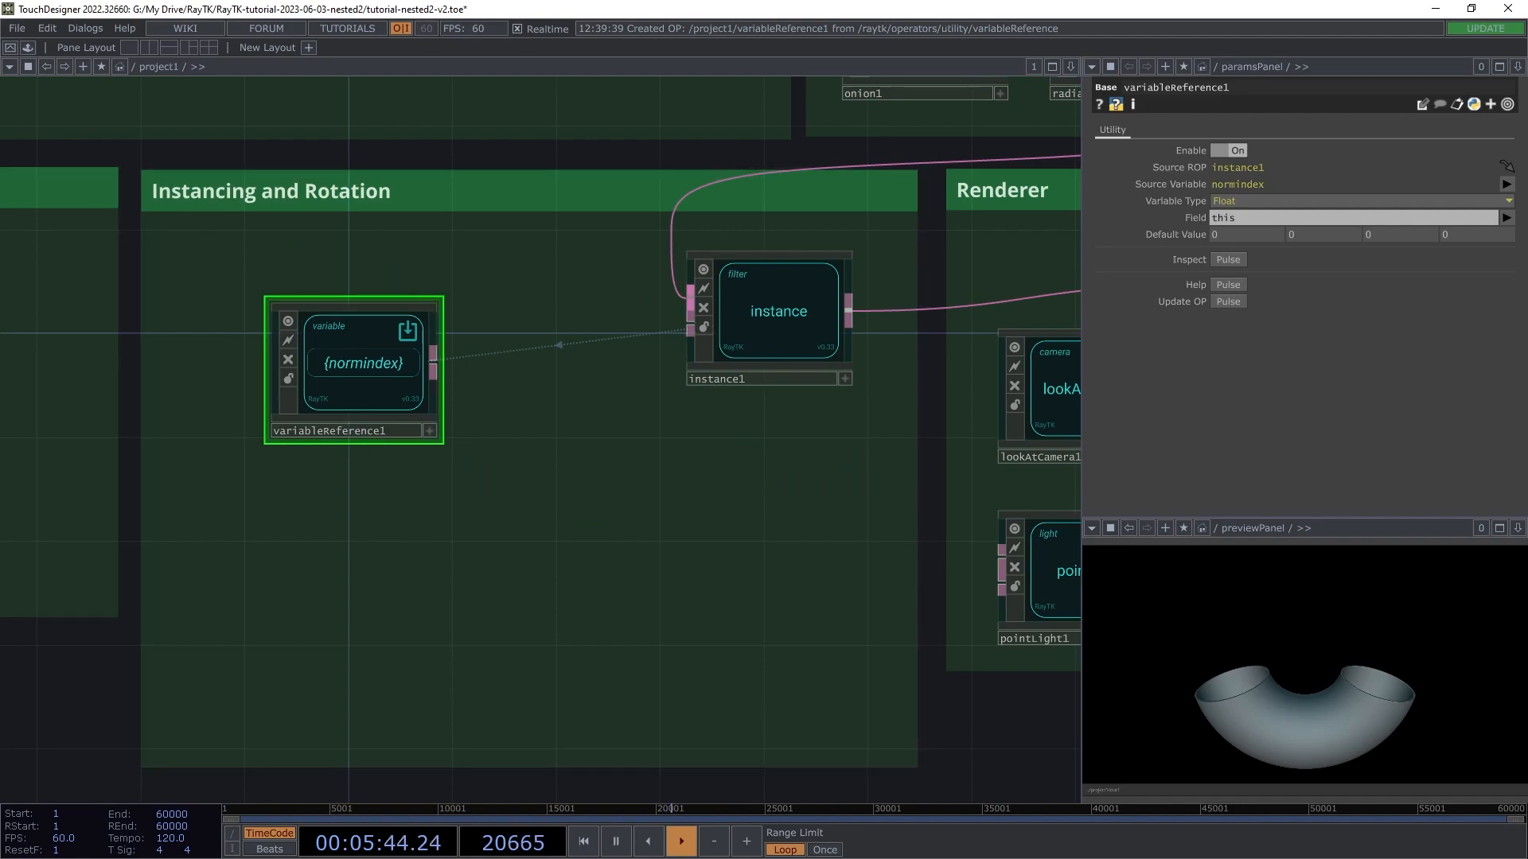
Step: Move the normindex variable reference into the SDF section and connect it to torusSdf's Thickness Field input
{"action": "left_click_drag", "start_coordinate": [374, 433], "coordinate": [400, 200]}
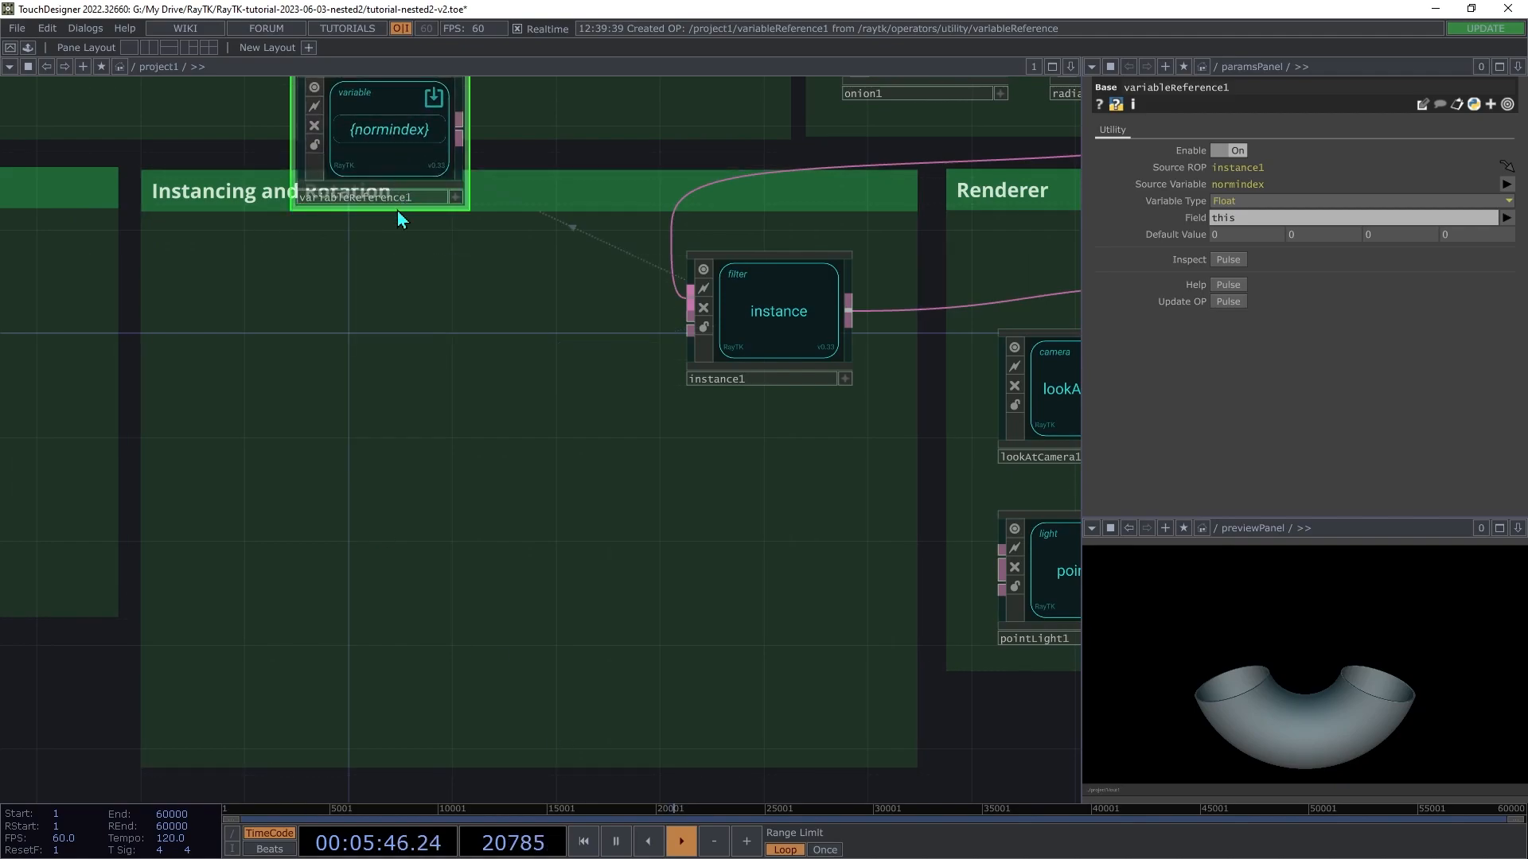
{"action": "scroll", "coordinate": [511, 95], "scroll_direction": "down", "scroll_amount": 1}
{"action": "left_click_drag", "start_coordinate": [511, 96], "coordinate": [767, 511]}
{"action": "left_click_drag", "start_coordinate": [666, 587], "coordinate": [403, 442]}
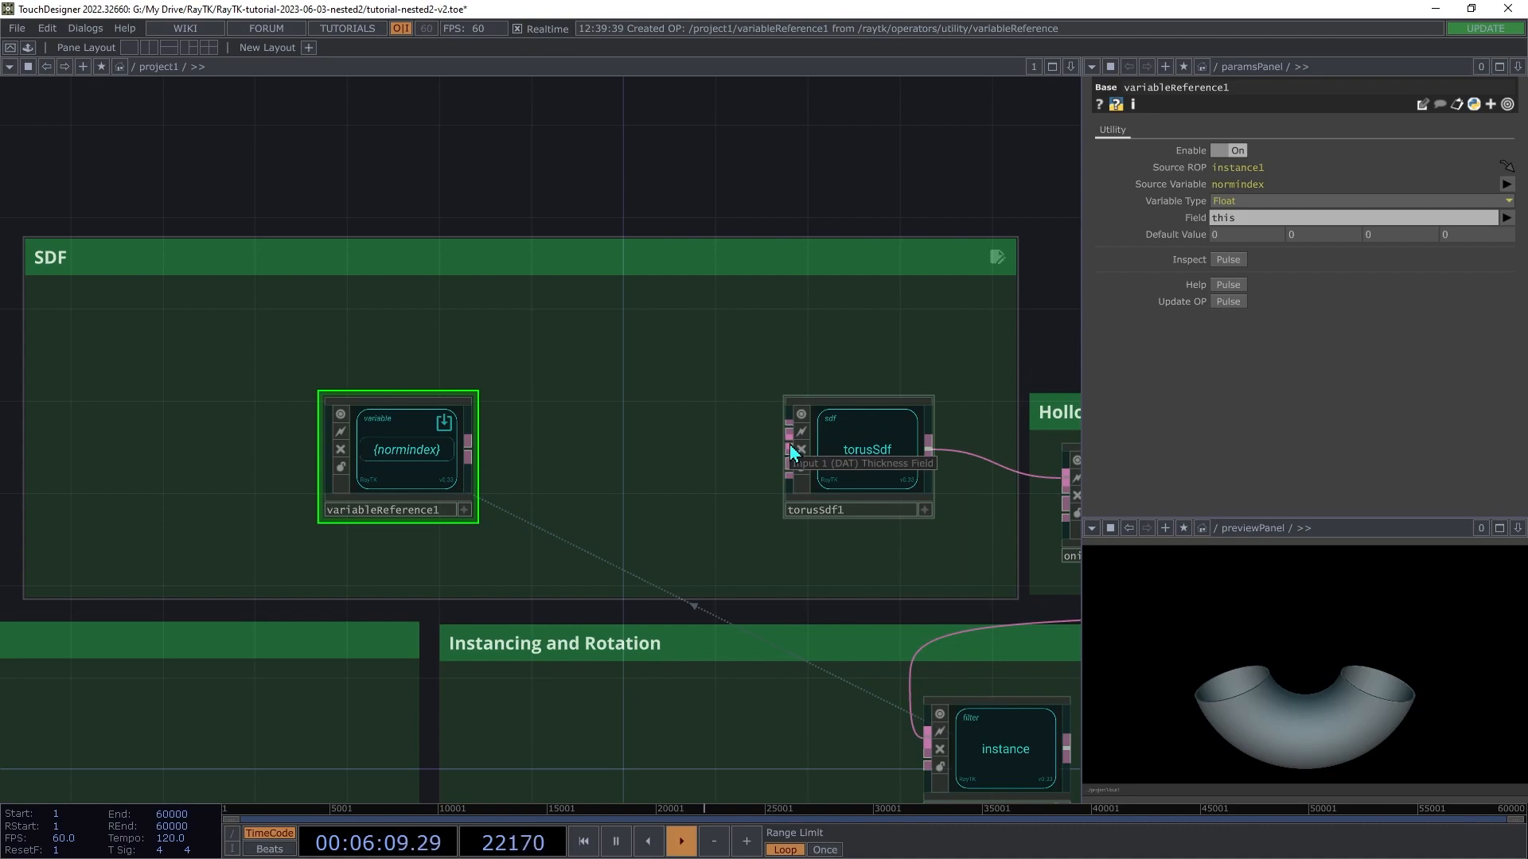
{"action": "left_click_drag", "start_coordinate": [790, 444], "coordinate": [507, 462]}
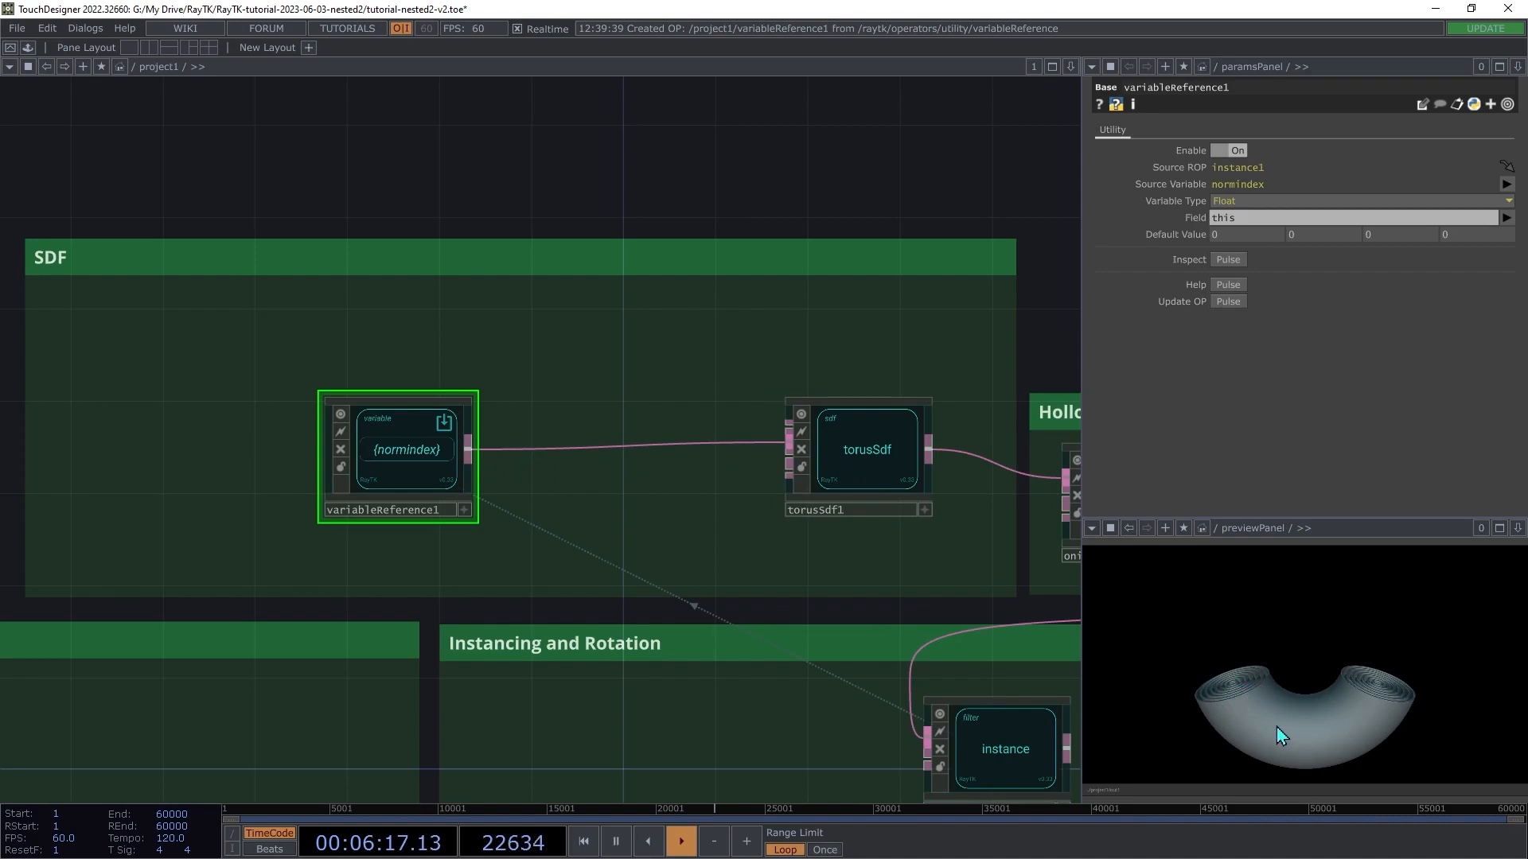
{"action": "middle_click_drag", "start_coordinate": [1264, 715], "coordinate": [1256, 610]}
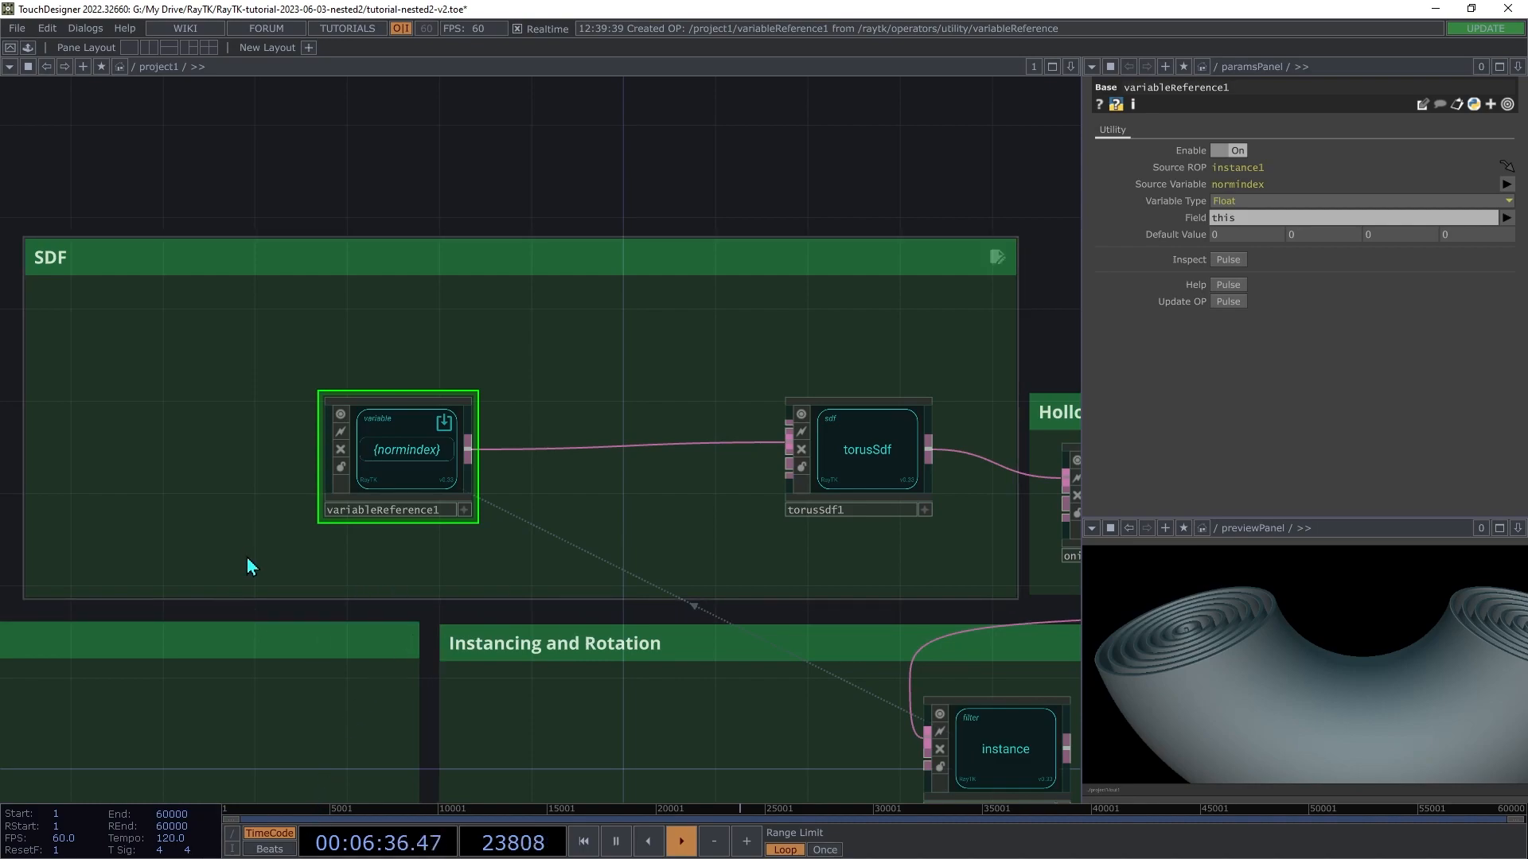
Step: Insert a rescaleField between the normindex reference and torusSdf, with first Output Low 1 and first Output High 0.2
{"action": "left_click_drag", "start_coordinate": [412, 450], "coordinate": [238, 448]}
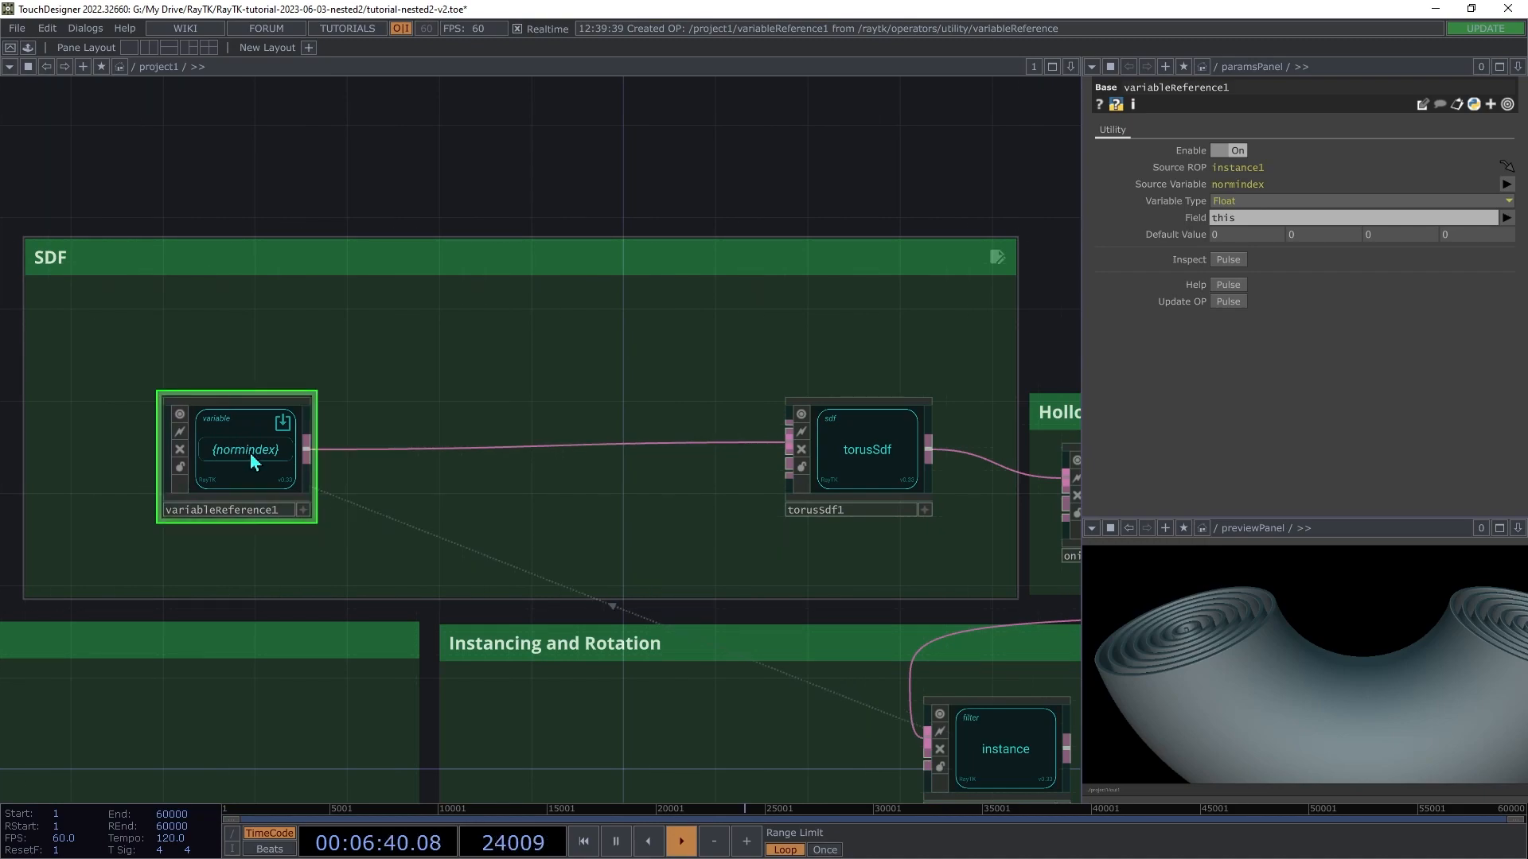
{"action": "right_click", "coordinate": [392, 352]}
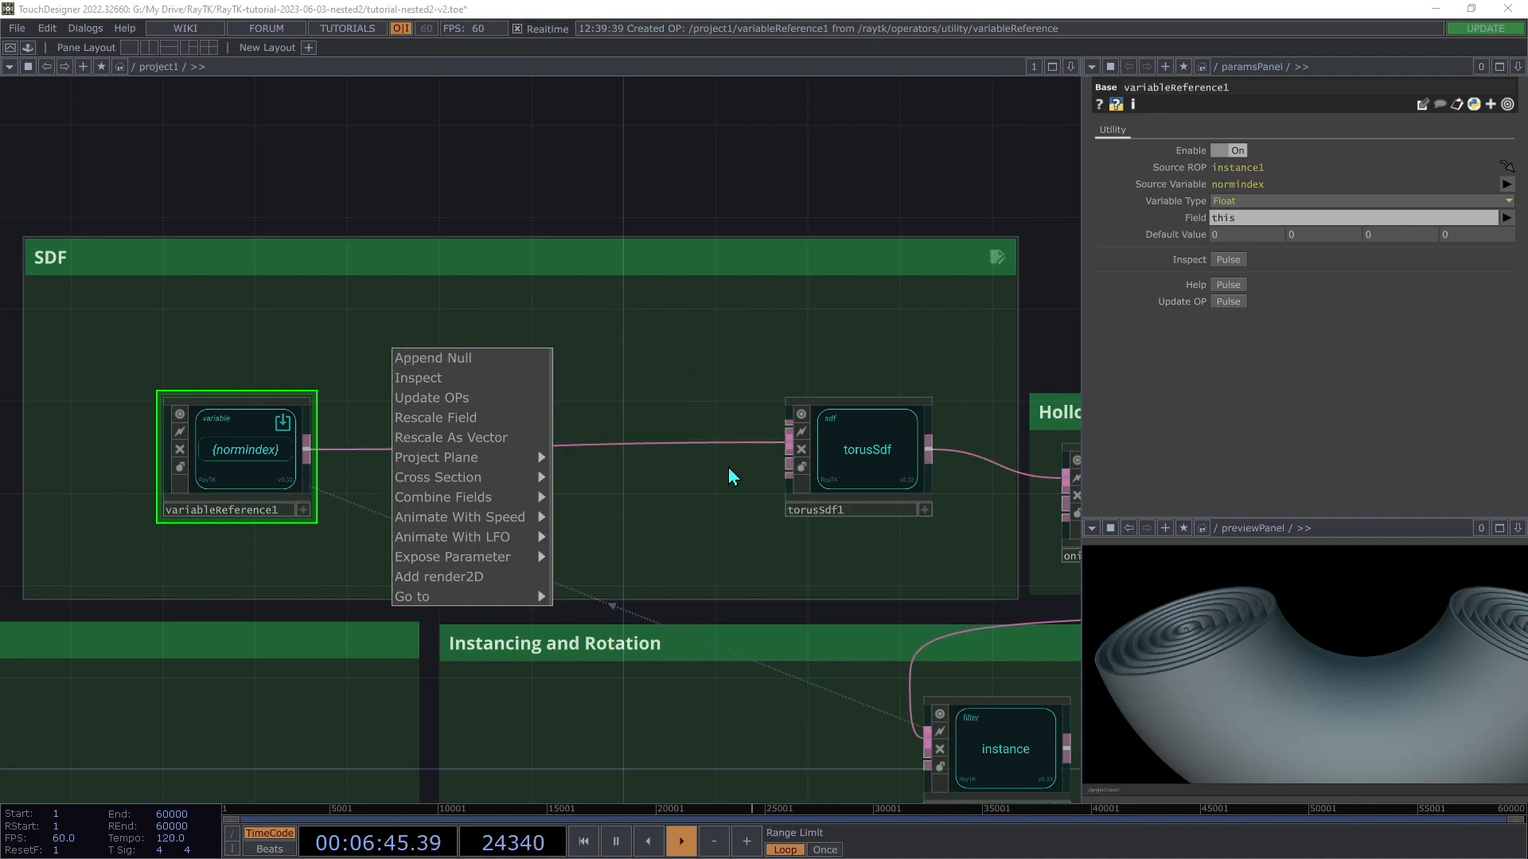
{"action": "left_click", "coordinate": [440, 418]}
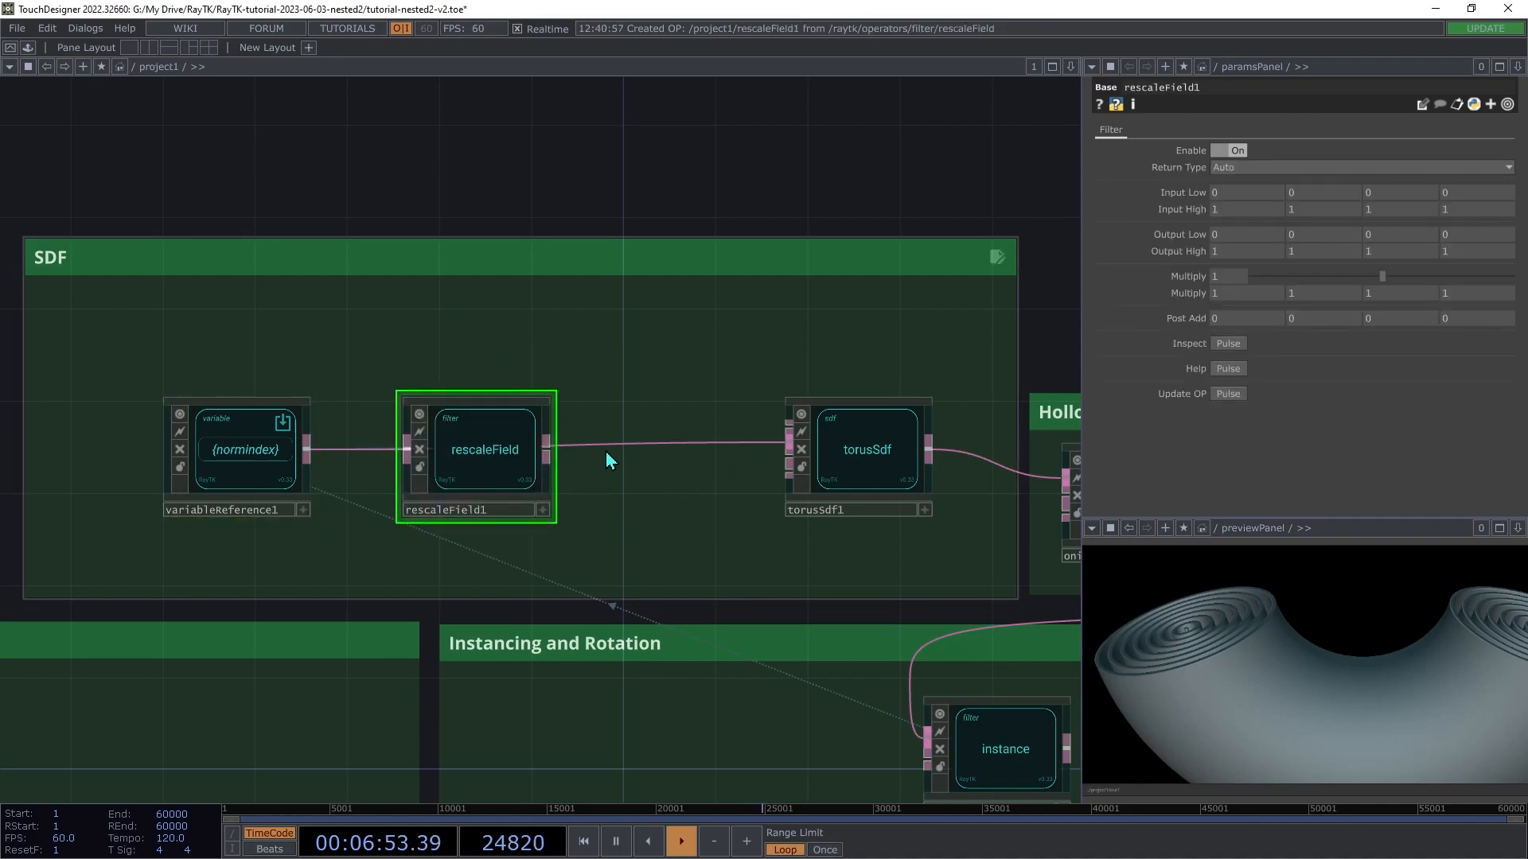
{"action": "left_click", "coordinate": [548, 451]}
{"action": "left_click_drag", "start_coordinate": [634, 512], "coordinate": [764, 516]}
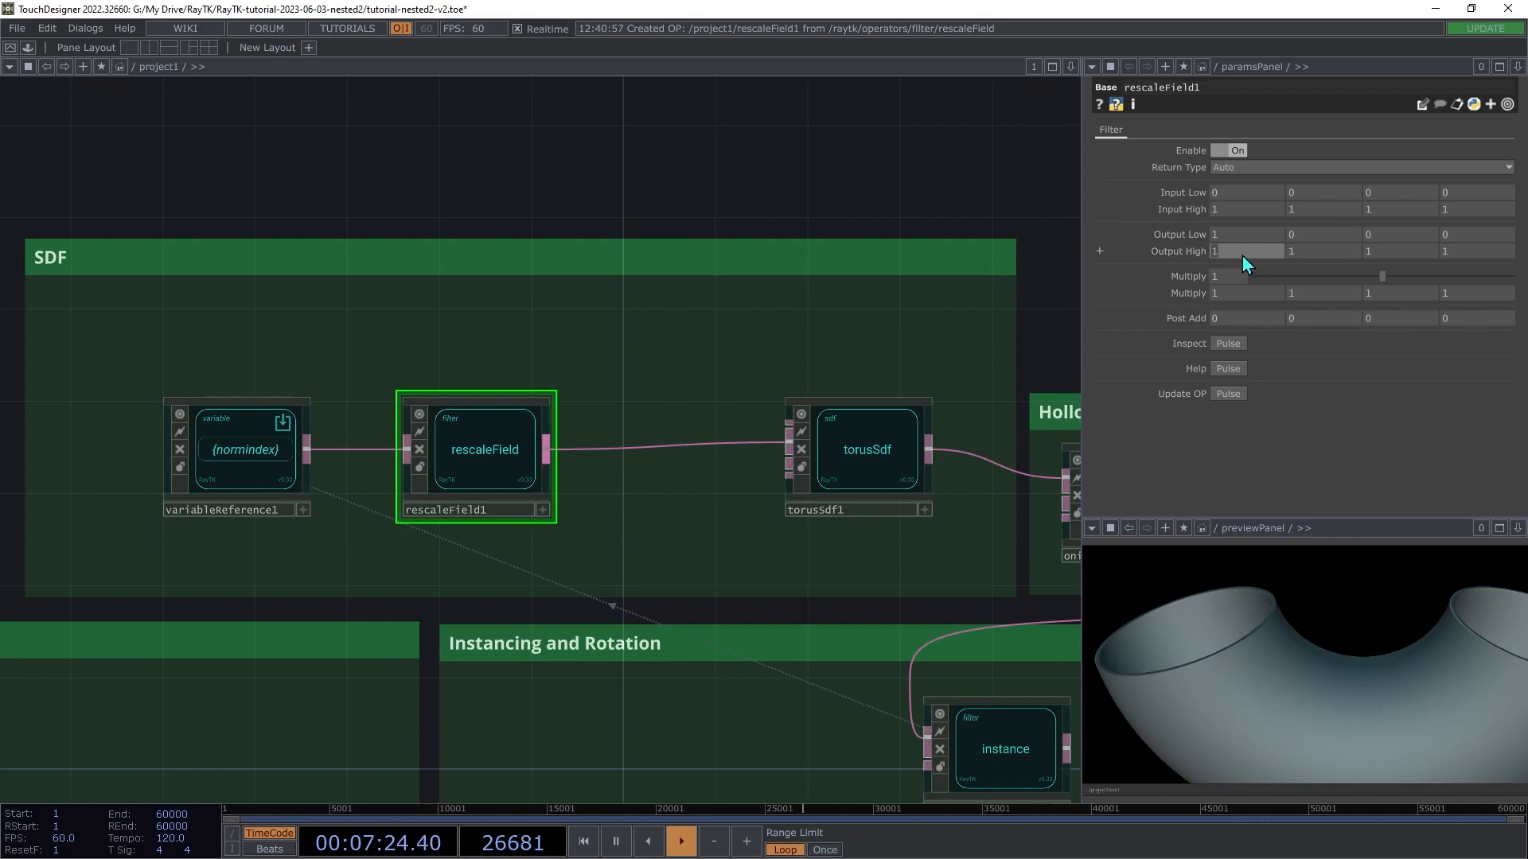
{"action": "middle_click_drag", "start_coordinate": [1237, 261], "coordinate": [1176, 236]}
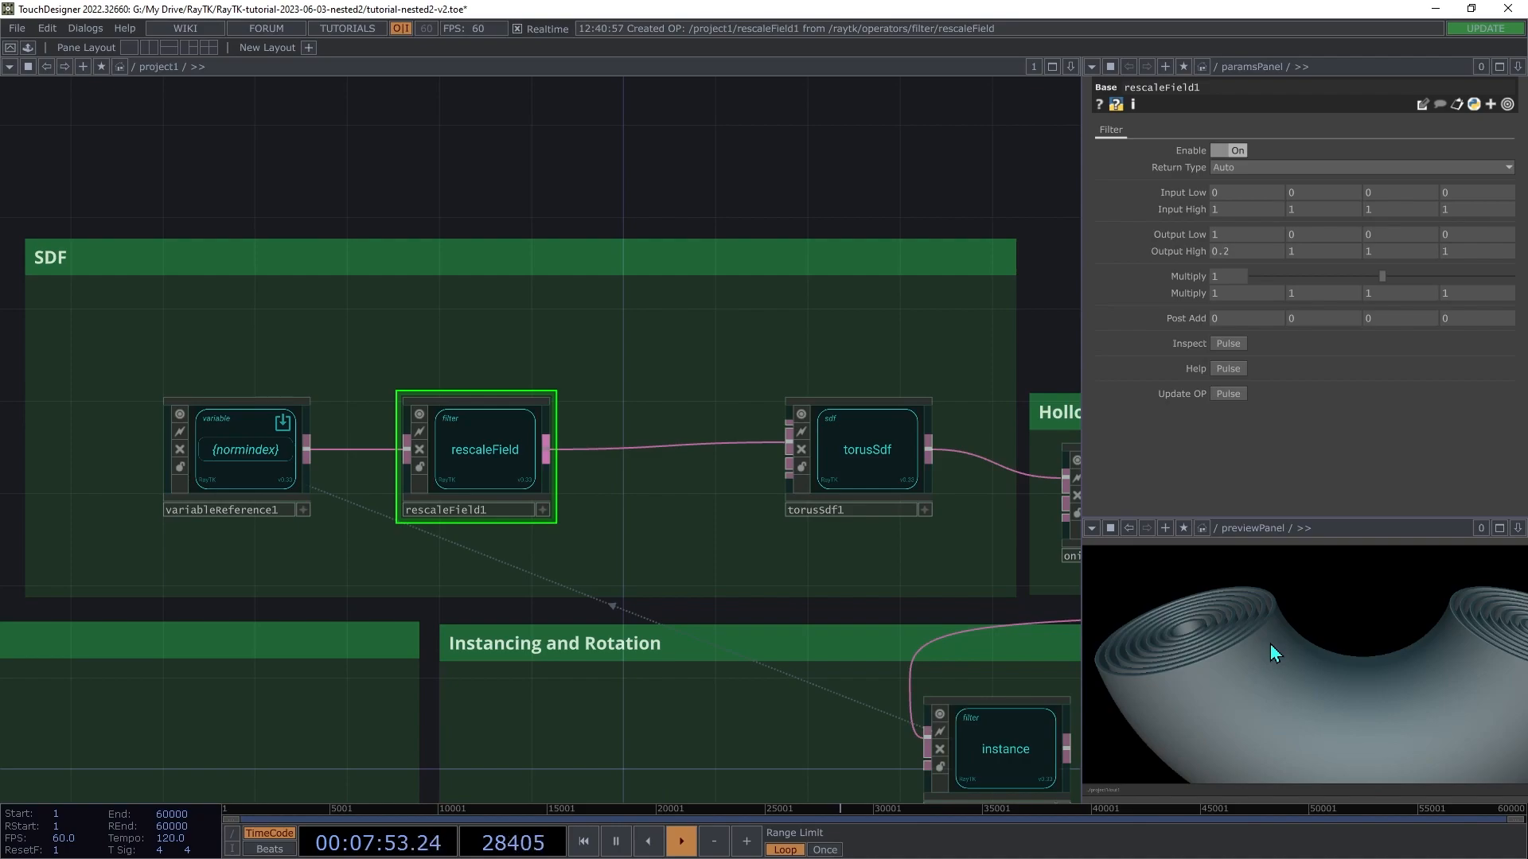
{"action": "key", "text": "h"}
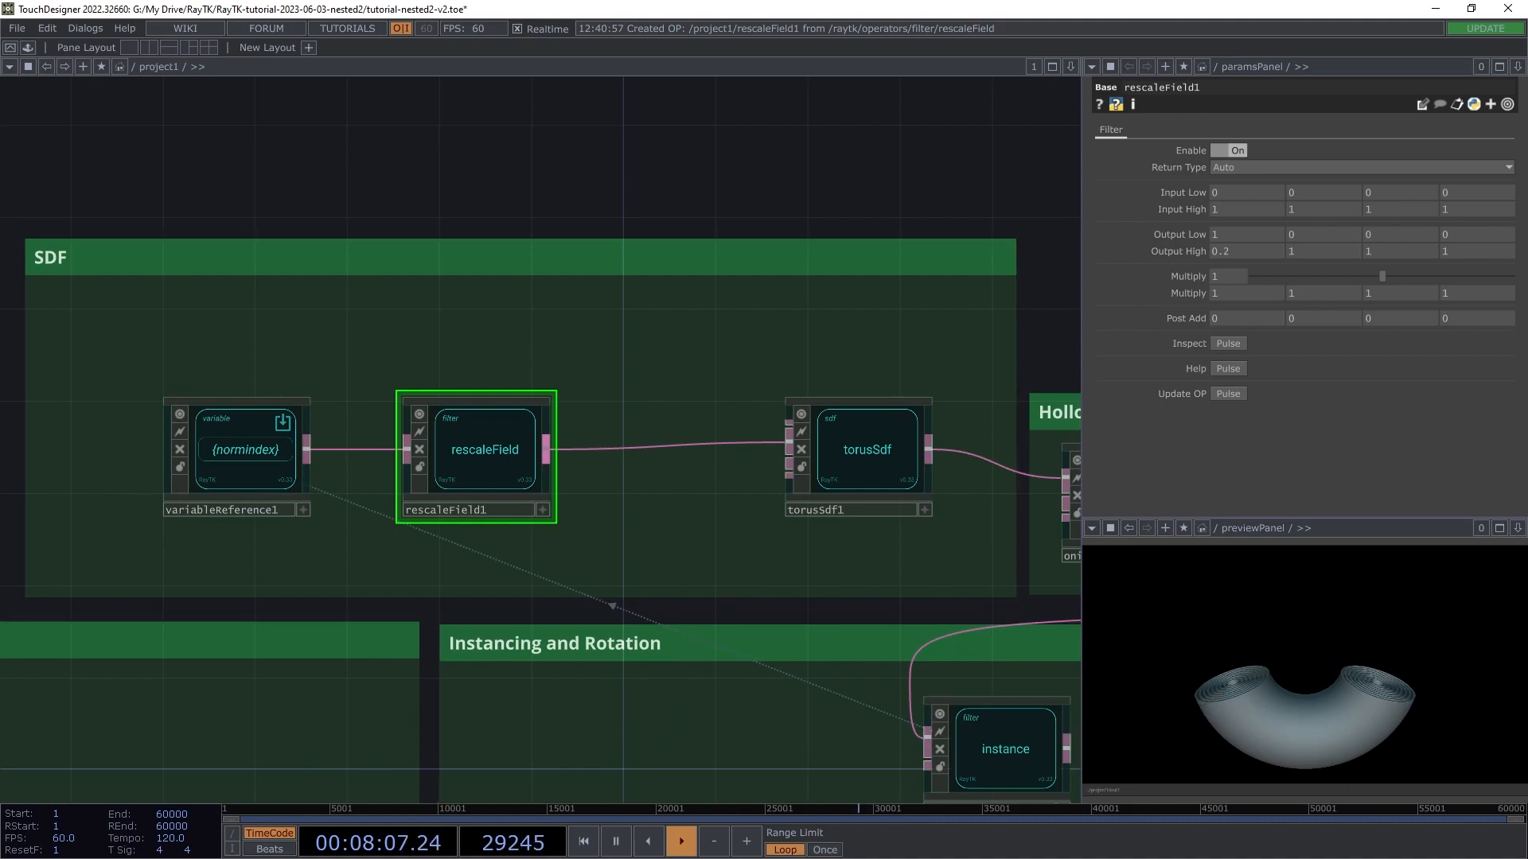
Step: Add an axisRotate operator beside the instance operator in the Instancing and Rotation section
{"action": "left_click_drag", "start_coordinate": [660, 764], "coordinate": [419, 409]}
{"action": "key", "text": "alt+r"}
{"action": "type", "text": "axis"}
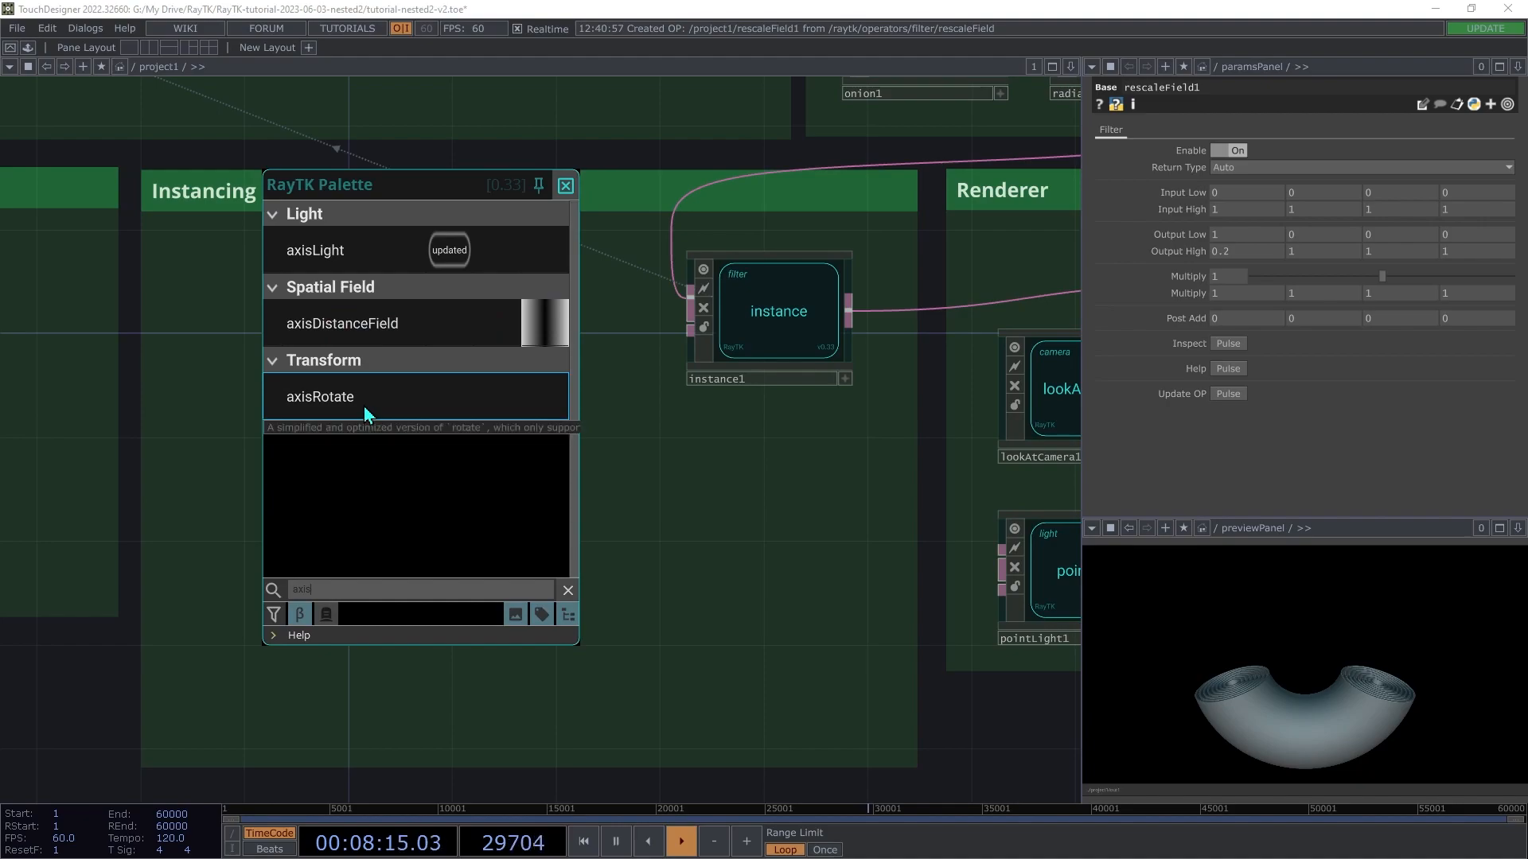
{"action": "left_click", "coordinate": [365, 404]}
{"action": "left_click_drag", "start_coordinate": [566, 460], "coordinate": [541, 342]}
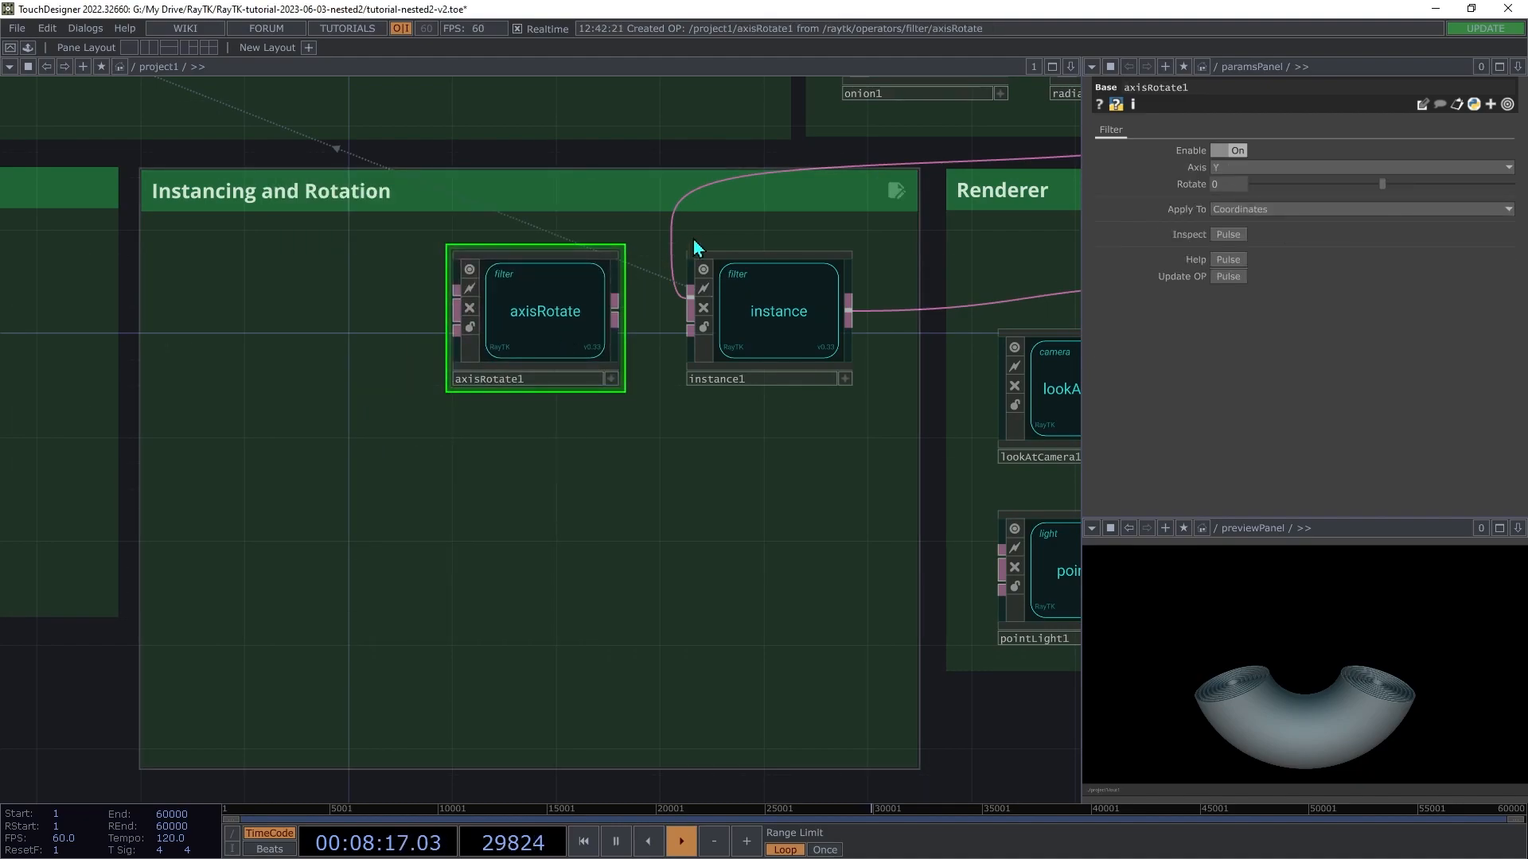
Step: Wire axisRotate between radialSlice and instance, and set its Axis to Z
{"action": "left_click", "coordinate": [457, 298]}
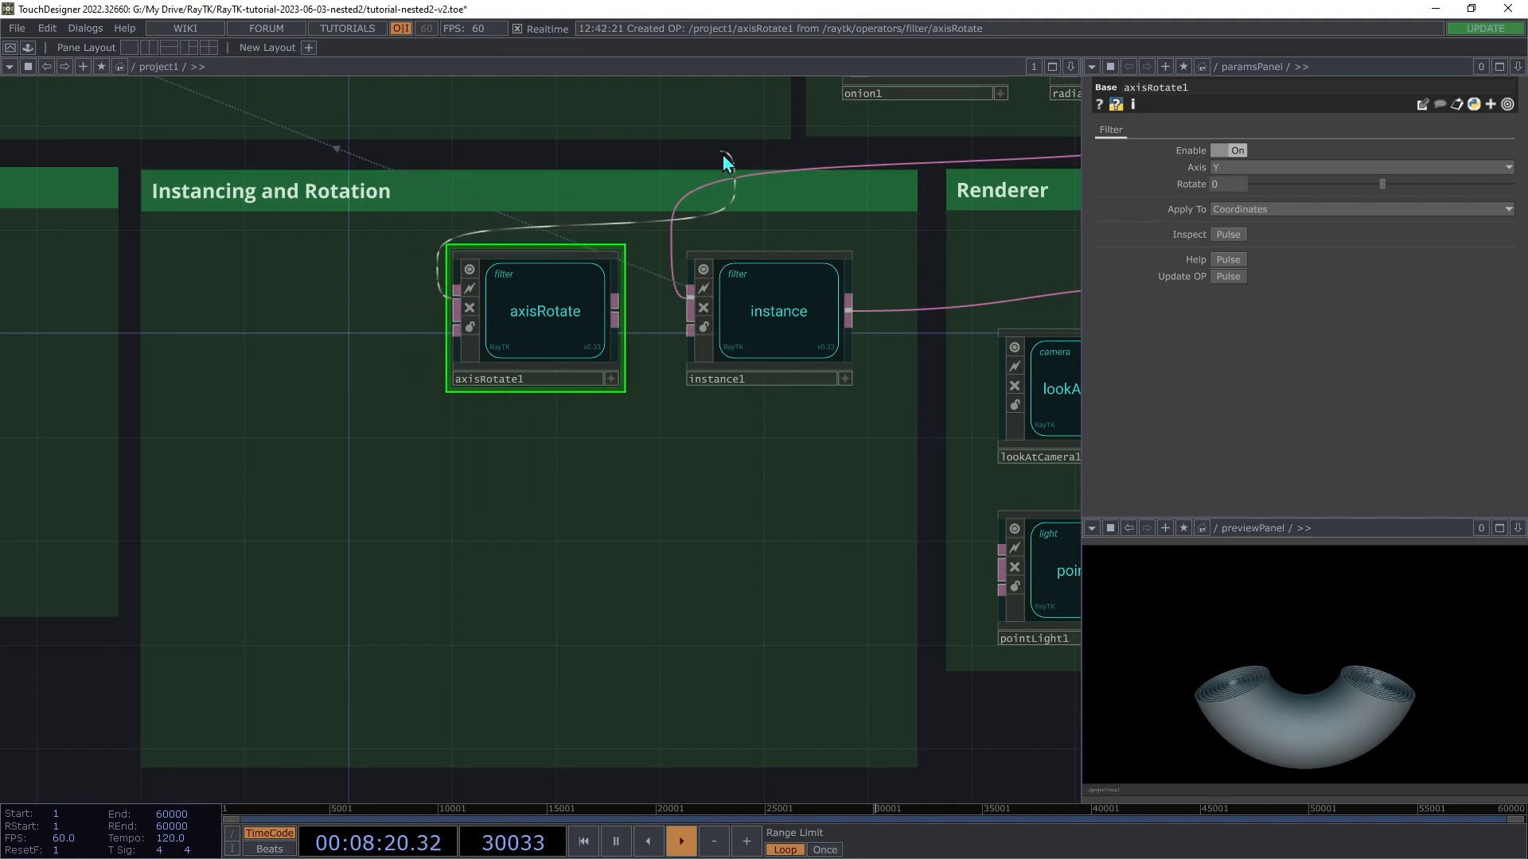
{"action": "left_click", "coordinate": [675, 232]}
{"action": "left_click", "coordinate": [686, 298]}
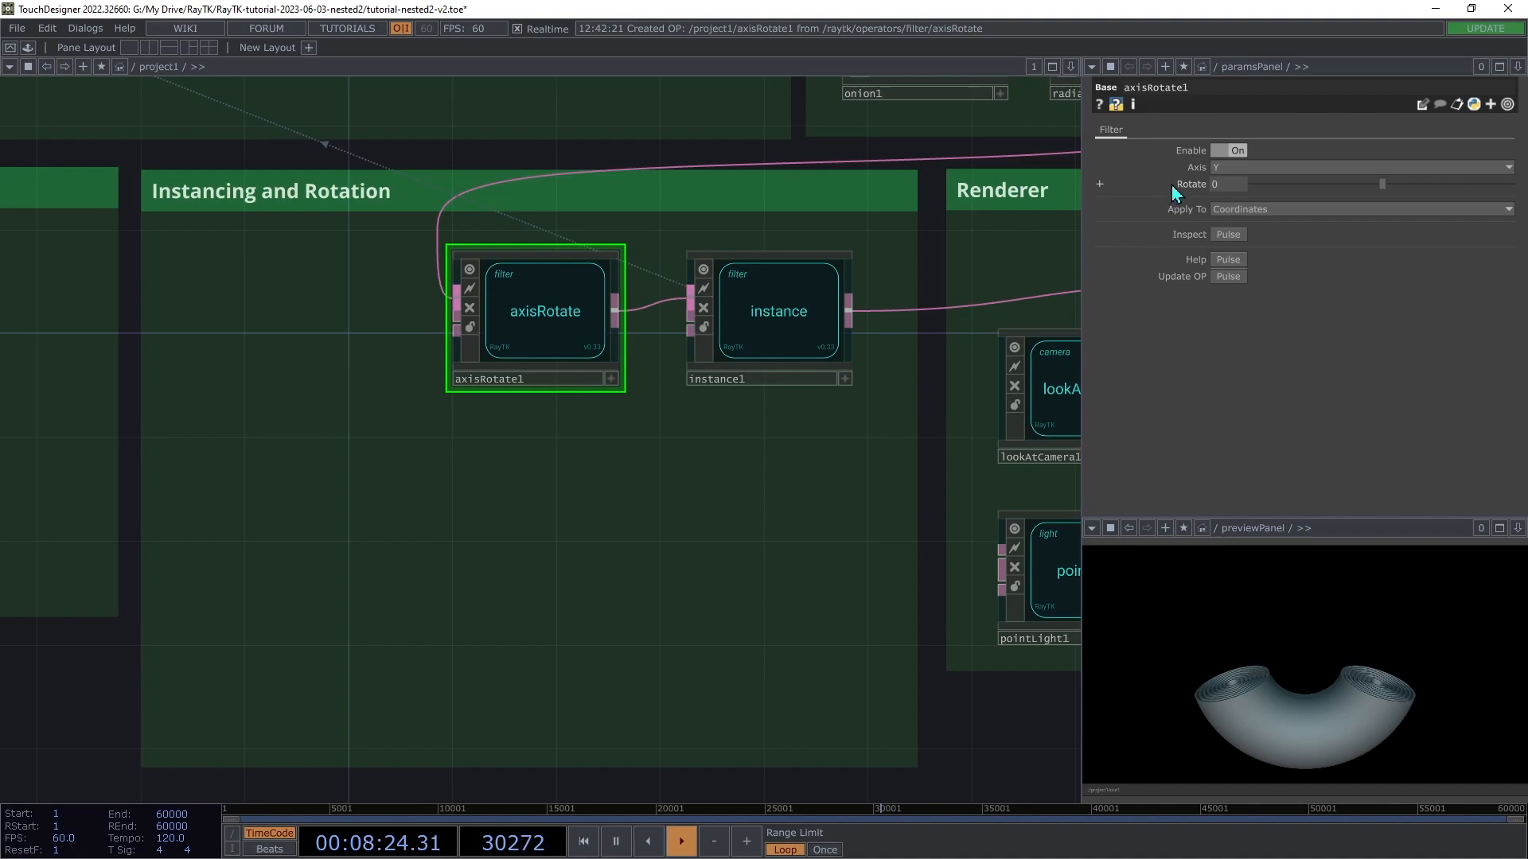
{"action": "left_click", "coordinate": [1230, 169]}
{"action": "left_click", "coordinate": [1222, 215]}
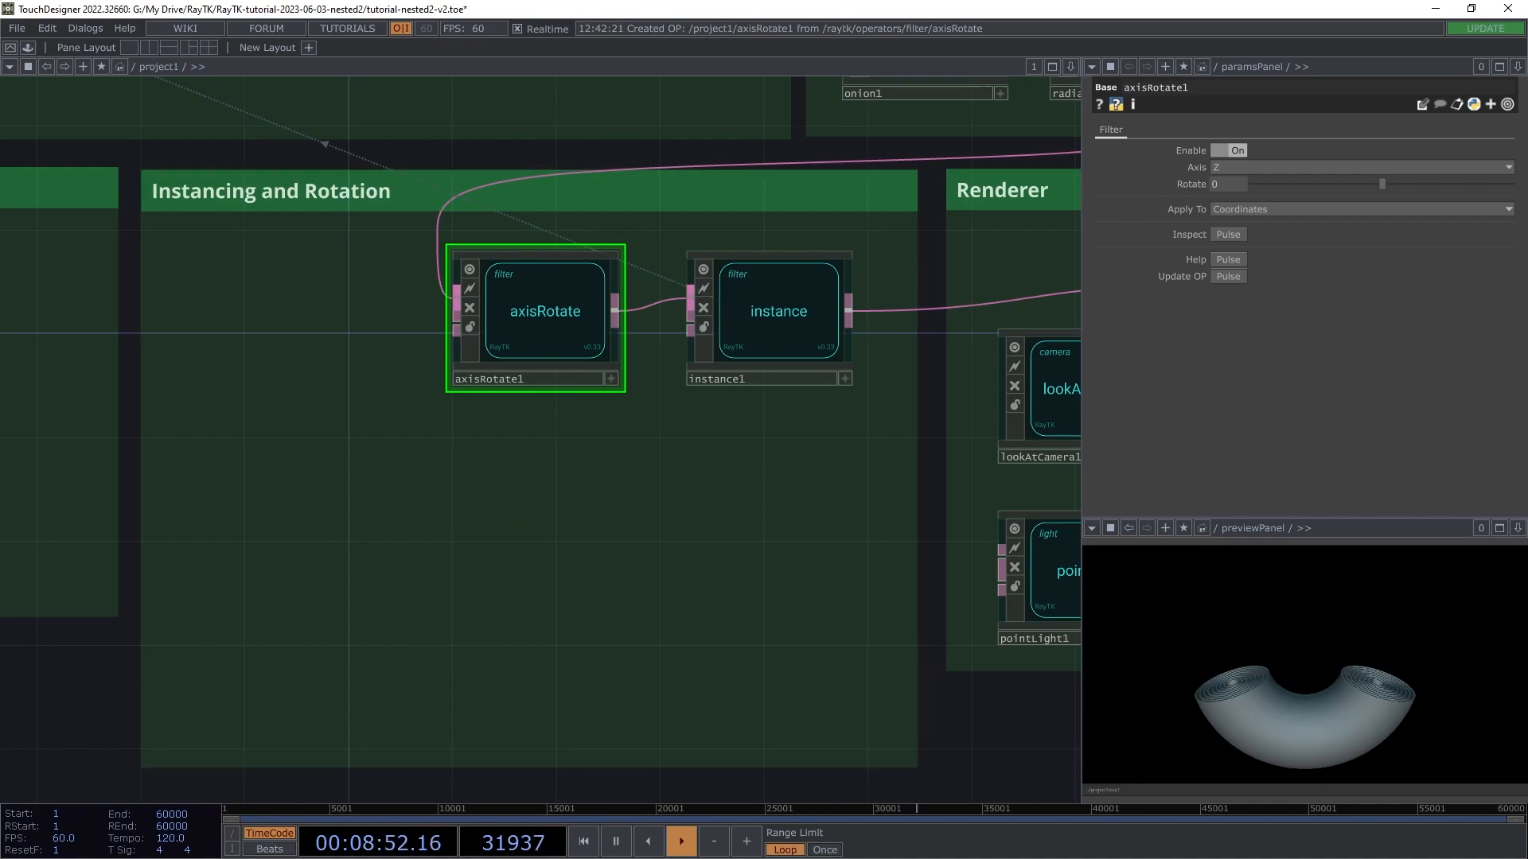
Step: Duplicate the SDF section's normindex reference and rescaleField pair into the Instancing and Rotation section below axisRotate
{"action": "scroll", "coordinate": [541, 438], "scroll_direction": "down", "scroll_amount": 5}
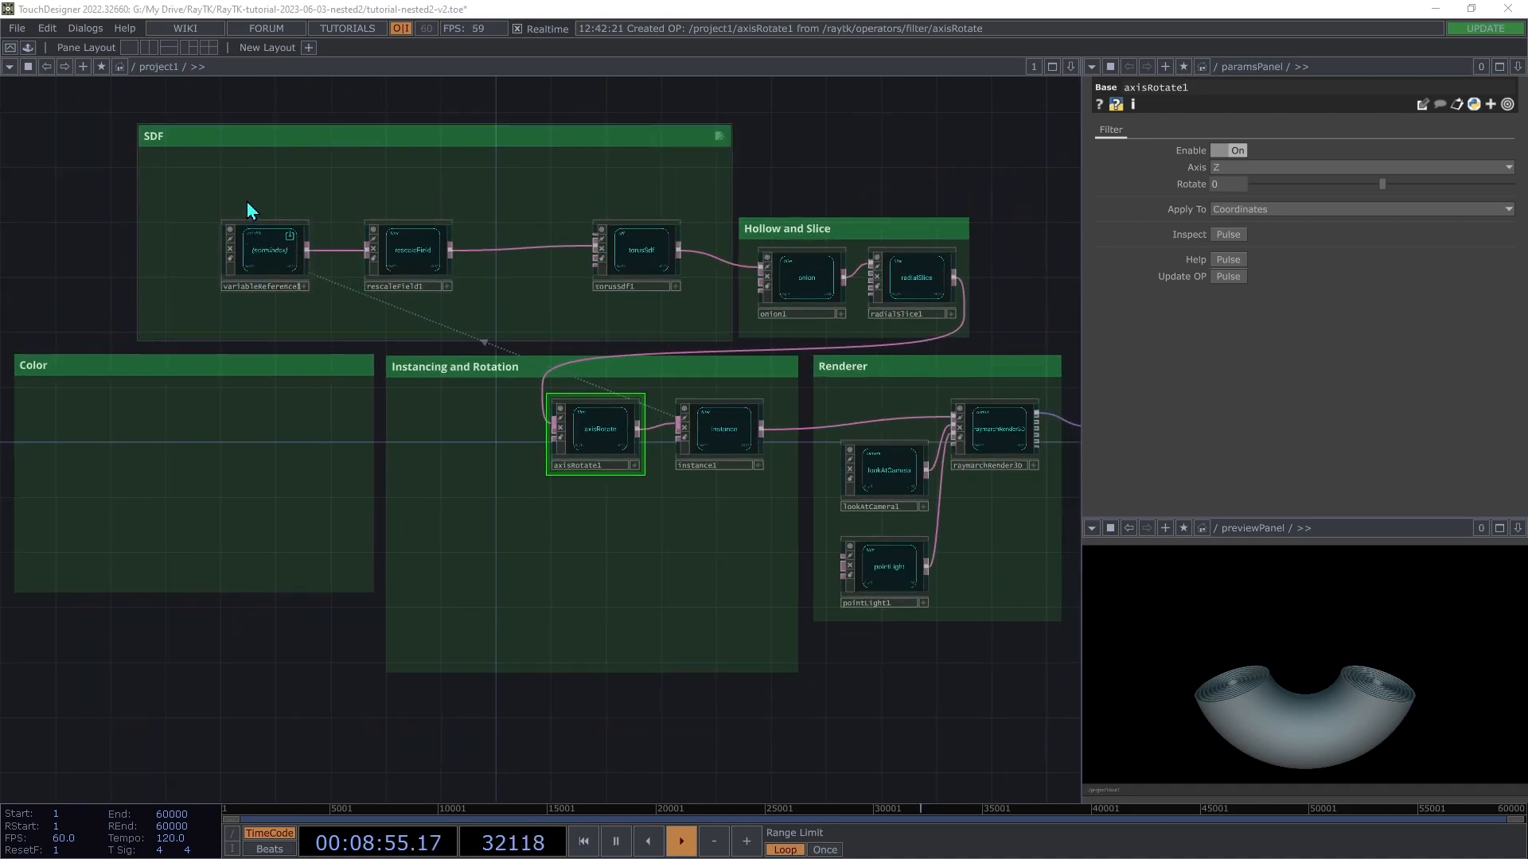
{"action": "left_click_drag", "start_coordinate": [213, 164], "coordinate": [485, 313]}
{"action": "key", "text": "ctrl+c"}
{"action": "key", "text": "ctrl+v"}
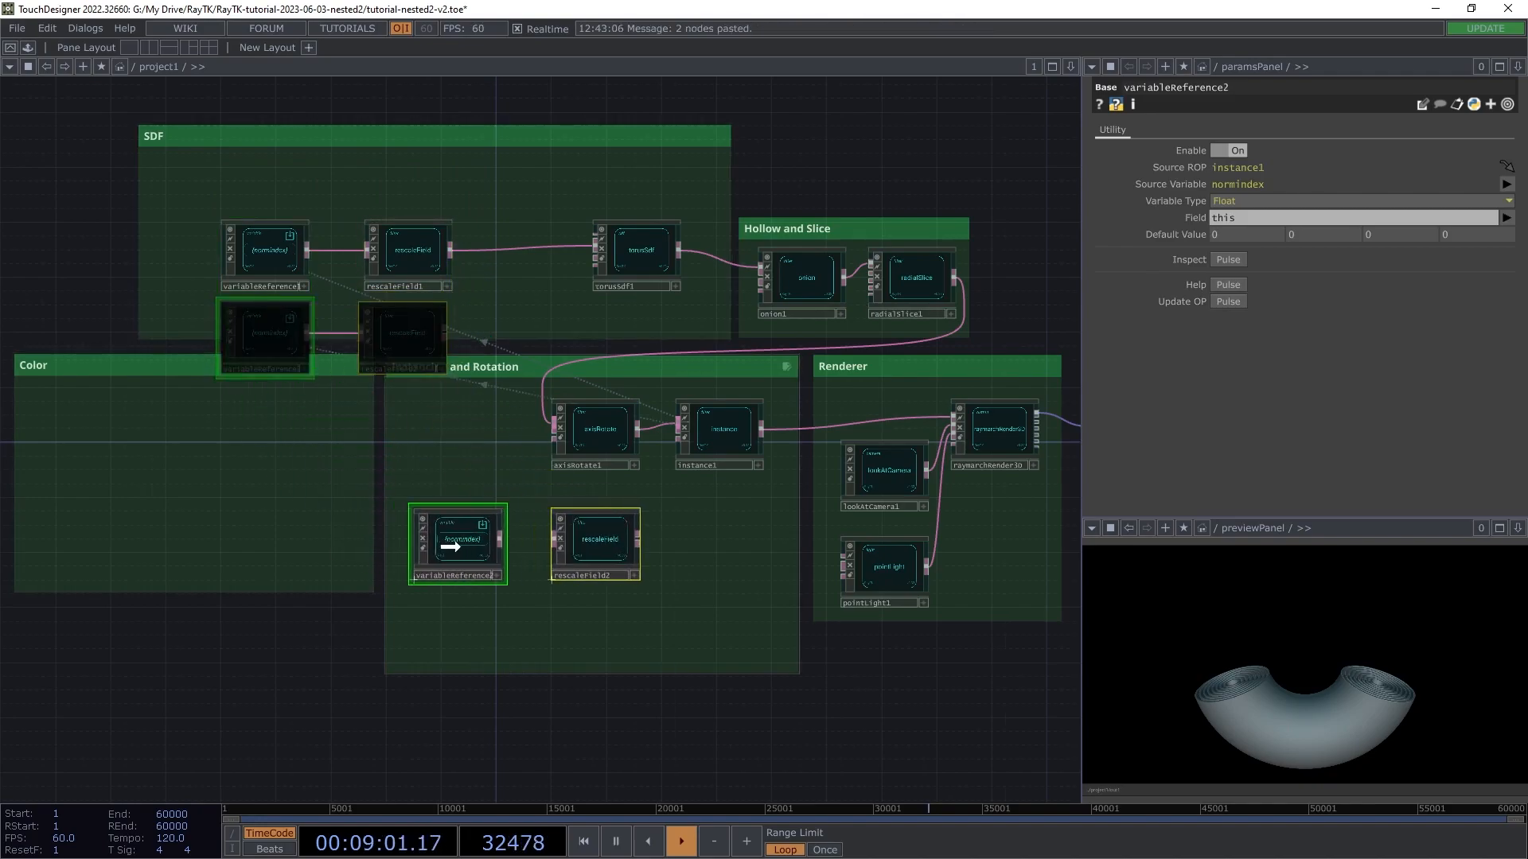
{"action": "left_click", "coordinate": [460, 550]}
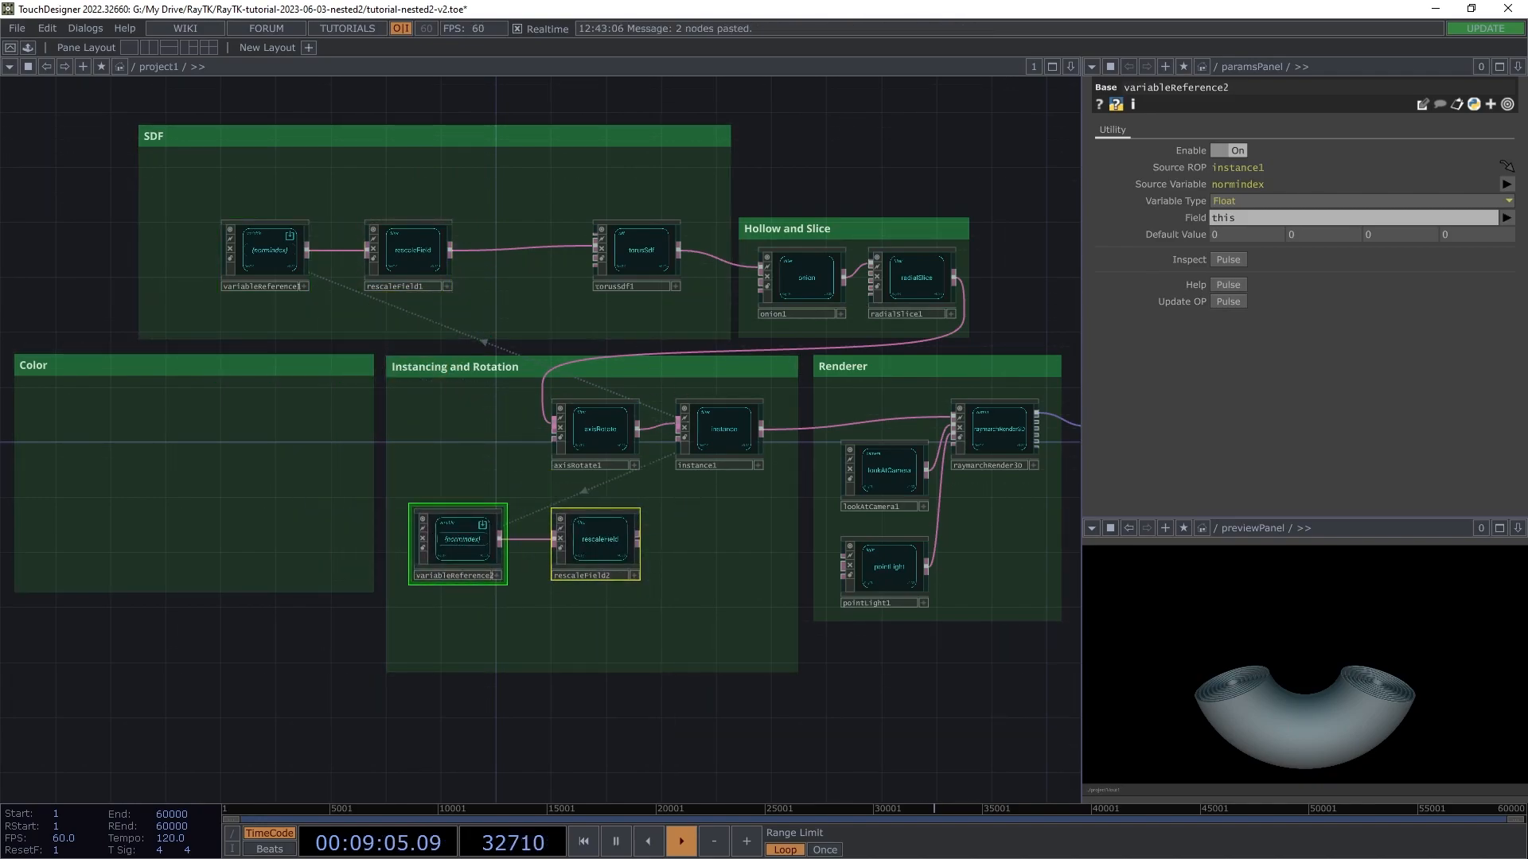
Step: Connect the duplicated rescaleField's output to the lower input of axisRotate
{"action": "scroll", "coordinate": [474, 555], "scroll_direction": "up", "scroll_amount": 4}
{"action": "left_click", "coordinate": [541, 536]}
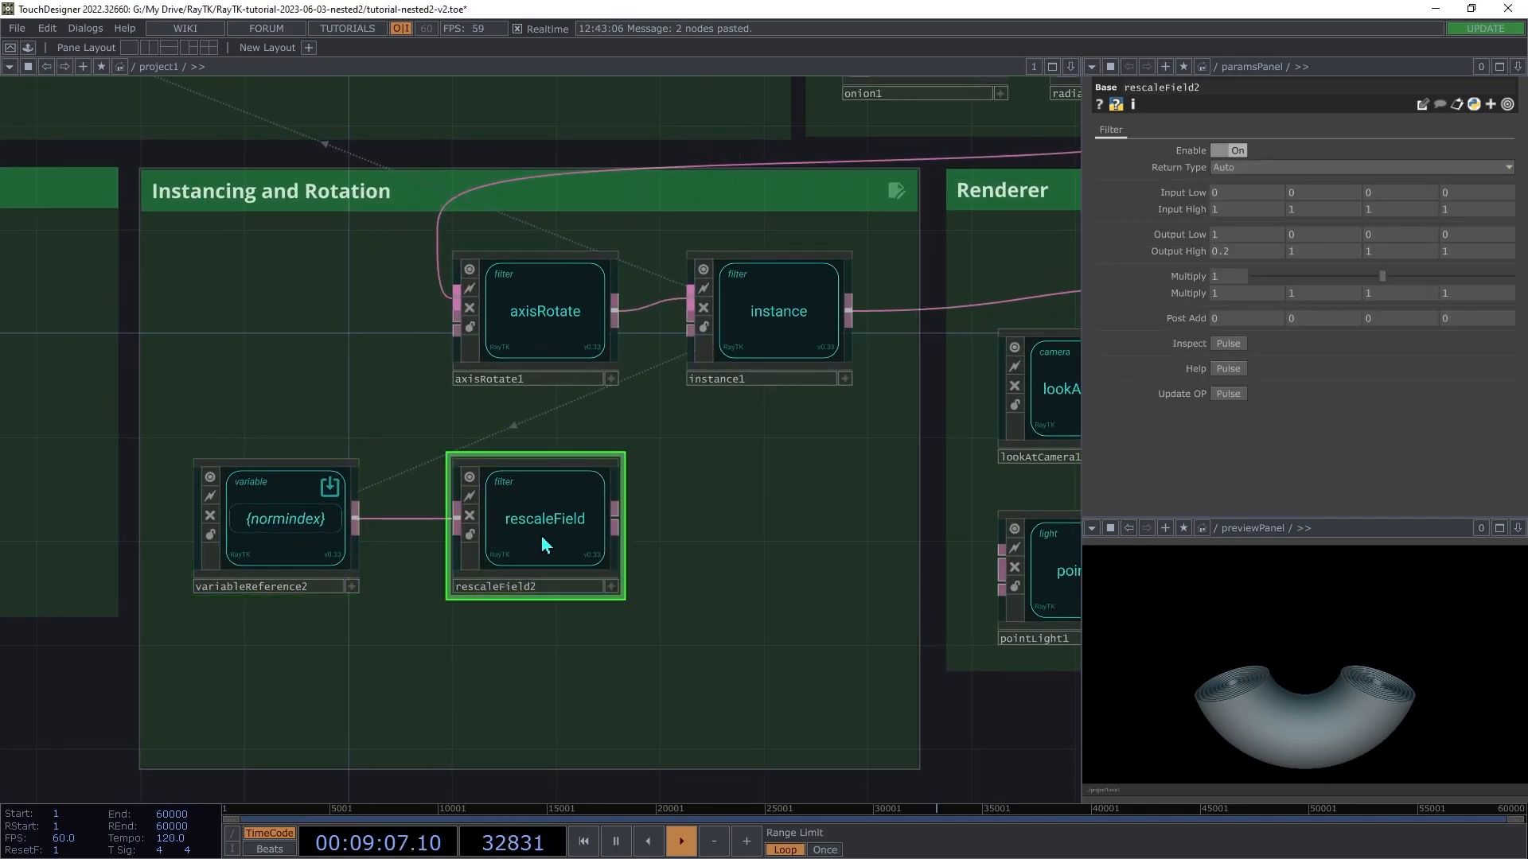
{"action": "left_click", "coordinate": [617, 525]}
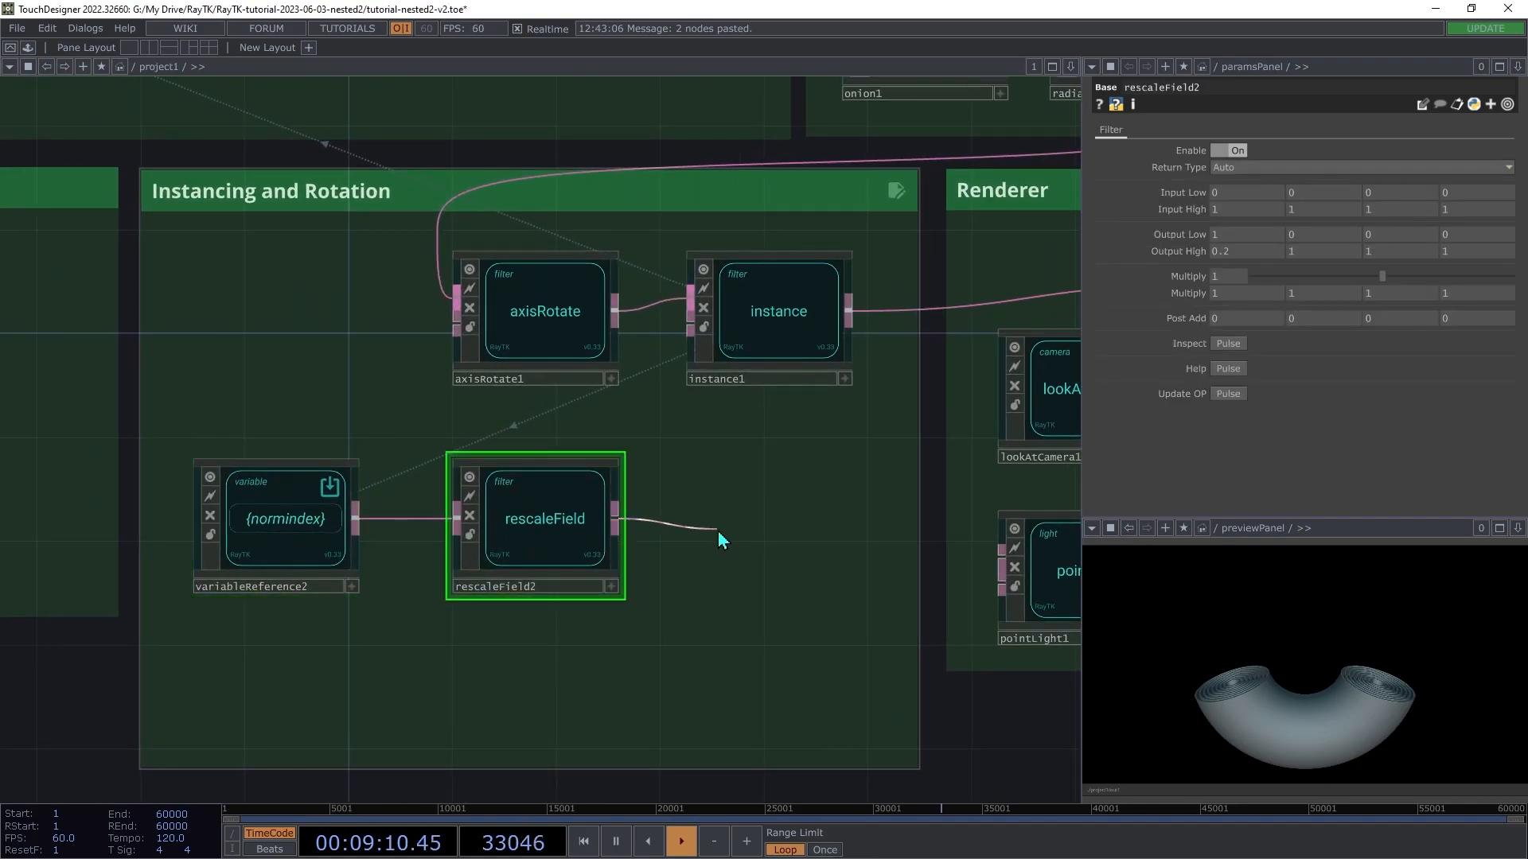
{"action": "left_click", "coordinate": [440, 361]}
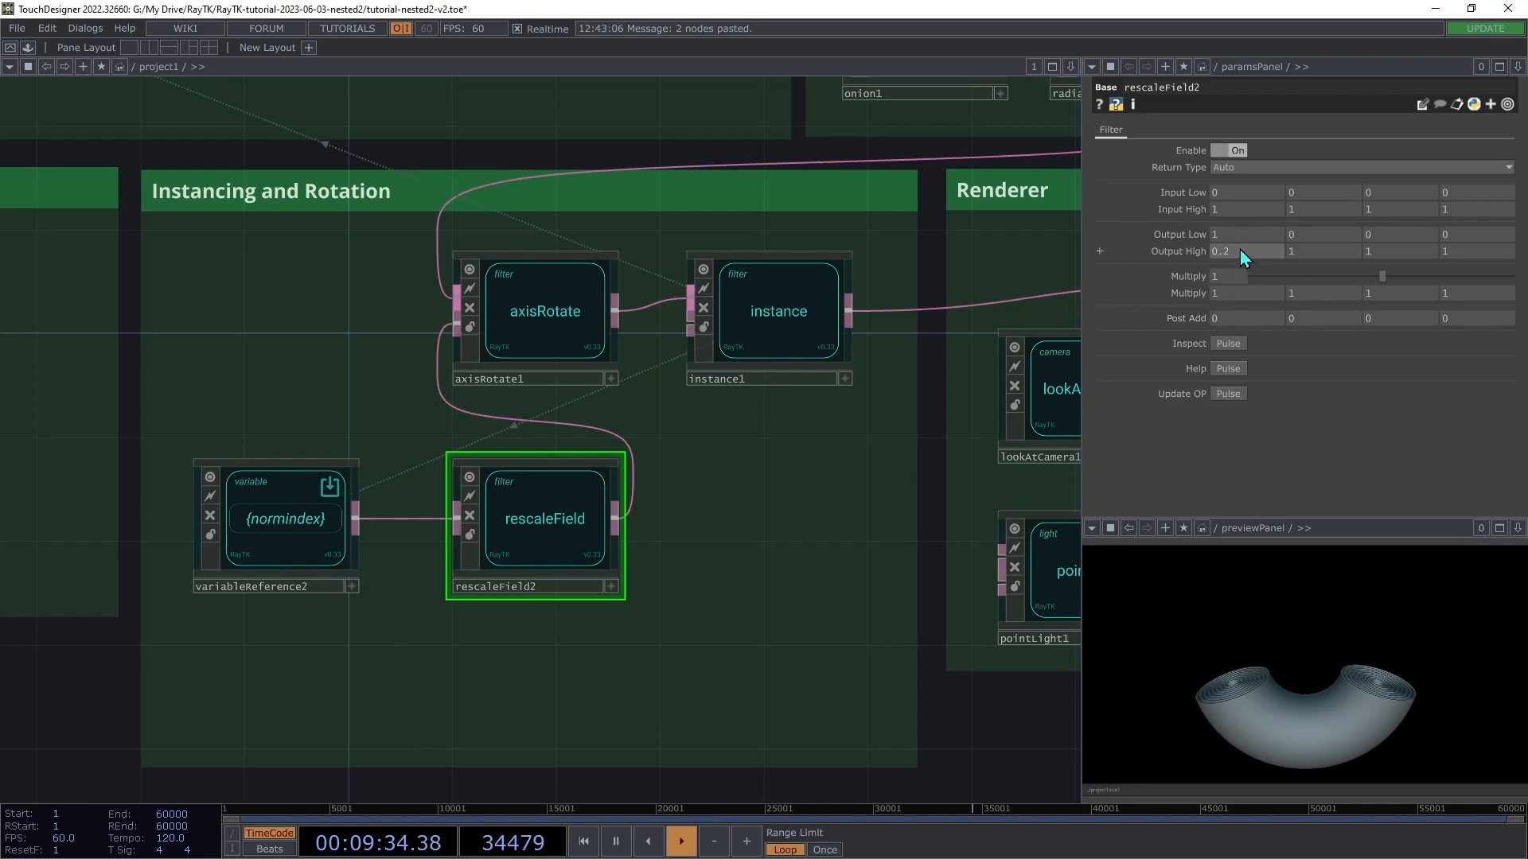
Step: Set the duplicated rescaleField's first Output Low to -40 and first Output High to 70
{"action": "mouse_move", "coordinate": [1248, 234]}
{"action": "middle_mouse_down"}
{"action": "mouse_move", "coordinate": [1265, 208]}
{"action": "mouse_move", "coordinate": [1245, 205]}
{"action": "mouse_move", "coordinate": [1235, 227]}
{"action": "mouse_move", "coordinate": [1249, 224]}
{"action": "middle_mouse_up"}
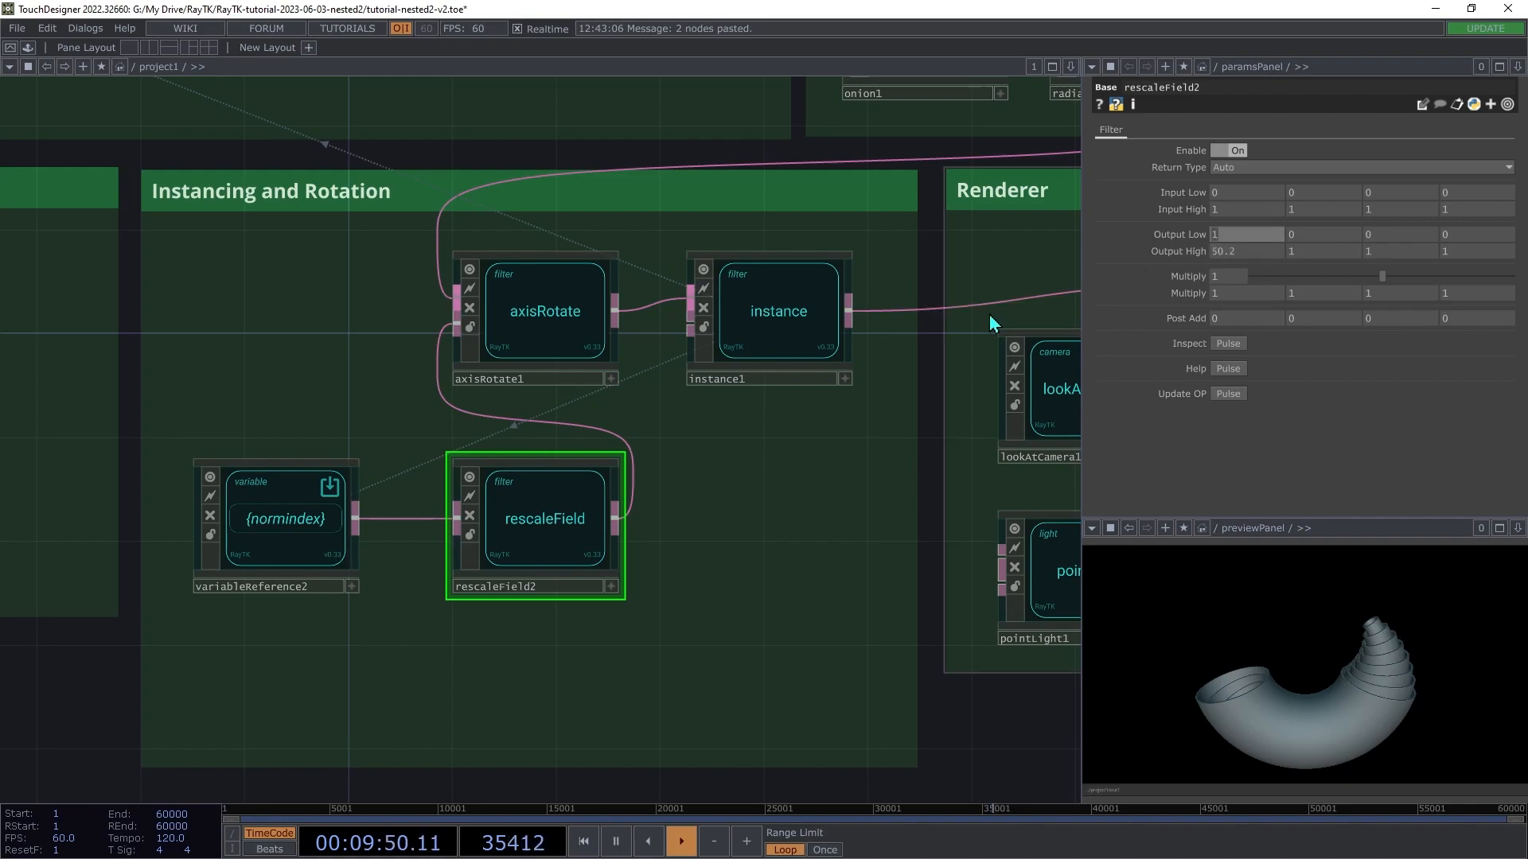
{"action": "type", "text": "-40"}
{"action": "key", "text": "Tab"}
{"action": "key", "text": "Tab"}
{"action": "key", "text": "Tab"}
{"action": "key", "text": "Tab"}
{"action": "type", "text": "70"}
{"action": "key", "text": "Tab"}
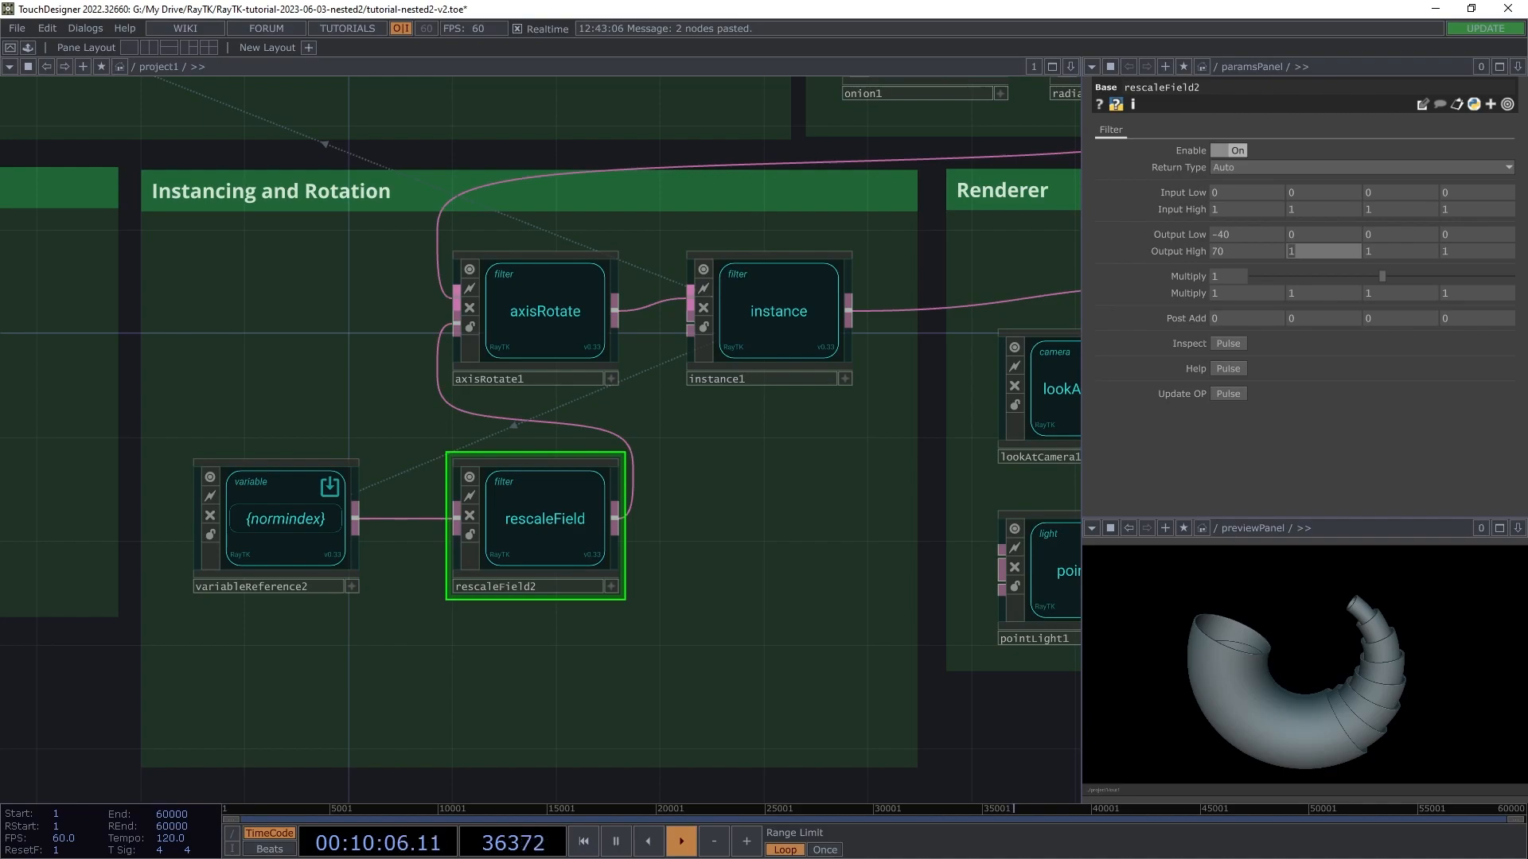
Step: Add a circleSdf operator to the SDF section and place it above the rescaleField
{"action": "left_click_drag", "start_coordinate": [477, 238], "coordinate": [728, 682]}
{"action": "scroll", "coordinate": [541, 440], "scroll_direction": "down", "scroll_amount": 1}
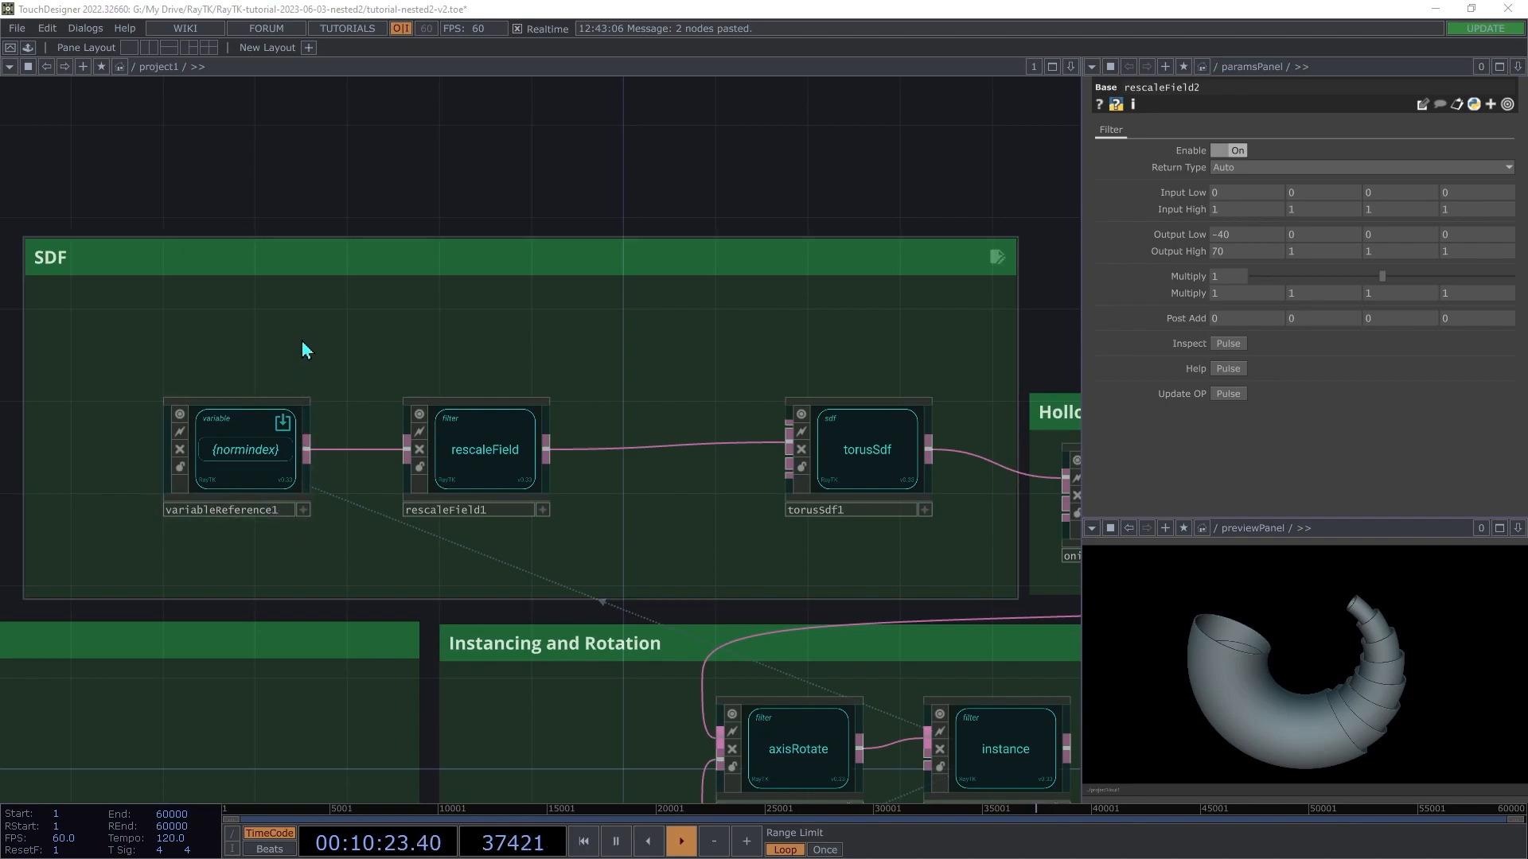
{"action": "key", "text": "alt+r"}
{"action": "type", "text": "circ"}
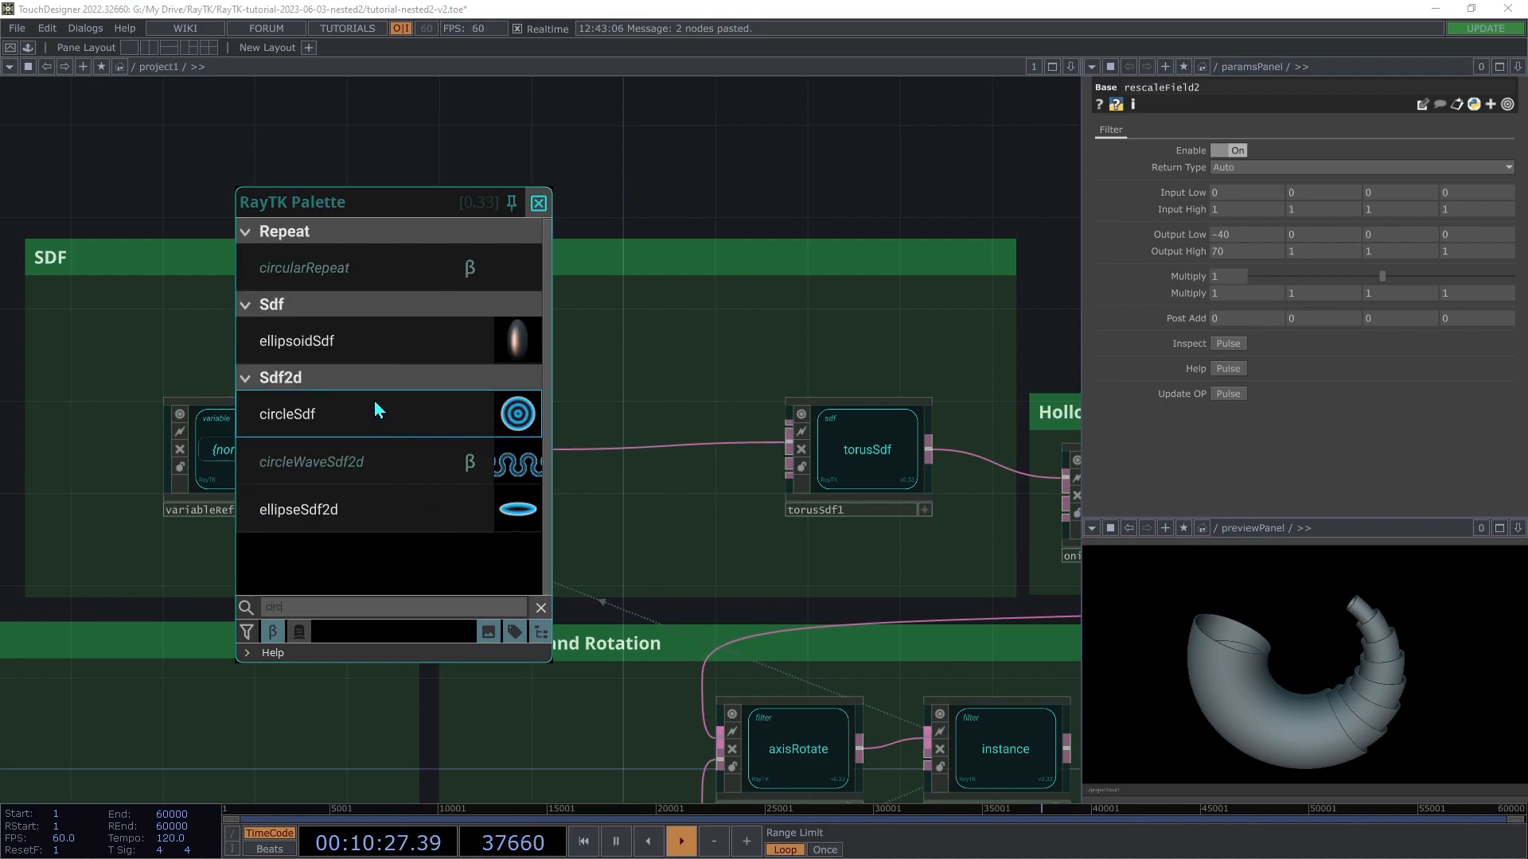
{"action": "left_click", "coordinate": [374, 406]}
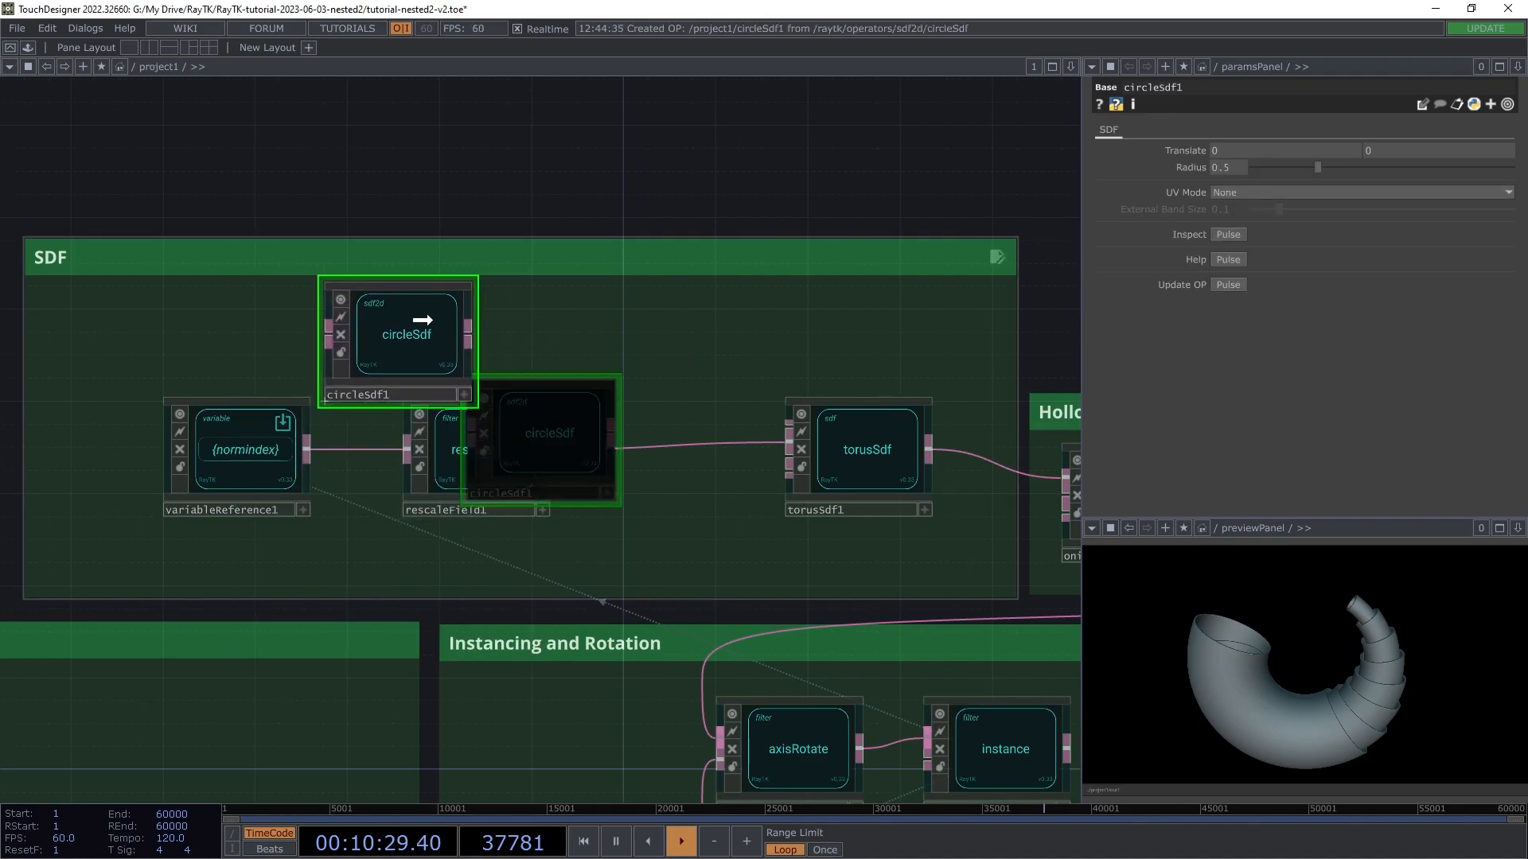
{"action": "left_click", "coordinate": [415, 307]}
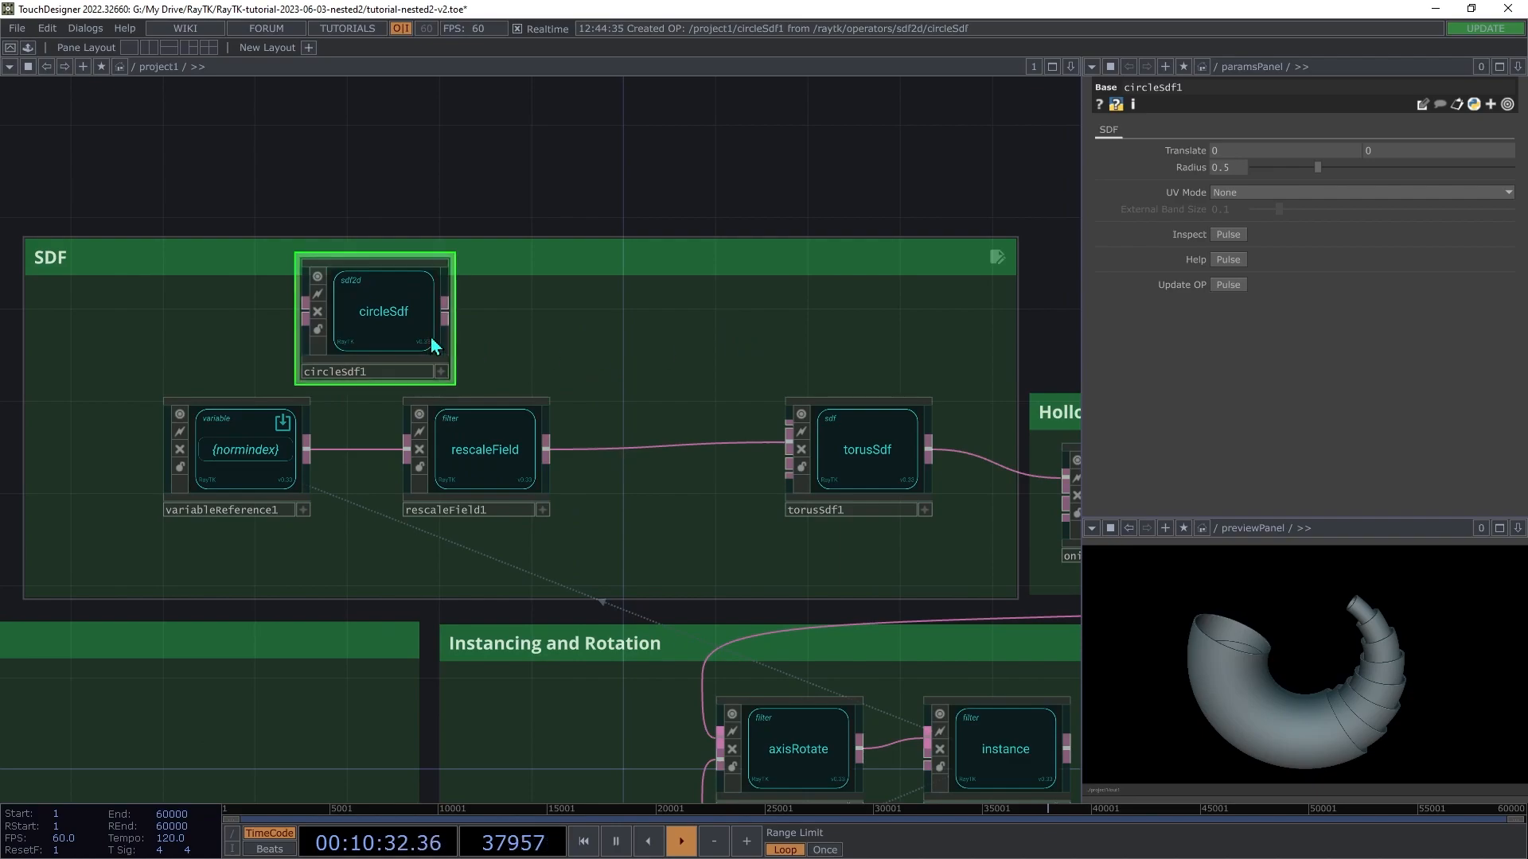
{"action": "left_click_drag", "start_coordinate": [361, 331], "coordinate": [492, 341]}
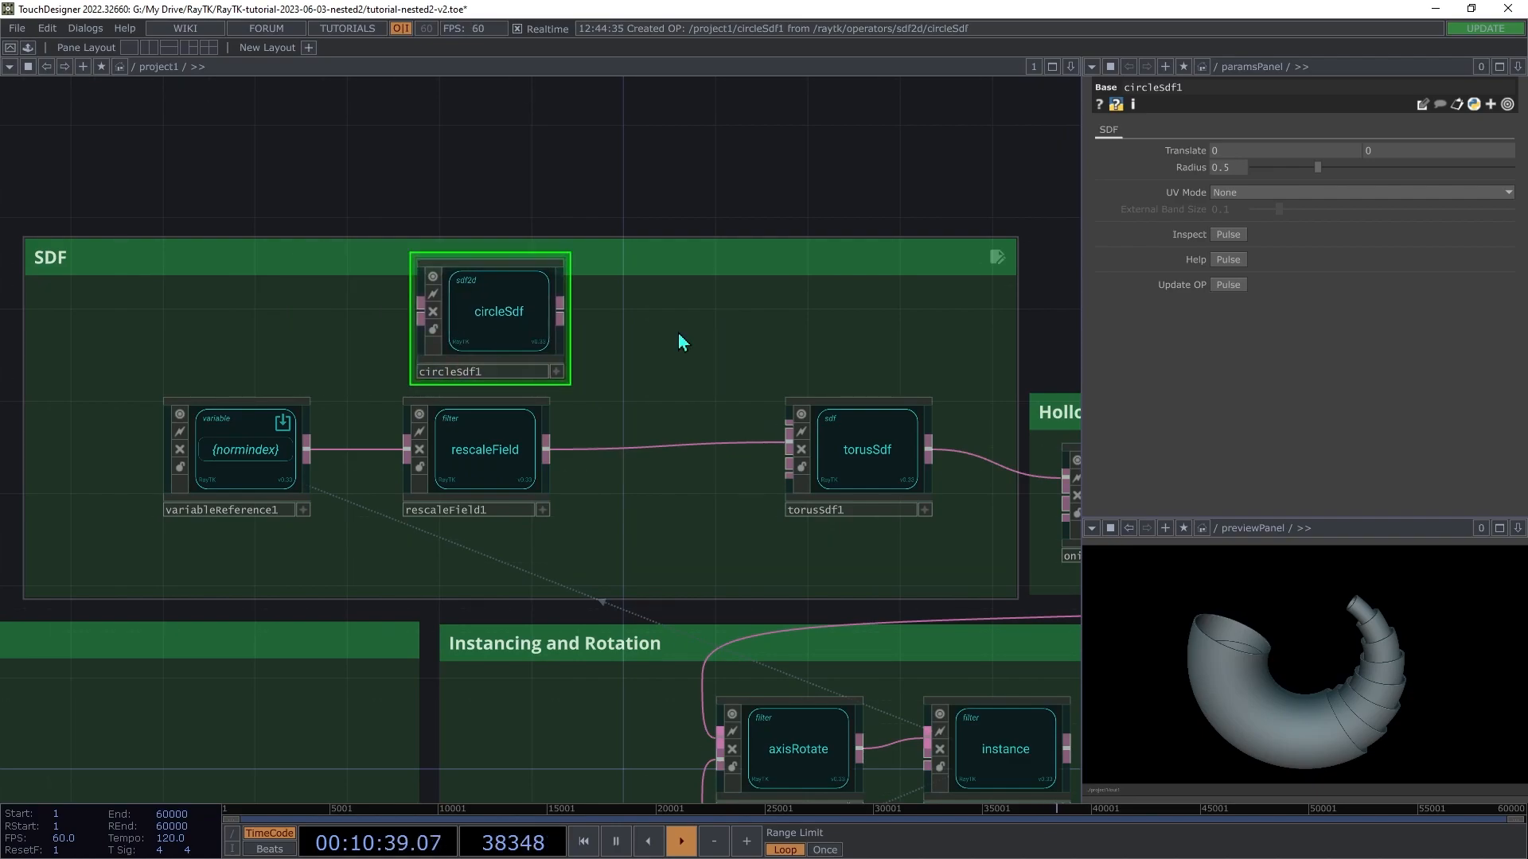
Step: Add a revolve operator to the SDF section, connected to circleSdf's output and placed beside it
{"action": "key", "text": "alt+r"}
{"action": "type", "text": "rev"}
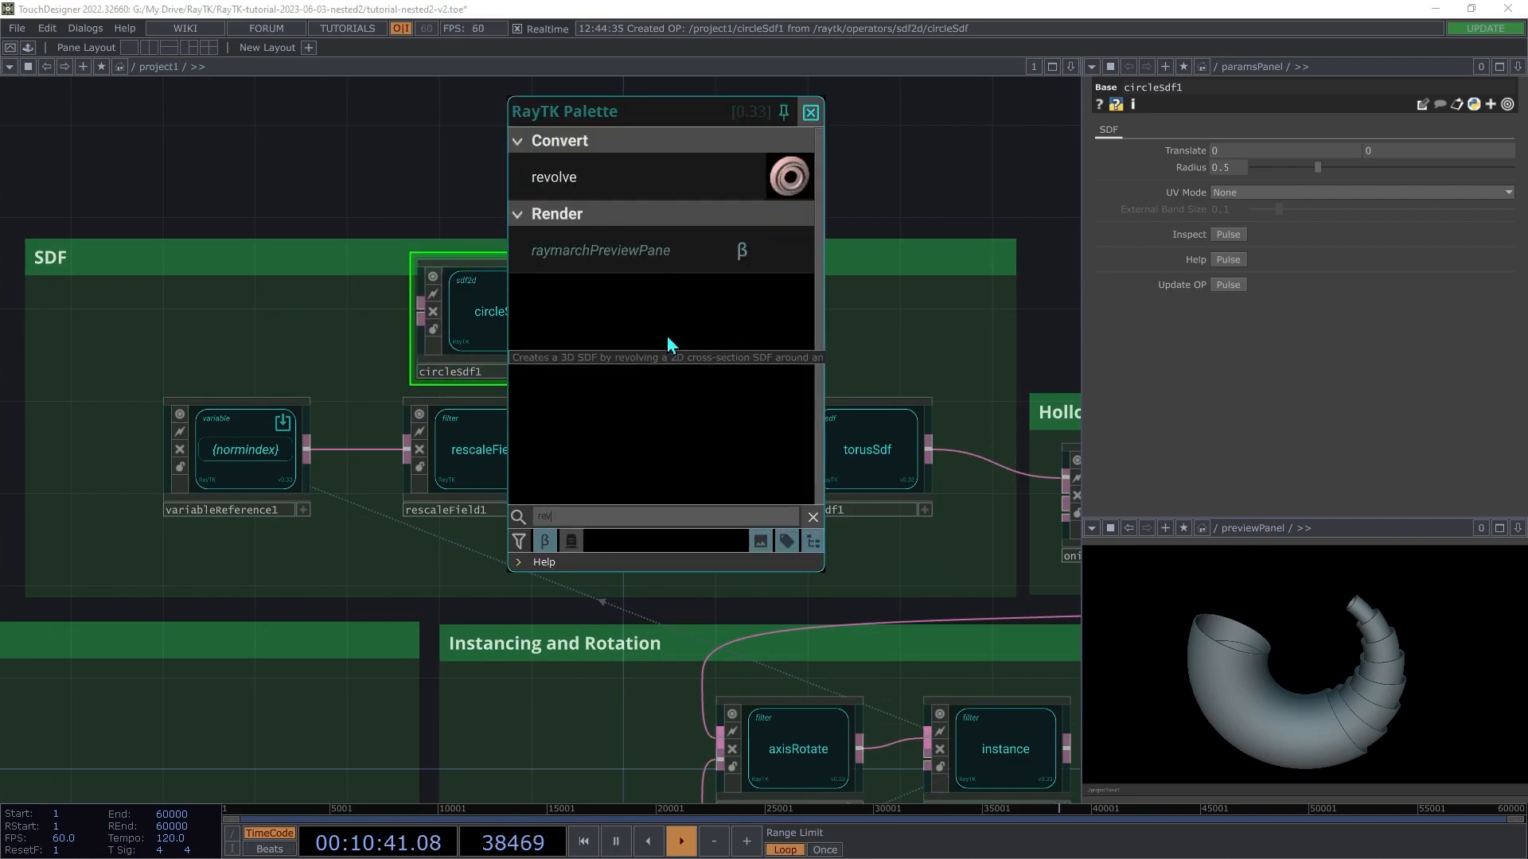
{"action": "left_click", "coordinate": [586, 182]}
{"action": "left_click_drag", "start_coordinate": [555, 407], "coordinate": [561, 312]}
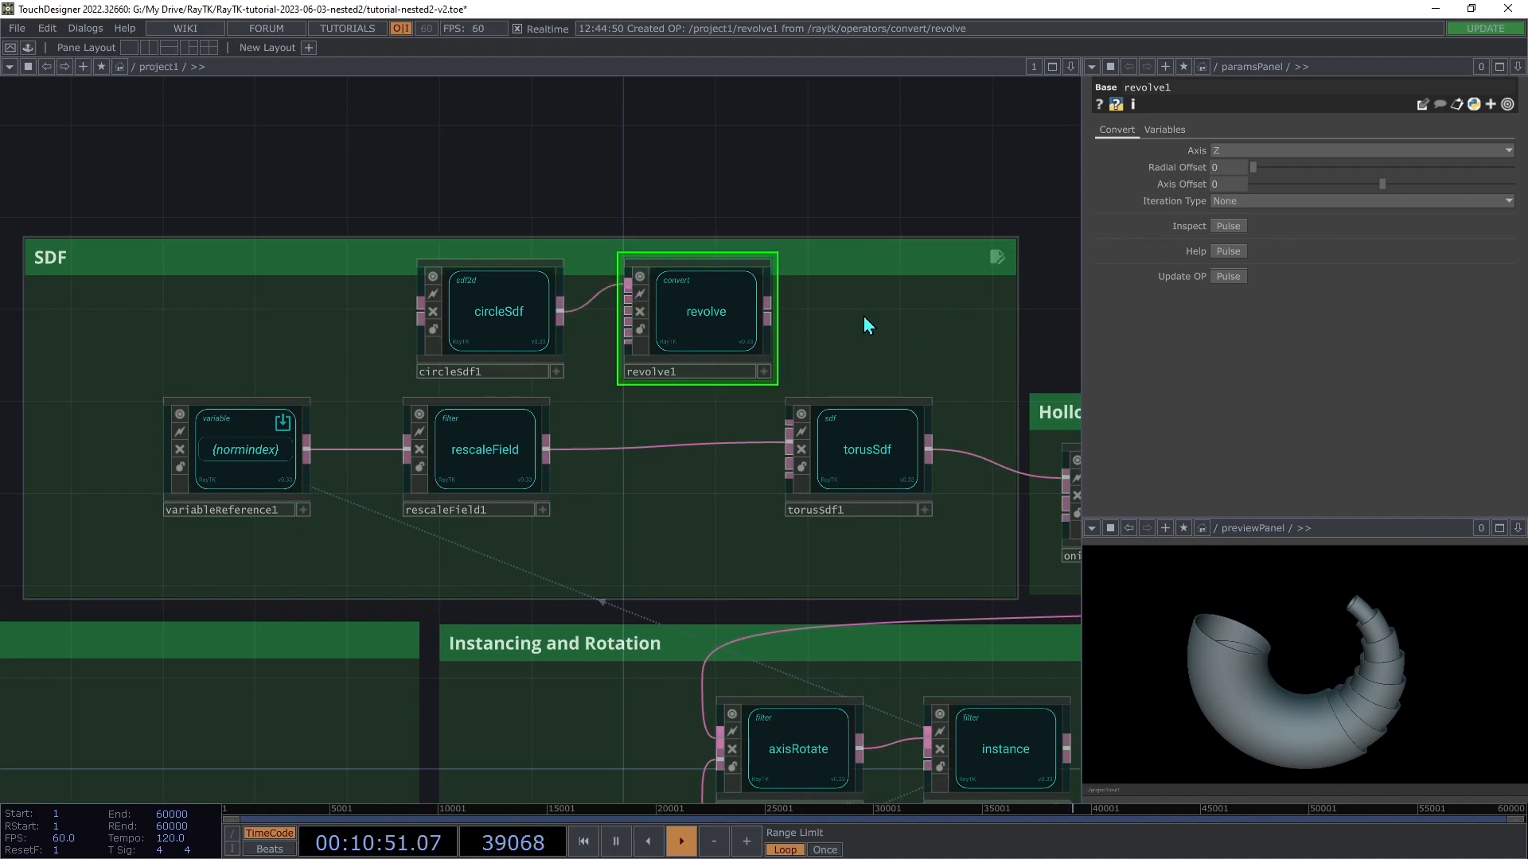
Step: Connect revolve's output to the onion operator in place of torusSdf, and delete torusSdf
{"action": "left_click_drag", "start_coordinate": [772, 314], "coordinate": [1033, 503]}
{"action": "left_click", "coordinate": [880, 451]}
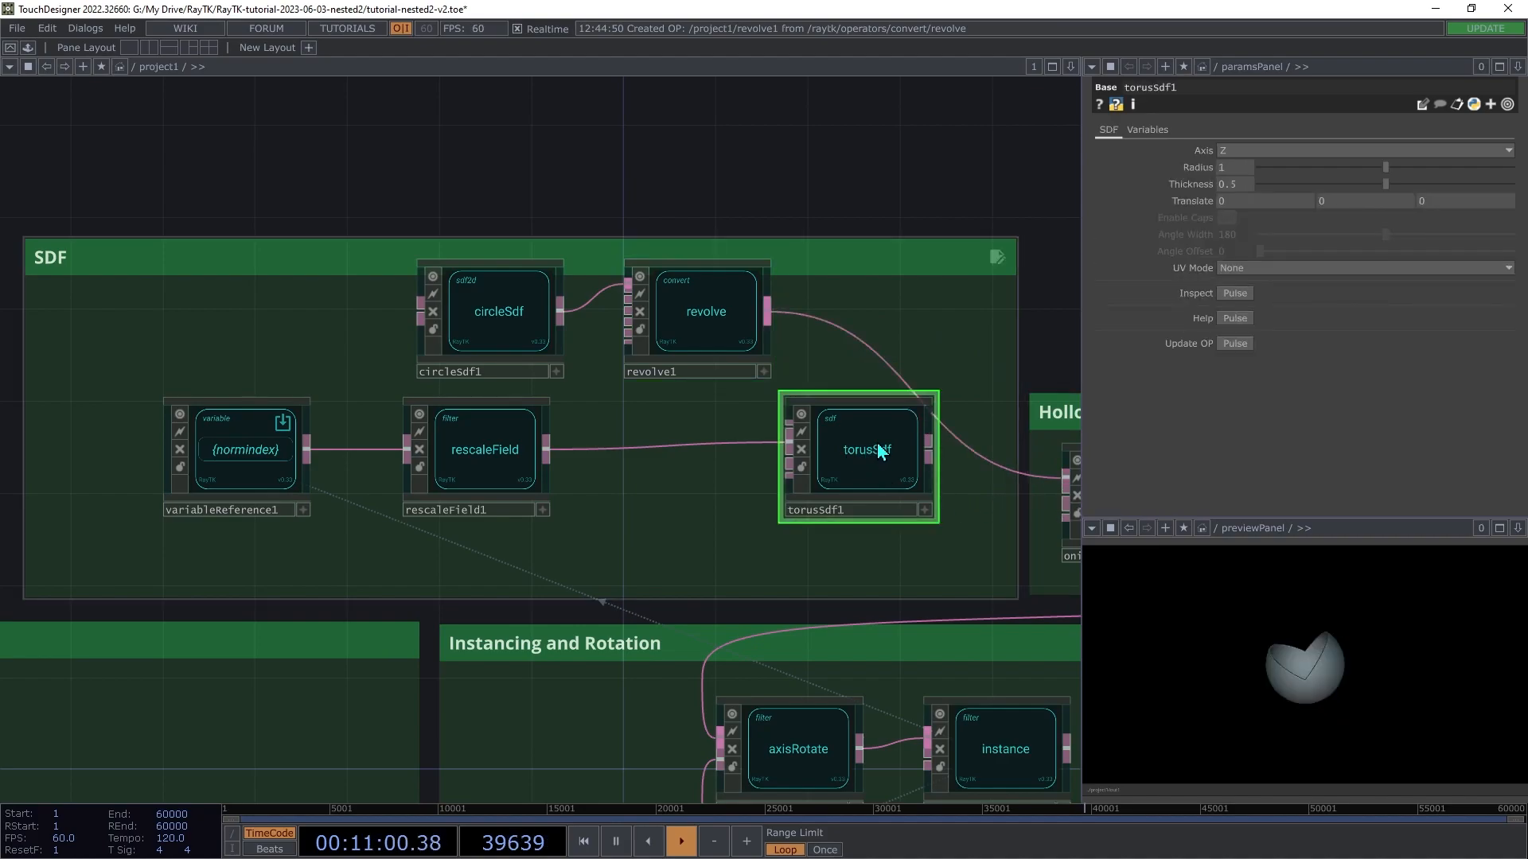
{"action": "key", "text": "Delete"}
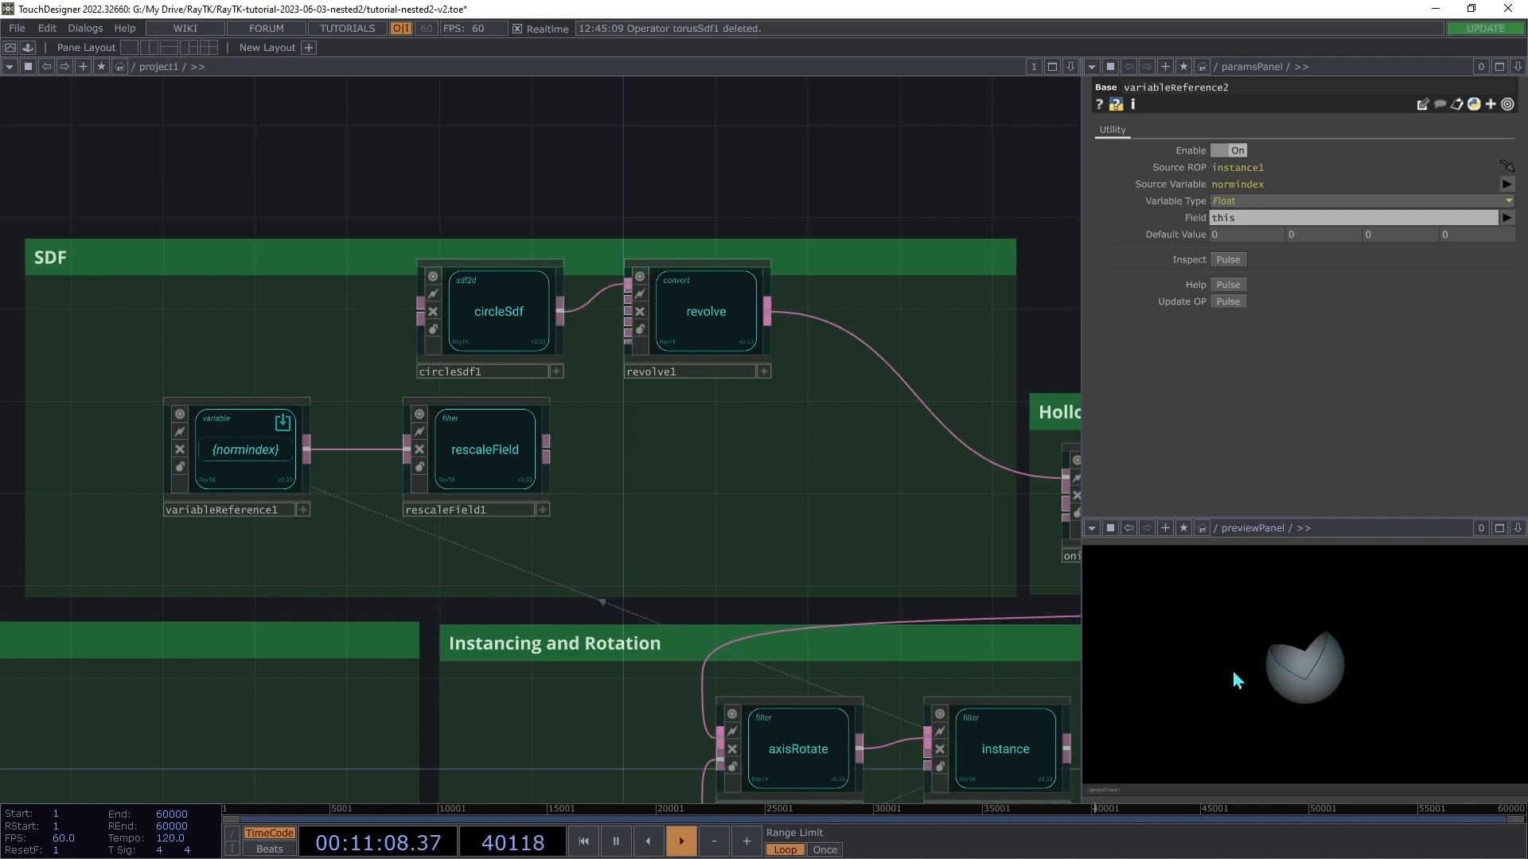
Step: Set revolve's Radial Offset to 1
{"action": "left_click", "coordinate": [736, 322]}
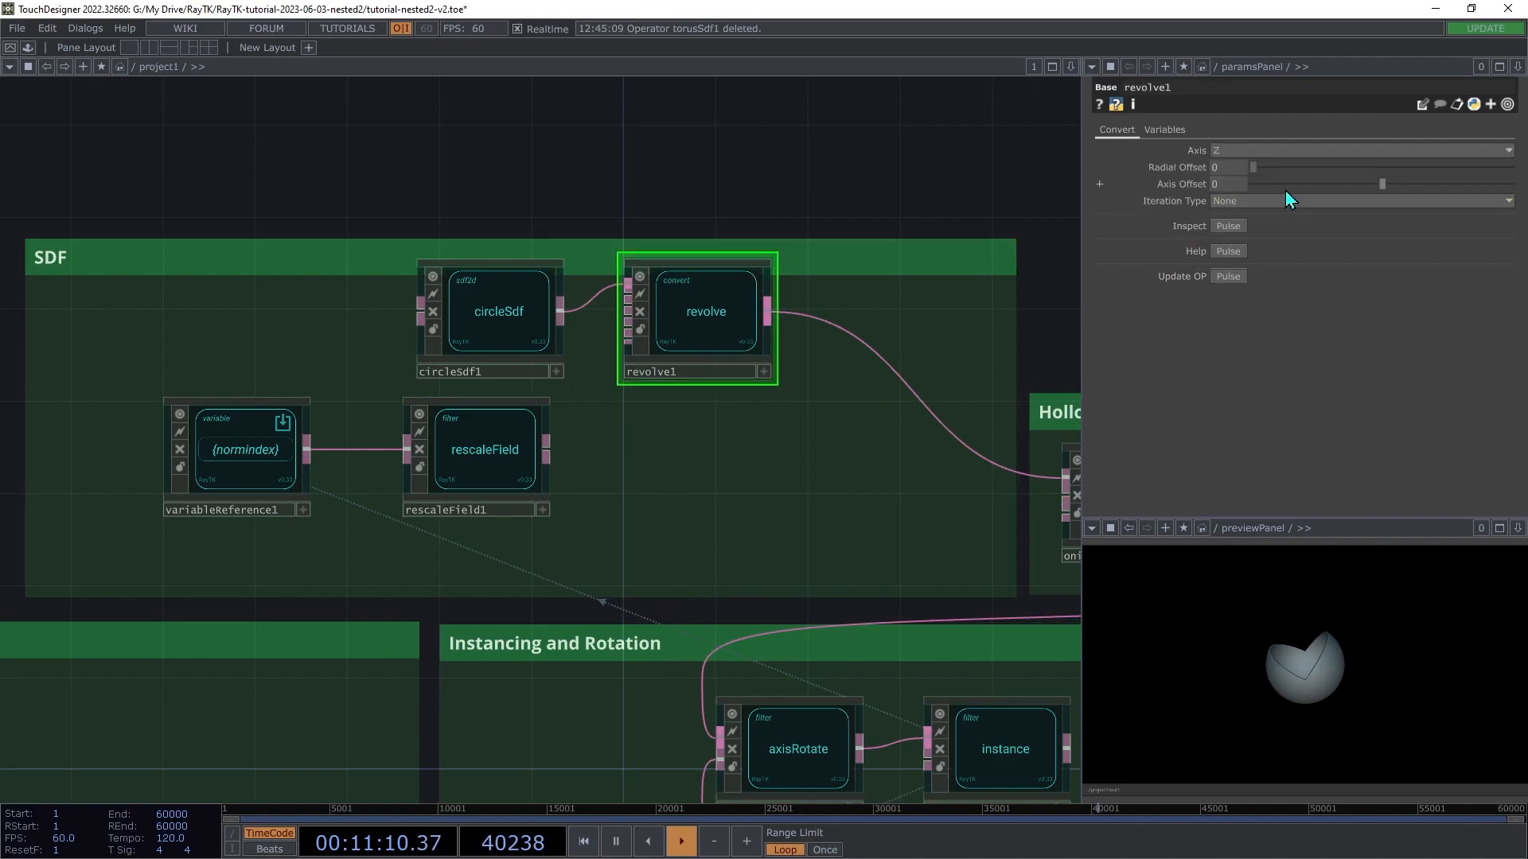
{"action": "left_click_drag", "start_coordinate": [1252, 167], "coordinate": [1516, 188]}
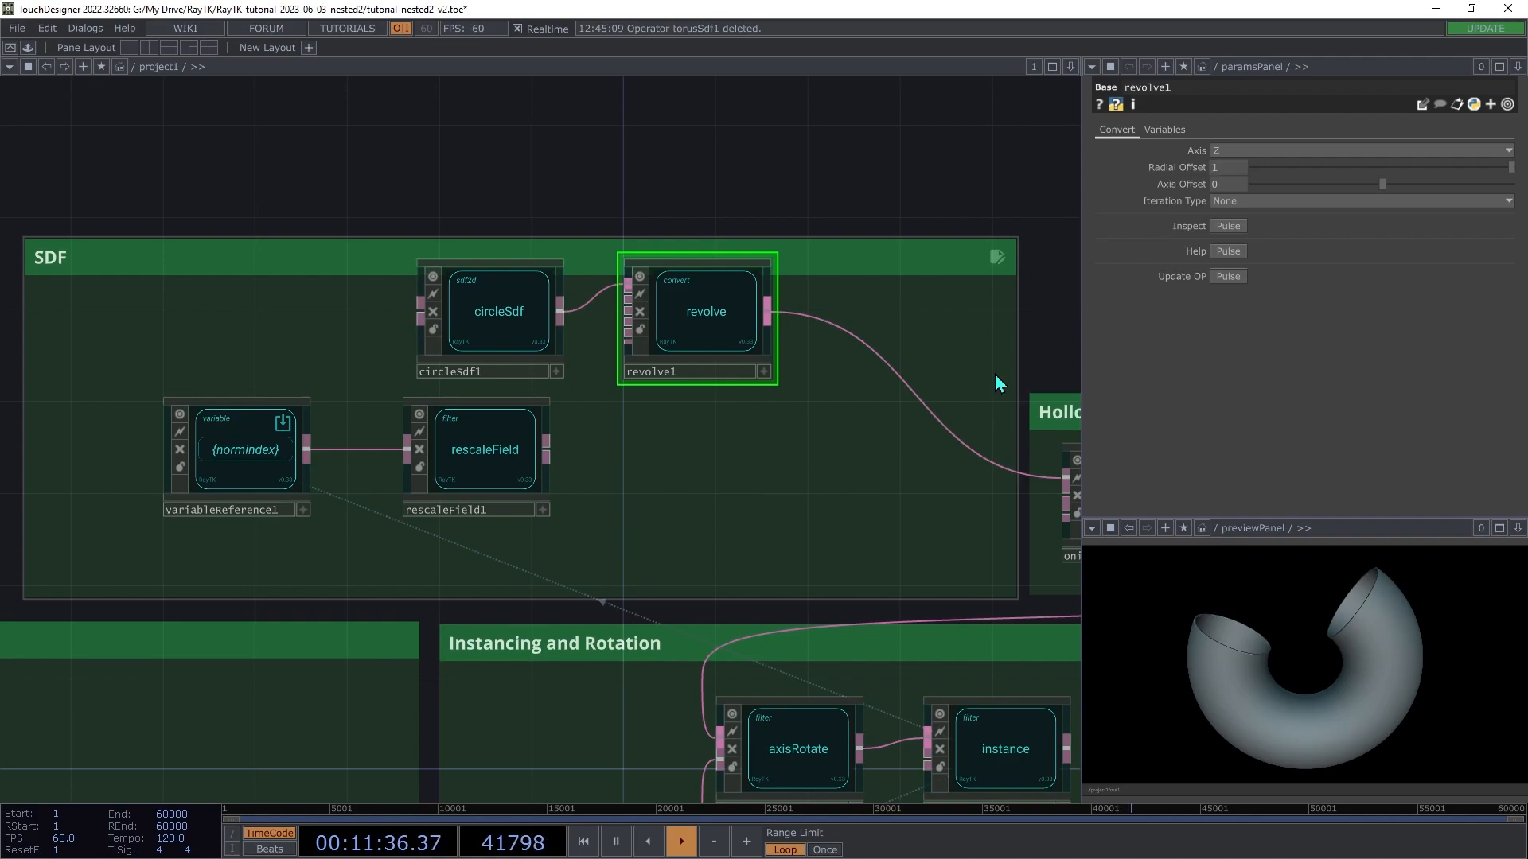
Step: Try a circleSdf Radius of about 0.75, undo it, and test revolve's Radial Offset, leaving it at 1
{"action": "left_click", "coordinate": [499, 314]}
{"action": "left_click", "coordinate": [1352, 170]}
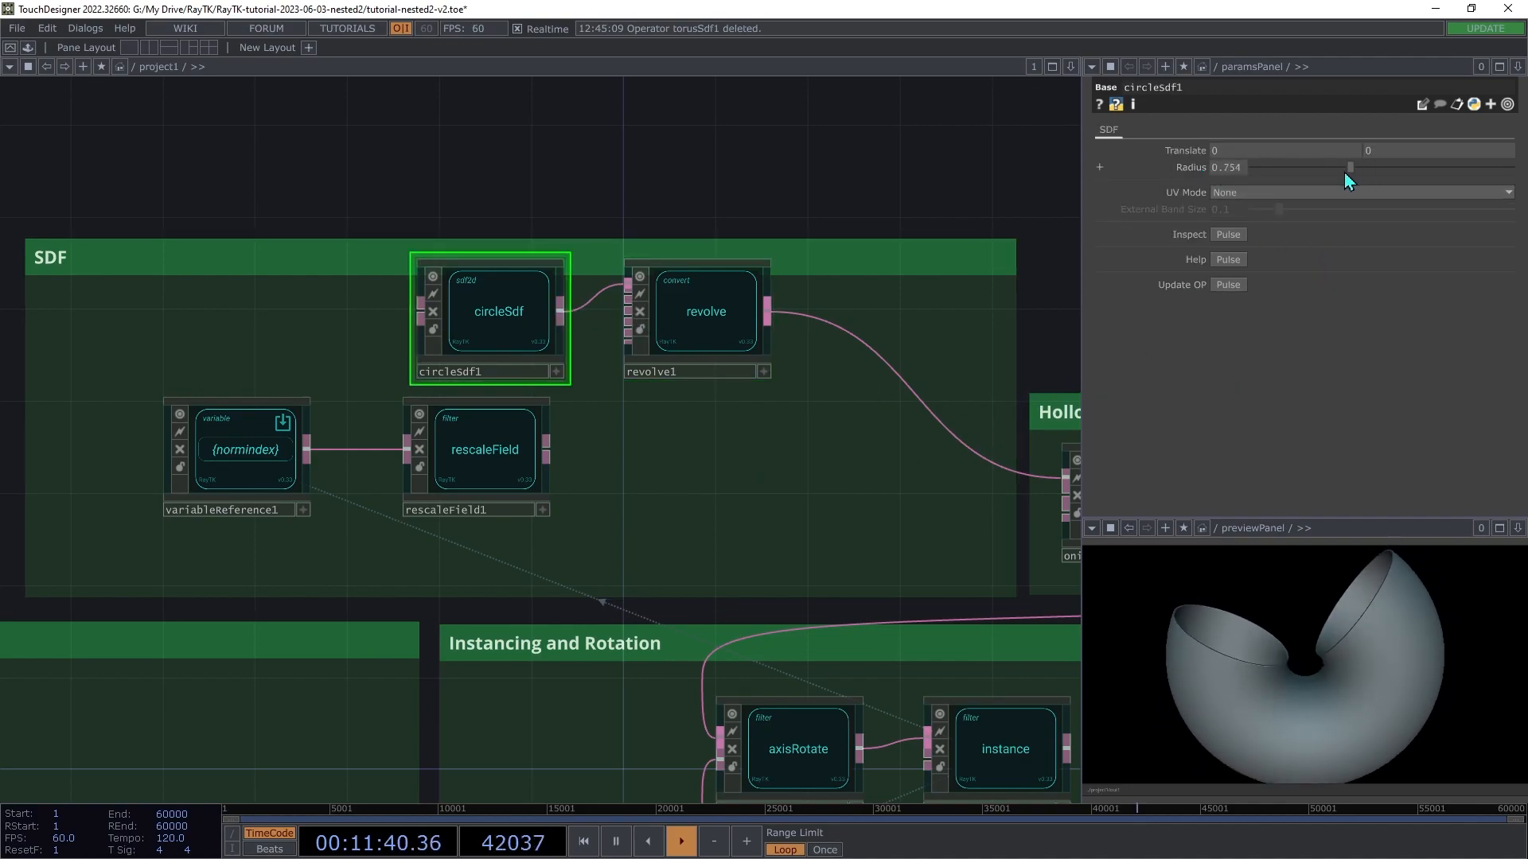
{"action": "key", "text": "ctrl+z"}
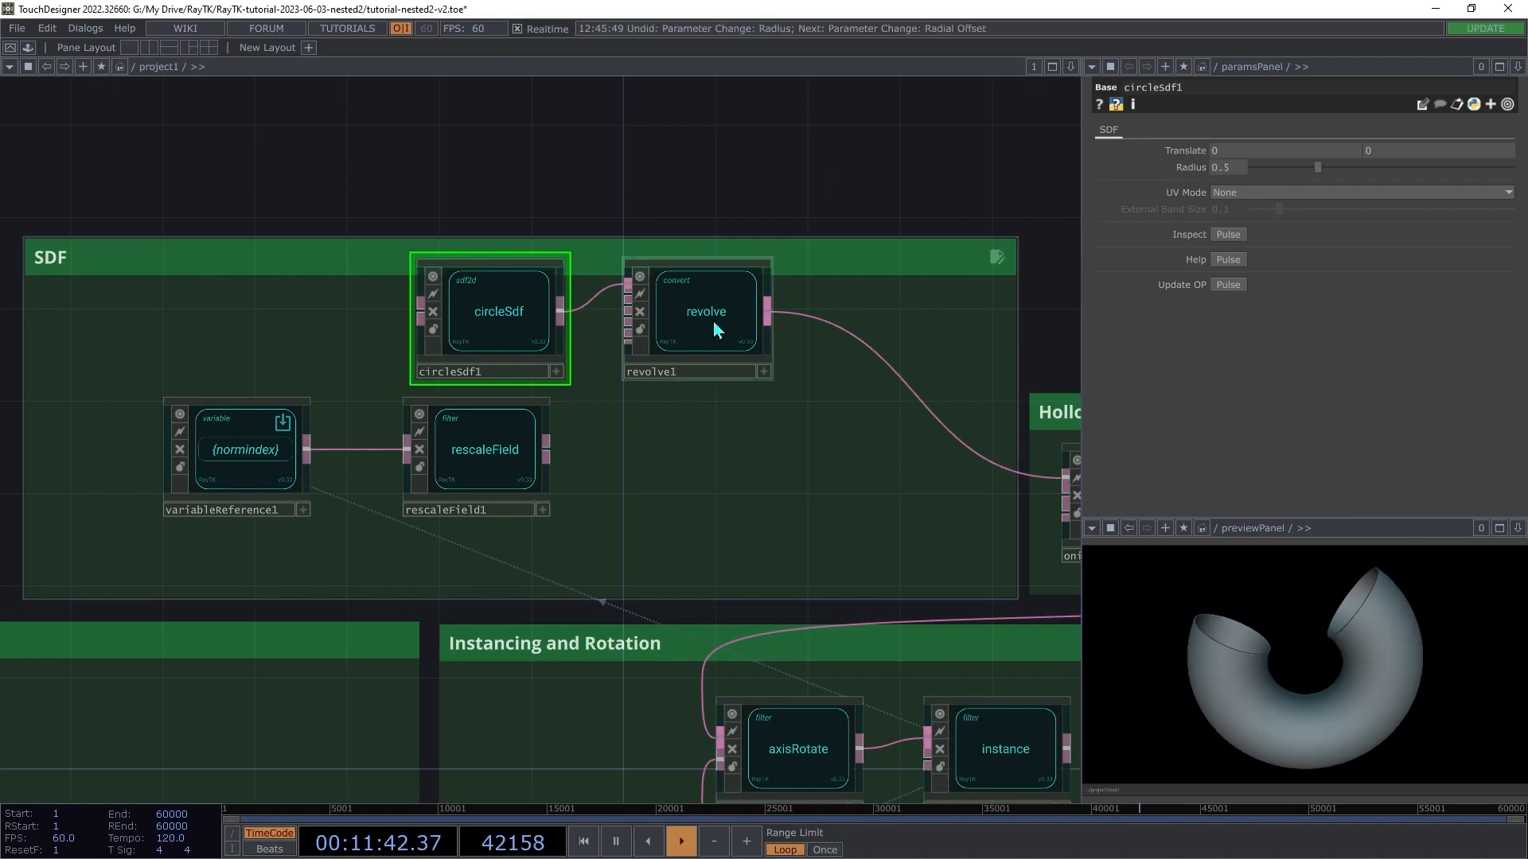
{"action": "left_click", "coordinate": [713, 322]}
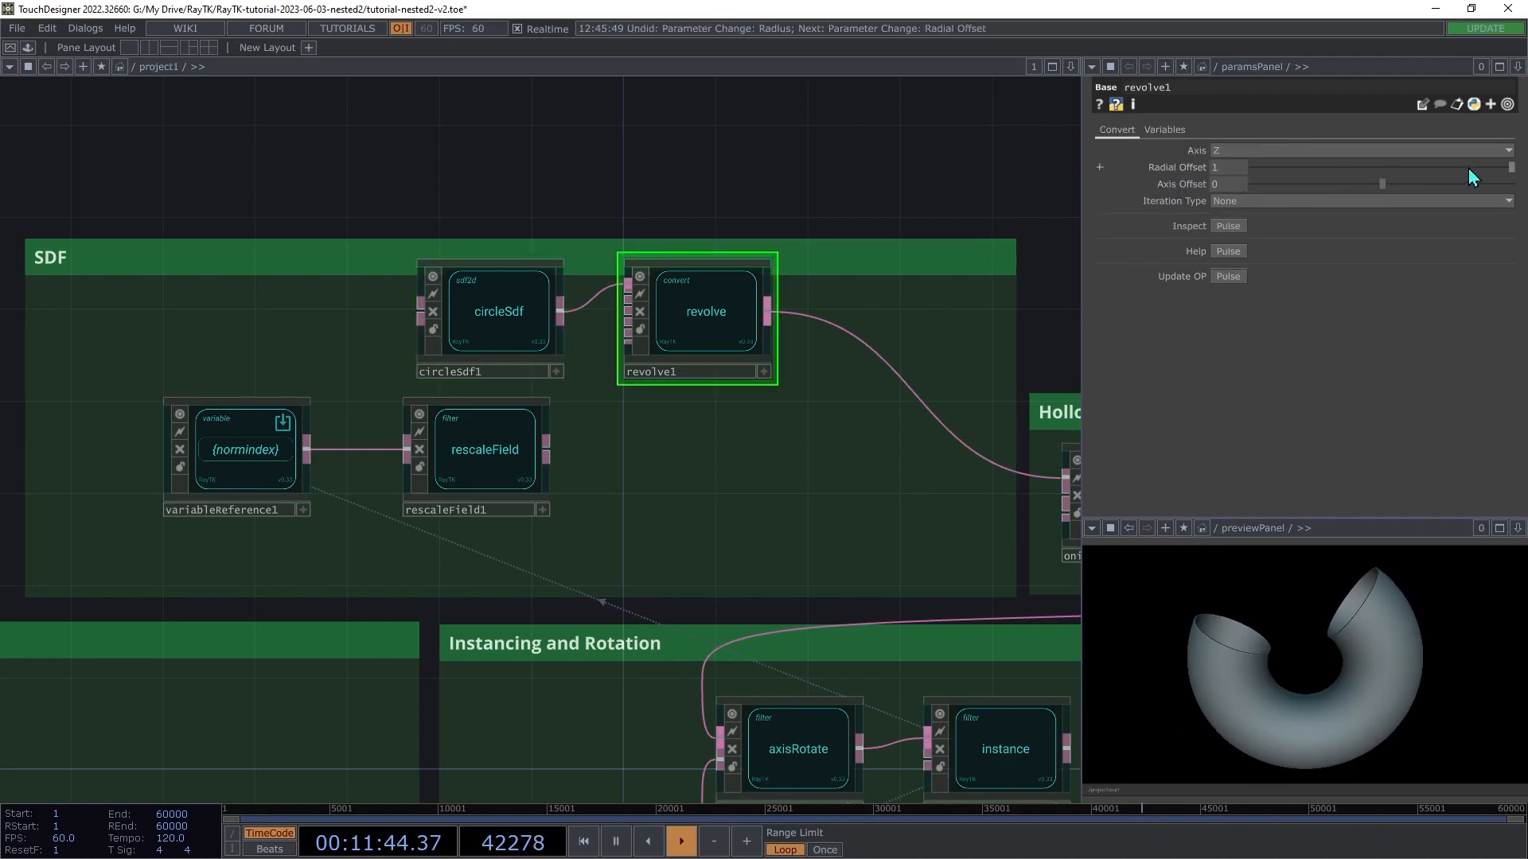
{"action": "mouse_move", "coordinate": [1512, 168]}
{"action": "left_mouse_down"}
{"action": "mouse_move", "coordinate": [1418, 190]}
{"action": "mouse_move", "coordinate": [1526, 173]}
{"action": "left_mouse_up"}
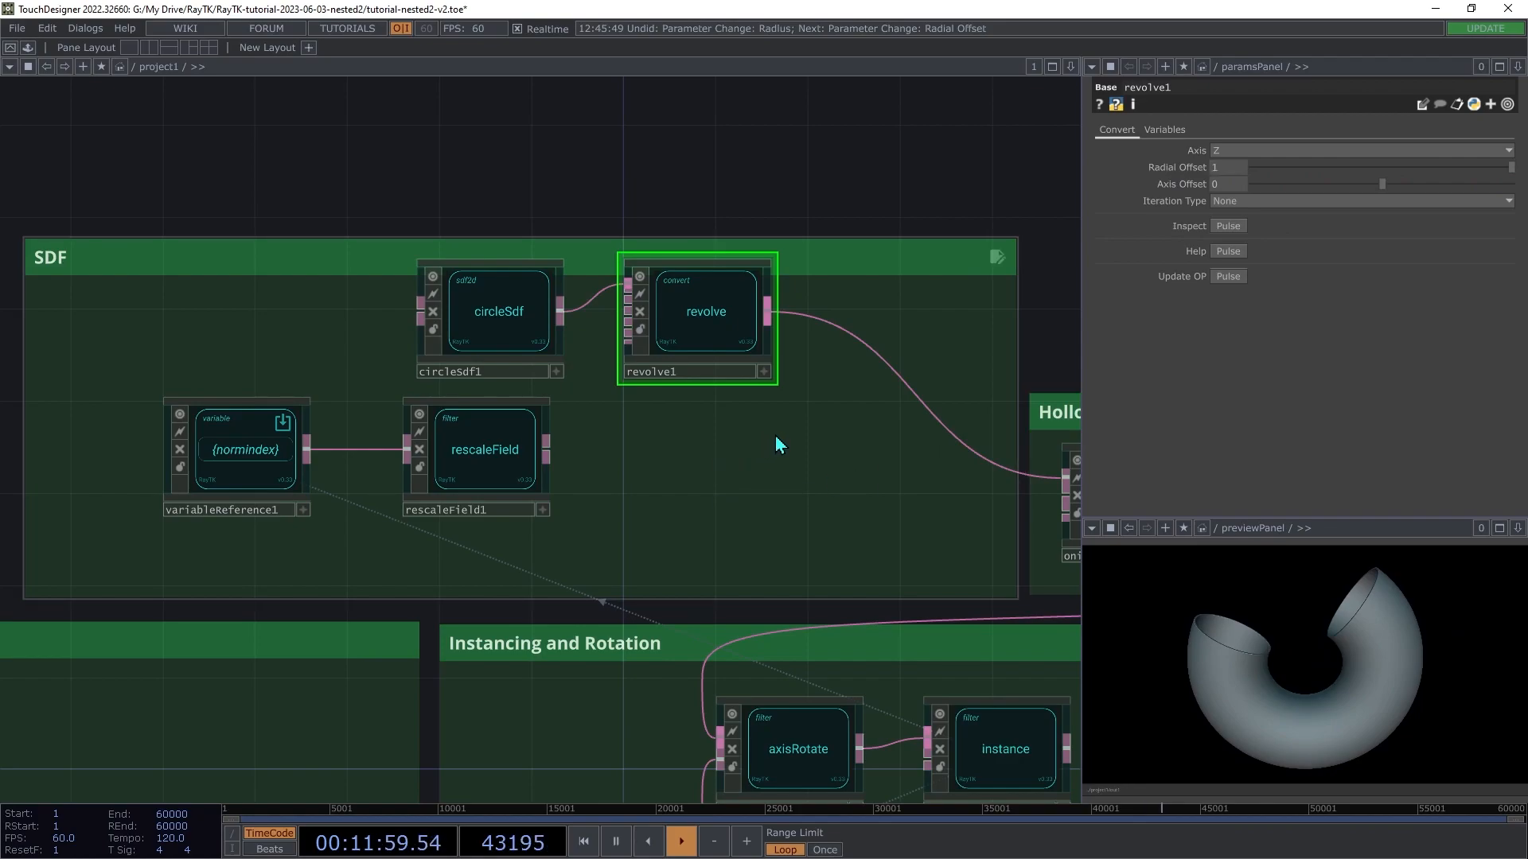
Step: Shift the SDF section's normindex reference and rescaleField further left, and connect rescaleField's output to circleSdf's Radius Field input
{"action": "left_click_drag", "start_coordinate": [780, 441], "coordinate": [314, 525]}
{"action": "left_click_drag", "start_coordinate": [497, 481], "coordinate": [346, 466]}
{"action": "left_click", "coordinate": [423, 445]}
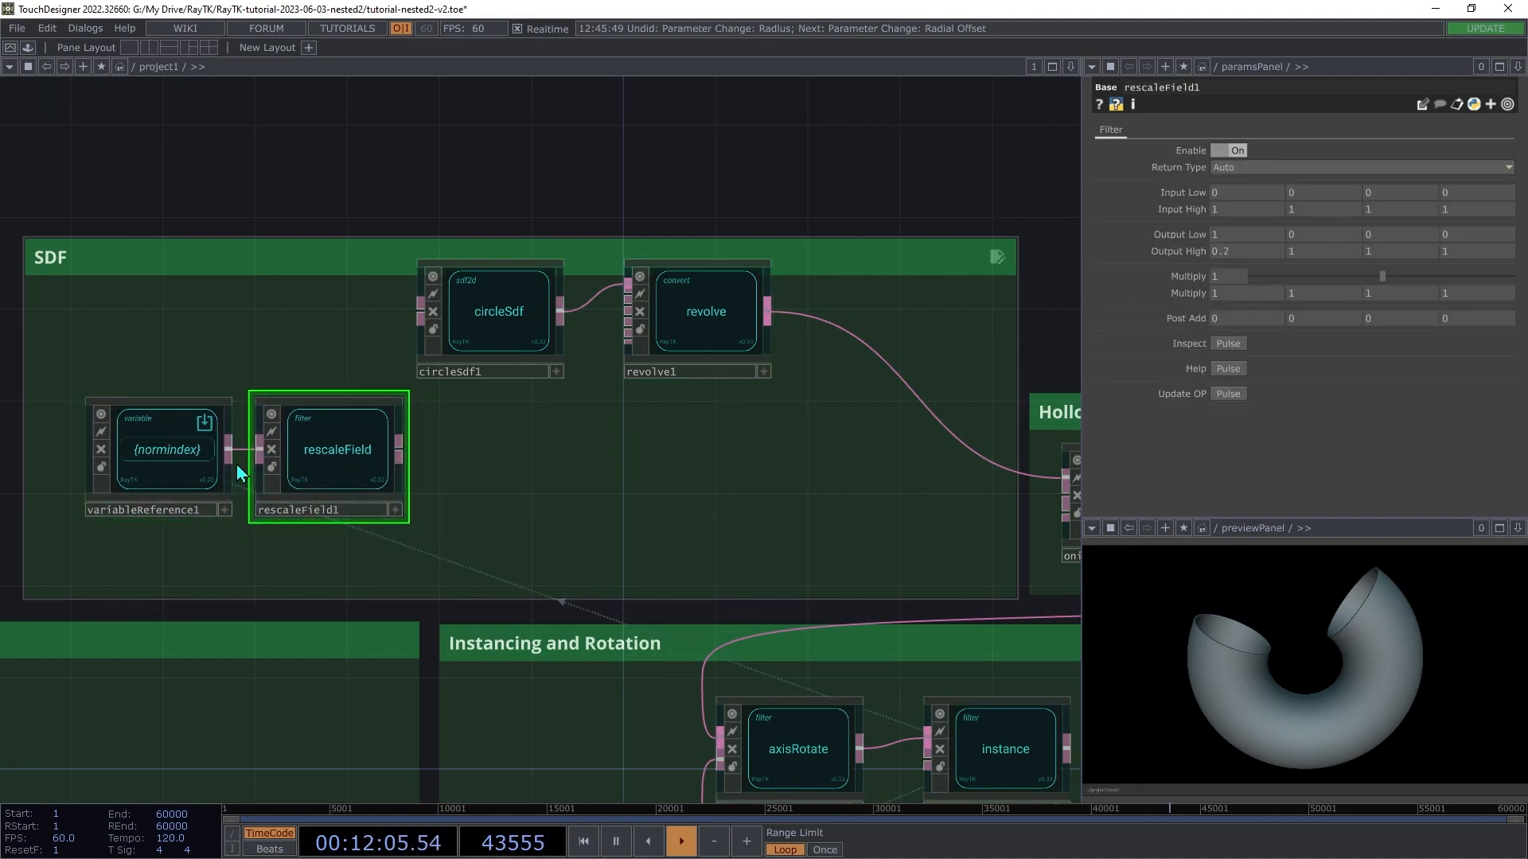
{"action": "left_click_drag", "start_coordinate": [205, 477], "coordinate": [168, 475]}
{"action": "left_click", "coordinate": [344, 467]}
{"action": "left_click_drag", "start_coordinate": [344, 467], "coordinate": [321, 467]}
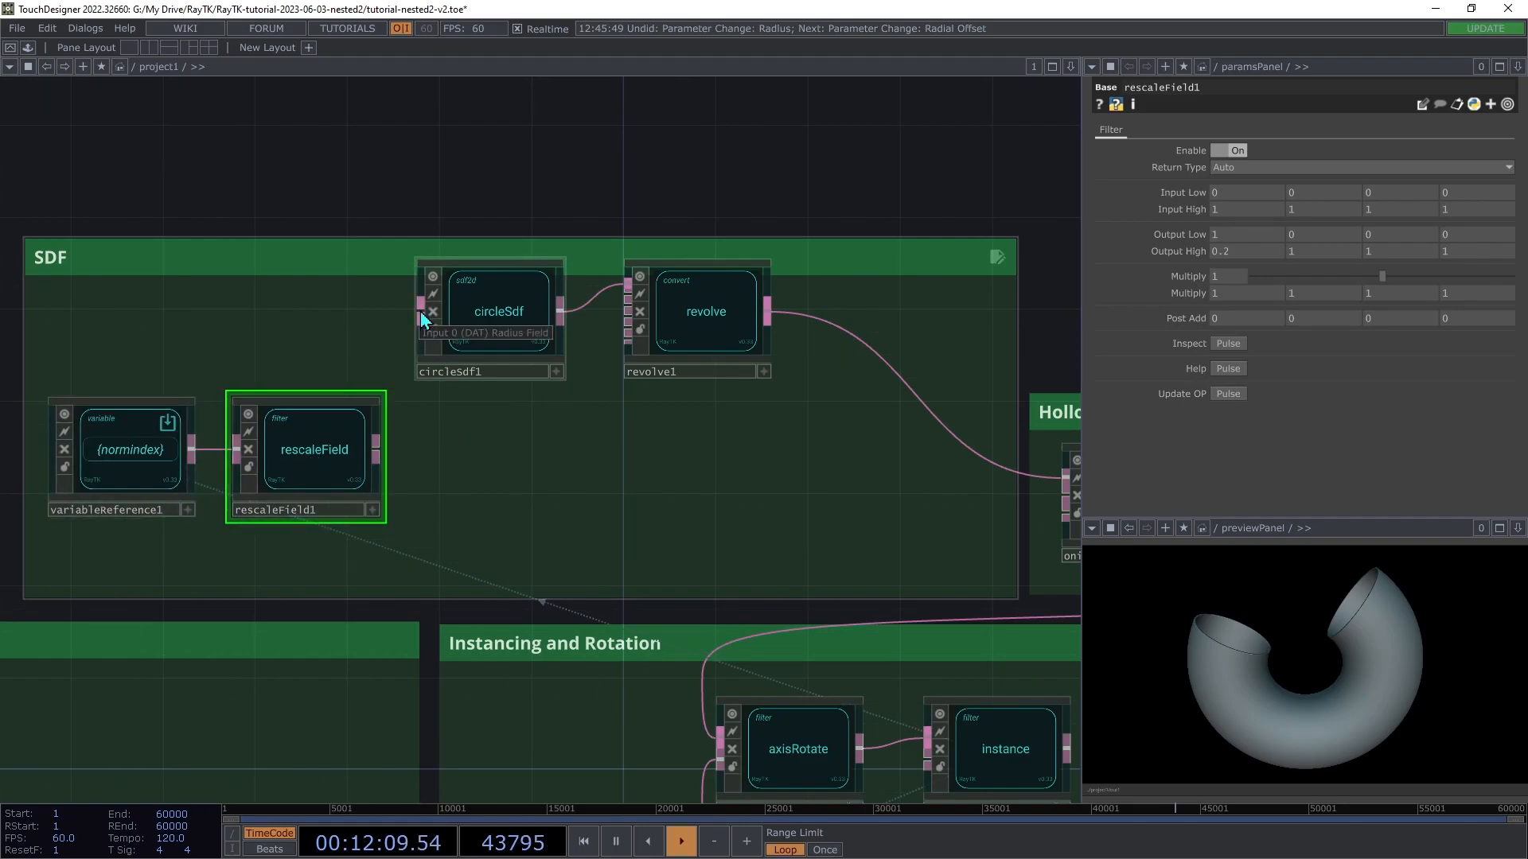
{"action": "left_click_drag", "start_coordinate": [422, 318], "coordinate": [376, 449]}
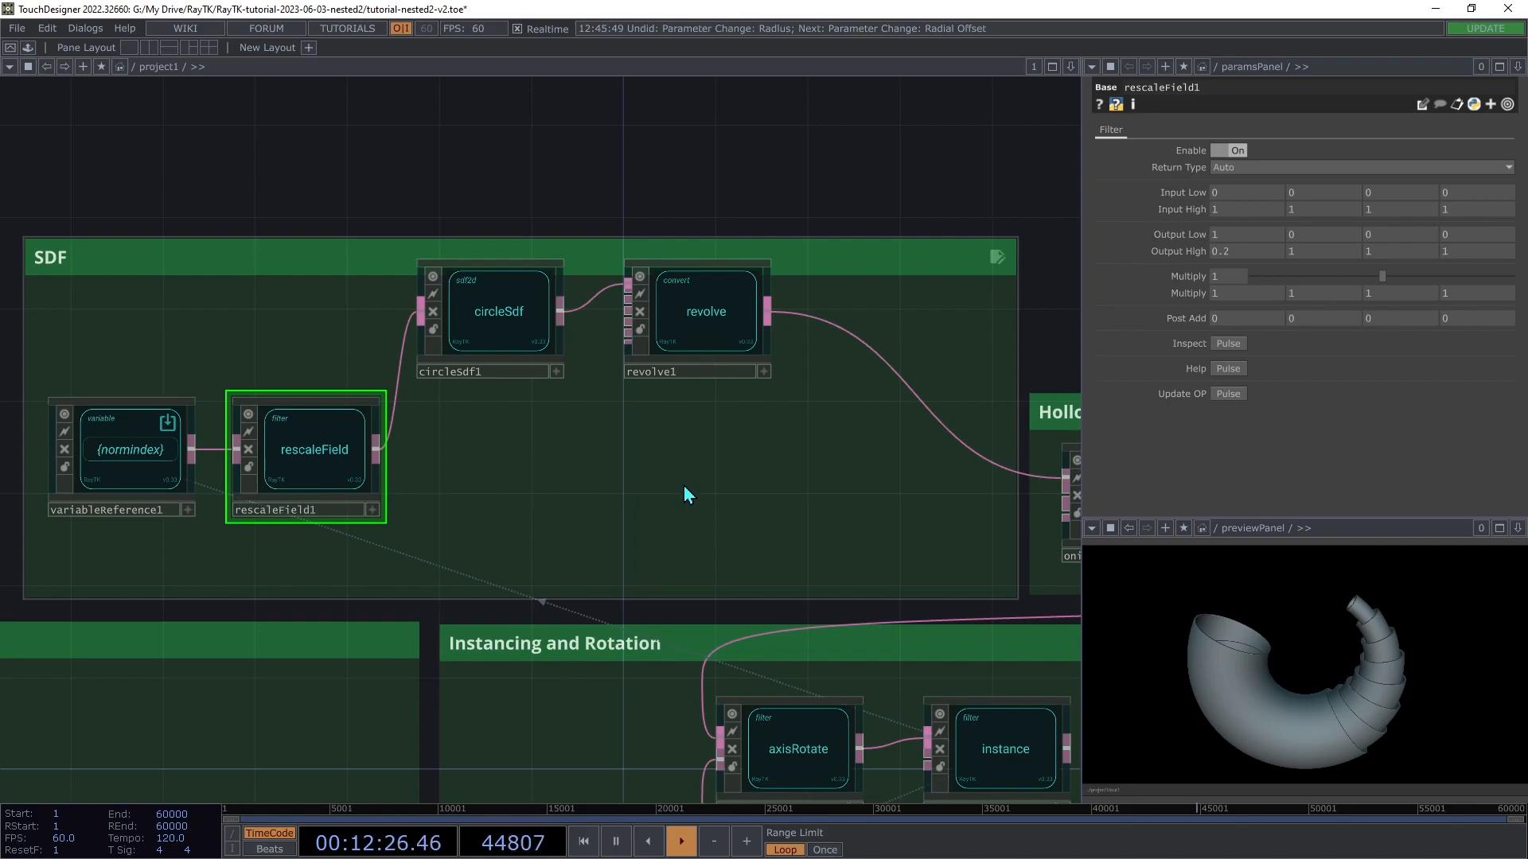
Step: Move revolve further right, add a polygonSdf2d operator below circleSdf, and connect rescaleField's output to it
{"action": "left_click_drag", "start_coordinate": [685, 325], "coordinate": [916, 371]}
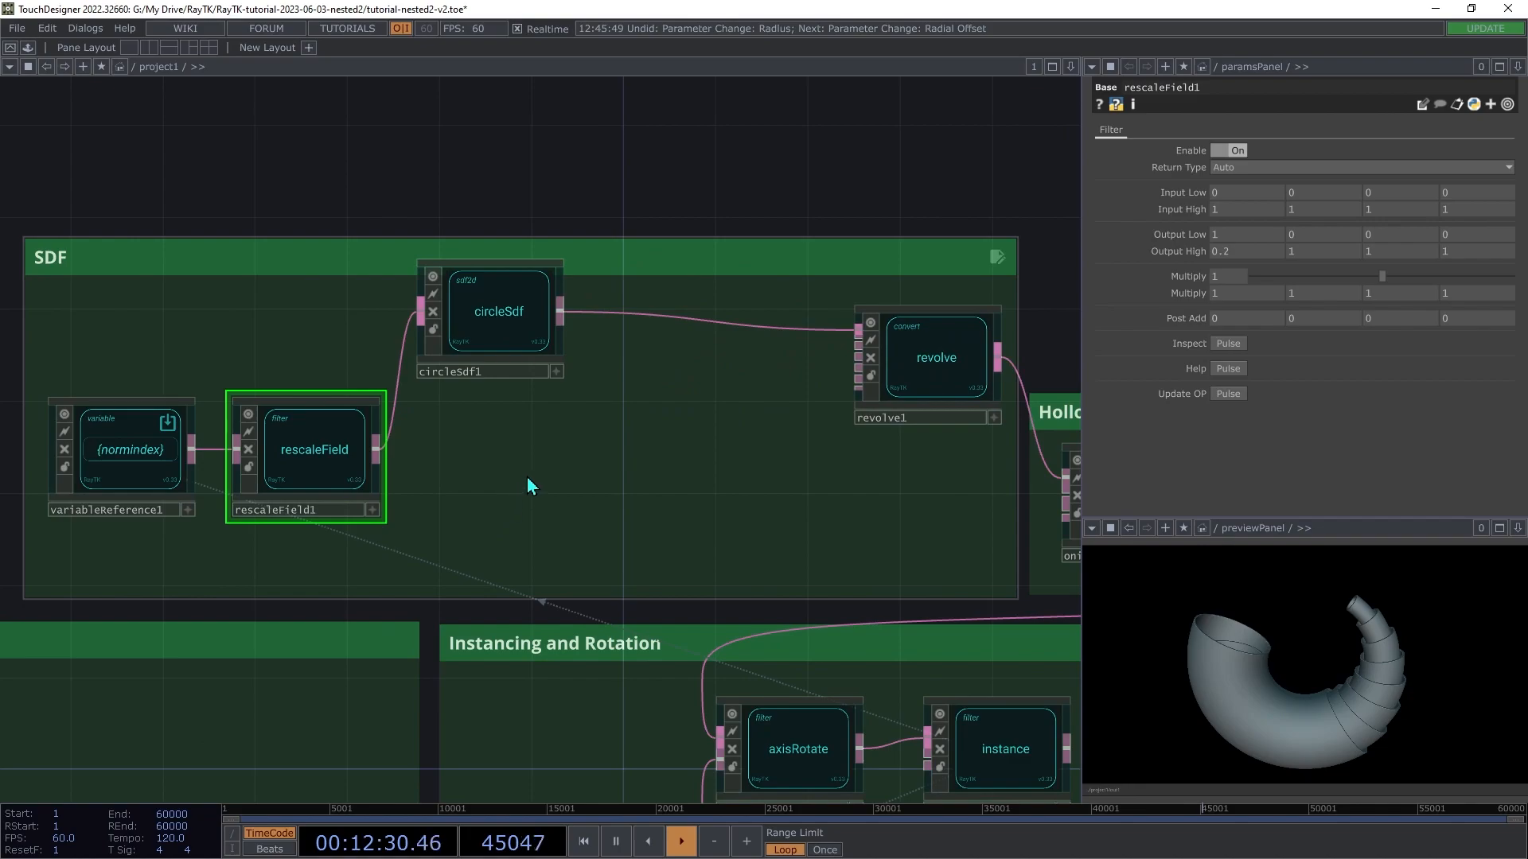
{"action": "key", "text": "alt+r"}
{"action": "type", "text": "polygo"}
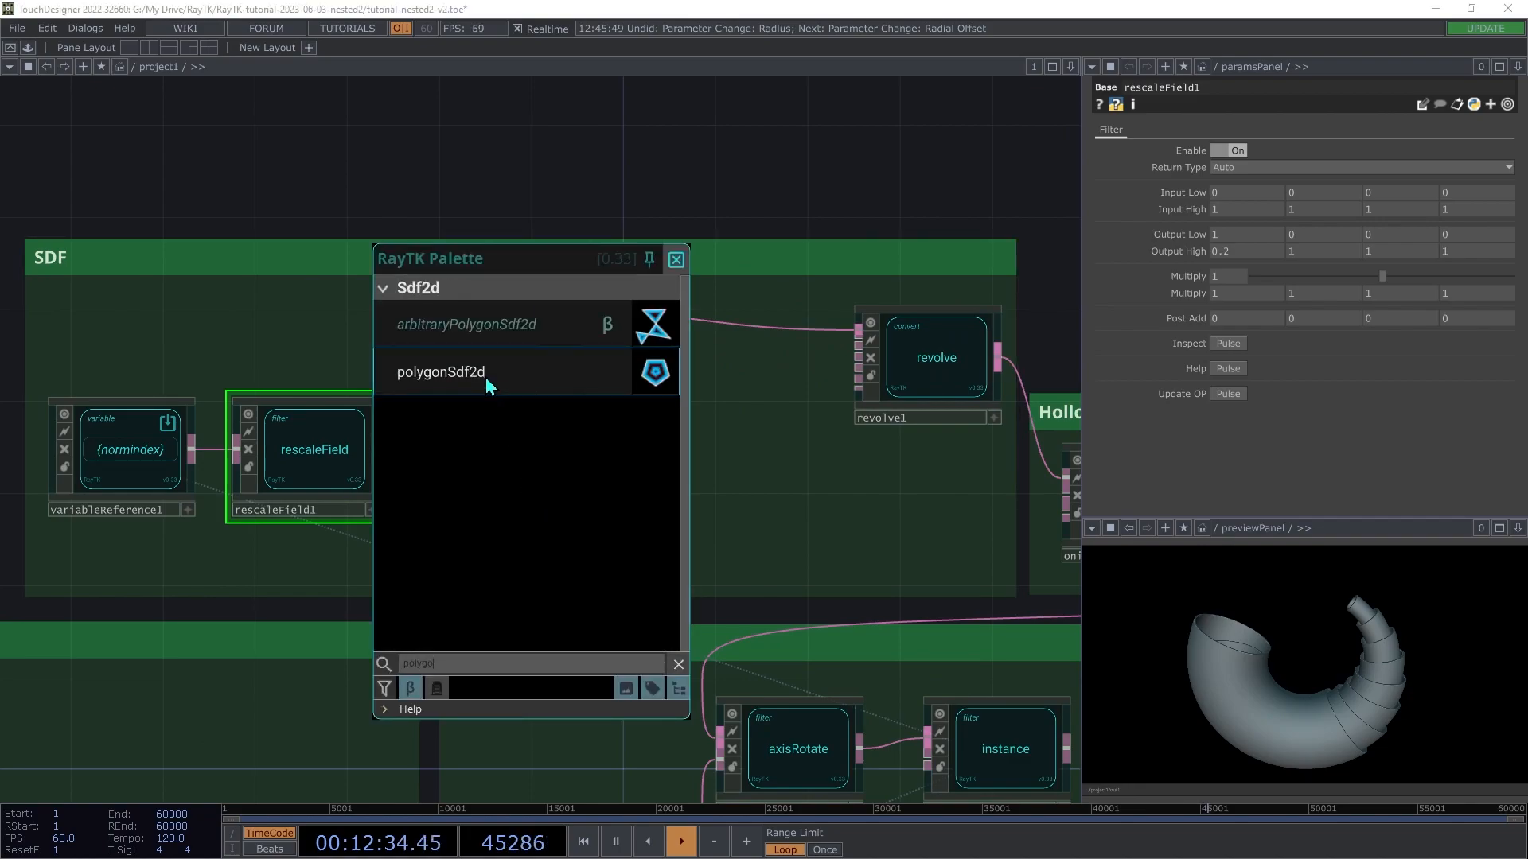
{"action": "left_click", "coordinate": [586, 382]}
{"action": "left_click", "coordinate": [581, 433]}
{"action": "left_click_drag", "start_coordinate": [473, 431], "coordinate": [422, 471]}
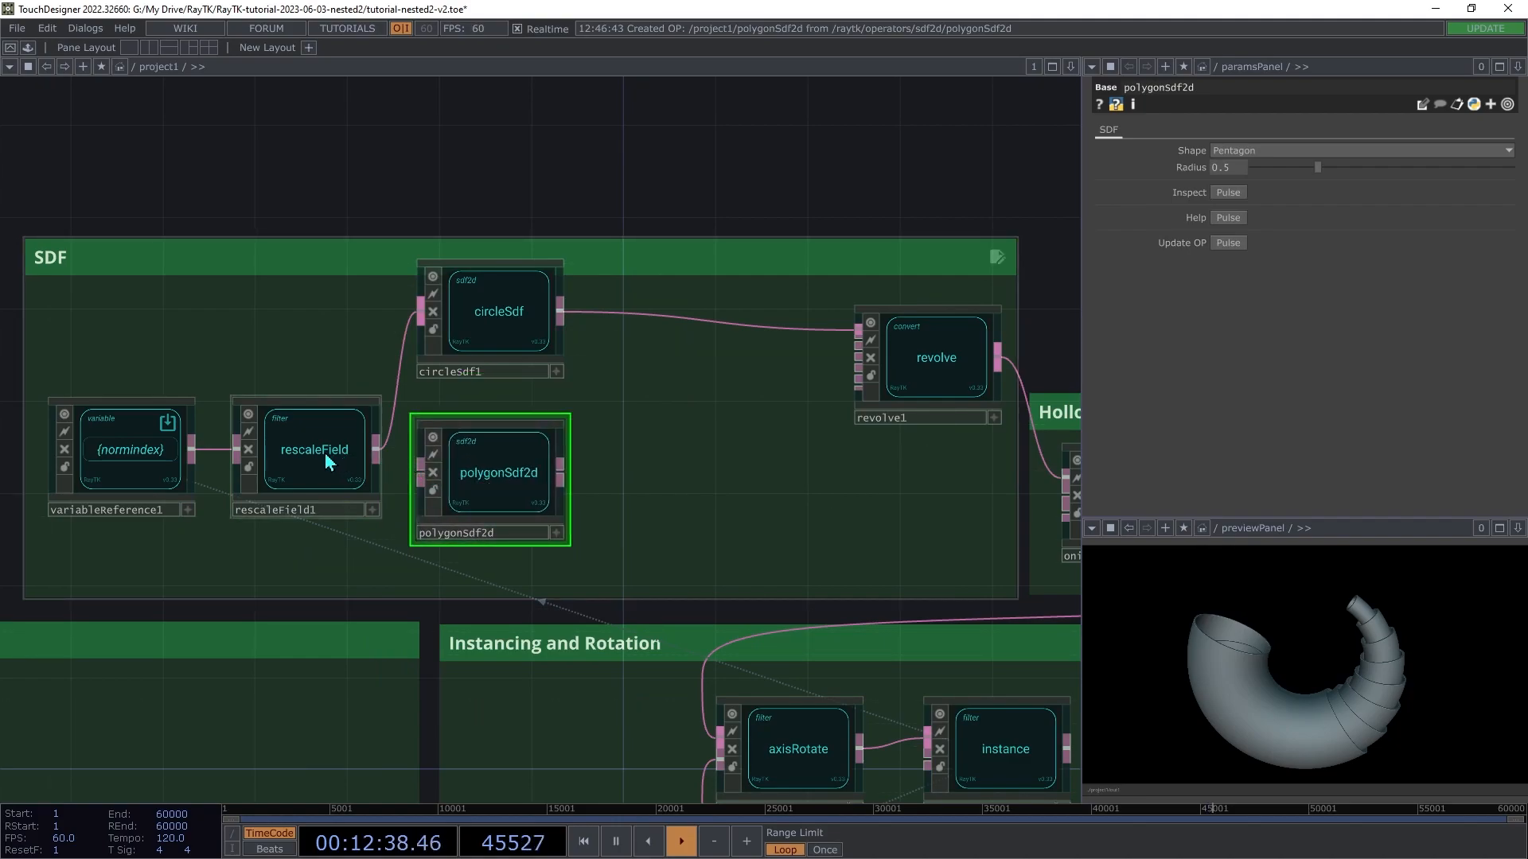
{"action": "left_click_drag", "start_coordinate": [376, 449], "coordinate": [421, 475]}
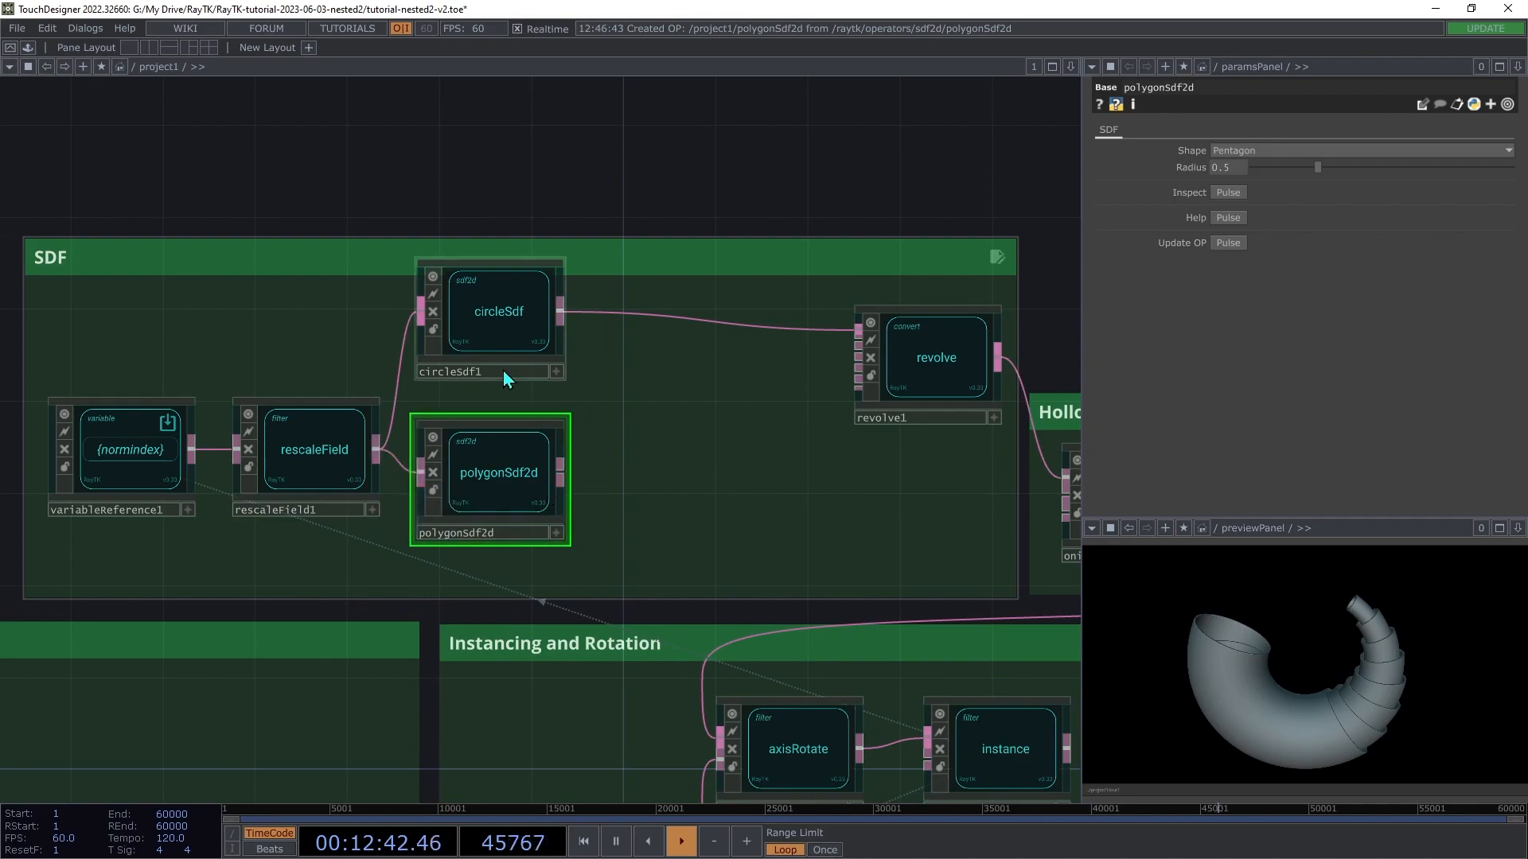
Step: Combine circleSdf and polygonSdf2d with a switch operator, and connect its output to revolve's first input
{"action": "left_click", "coordinate": [502, 313]}
{"action": "left_click", "coordinate": [515, 476], "text": "ctrl"}
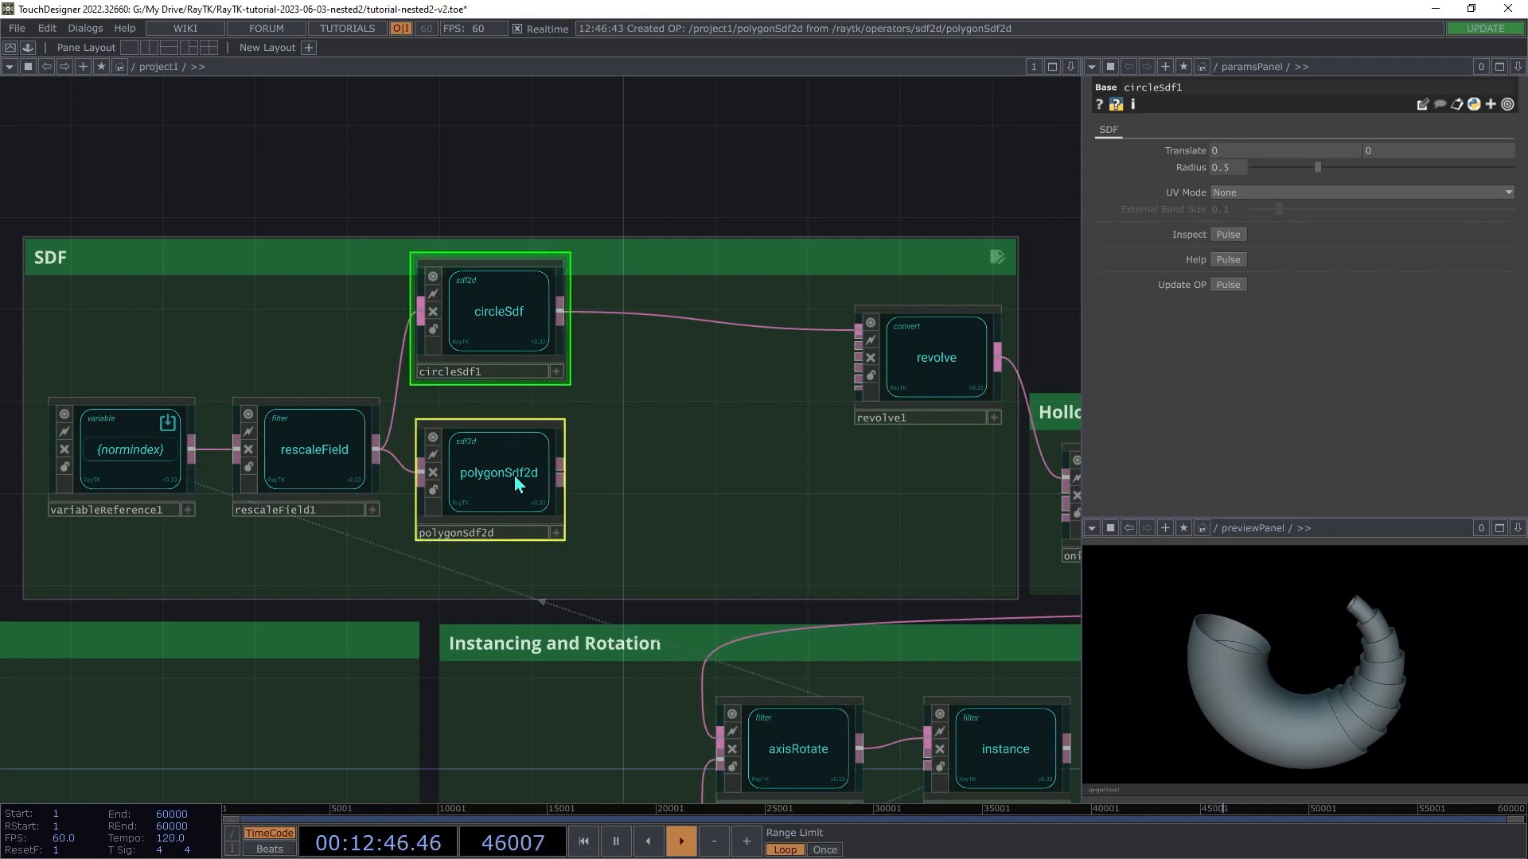
{"action": "right_click", "coordinate": [650, 410]}
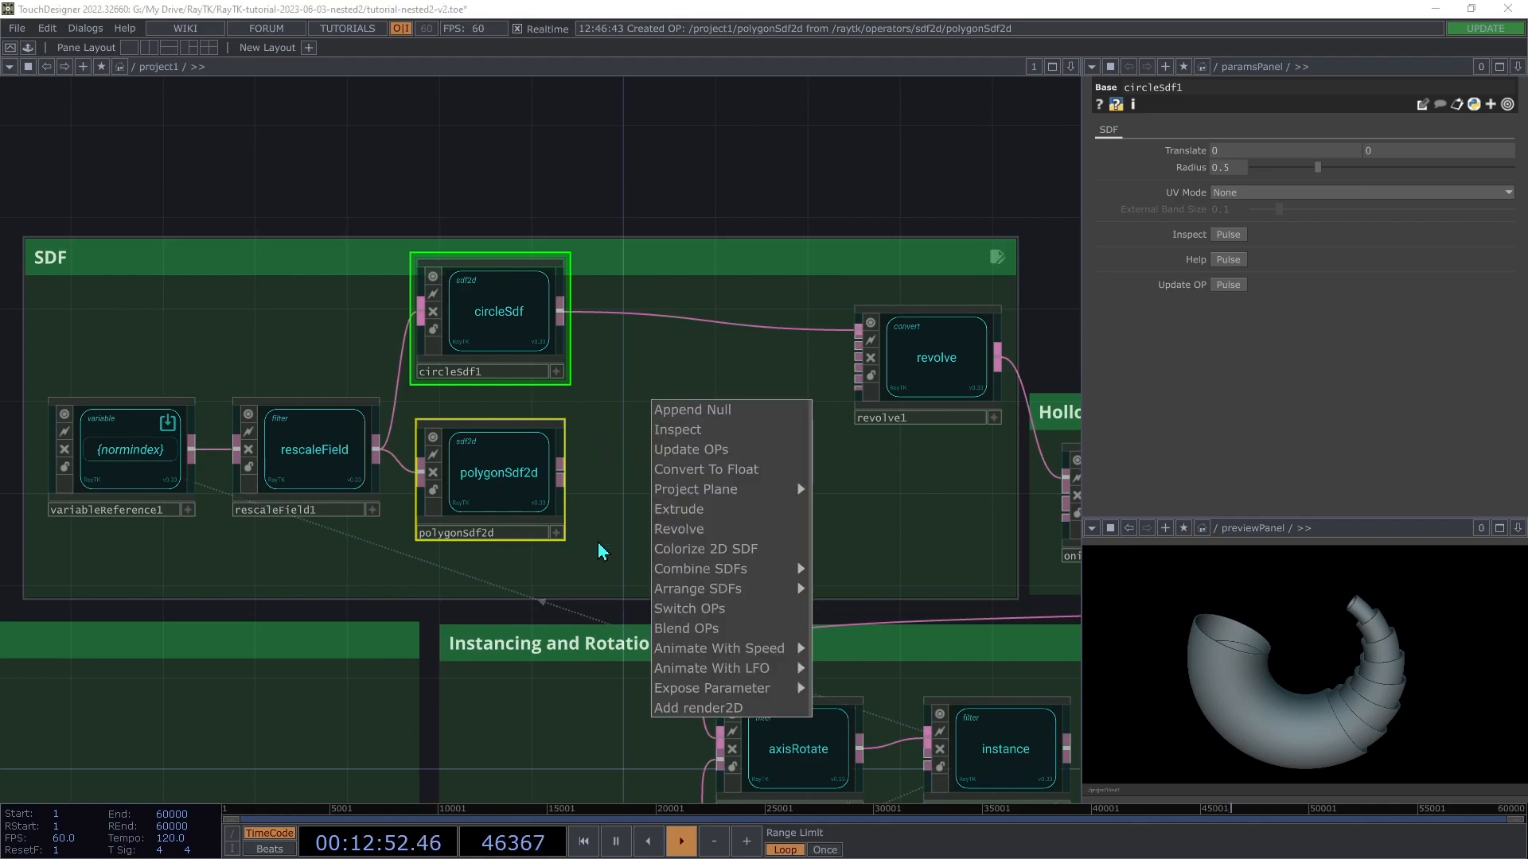
{"action": "left_click", "coordinate": [689, 609]}
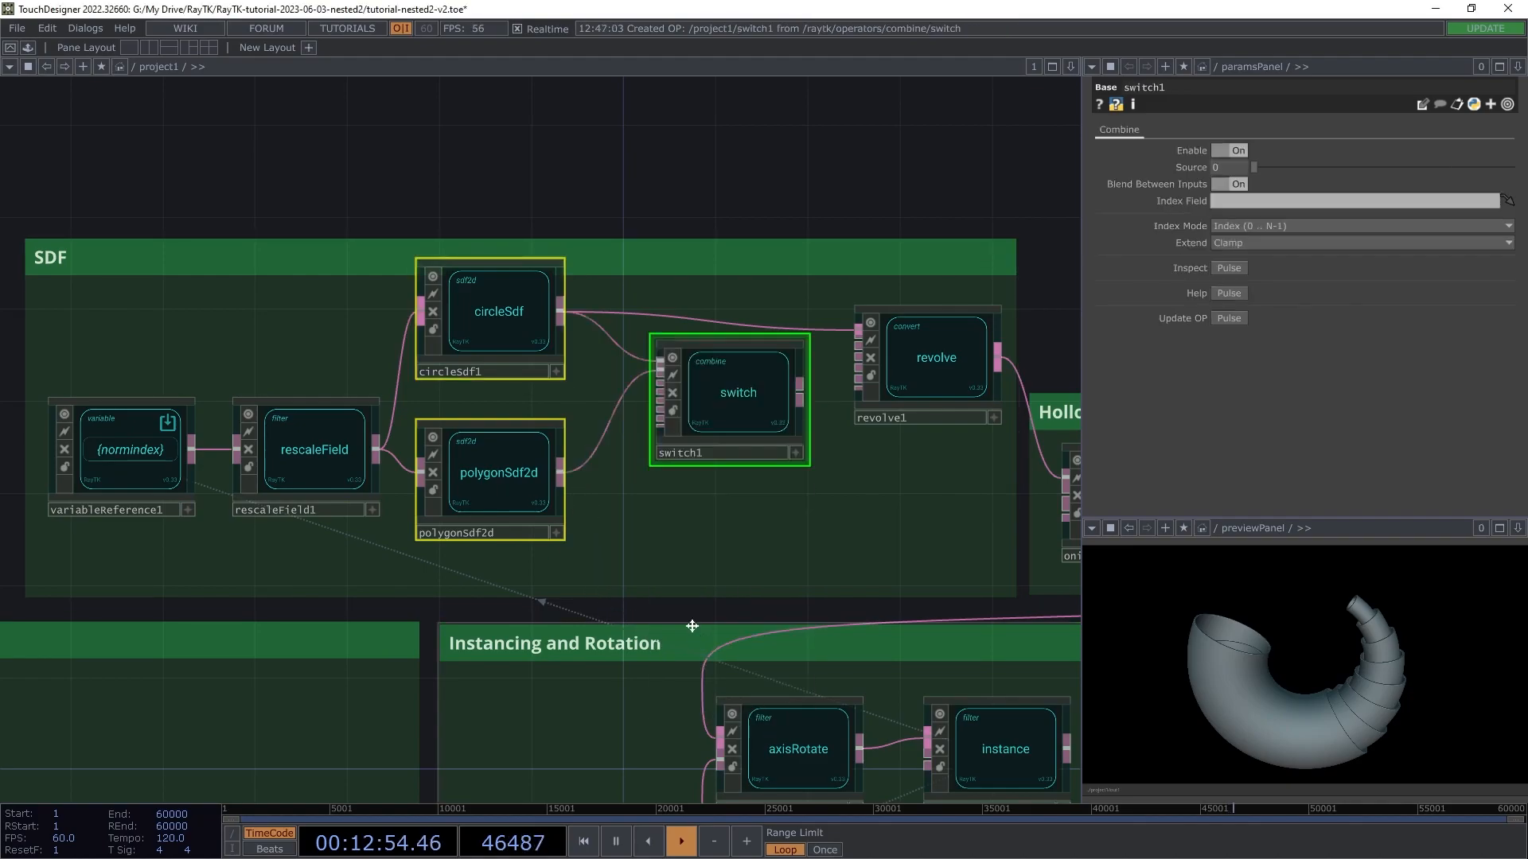
{"action": "left_click_drag", "start_coordinate": [743, 398], "coordinate": [713, 419]}
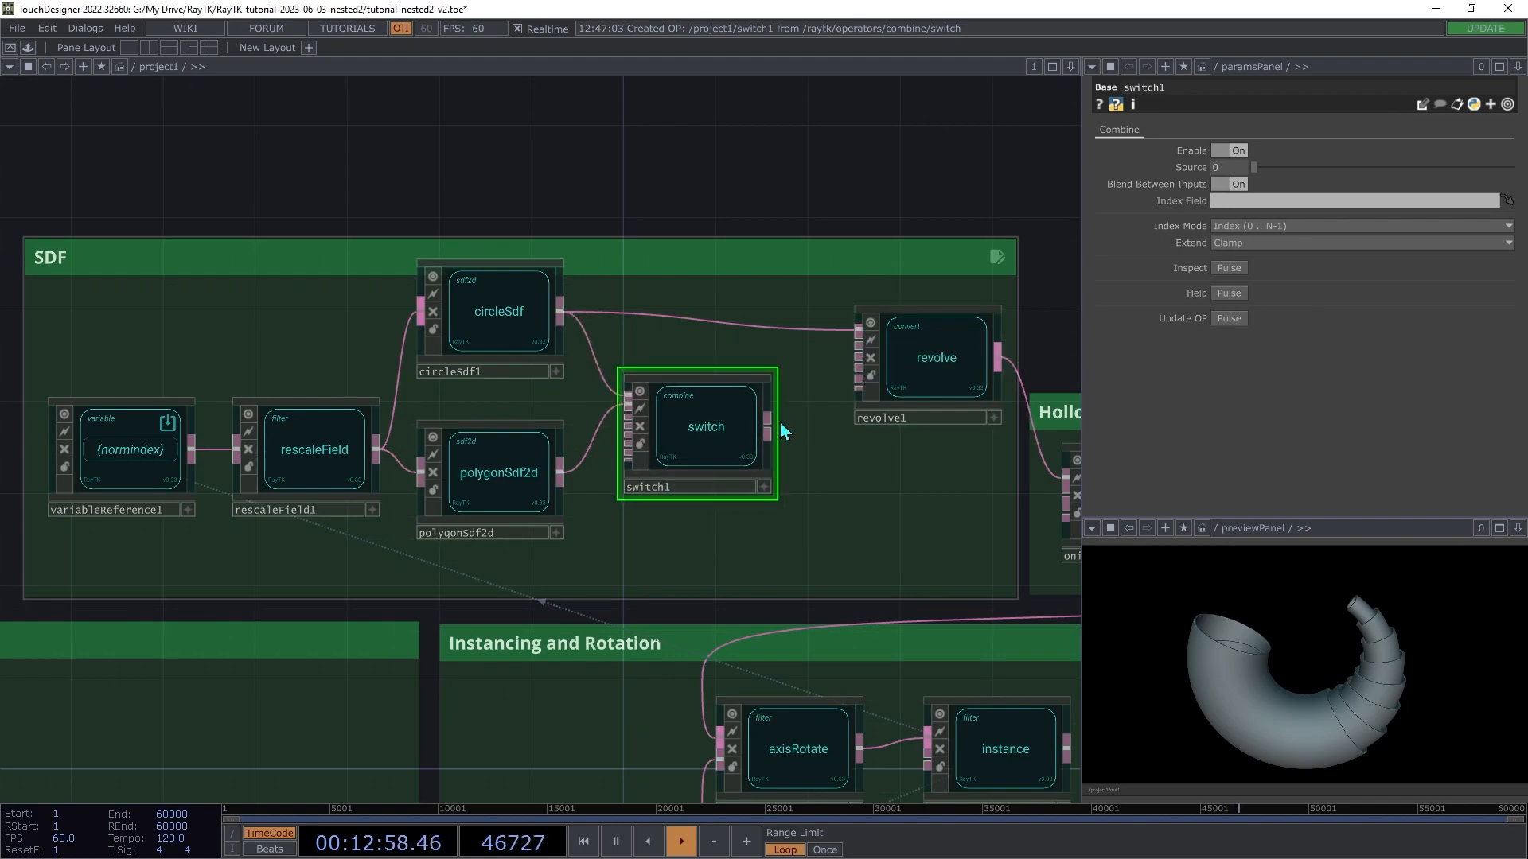
{"action": "left_click_drag", "start_coordinate": [769, 428], "coordinate": [823, 331]}
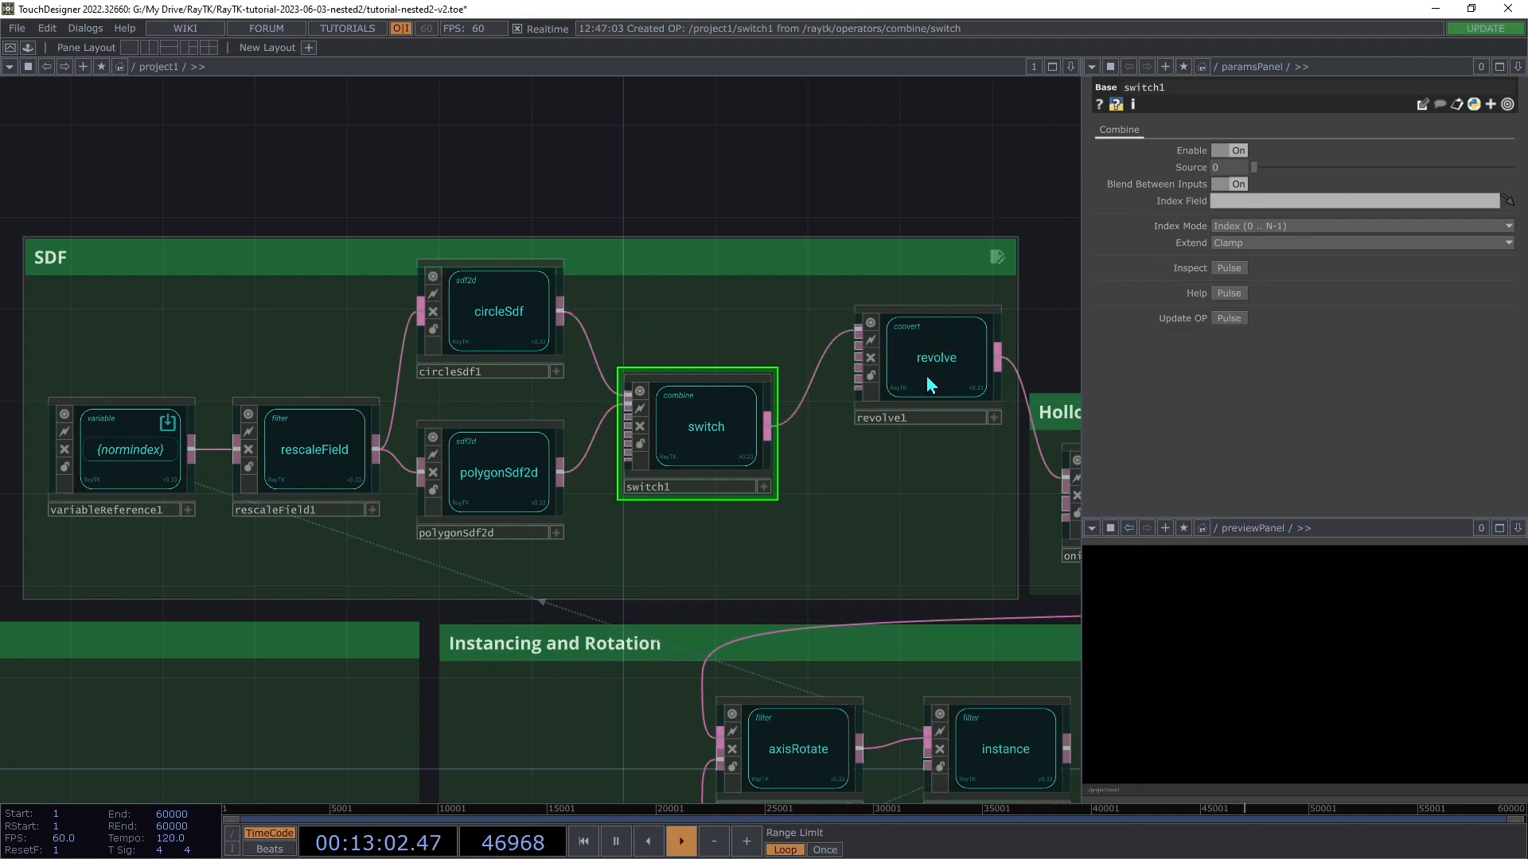
Step: Tidy the SDF section by aligning revolve with the switch and moving circleSdf and polygonSdf2d slightly lower
{"action": "left_click_drag", "start_coordinate": [923, 383], "coordinate": [891, 434]}
{"action": "left_click_drag", "start_coordinate": [509, 315], "coordinate": [514, 338]}
{"action": "left_click_drag", "start_coordinate": [514, 479], "coordinate": [514, 502]}
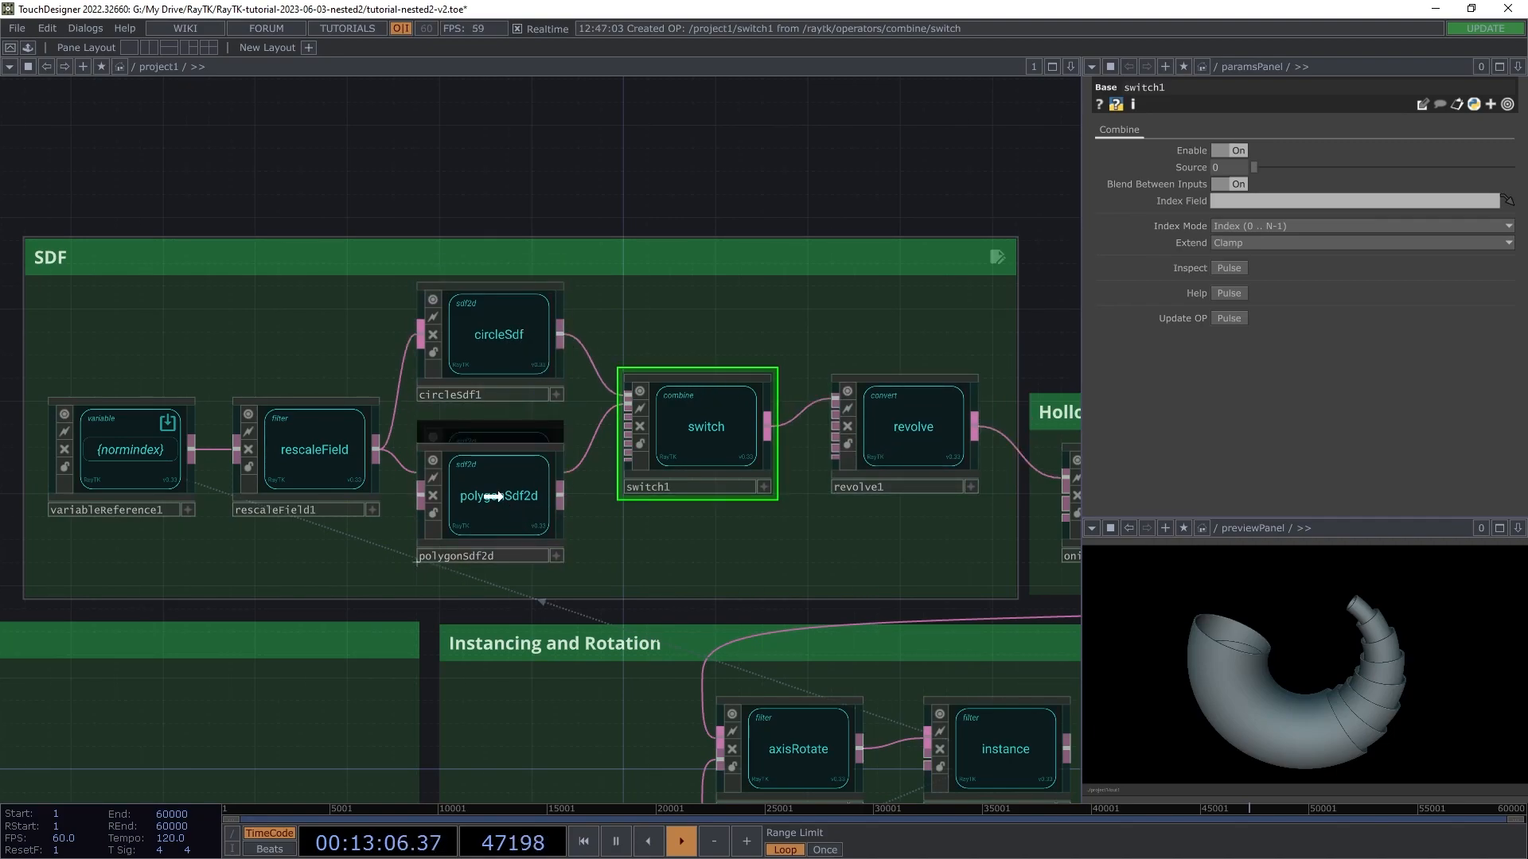
{"action": "left_click_drag", "start_coordinate": [493, 371], "coordinate": [493, 394]}
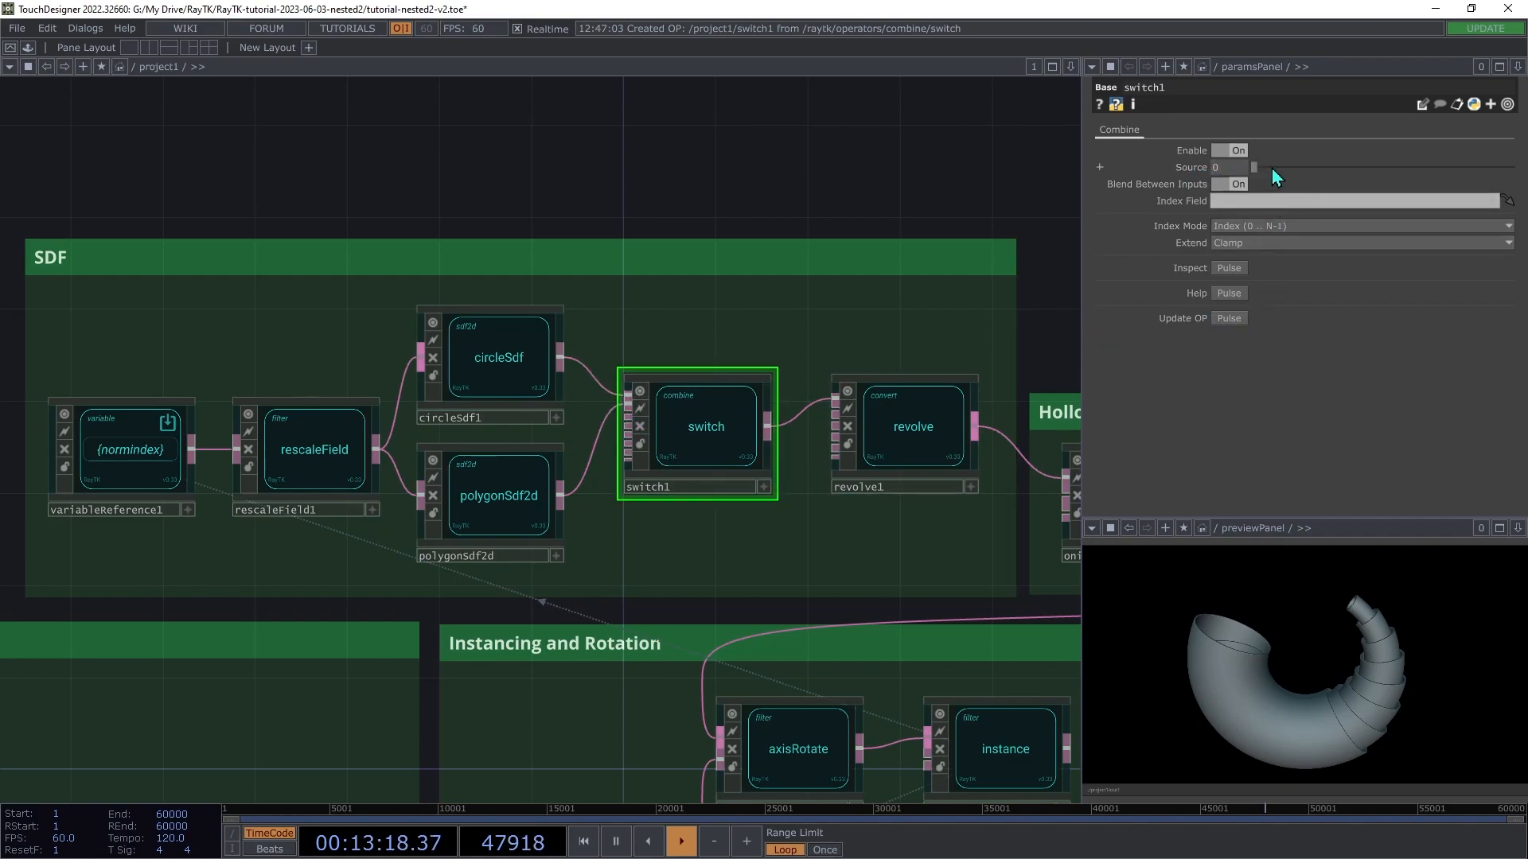
Step: Set the switch operator's Source to 0.5, blending the circle and polygon
{"action": "left_click_drag", "start_coordinate": [1254, 168], "coordinate": [1211, 222]}
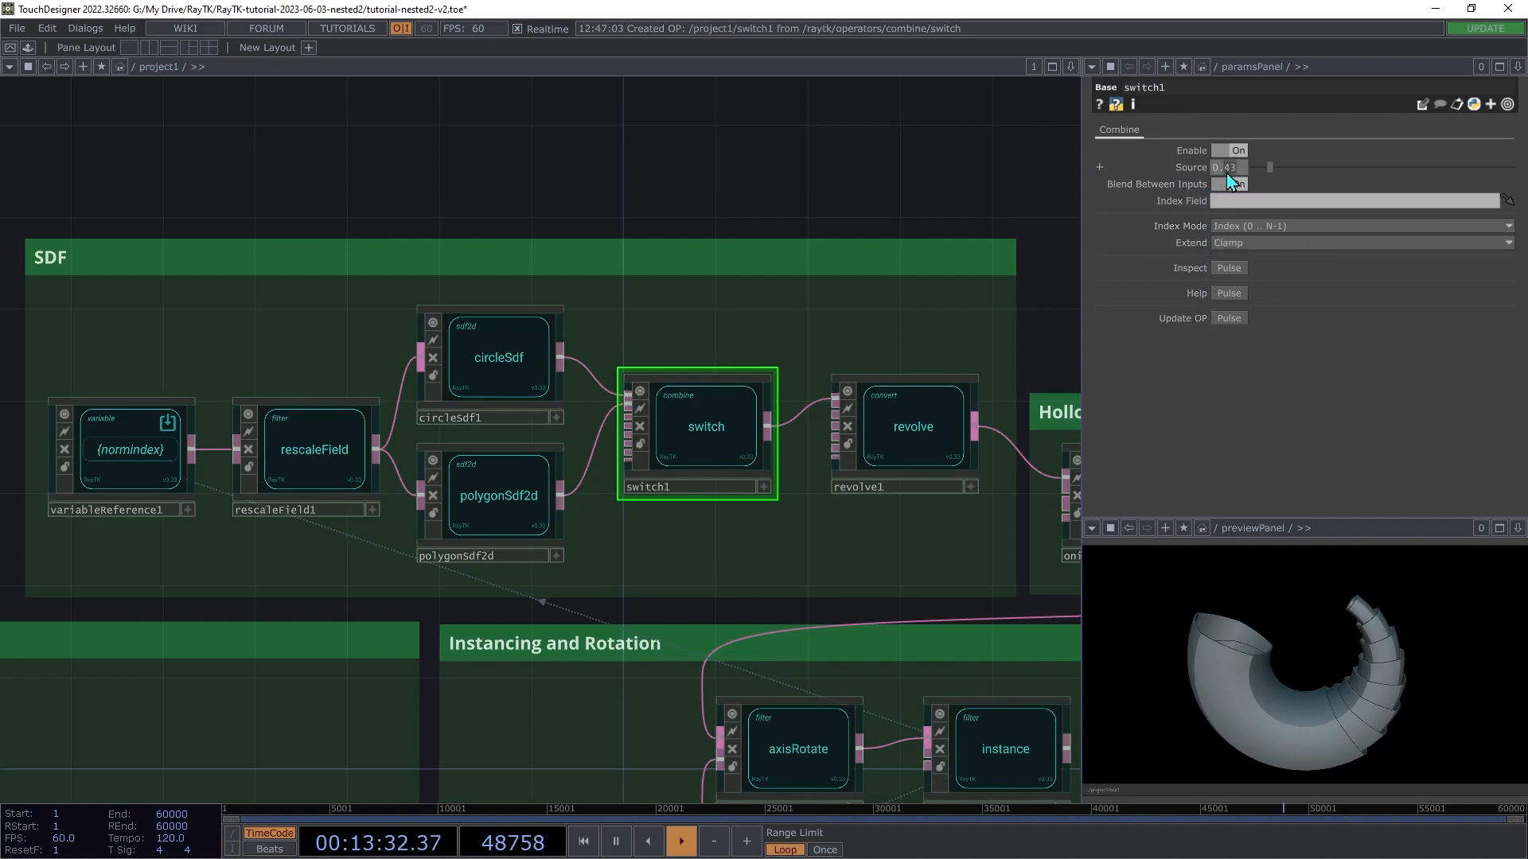
{"action": "type", "text": "5"}
{"action": "key", "text": "Tab"}
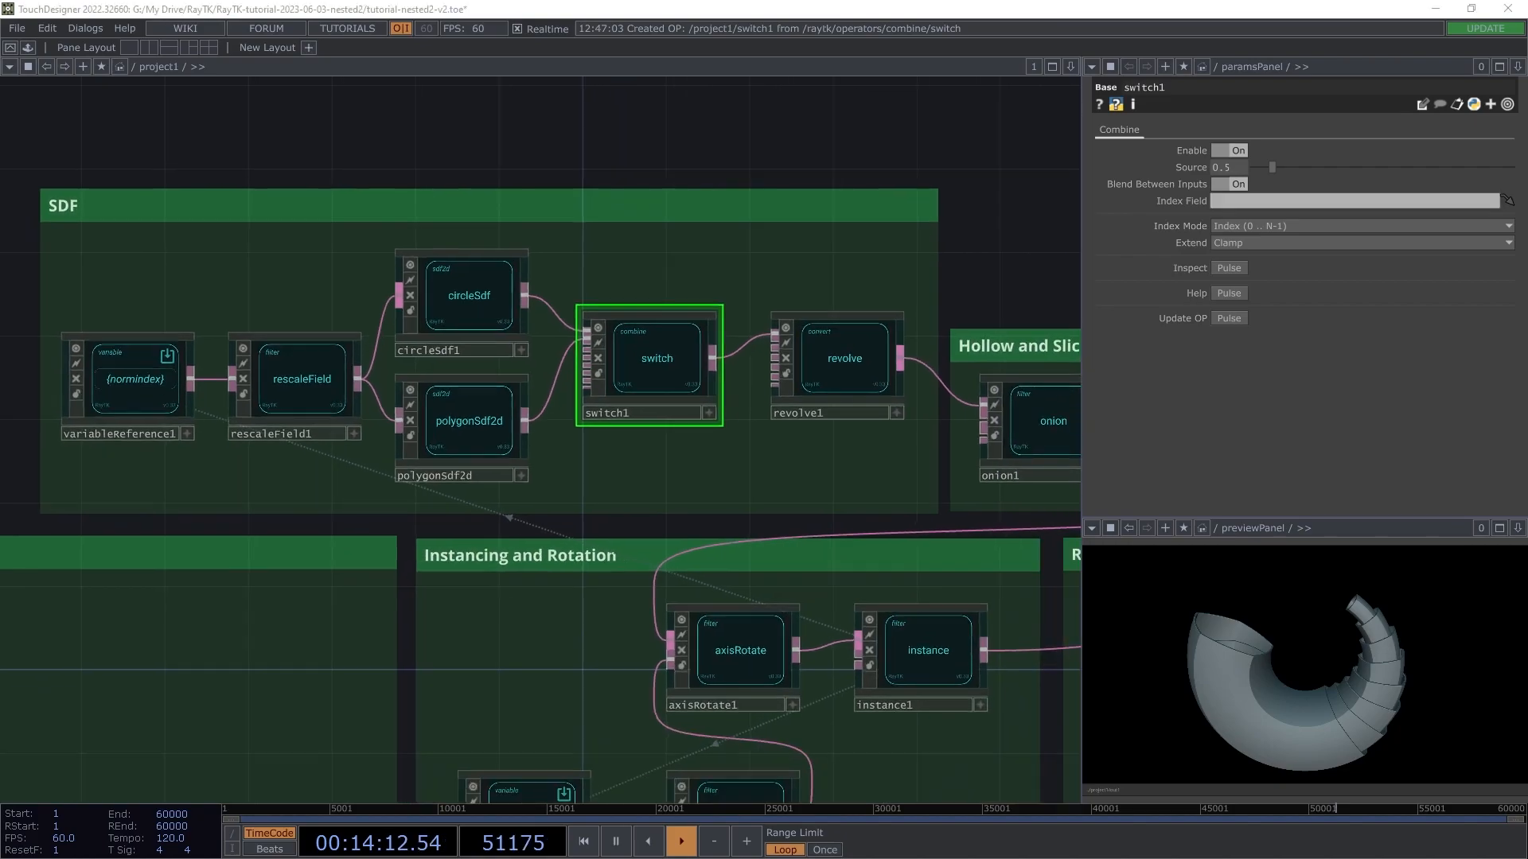
Step: Add an assignColor operator and place it in the Color section
{"action": "scroll", "coordinate": [334, 689], "scroll_direction": "down", "scroll_amount": 5}
{"action": "key", "text": "alt+r"}
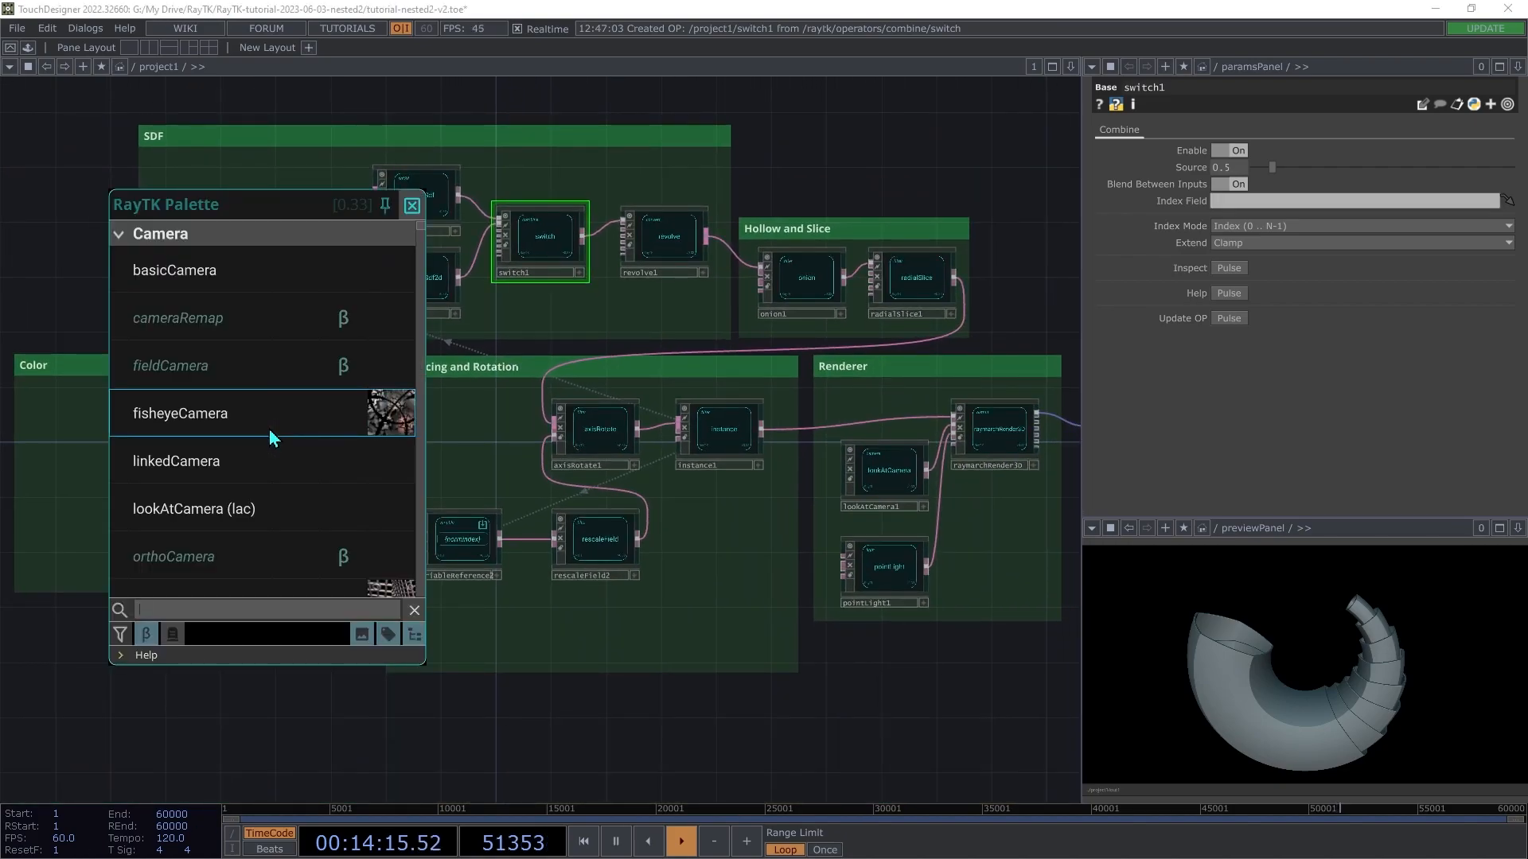
{"action": "type", "text": "assi"}
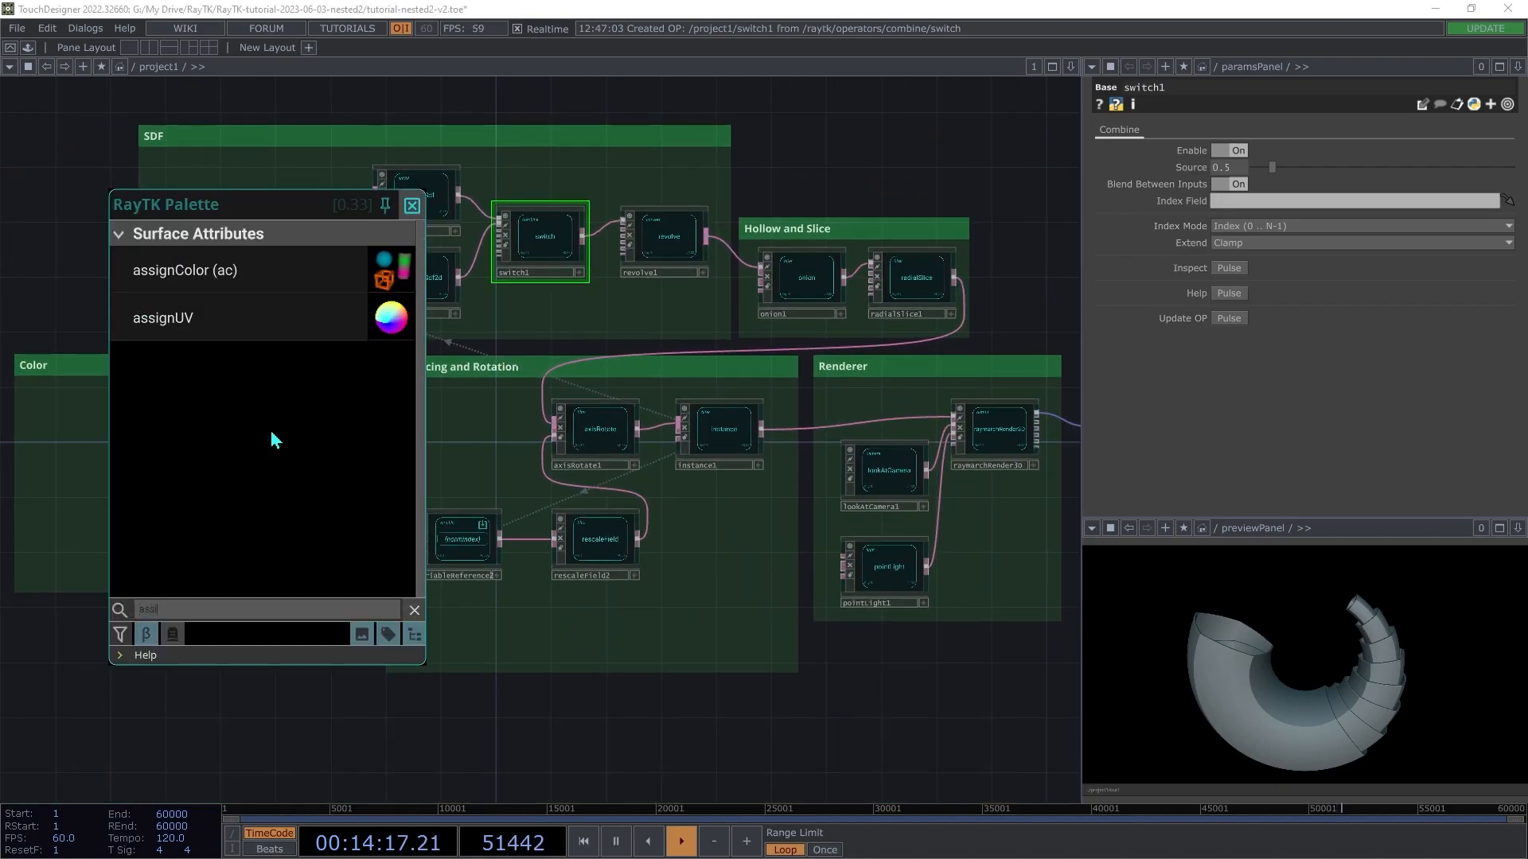
{"action": "left_click", "coordinate": [193, 279]}
{"action": "left_click", "coordinate": [544, 442]}
{"action": "left_click_drag", "start_coordinate": [544, 442], "coordinate": [312, 440]}
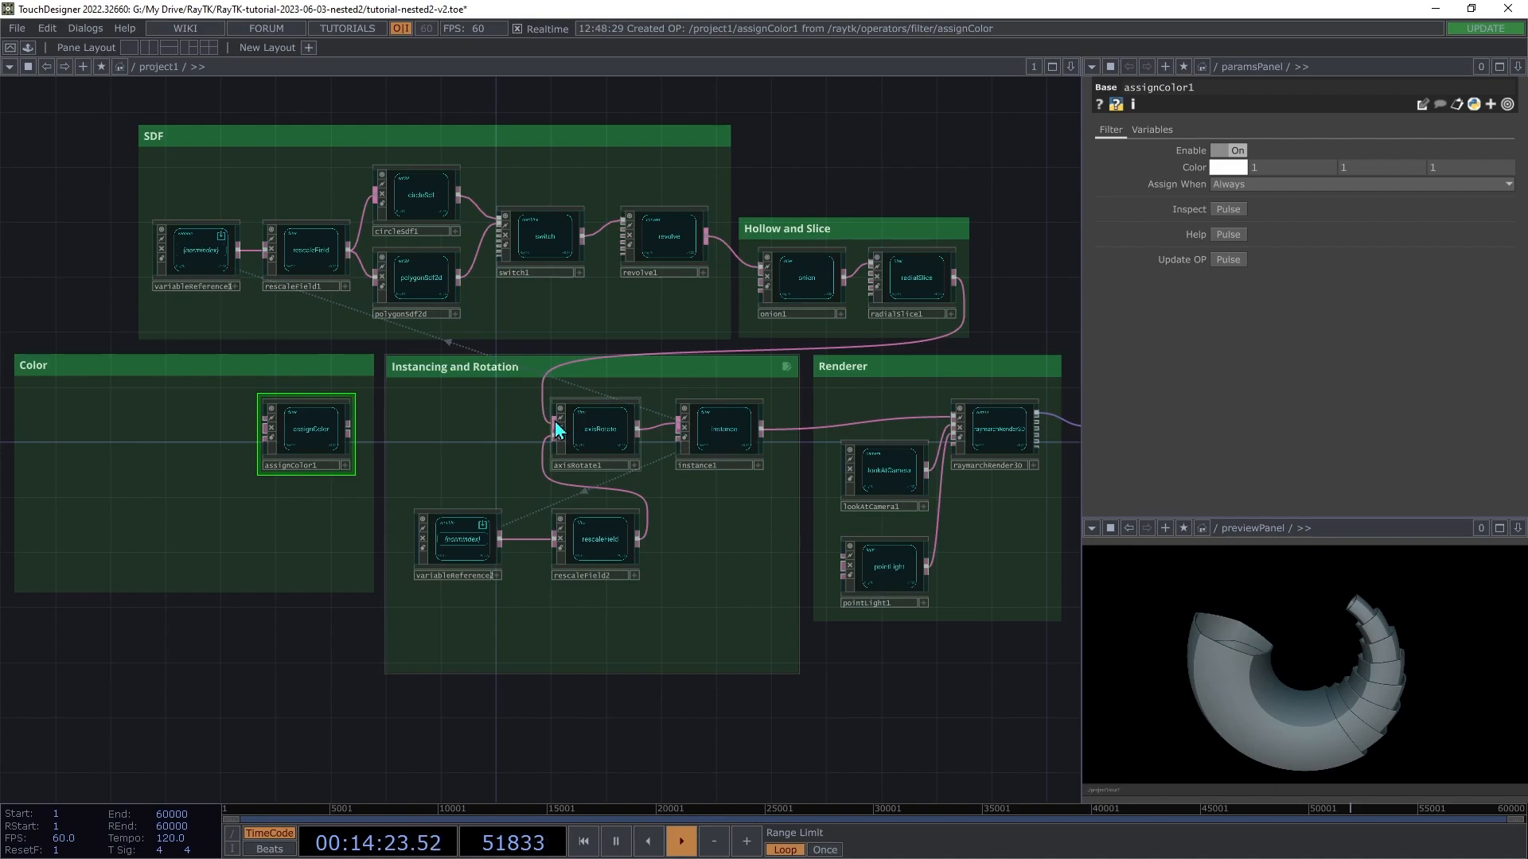
Step: Connect radialSlice's output to assignColor's first input and assignColor's output to axisRotate's first input
{"action": "left_click", "coordinate": [955, 281]}
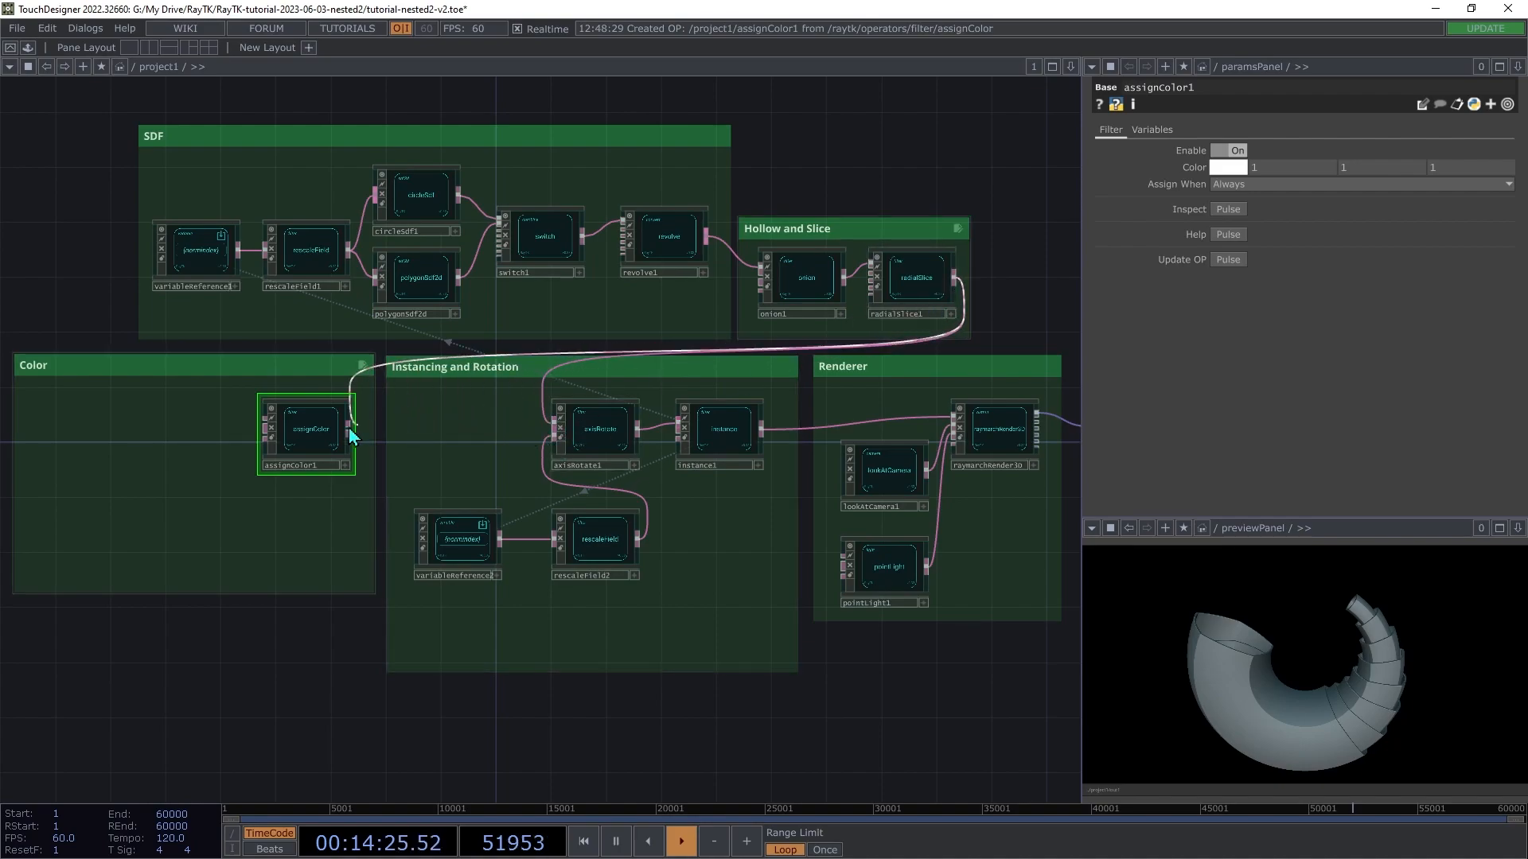
{"action": "left_click", "coordinate": [265, 428]}
{"action": "left_click", "coordinate": [349, 430]}
{"action": "left_click", "coordinate": [553, 428]}
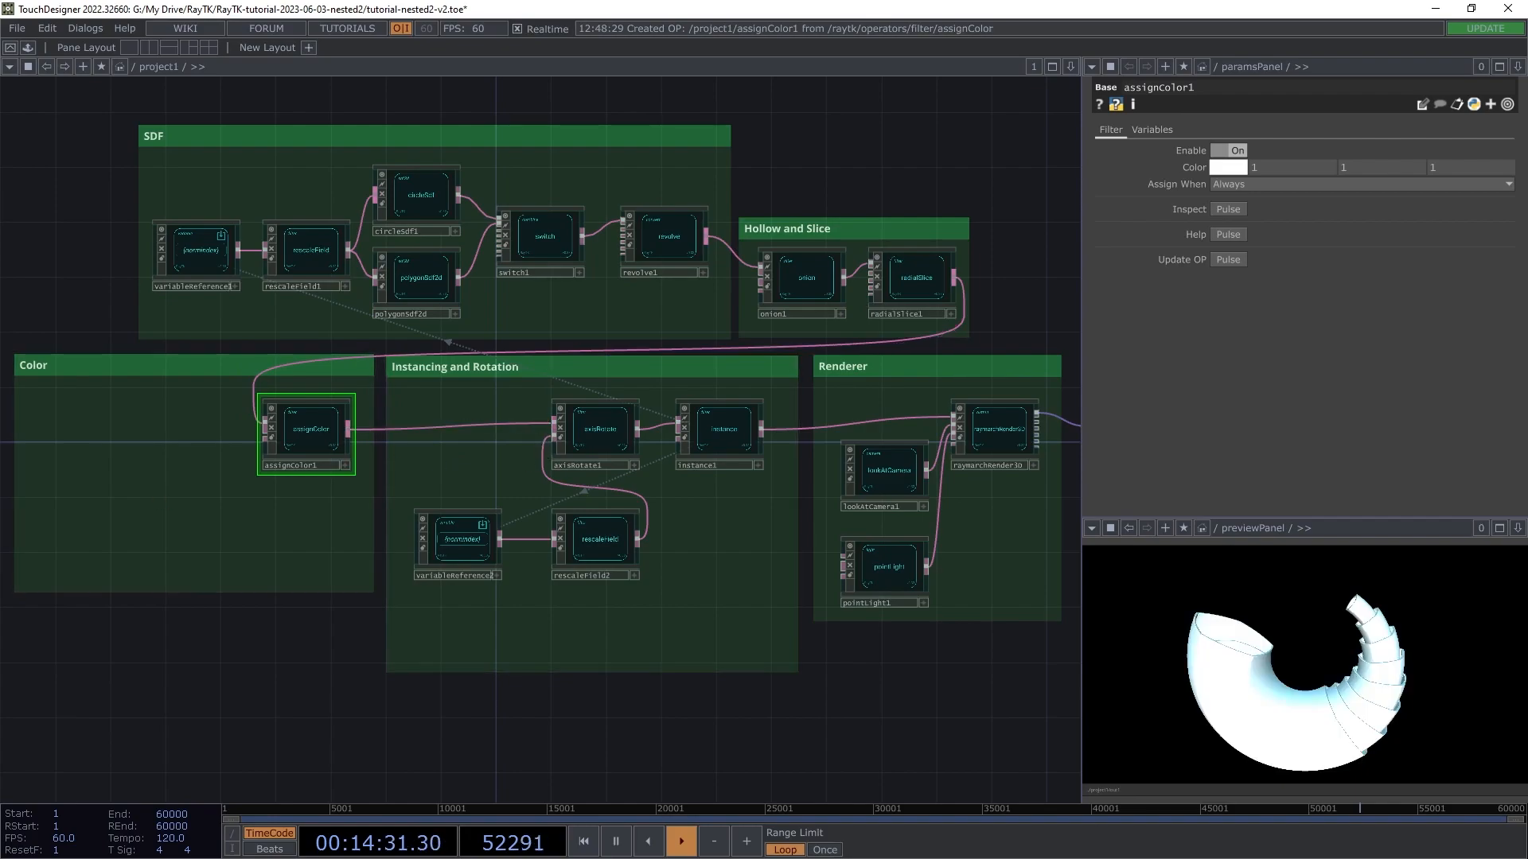
Step: Add a spectralColorField operator to the Color section and place it to the left of assignColor
{"action": "scroll", "coordinate": [522, 460], "scroll_direction": "up", "scroll_amount": 5}
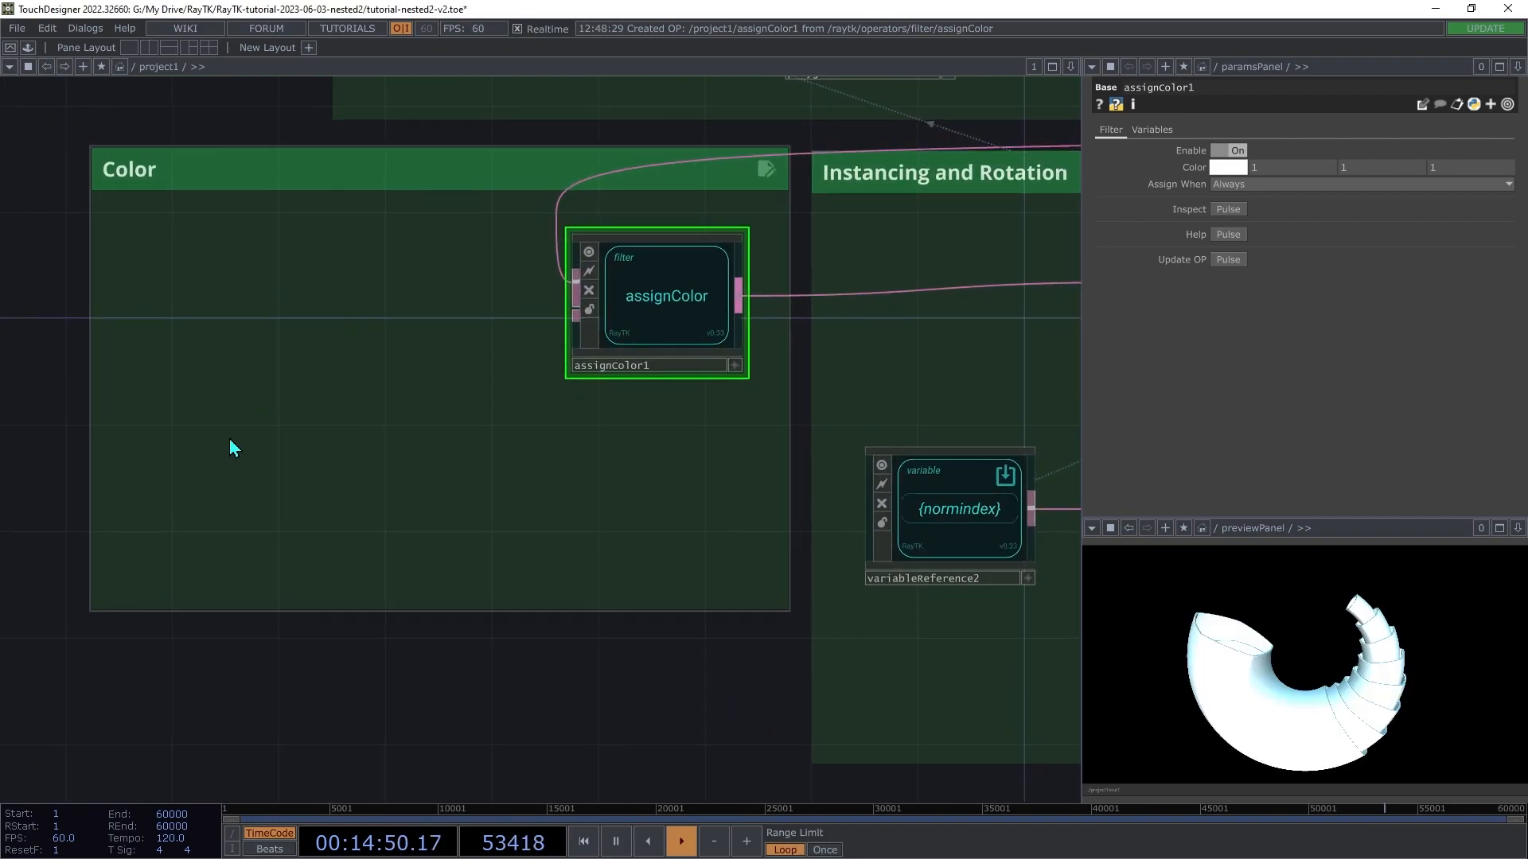
{"action": "key", "text": "alt+r"}
{"action": "type", "text": "spec"}
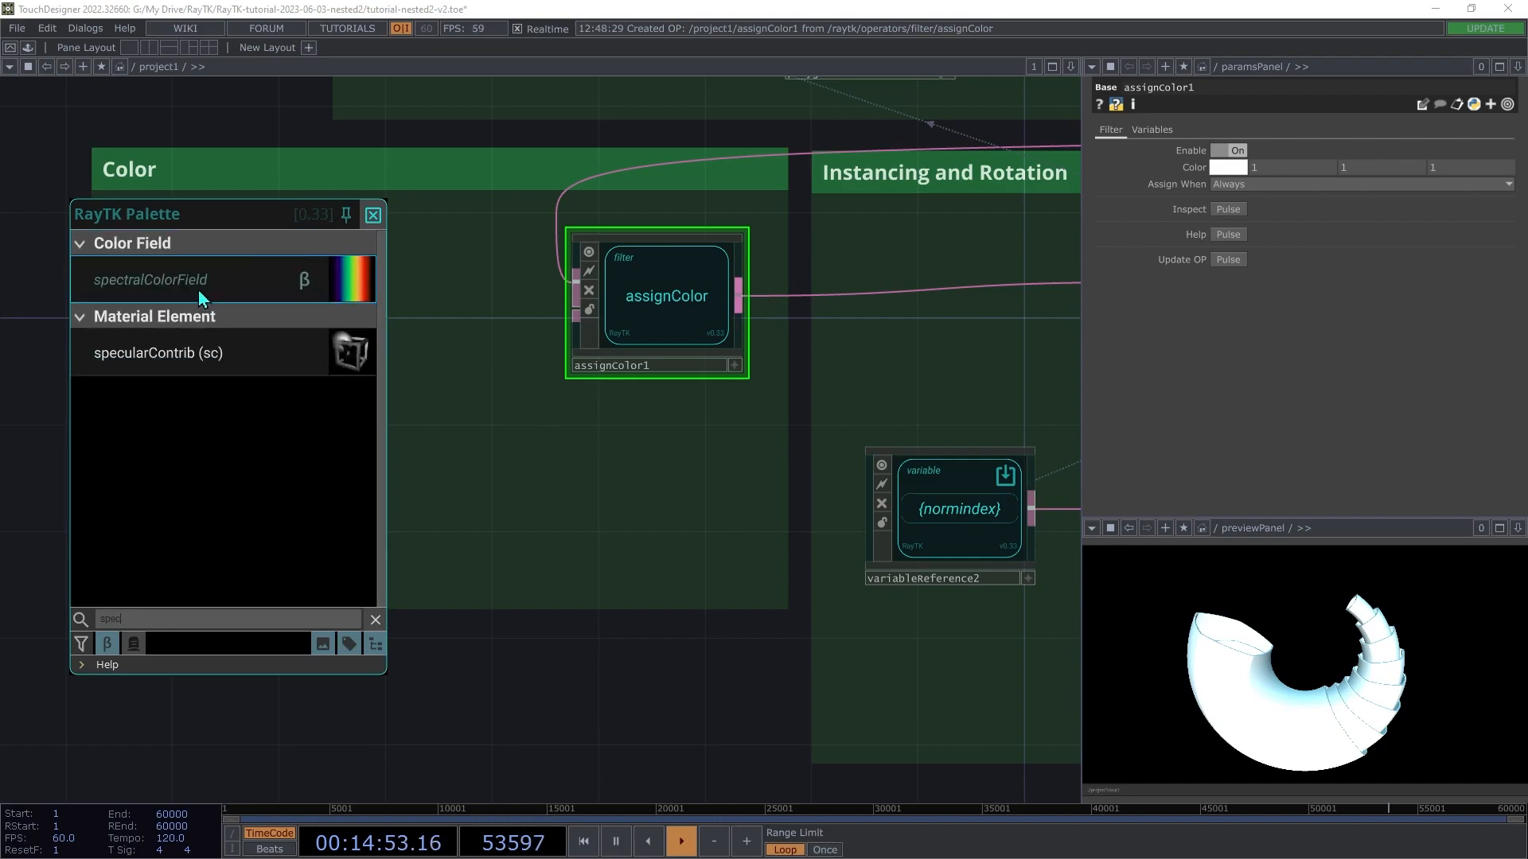
{"action": "left_click", "coordinate": [198, 284]}
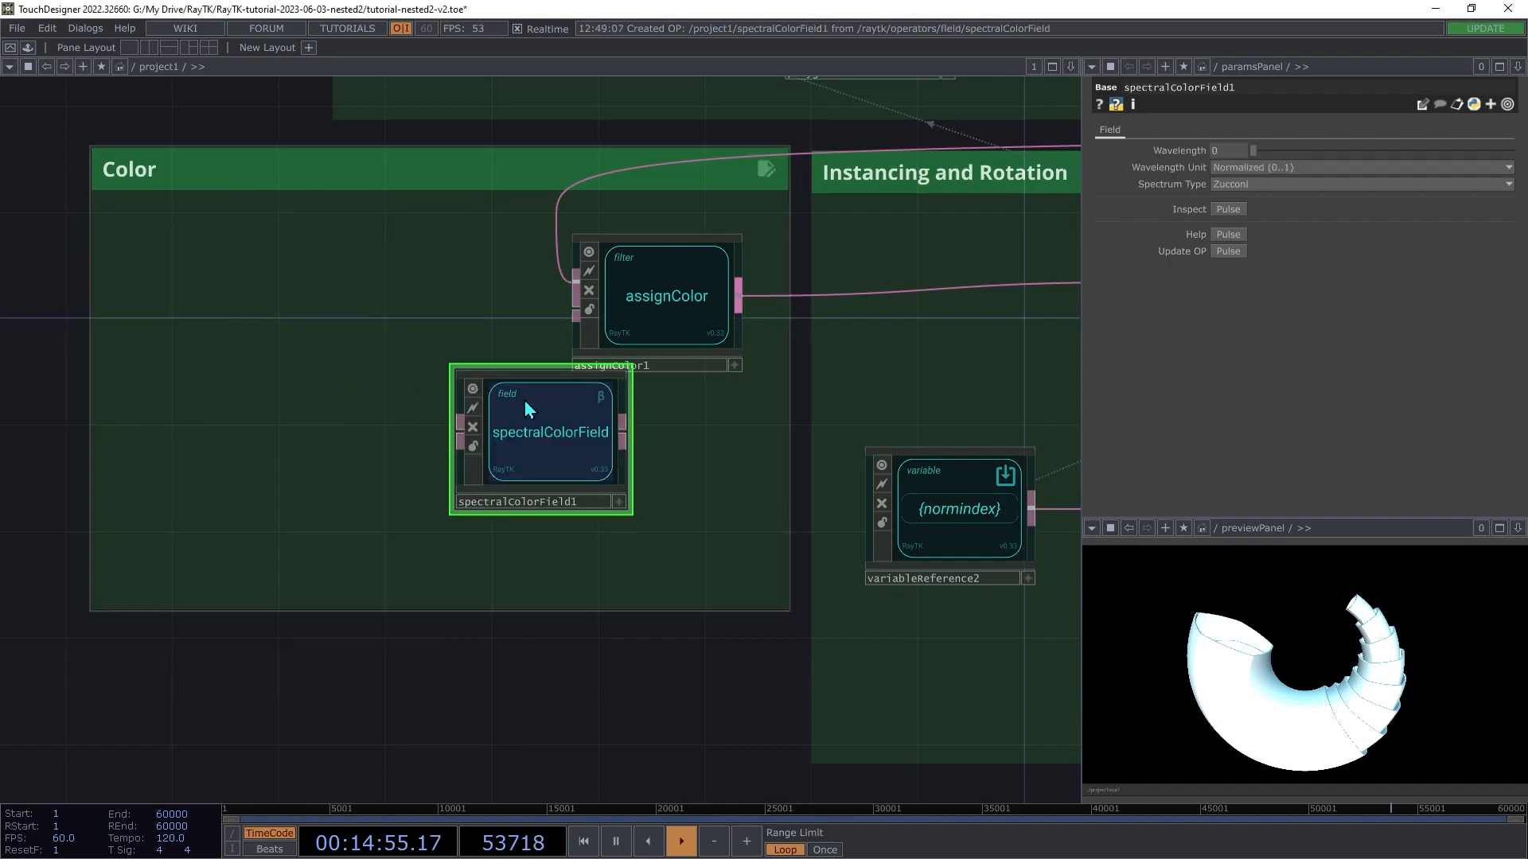
{"action": "left_click_drag", "start_coordinate": [515, 429], "coordinate": [385, 448]}
{"action": "left_click", "coordinate": [305, 369]}
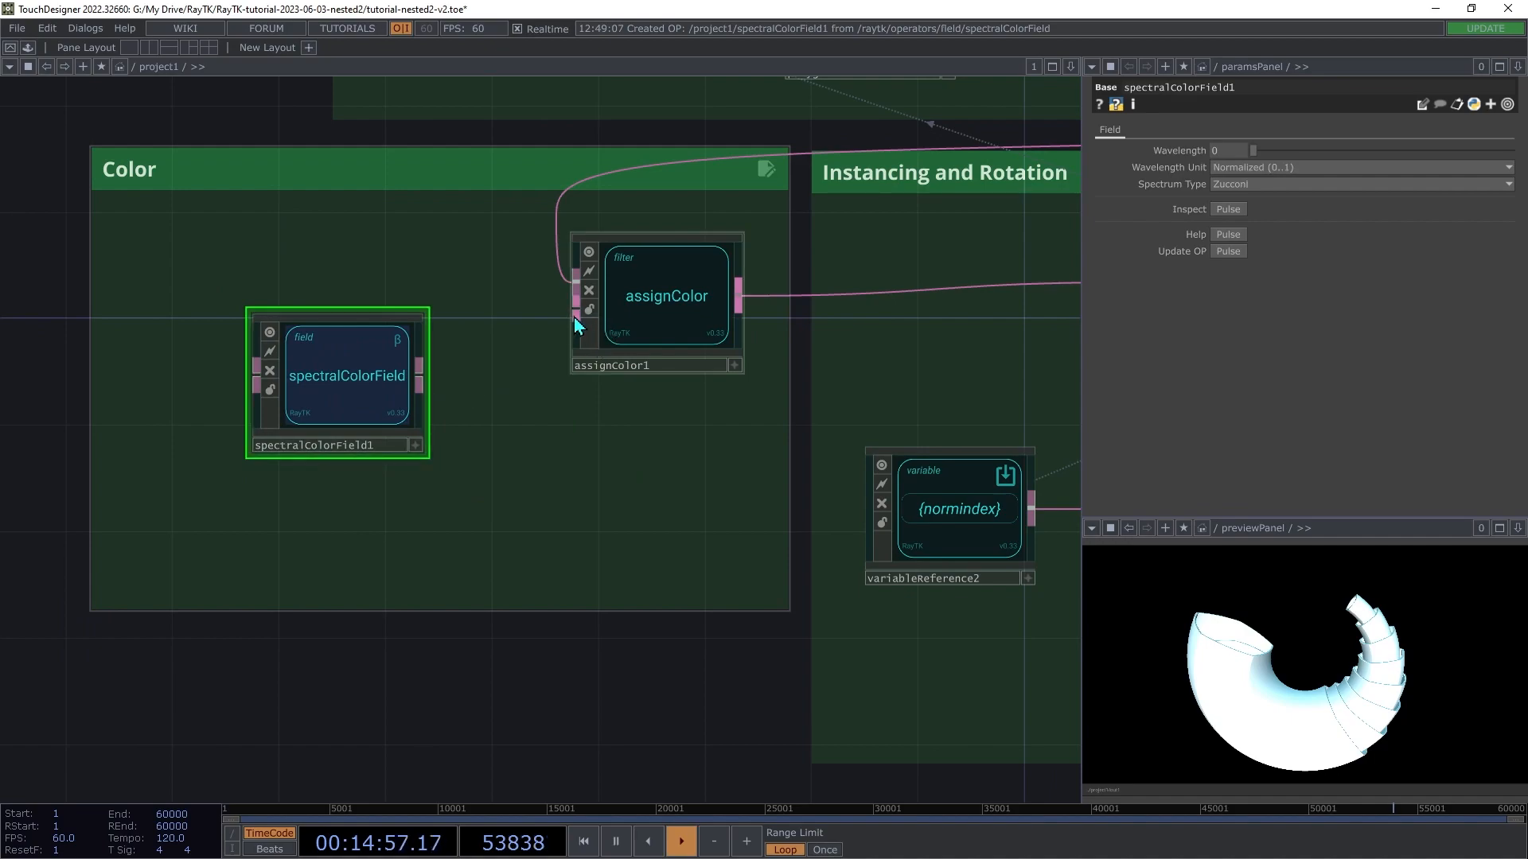
Step: Connect spectralColorField's output to assignColor's second input and look over its spectrum type and wavelength options
{"action": "left_click_drag", "start_coordinate": [574, 317], "coordinate": [420, 385]}
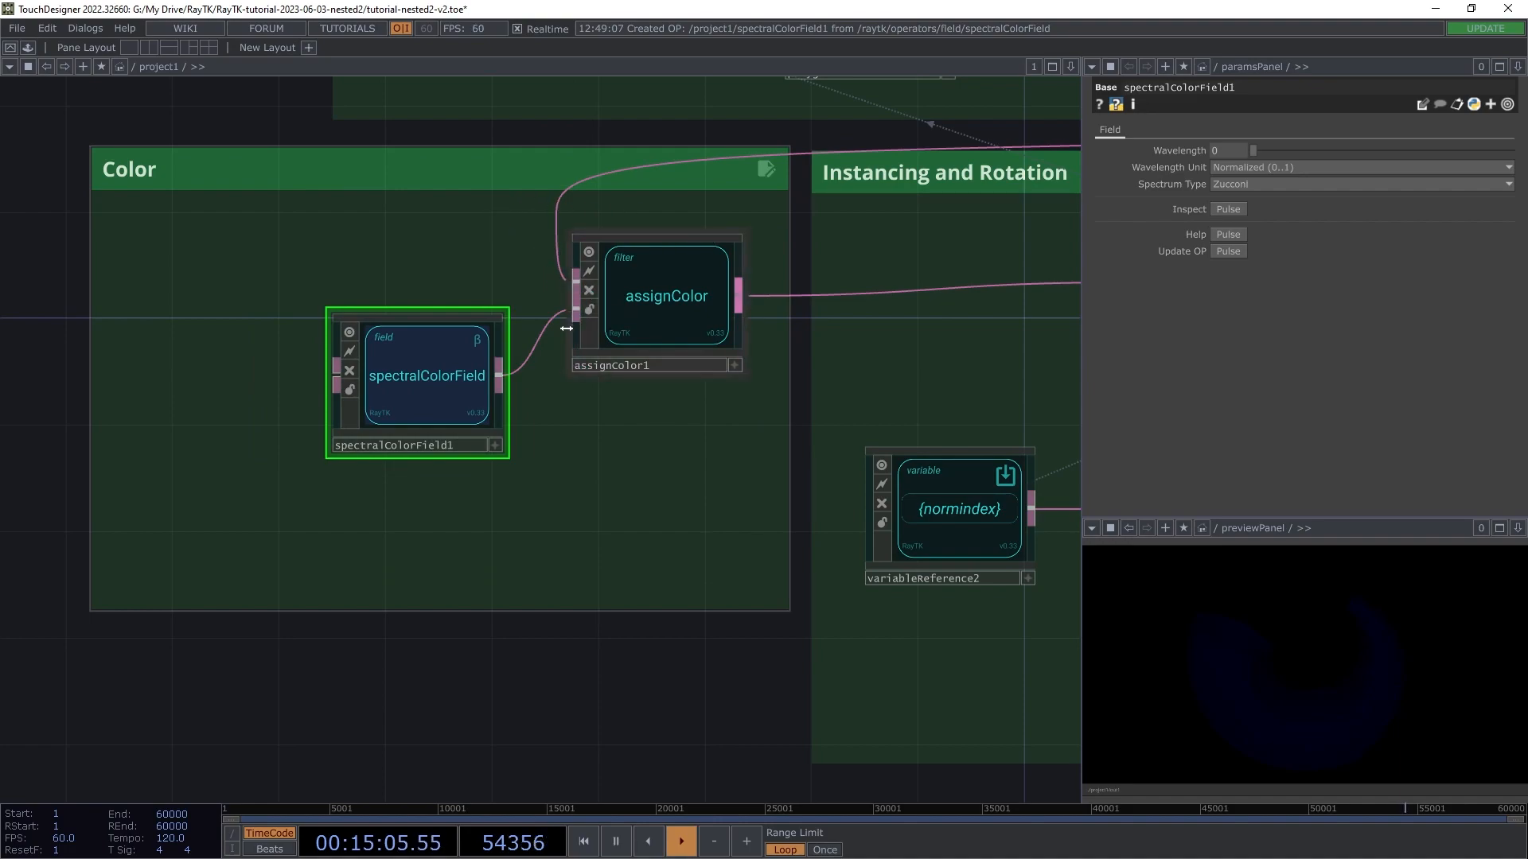
{"action": "left_click", "coordinate": [1234, 169]}
{"action": "left_click", "coordinate": [1235, 171]}
{"action": "left_click", "coordinate": [1238, 180]}
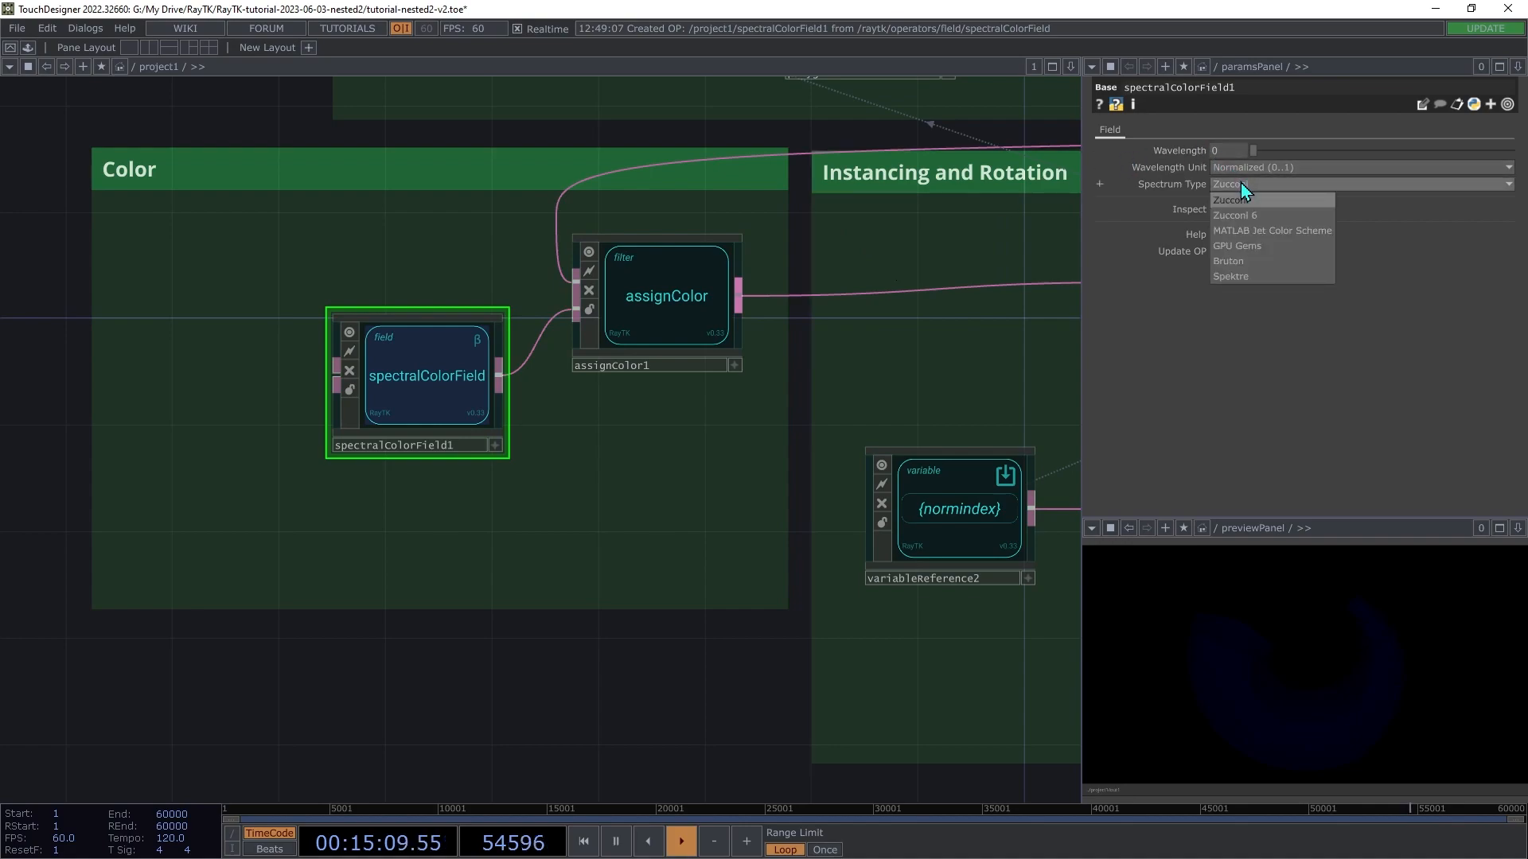
{"action": "left_click", "coordinate": [1239, 183]}
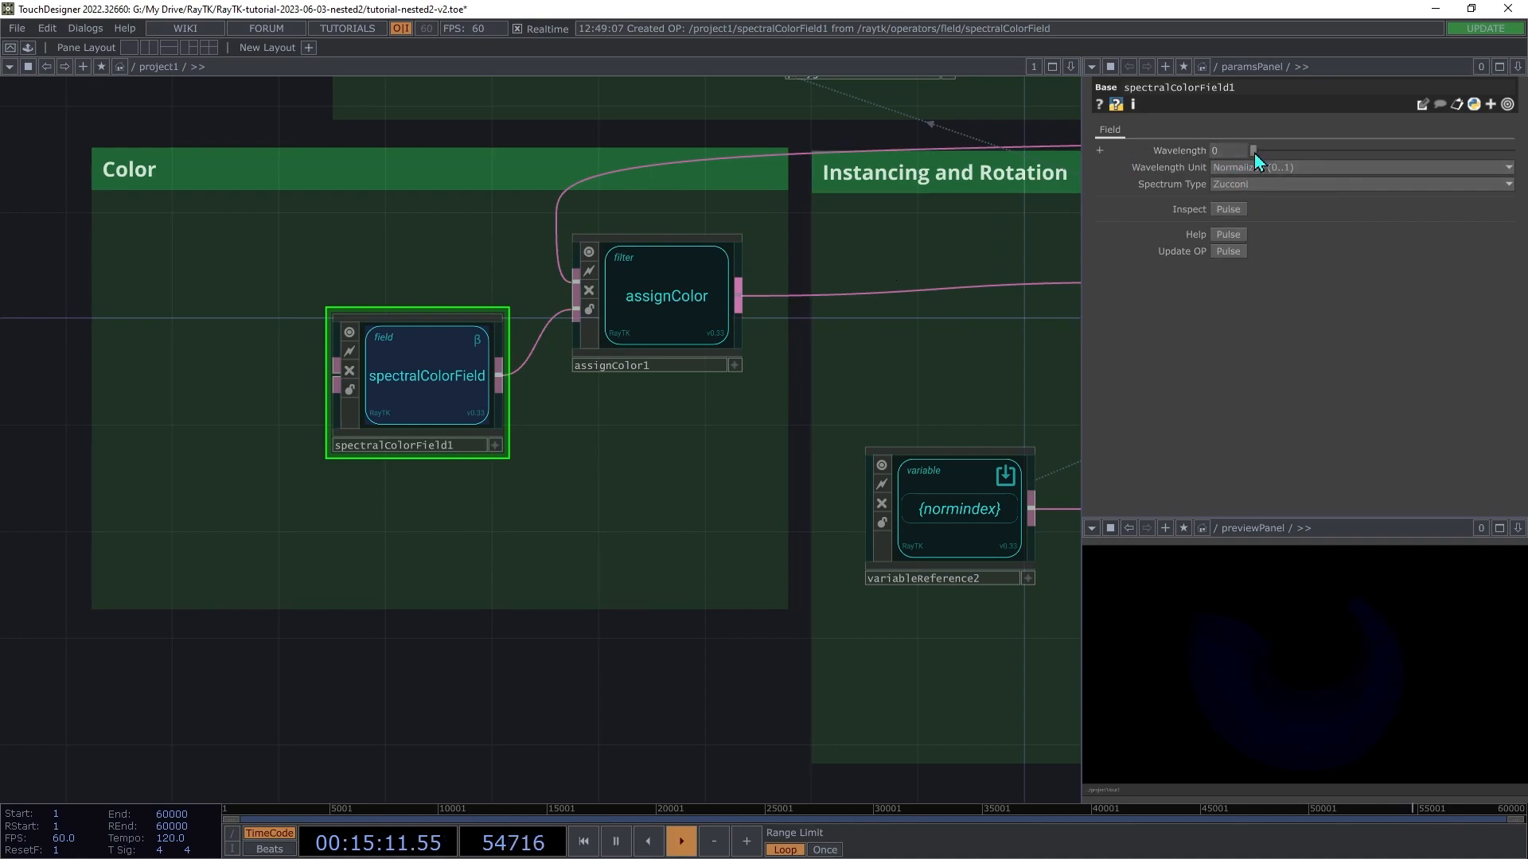
{"action": "left_click_drag", "start_coordinate": [1258, 157], "coordinate": [1247, 232]}
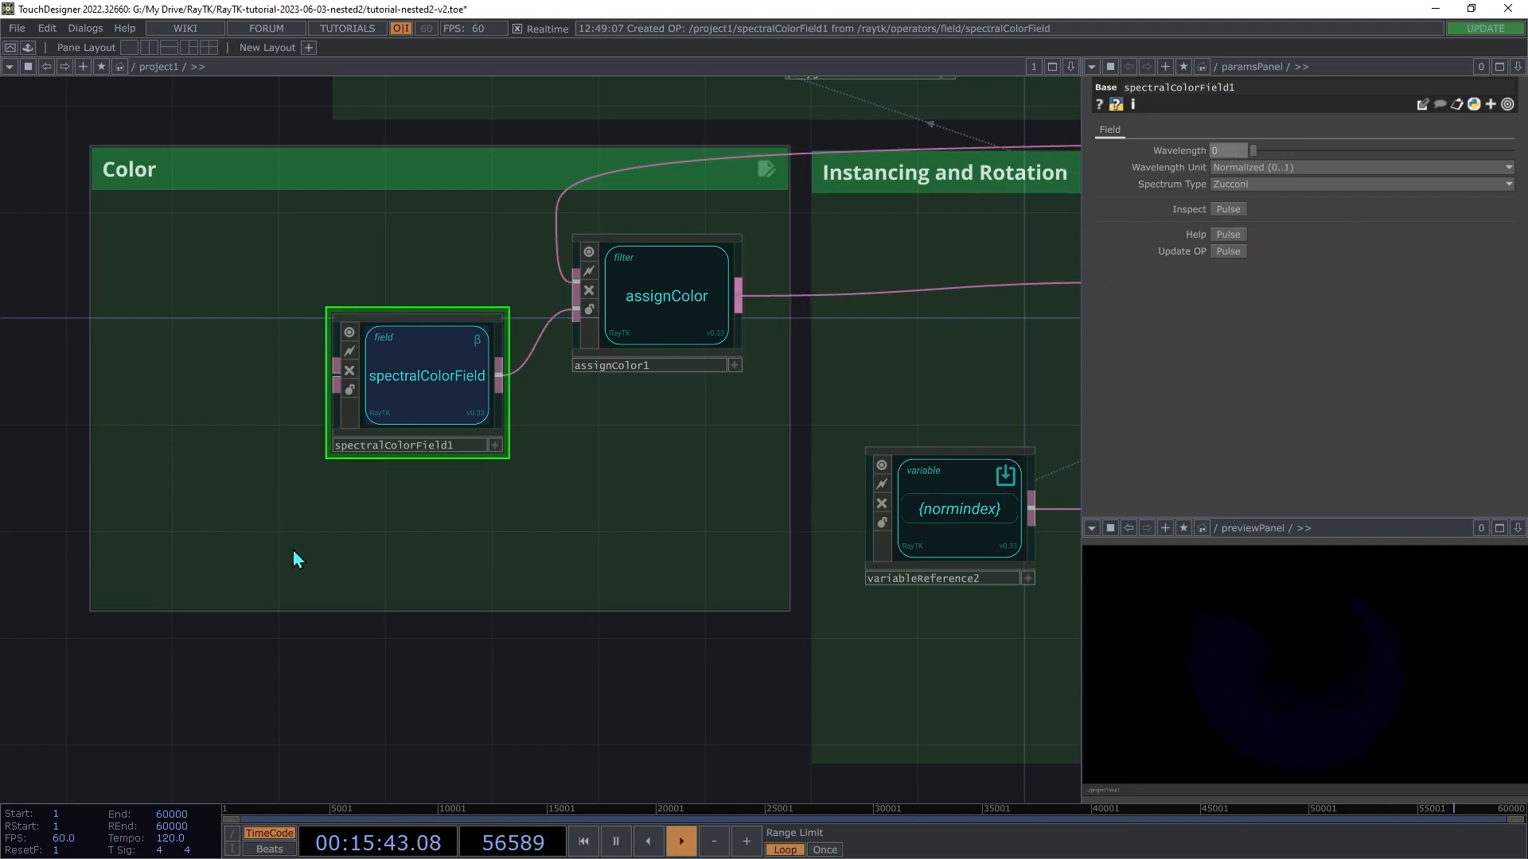
Step: Paste a copy of the normindex variable reference into the Color section and move spectralColorField below assignColor to make room
{"action": "left_click", "coordinate": [965, 496]}
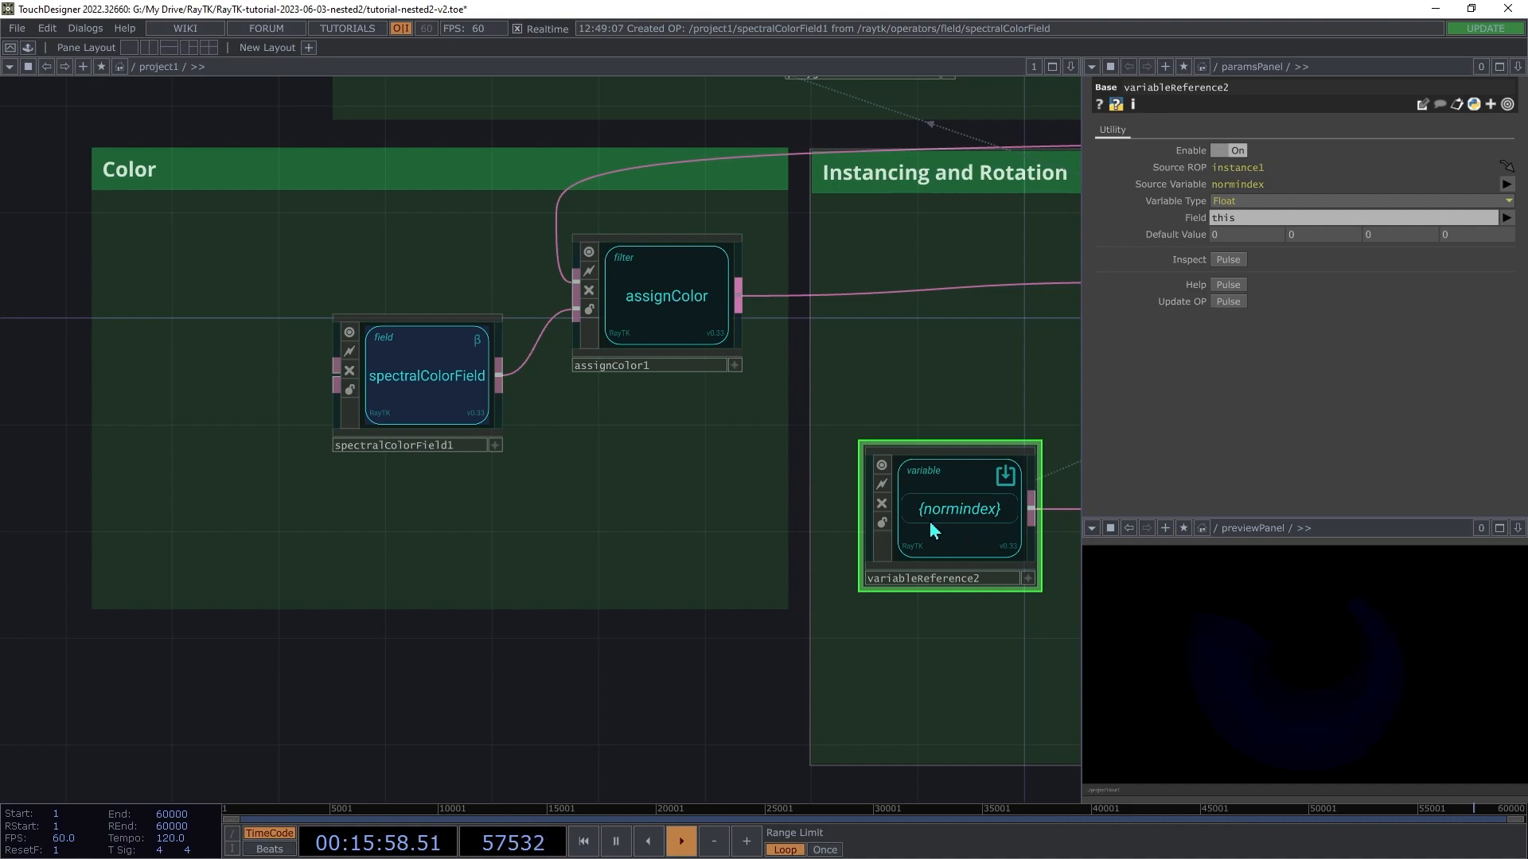
{"action": "key", "text": "ctrl+v"}
{"action": "left_click_drag", "start_coordinate": [945, 688], "coordinate": [199, 396]}
{"action": "left_click_drag", "start_coordinate": [408, 406], "coordinate": [467, 533]}
{"action": "left_click_drag", "start_coordinate": [195, 408], "coordinate": [194, 382]}
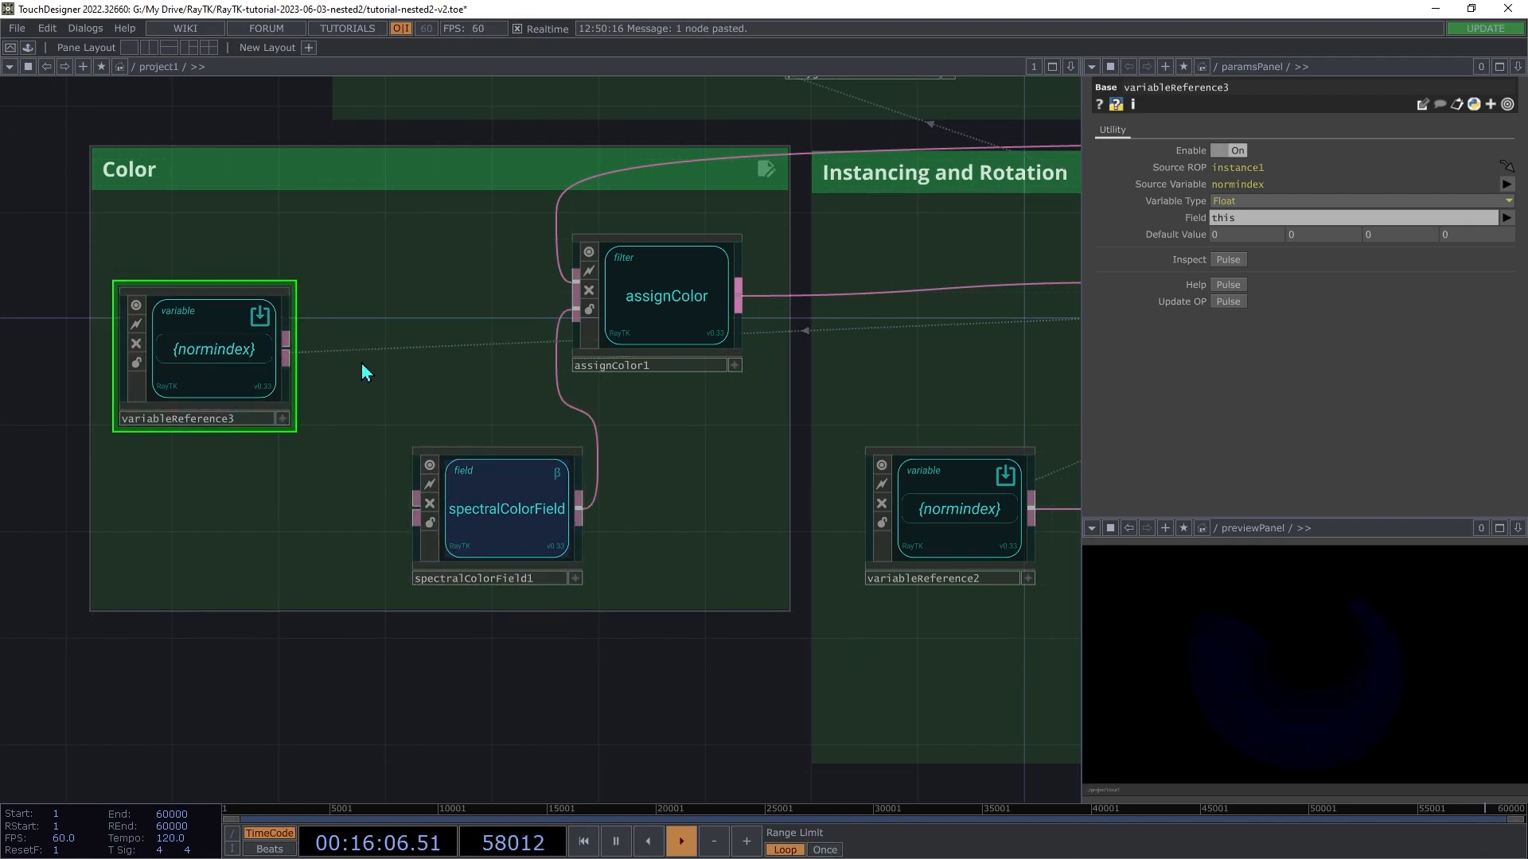
Step: Add a waveField operator in the Color section, fed by the normindex reference, and connect its output to spectralColorField's first input
{"action": "key", "text": "alt+r"}
{"action": "type", "text": "wavef"}
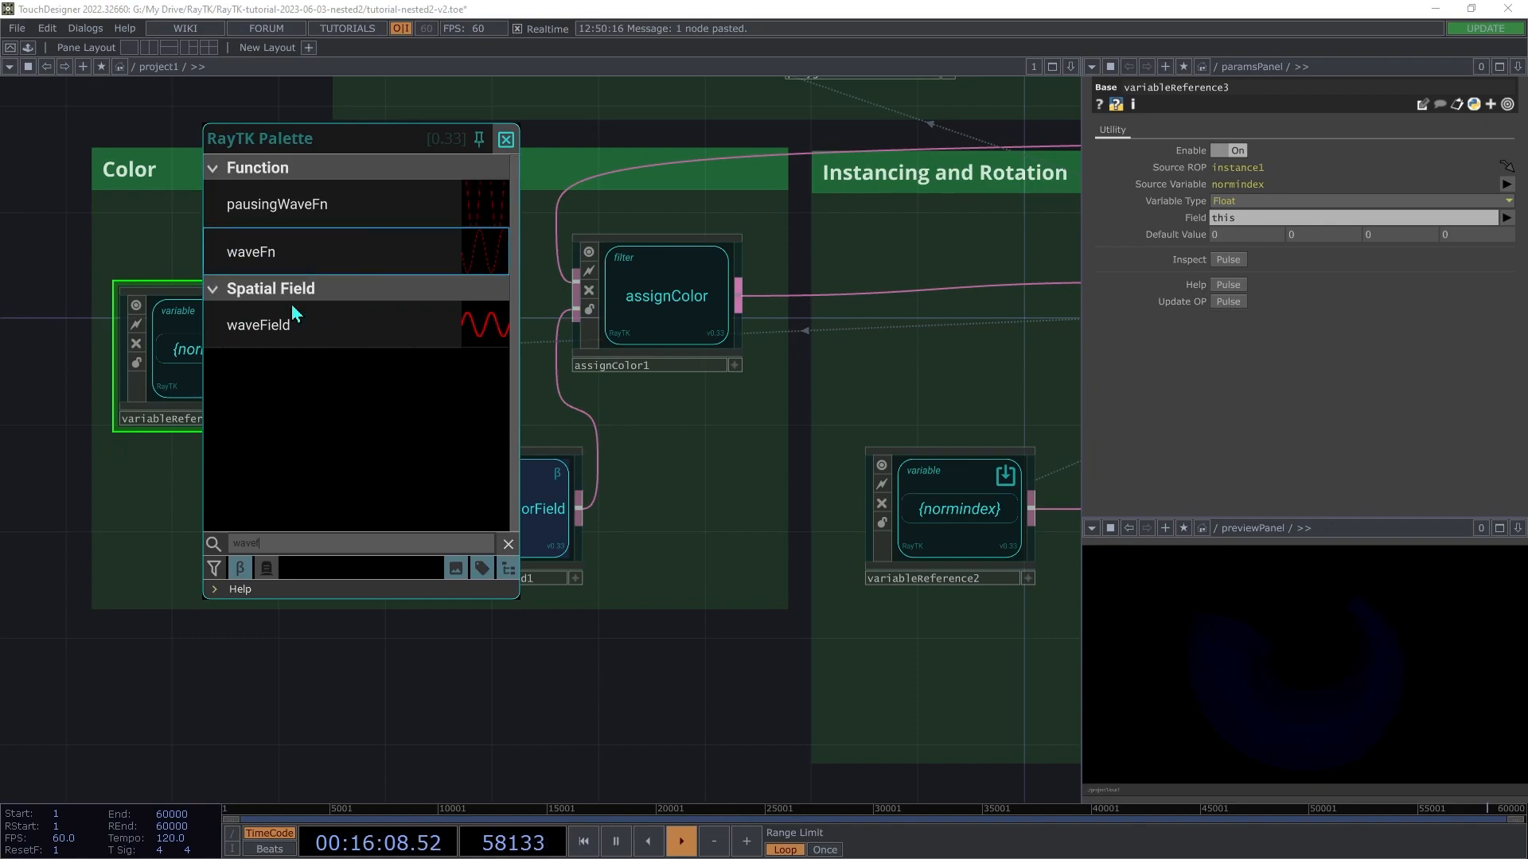
{"action": "left_click", "coordinate": [263, 326]}
{"action": "left_click_drag", "start_coordinate": [557, 424], "coordinate": [394, 384]}
{"action": "left_click_drag", "start_coordinate": [251, 358], "coordinate": [310, 324]}
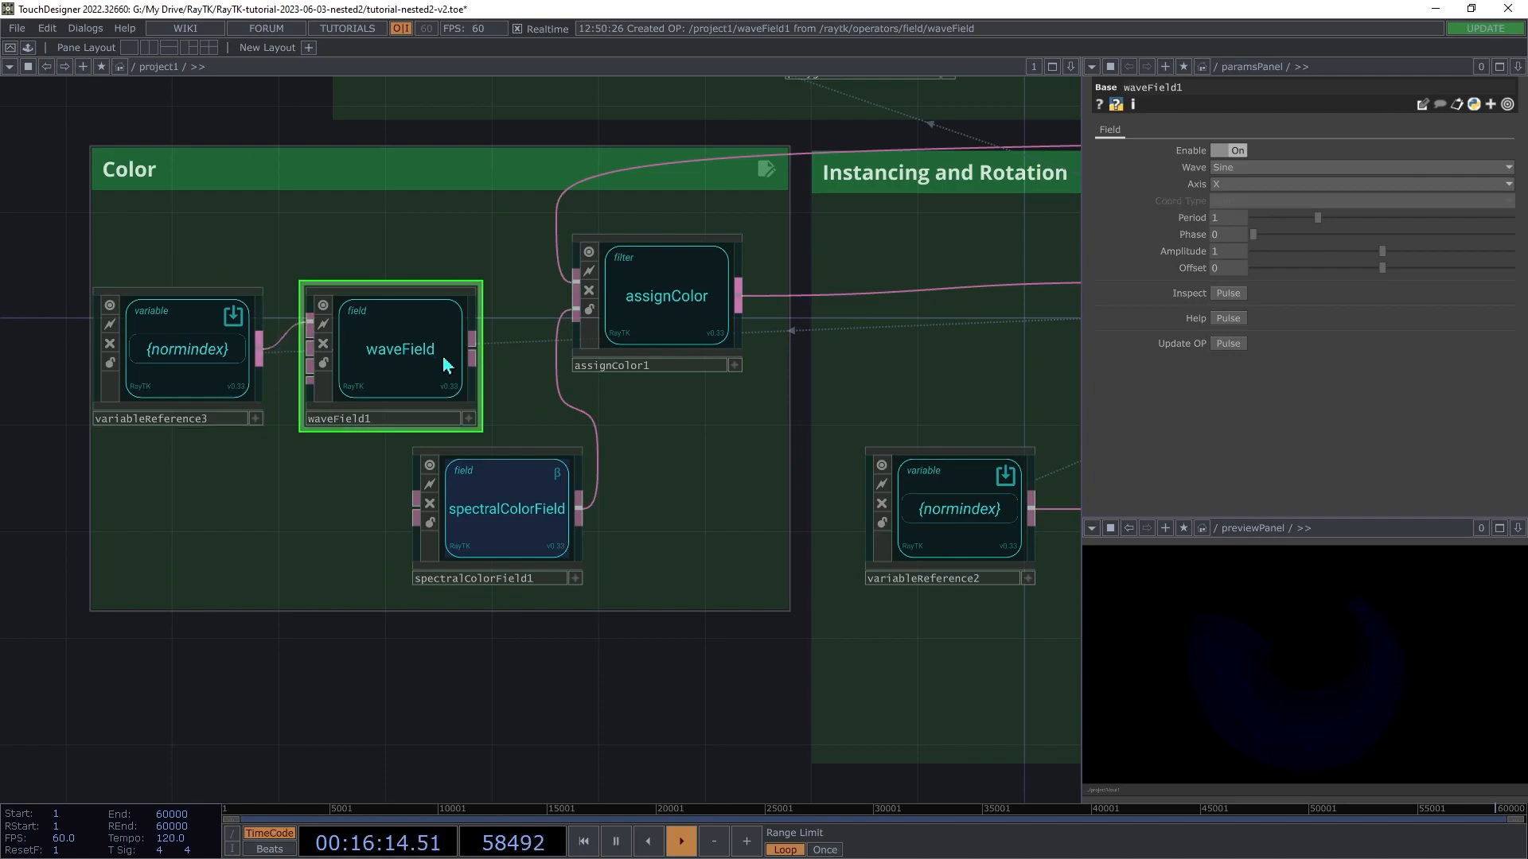
{"action": "left_click_drag", "start_coordinate": [472, 352], "coordinate": [421, 506]}
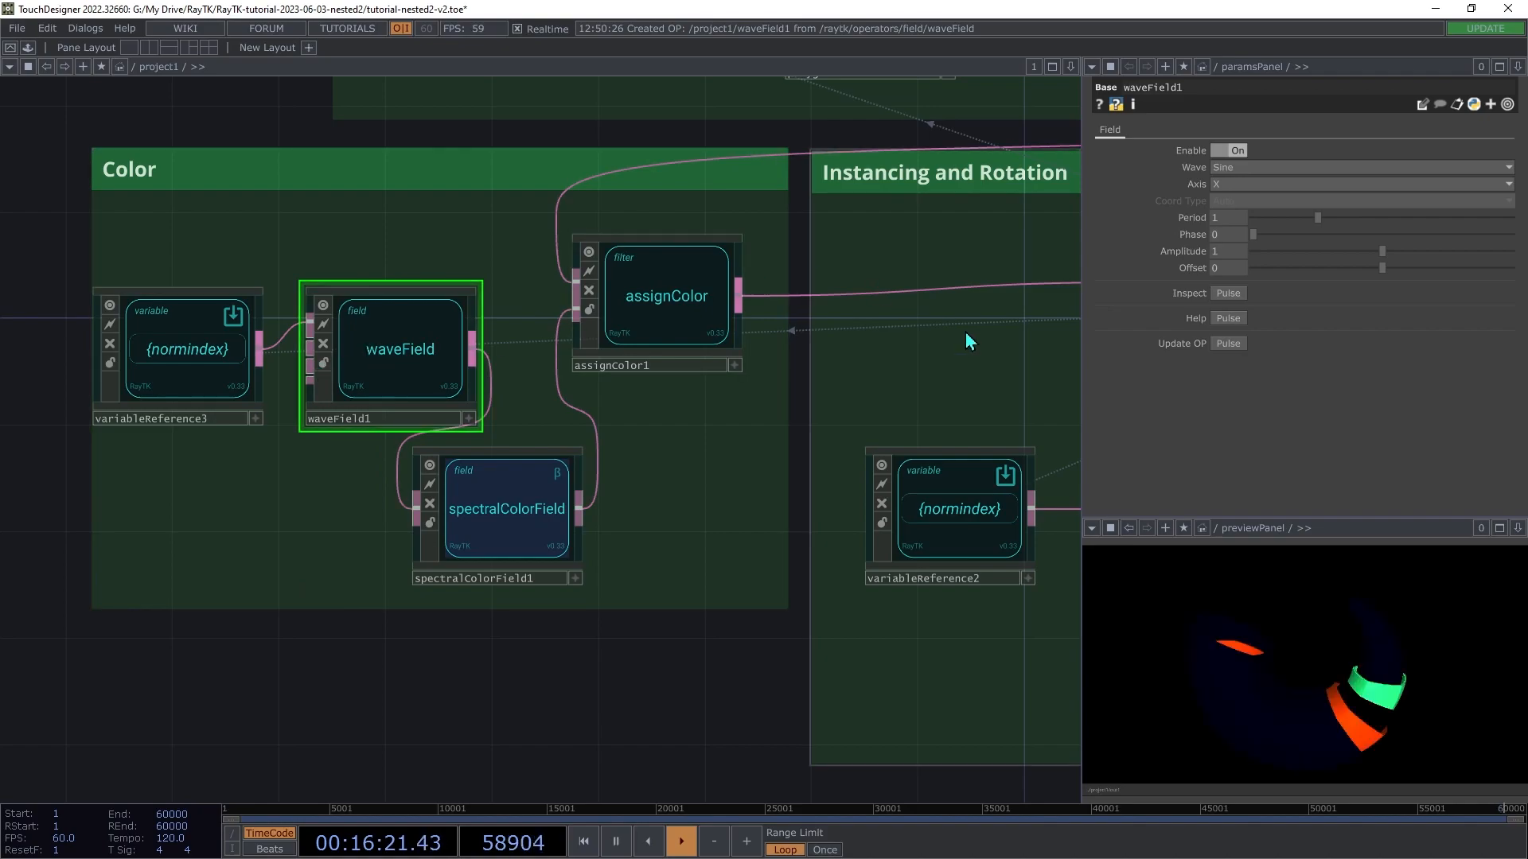
Step: Set waveField's amplitude to 0.25 and its offset to 0.5
{"action": "middle_click_drag", "start_coordinate": [1229, 270], "coordinate": [1241, 253]}
{"action": "middle_click_drag", "start_coordinate": [1233, 238], "coordinate": [1235, 241]}
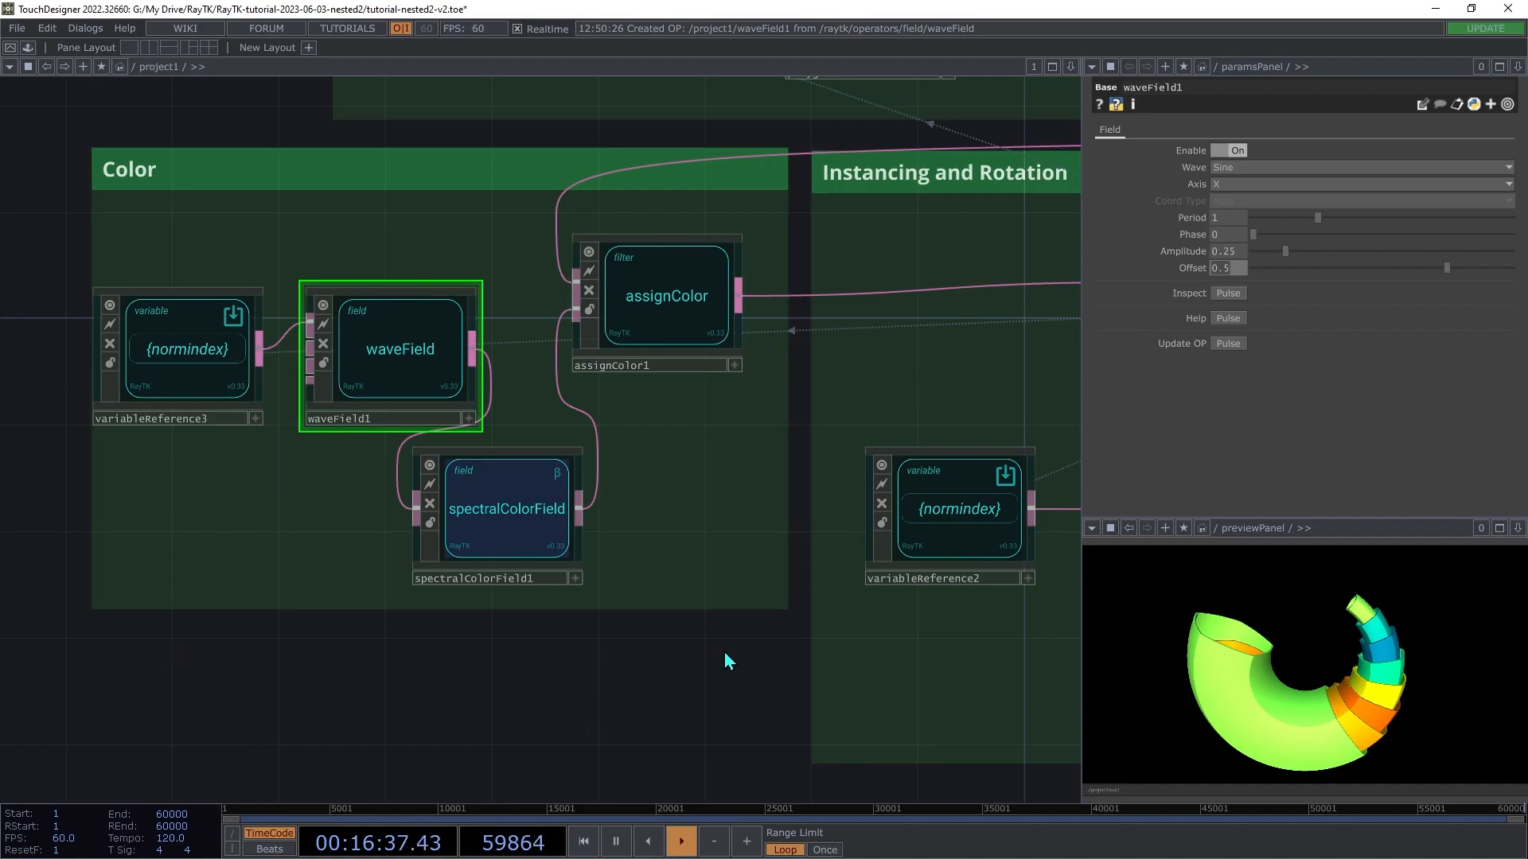
Step: Set waveField's phase to 0.8 and shift the normindex reference and waveField slightly toward assignColor
{"action": "left_click_drag", "start_coordinate": [1262, 236], "coordinate": [1448, 261]}
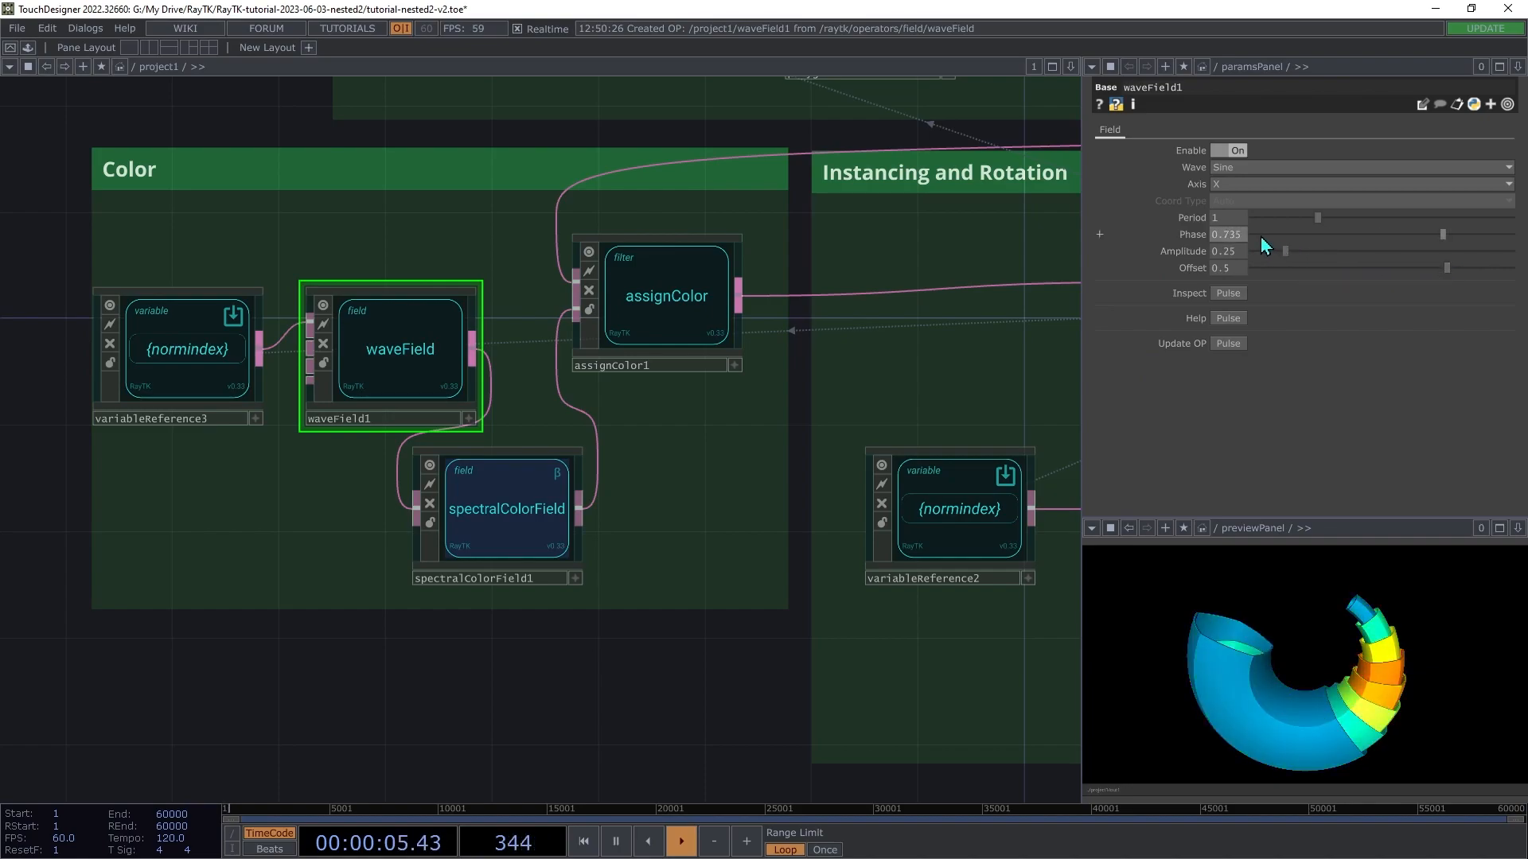
{"action": "double_click", "coordinate": [1226, 237]}
{"action": "type", "text": "8"}
{"action": "key", "text": "Tab"}
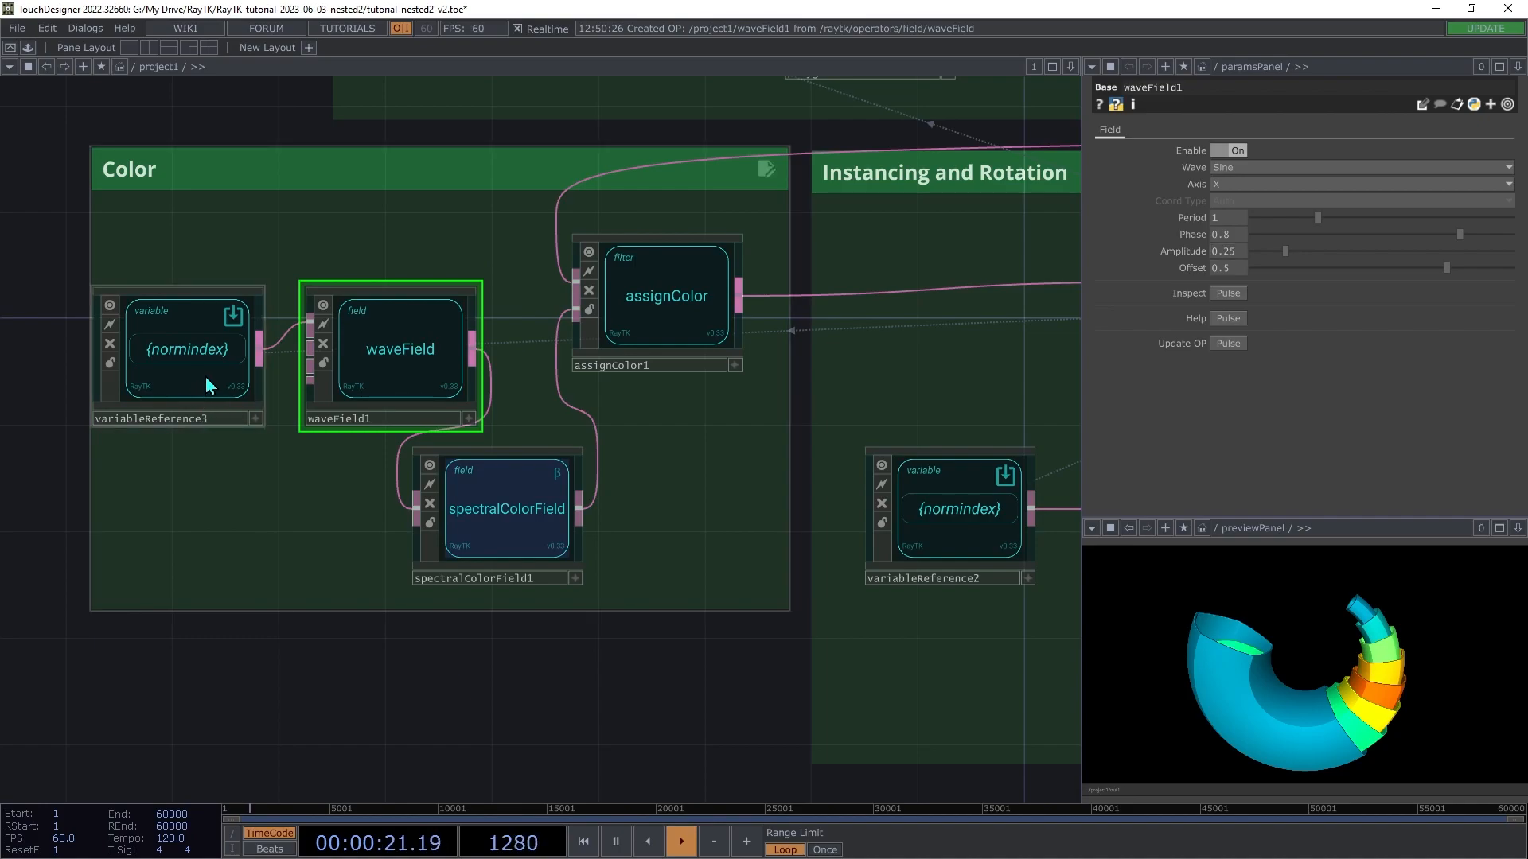
{"action": "left_click_drag", "start_coordinate": [205, 378], "coordinate": [231, 379]}
{"action": "left_click_drag", "start_coordinate": [419, 353], "coordinate": [447, 355]}
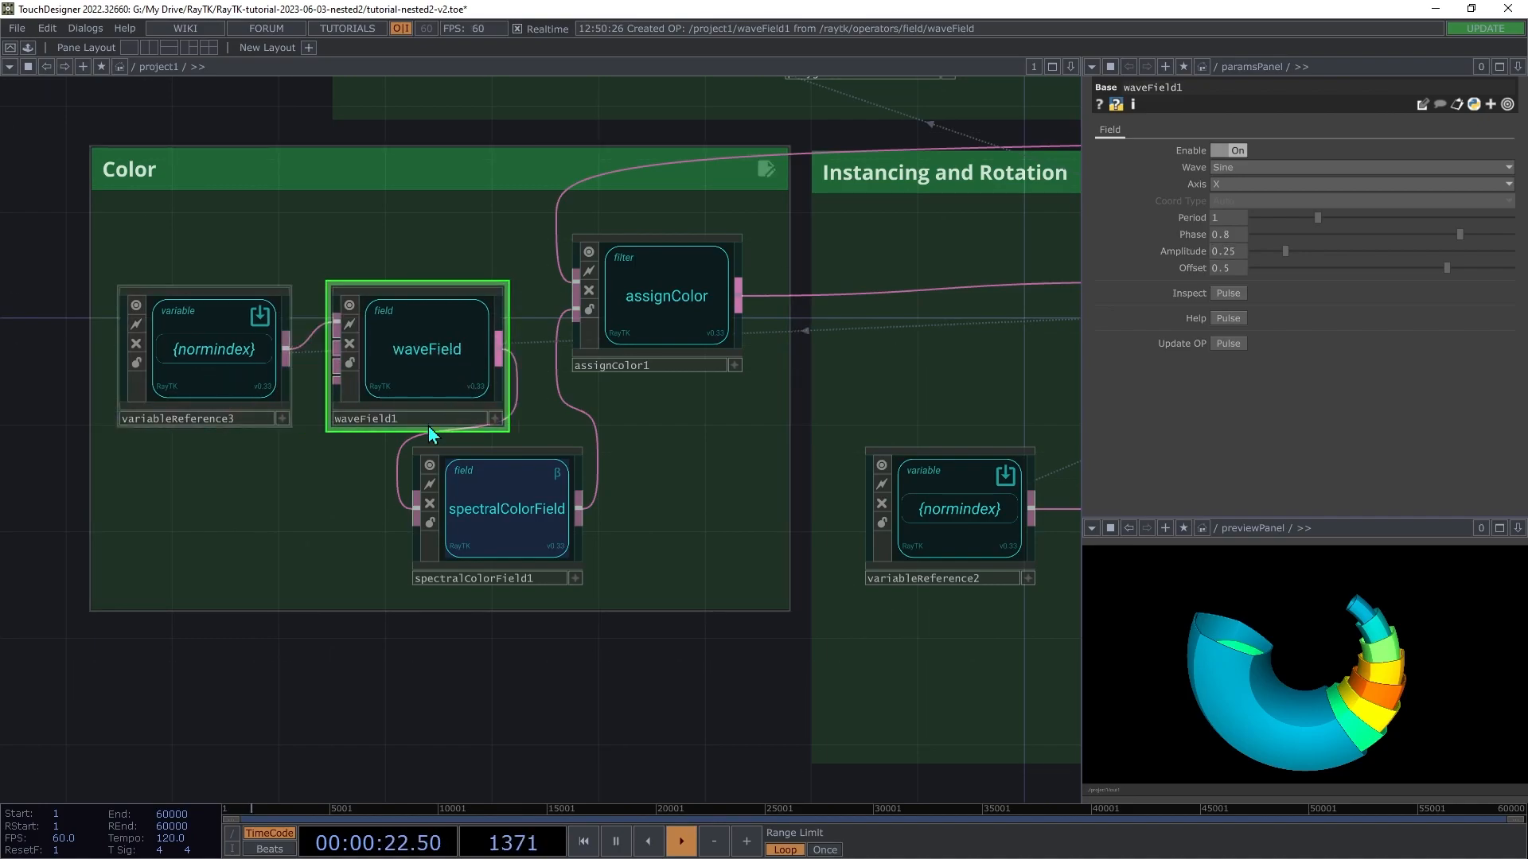
Step: Set the pointLight's position to 6, 8, 6 in the Renderer section
{"action": "key", "text": "h"}
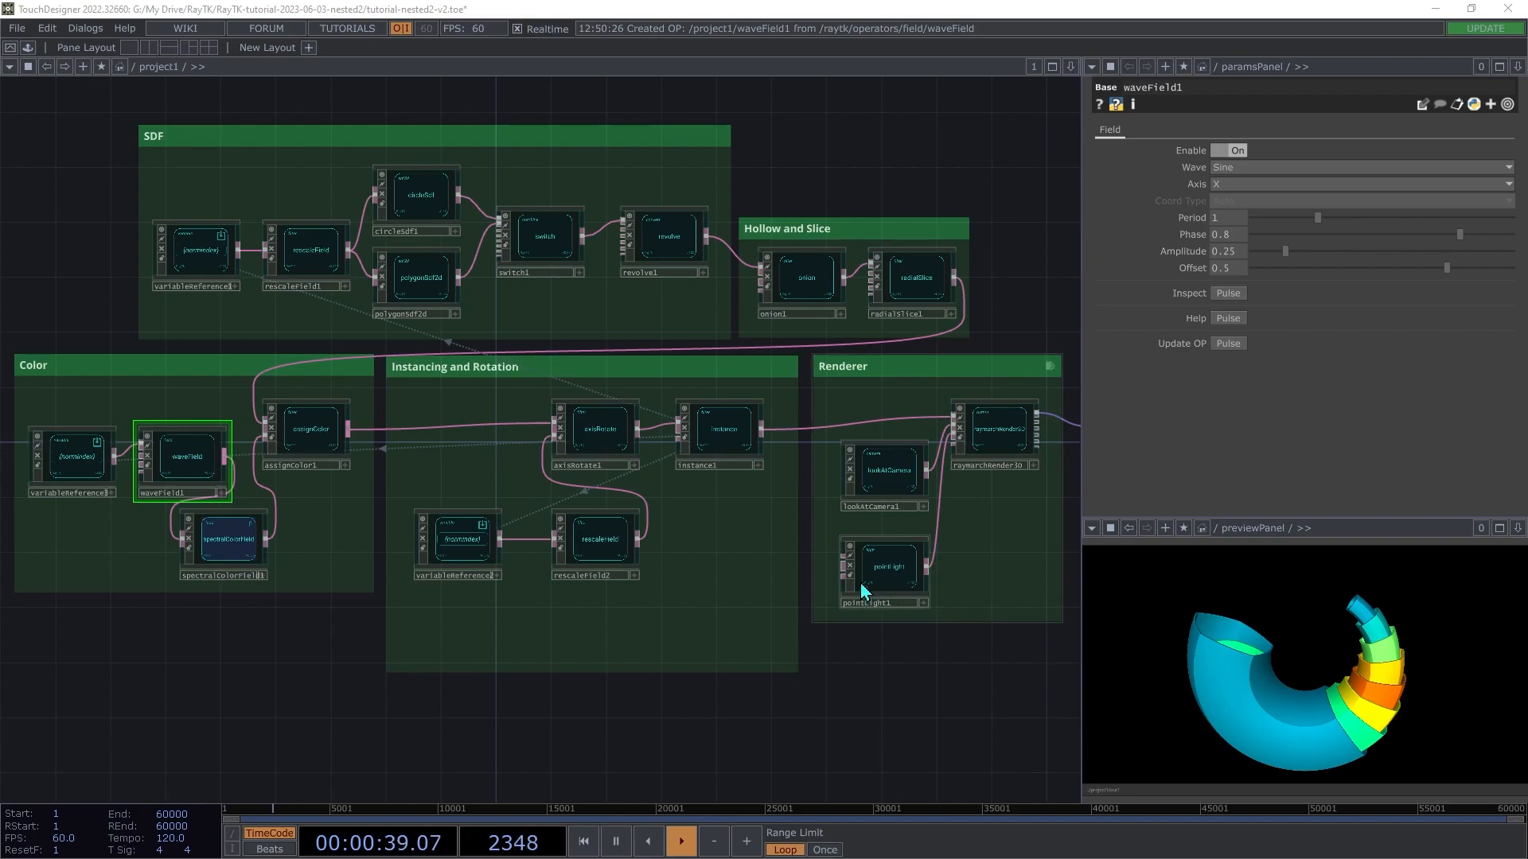
{"action": "left_click", "coordinate": [900, 579]}
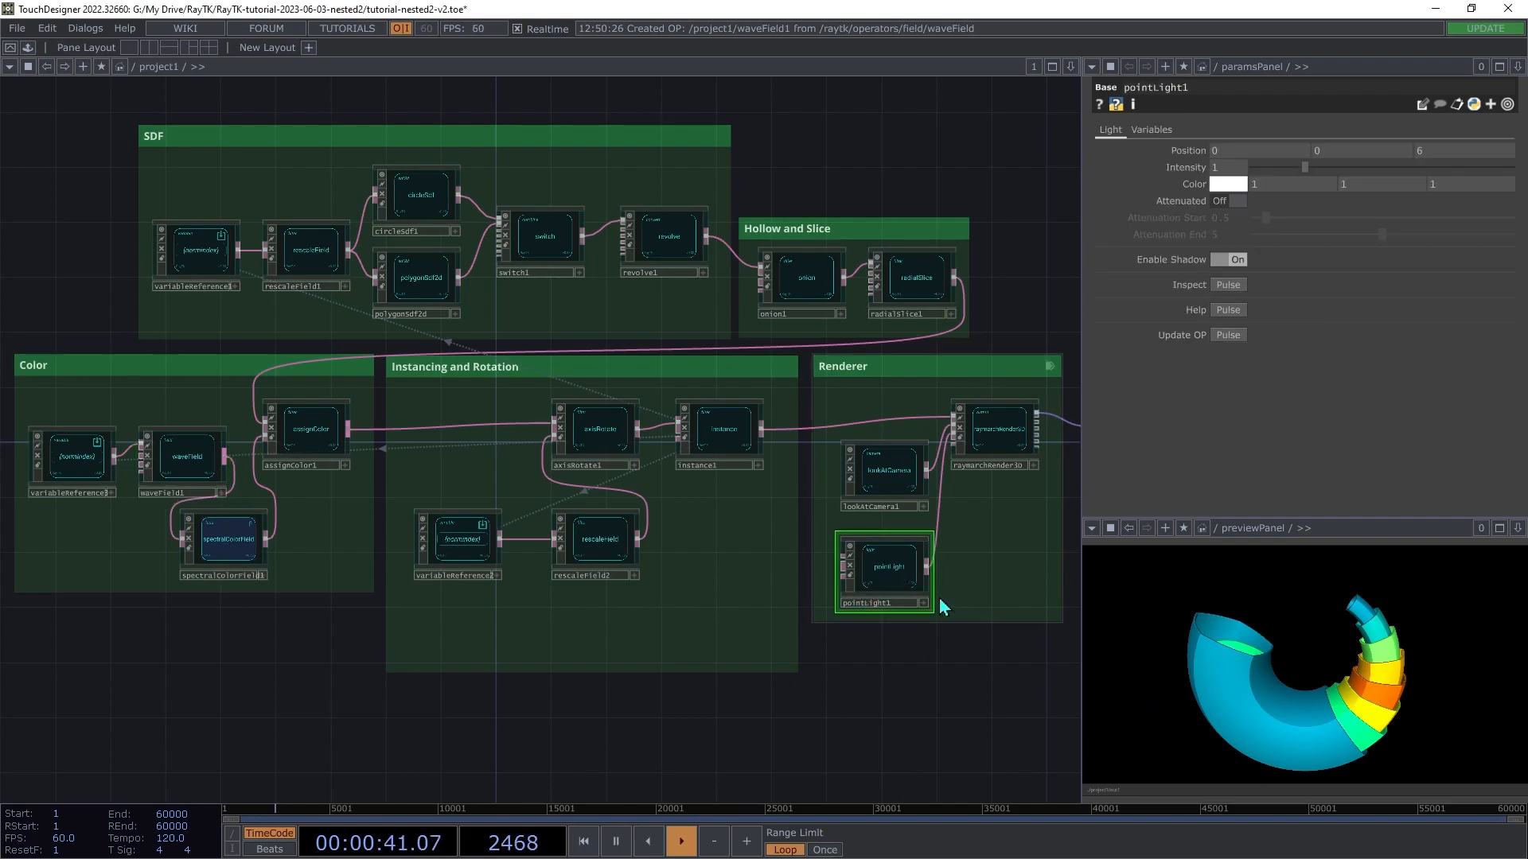
{"action": "middle_click_drag", "start_coordinate": [1268, 155], "coordinate": [1272, 125]}
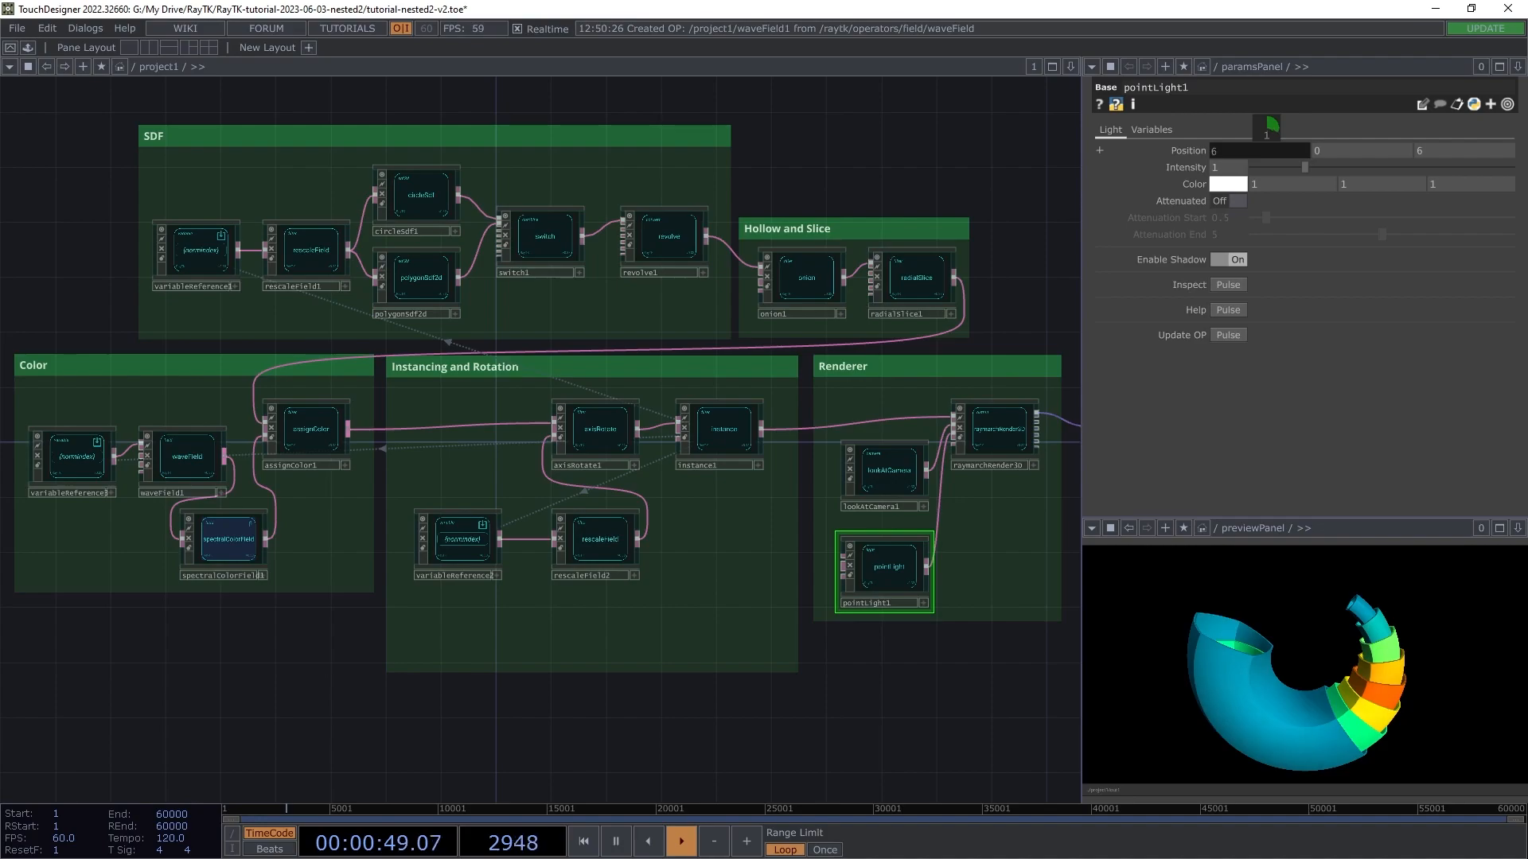
{"action": "middle_click_drag", "start_coordinate": [1272, 125], "coordinate": [1346, 152]}
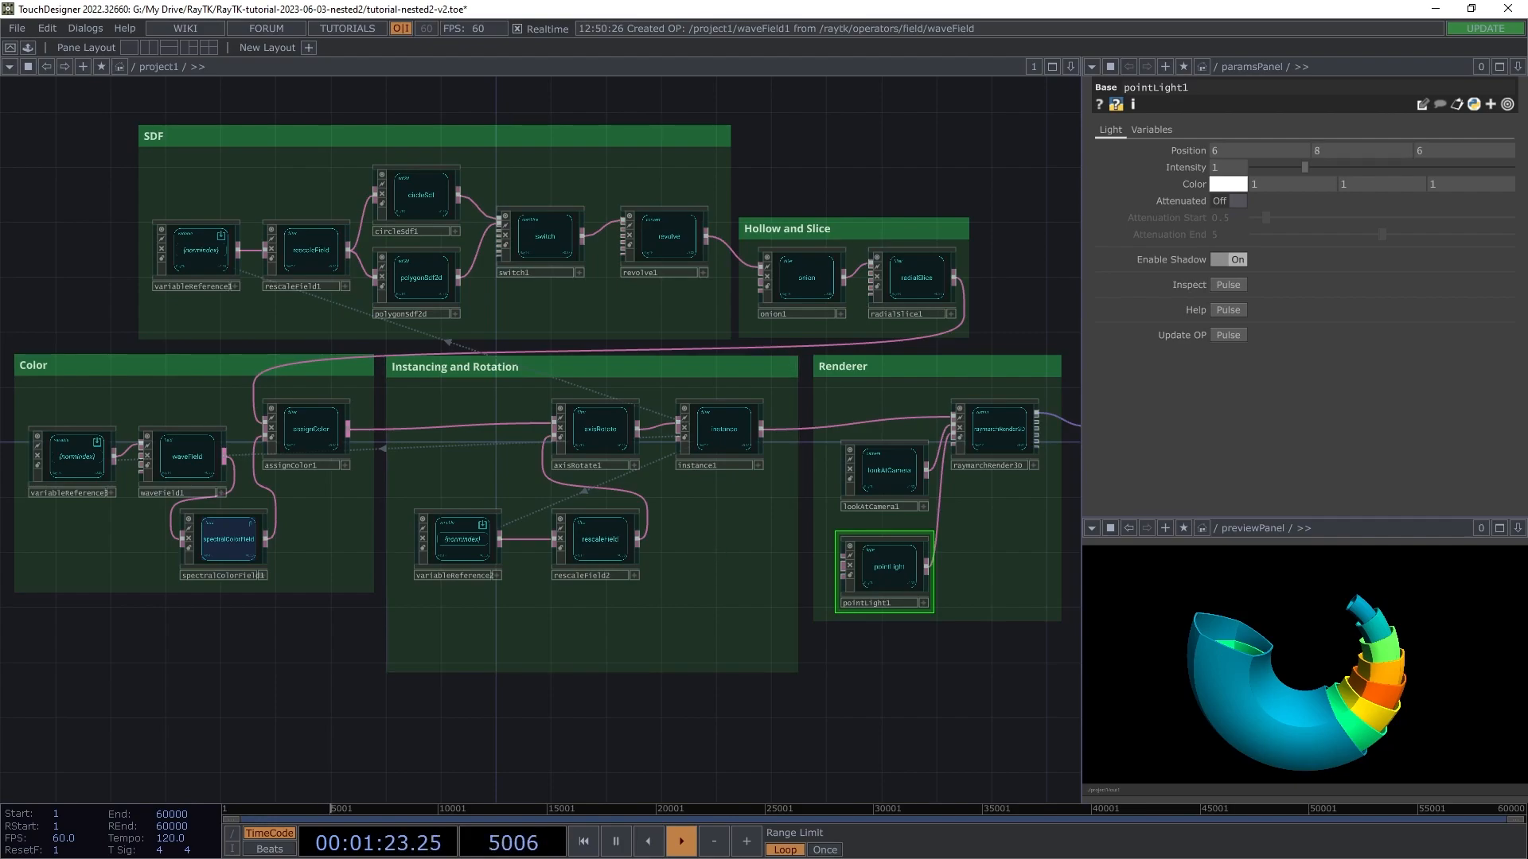
Step: Animate Output Low (1) of the Instancing and Rotation rescaleField with an LFO and place the generated nodes beneath it
{"action": "scroll", "coordinate": [630, 570], "scroll_direction": "up", "scroll_amount": 5}
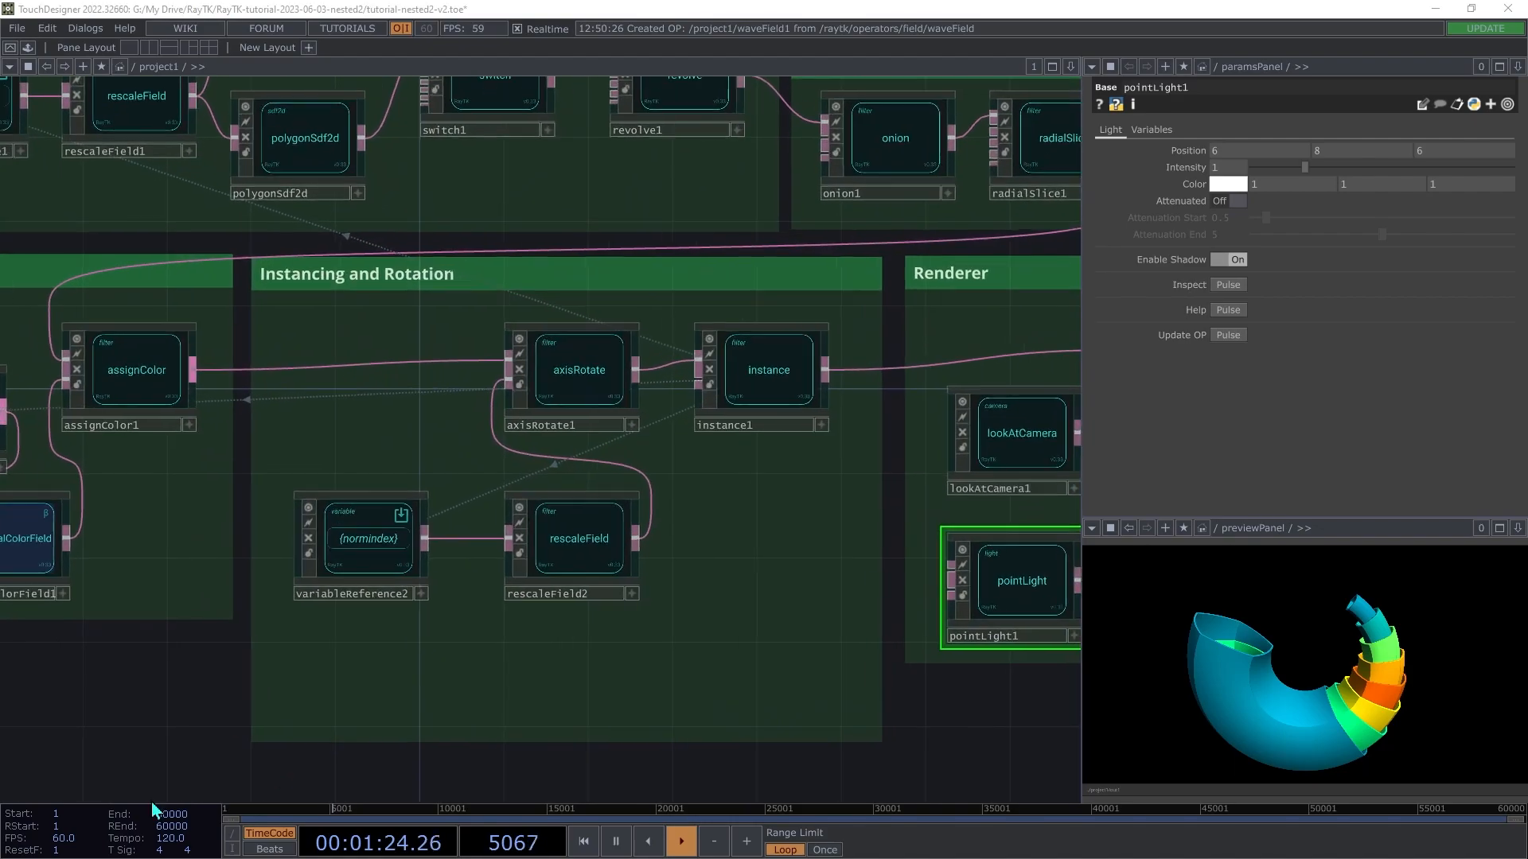
{"action": "left_click_drag", "start_coordinate": [682, 459], "coordinate": [239, 523]}
{"action": "left_click", "coordinate": [537, 517]}
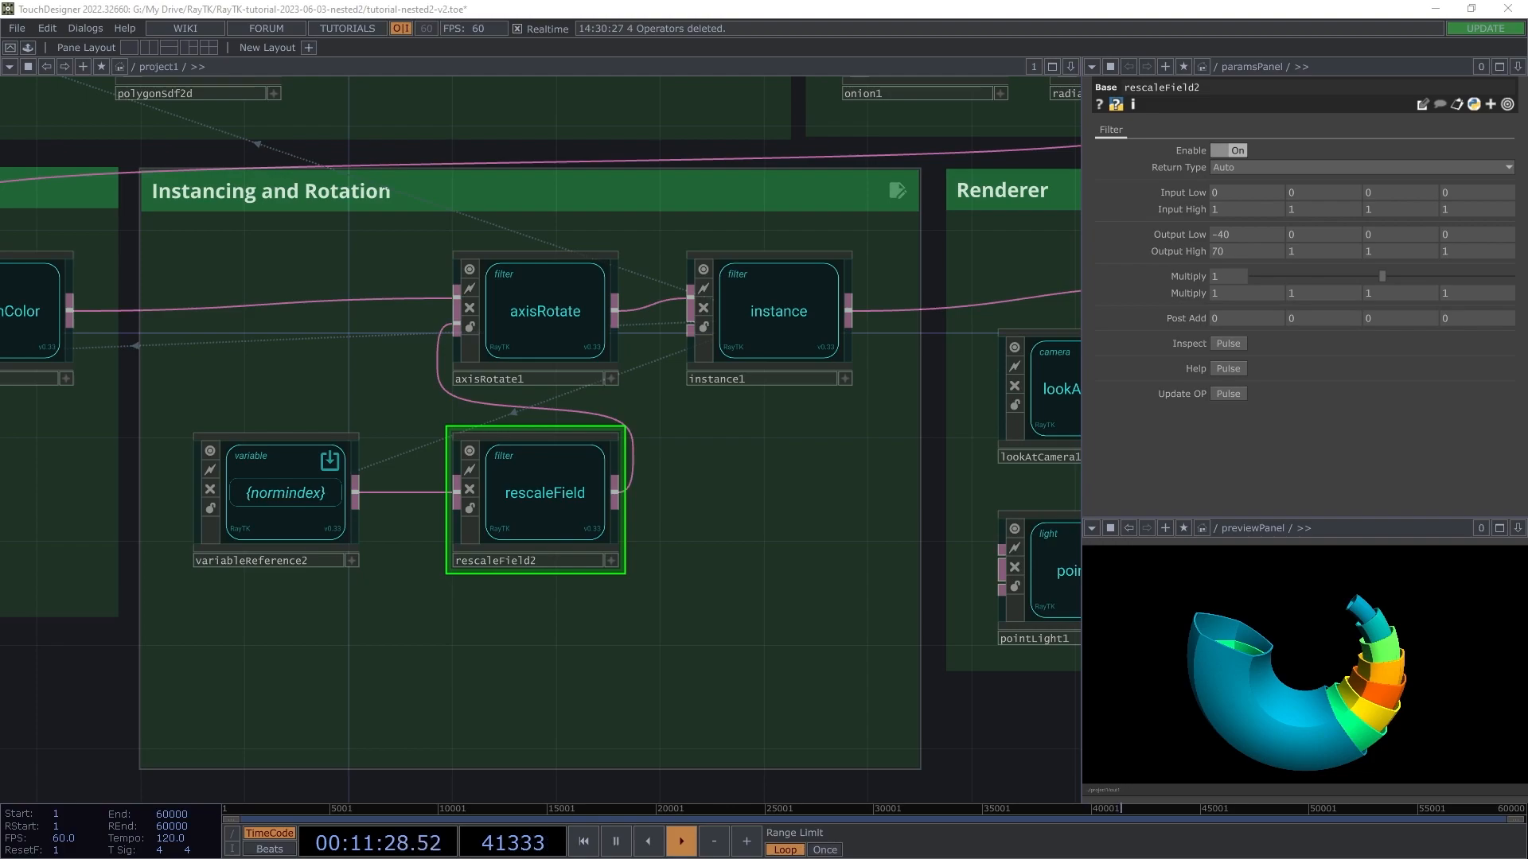
{"action": "key", "text": "alt+e"}
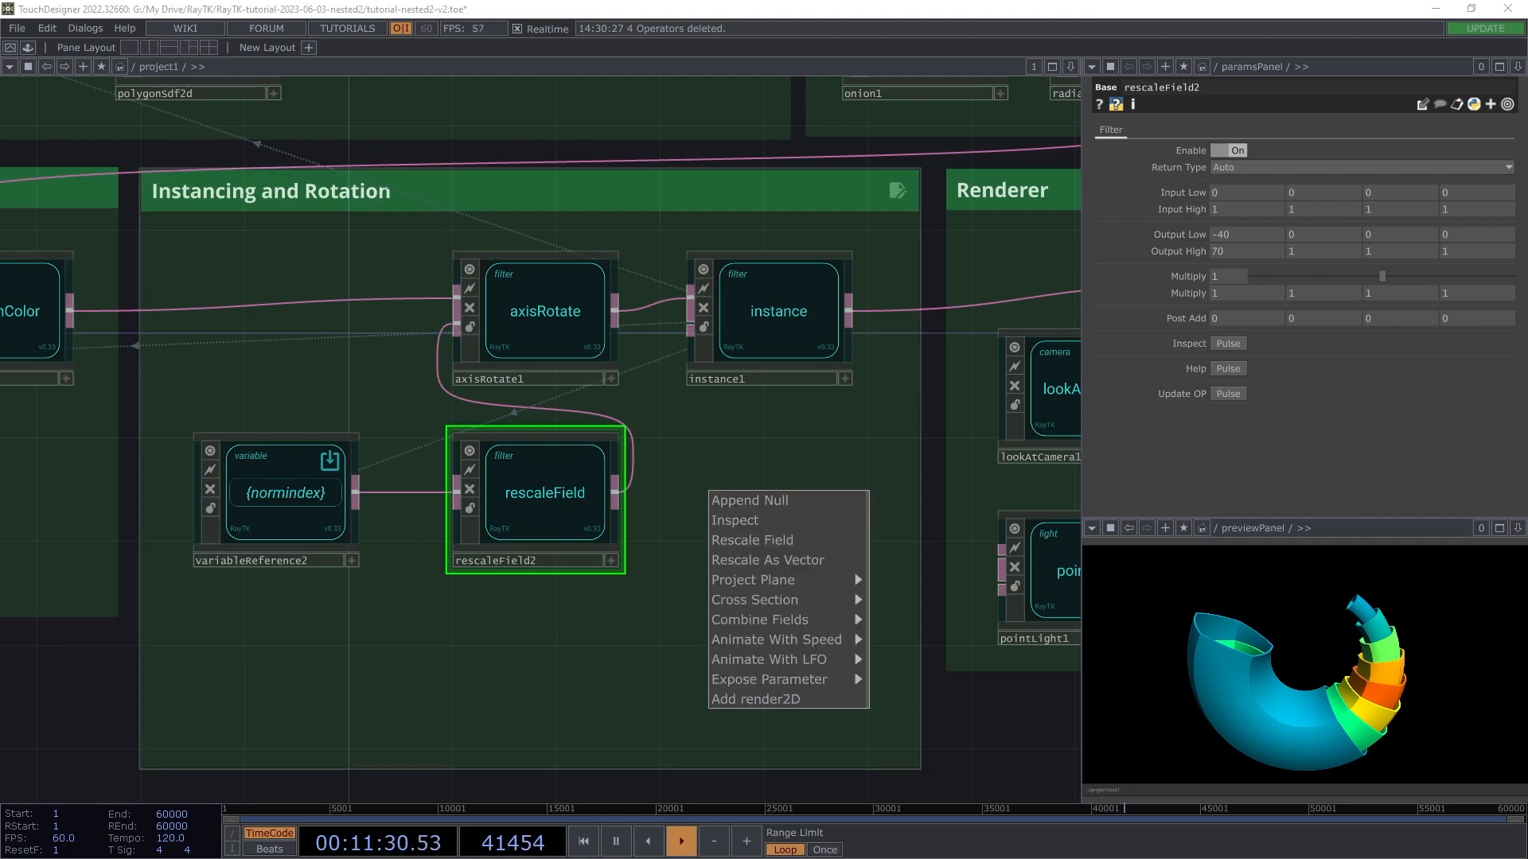
{"action": "mouse_move", "coordinate": [787, 659]}
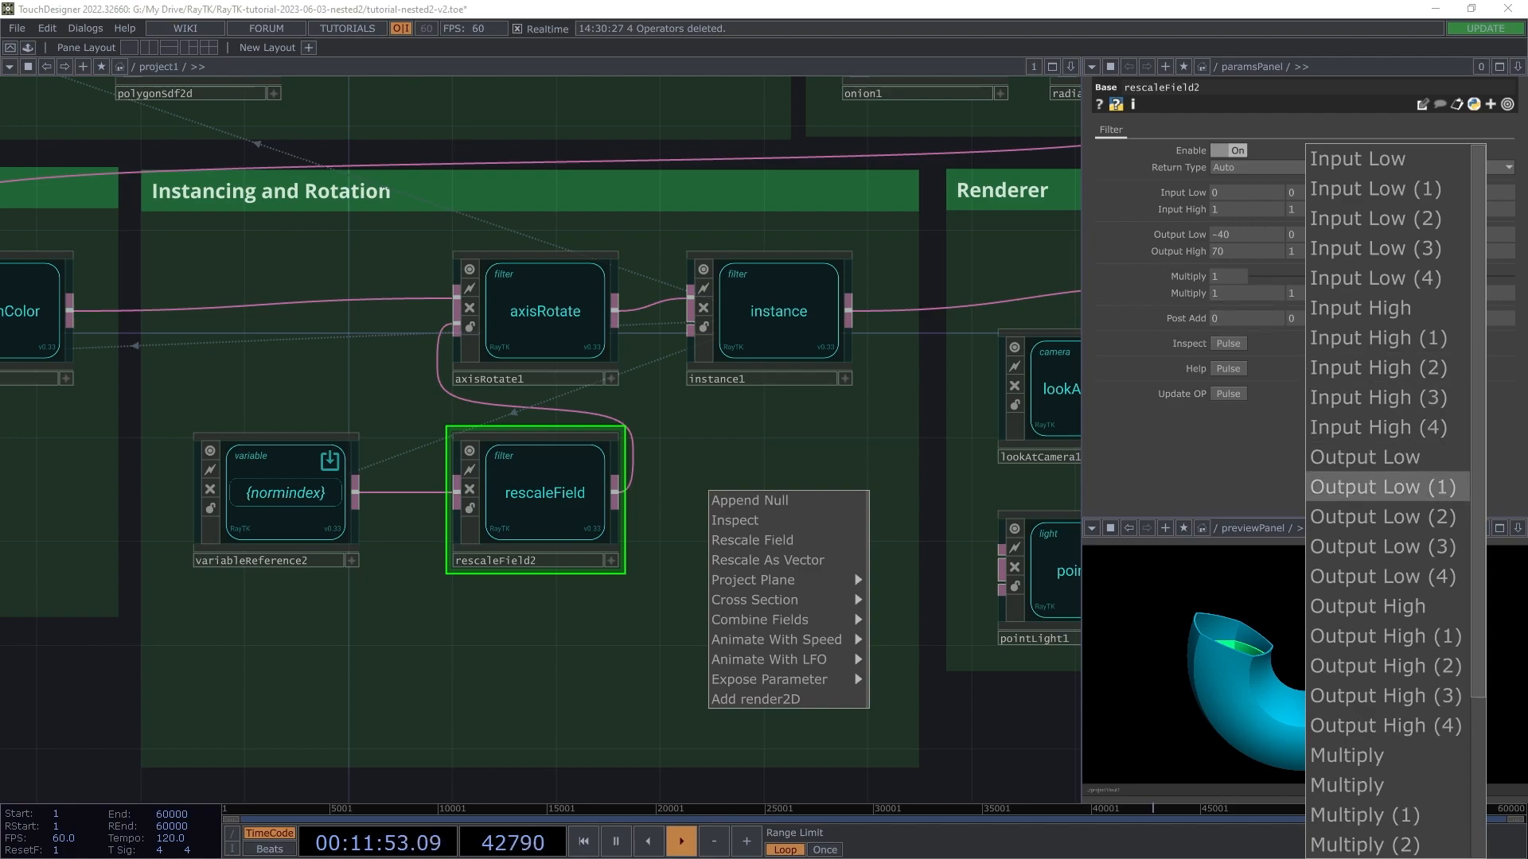
{"action": "left_click", "coordinate": [1381, 487]}
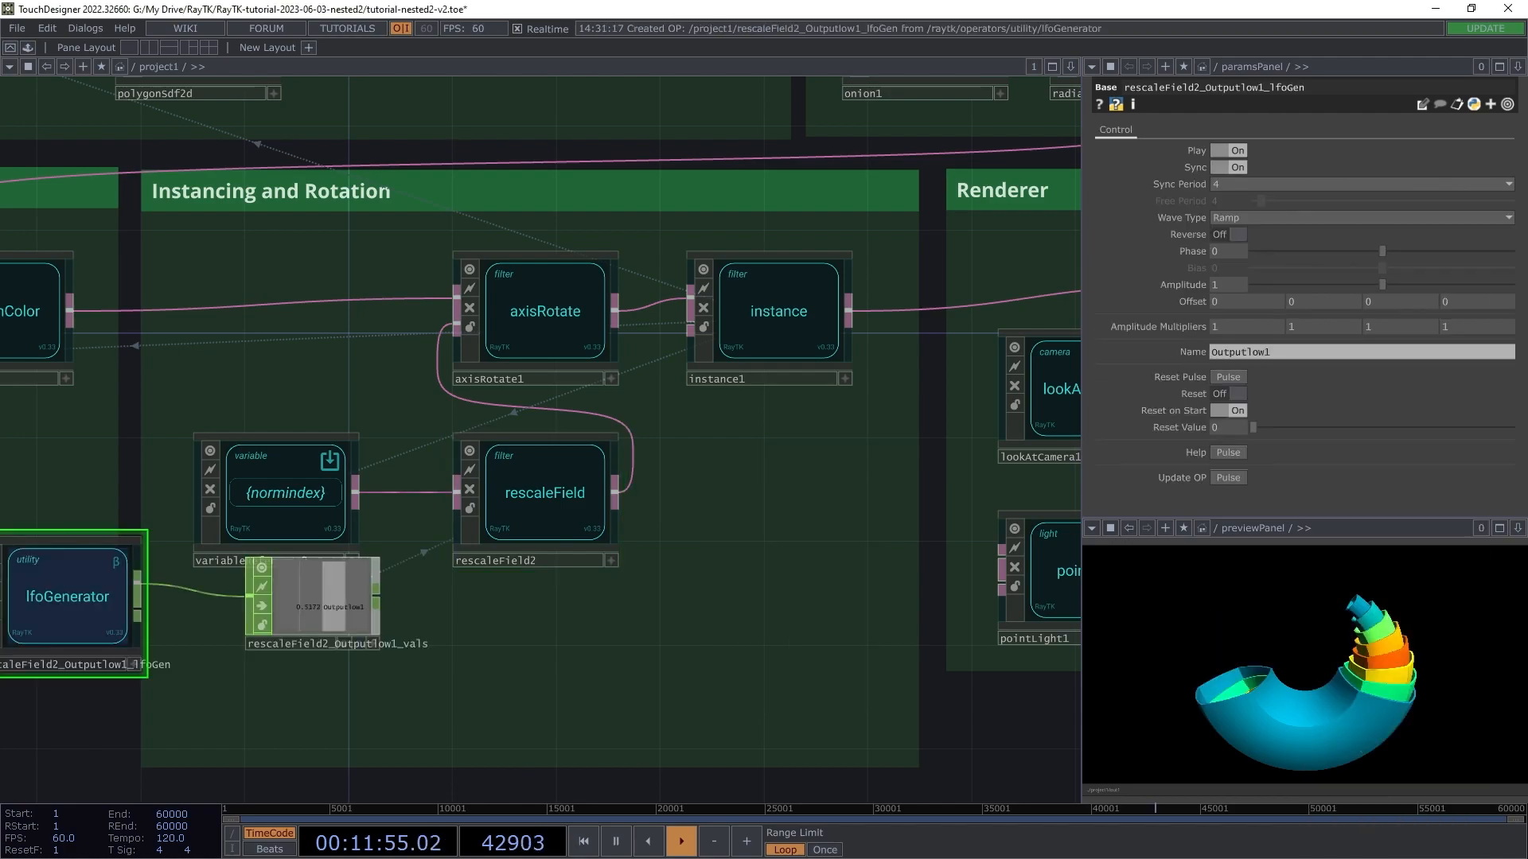
{"action": "left_click", "coordinate": [312, 599], "text": "shift"}
{"action": "left_click_drag", "start_coordinate": [68, 596], "coordinate": [287, 649]}
{"action": "left_click_drag", "start_coordinate": [530, 648], "coordinate": [468, 643]}
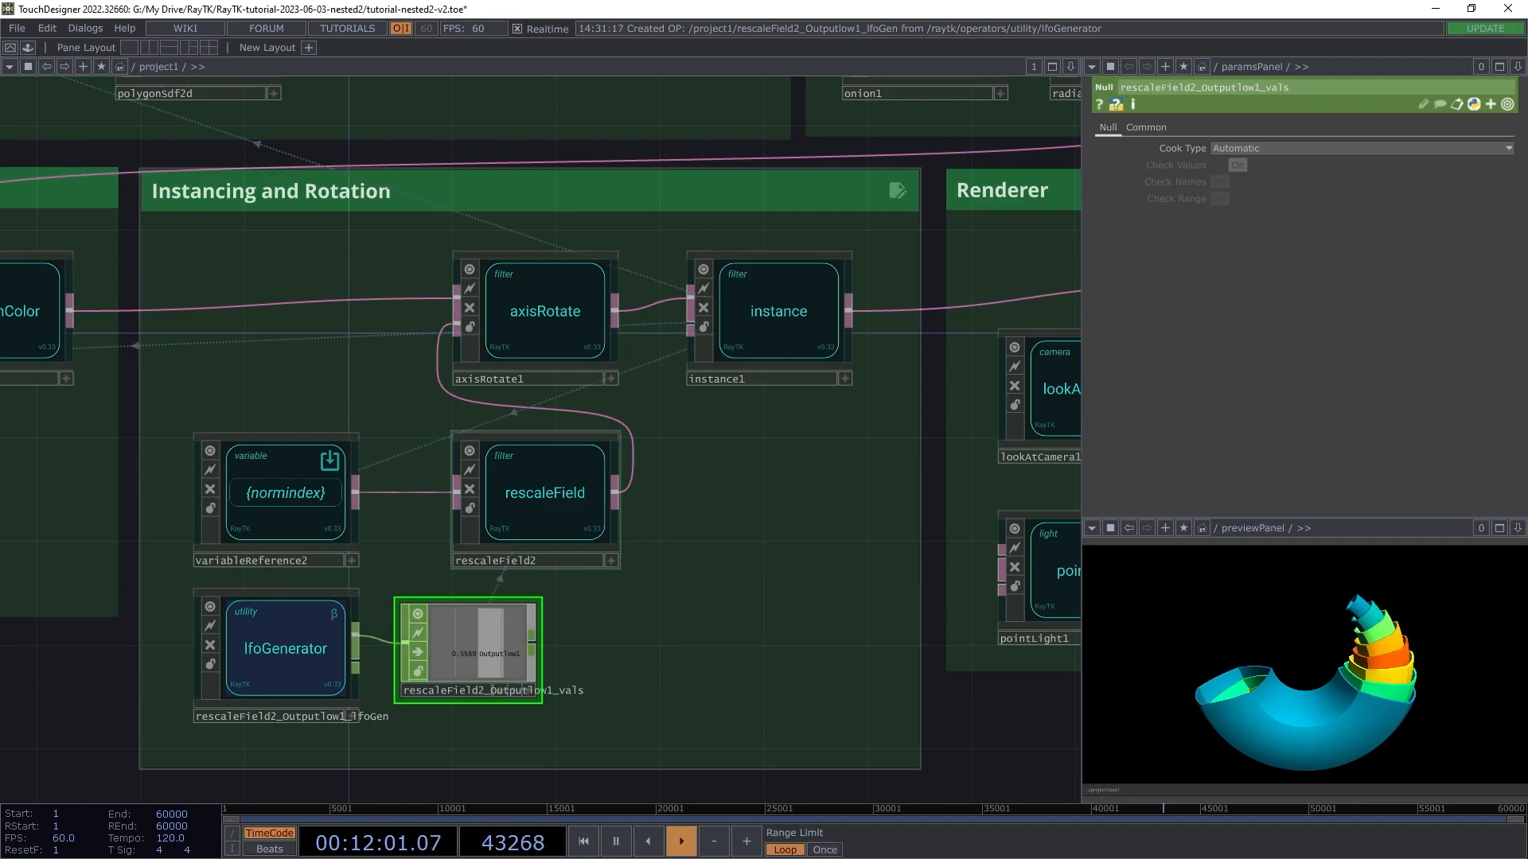
Step: Animate Output High (1) of the same rescaleField with a second LFO
{"action": "left_click", "coordinate": [544, 509]}
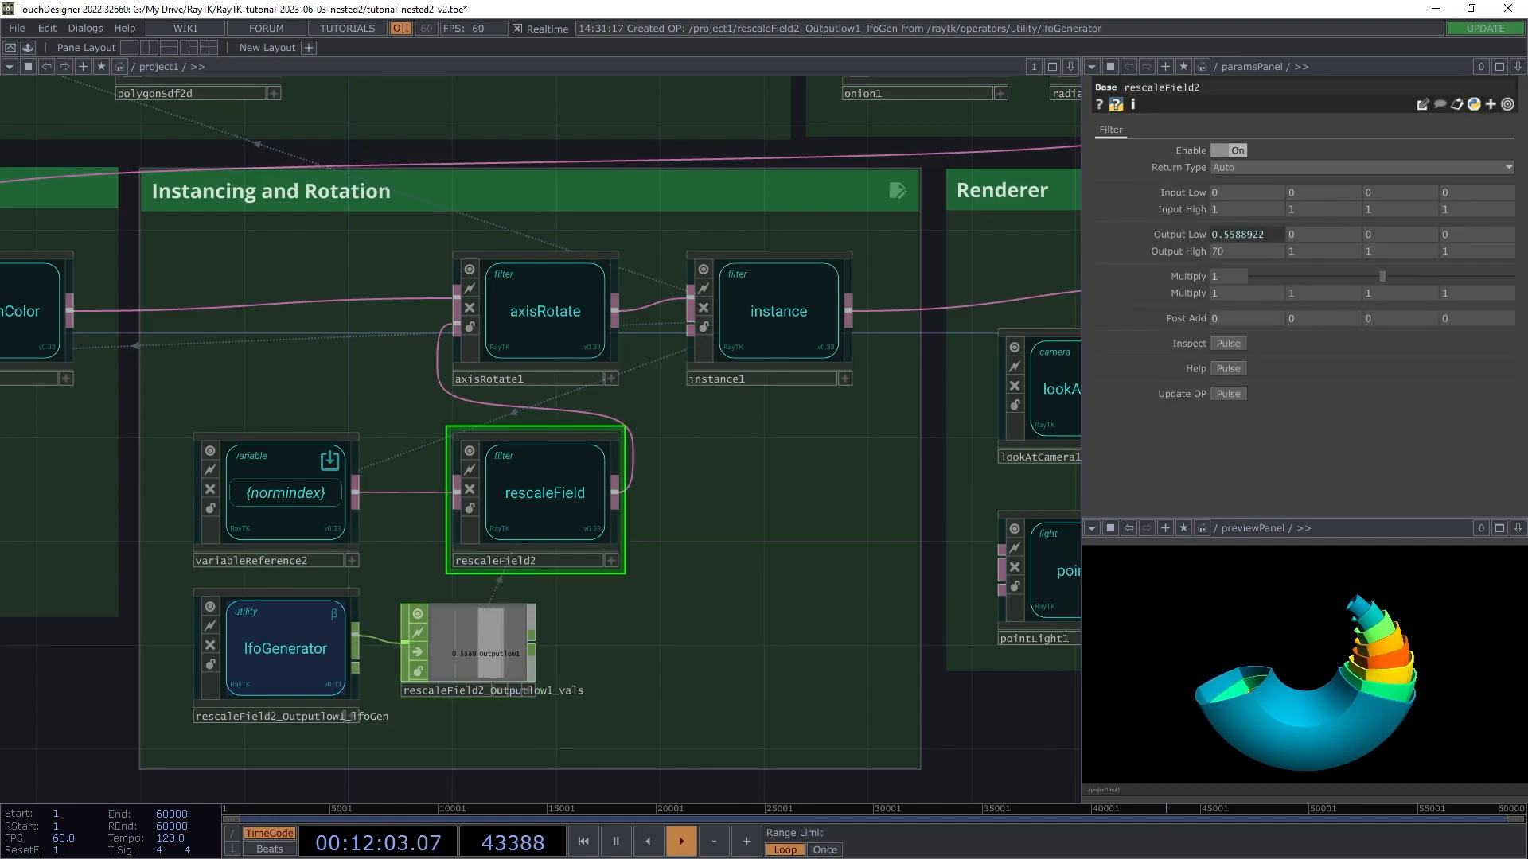
{"action": "key", "text": "alt+e"}
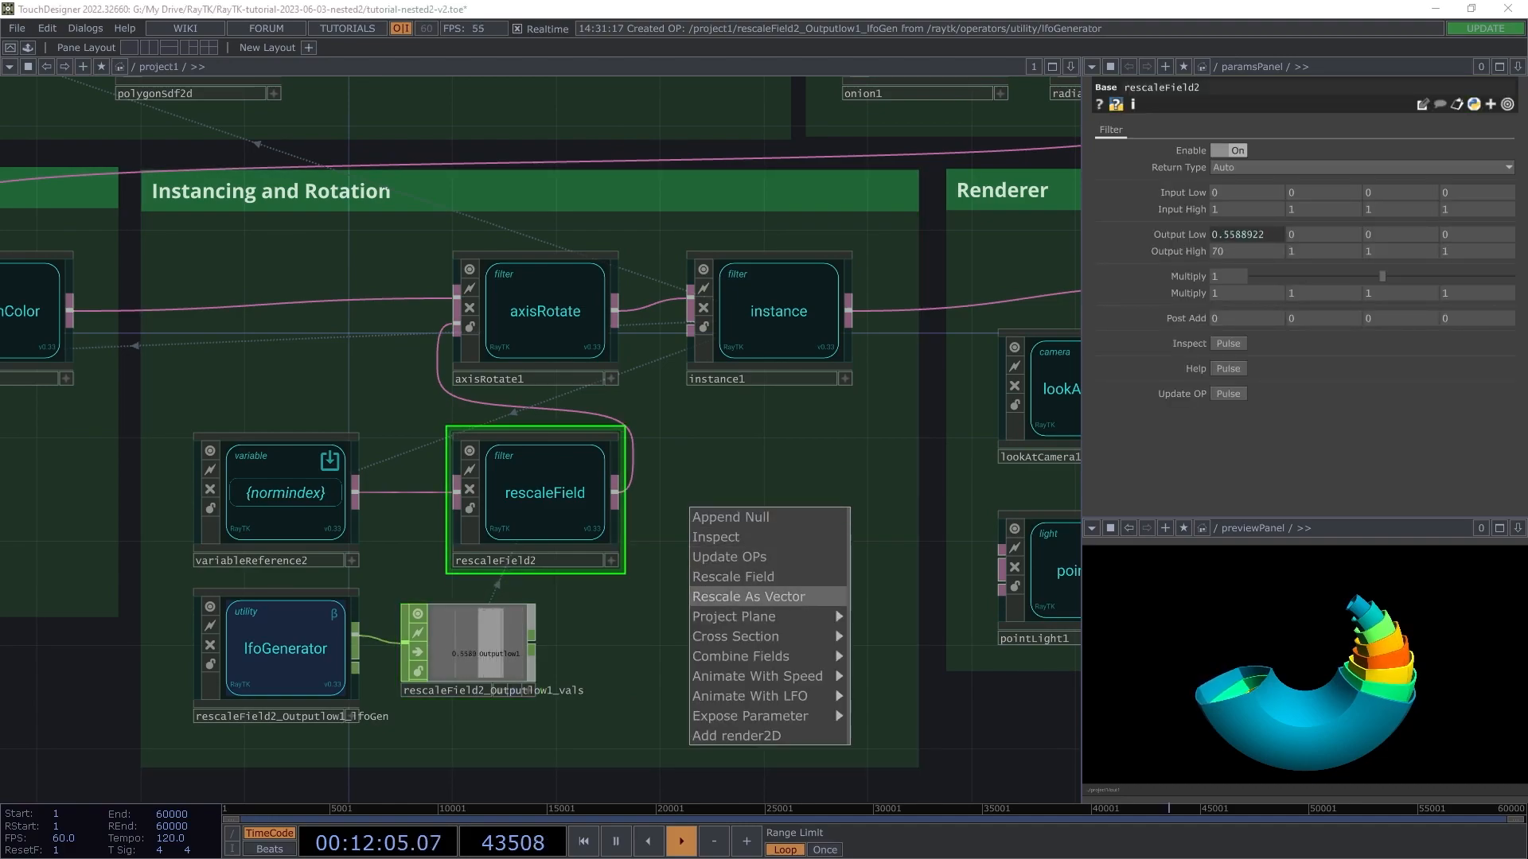
{"action": "mouse_move", "coordinate": [750, 696]}
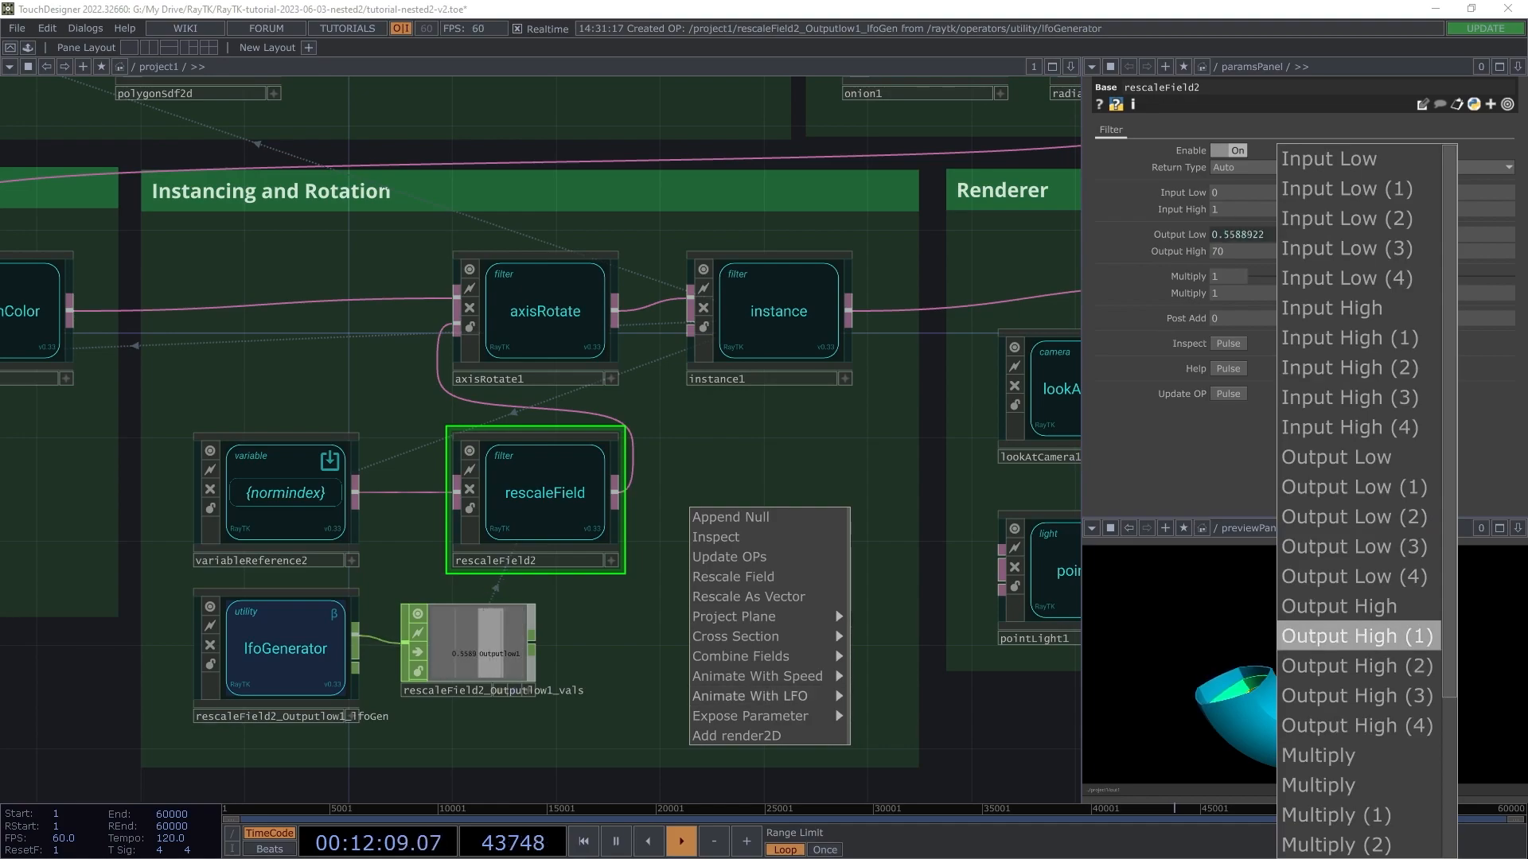
{"action": "left_click", "coordinate": [1356, 636]}
Step: Arrange the Output High lfoGenerator and its values node in one row beside the Output Low pair
{"action": "left_click", "coordinate": [67, 597], "text": "shift"}
{"action": "left_click_drag", "start_coordinate": [67, 596], "coordinate": [675, 649]}
{"action": "left_click", "coordinate": [919, 648]}
{"action": "left_click_drag", "start_coordinate": [919, 648], "coordinate": [831, 643]}
{"action": "mouse_move", "coordinate": [674, 648]}
{"action": "left_mouse_down"}
{"action": "mouse_move", "coordinate": [620, 648]}
{"action": "mouse_move", "coordinate": [649, 649]}
{"action": "left_mouse_up"}
{"action": "left_click_drag", "start_coordinate": [470, 648], "coordinate": [444, 648]}
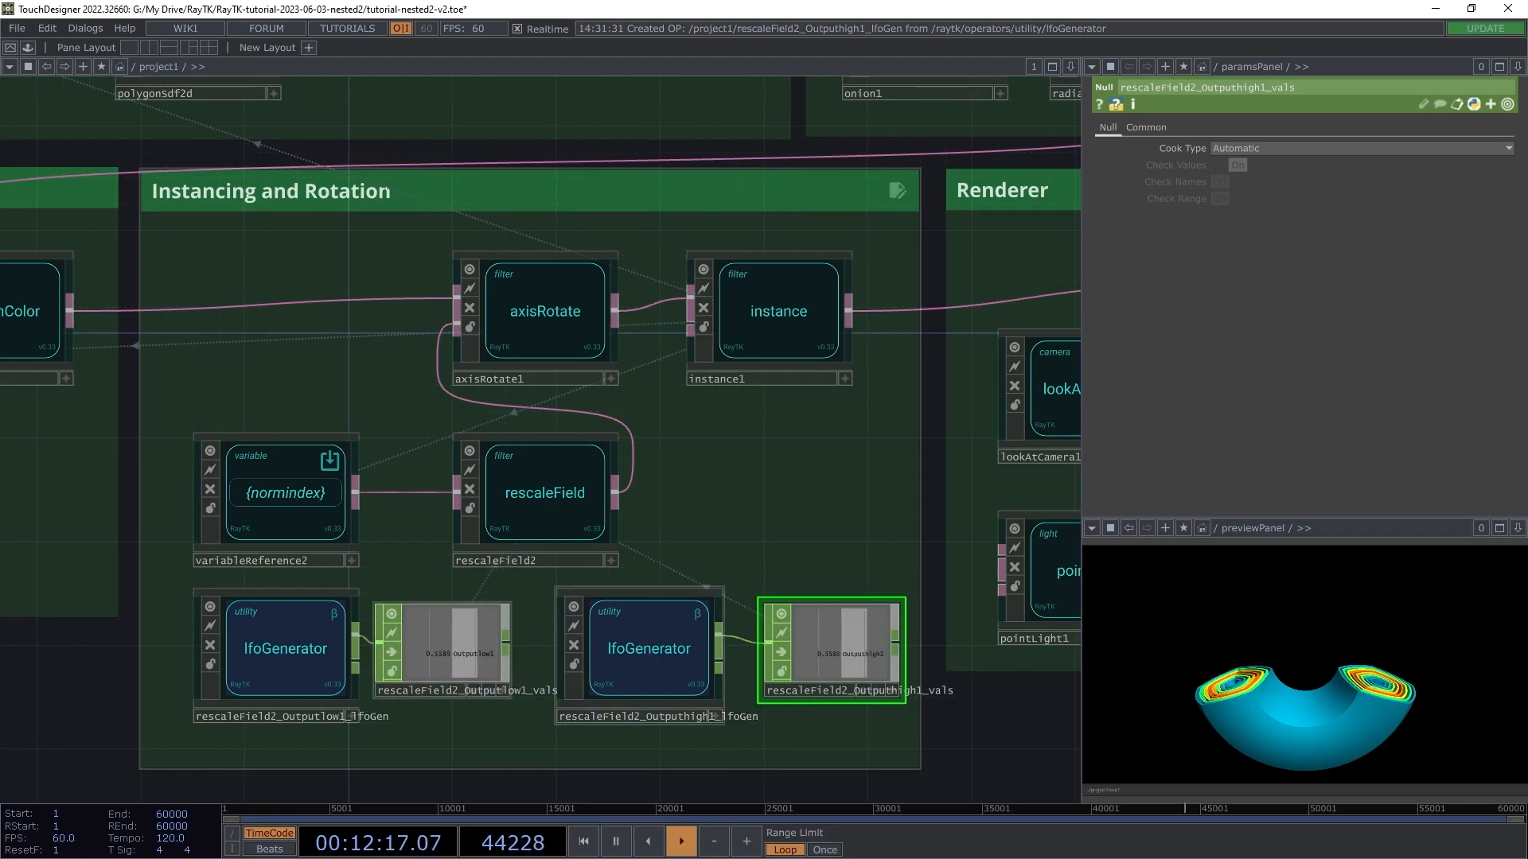
{"action": "left_click_drag", "start_coordinate": [285, 648], "coordinate": [259, 648]}
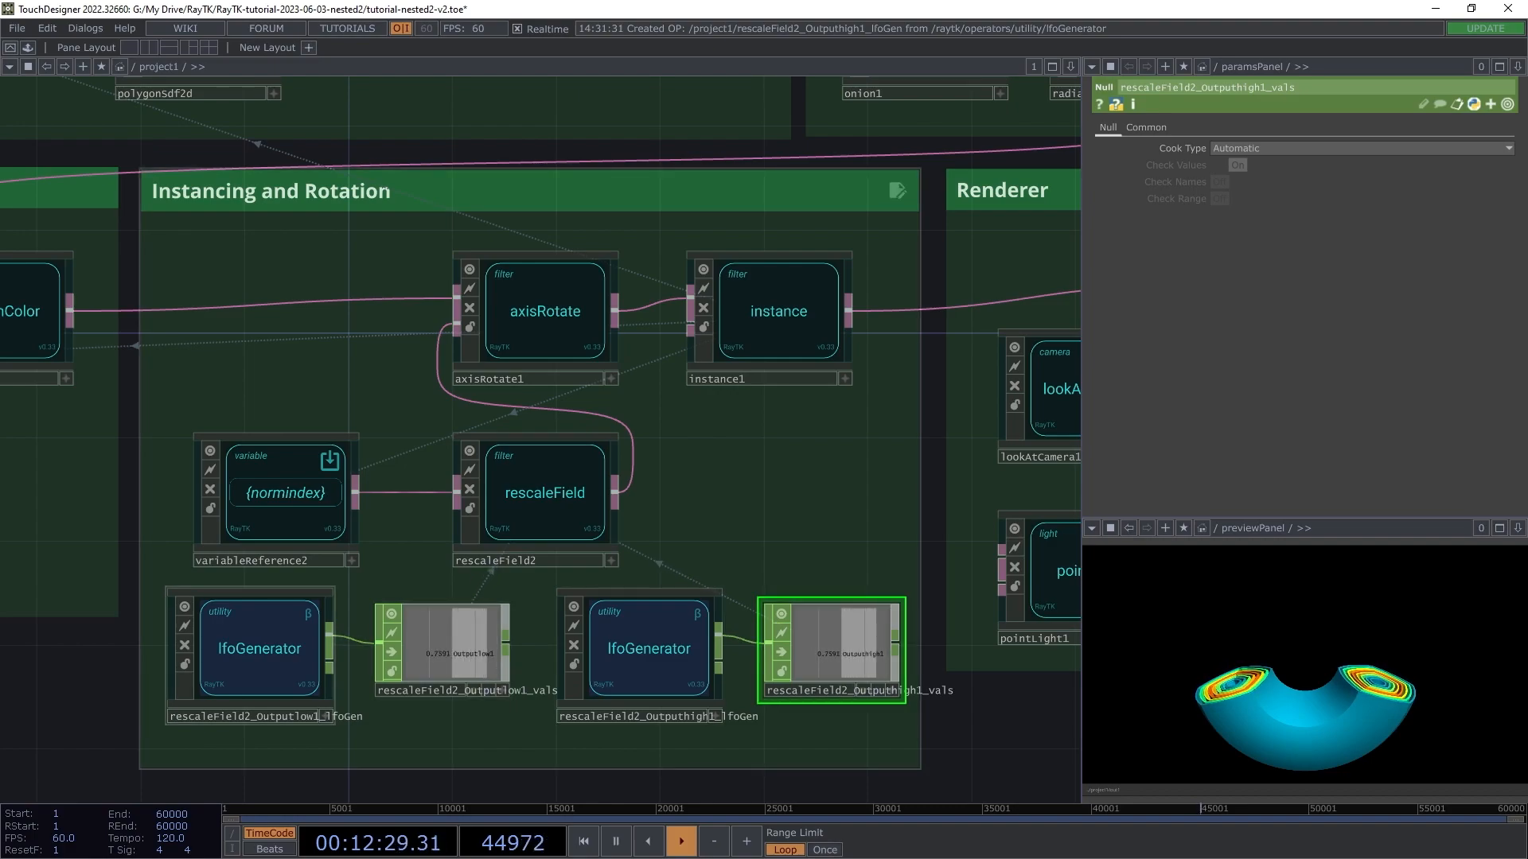
Step: Give the Output Low lfoGenerator an amplitude of 70, a Sine wave, sync off and a free period of 13.1
{"action": "left_click", "coordinate": [259, 649]}
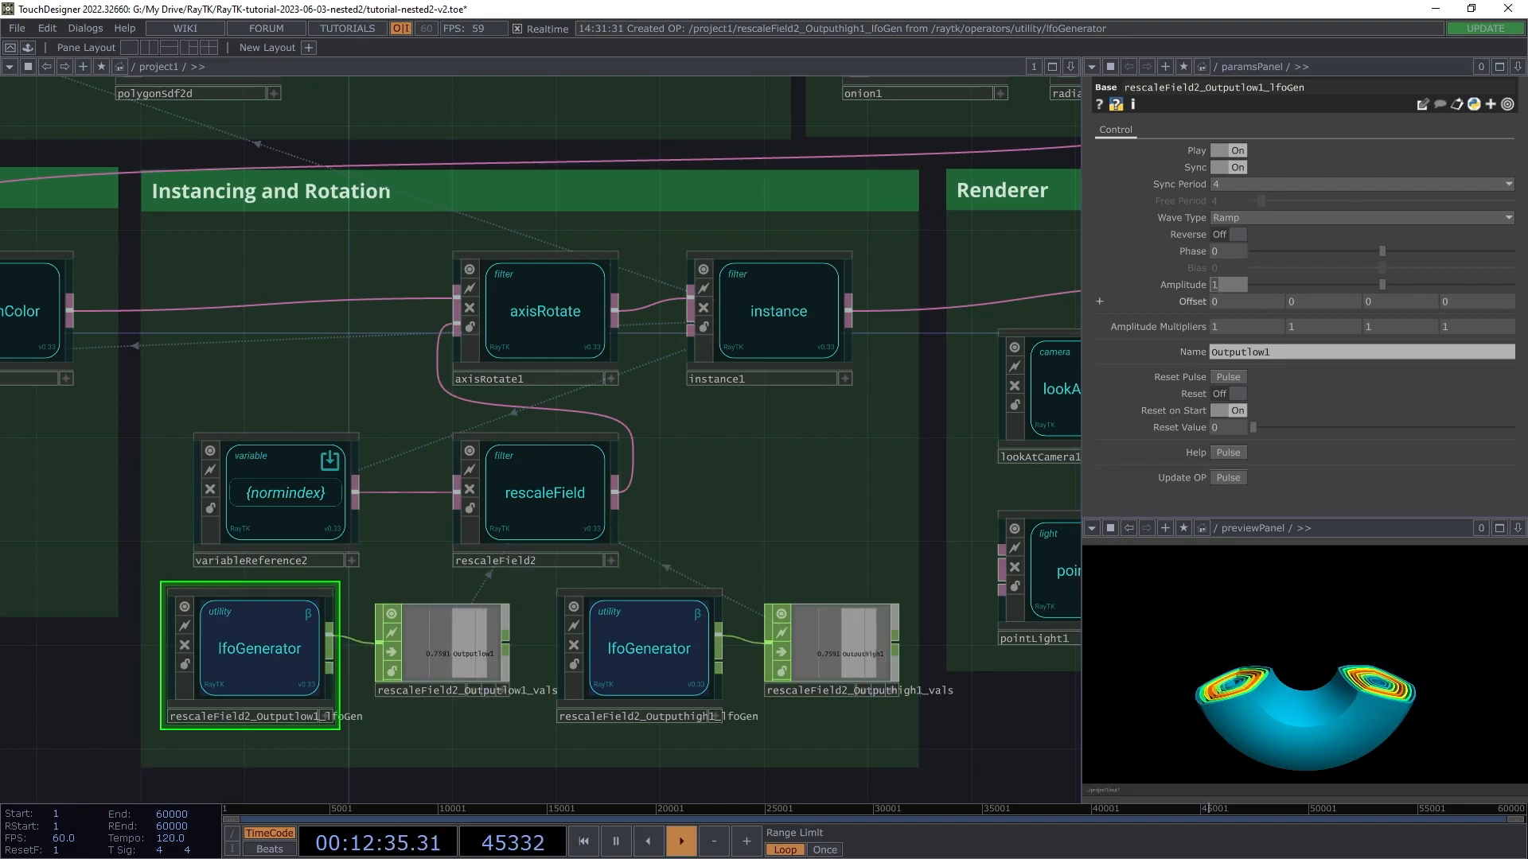
{"action": "key", "text": "Tab"}
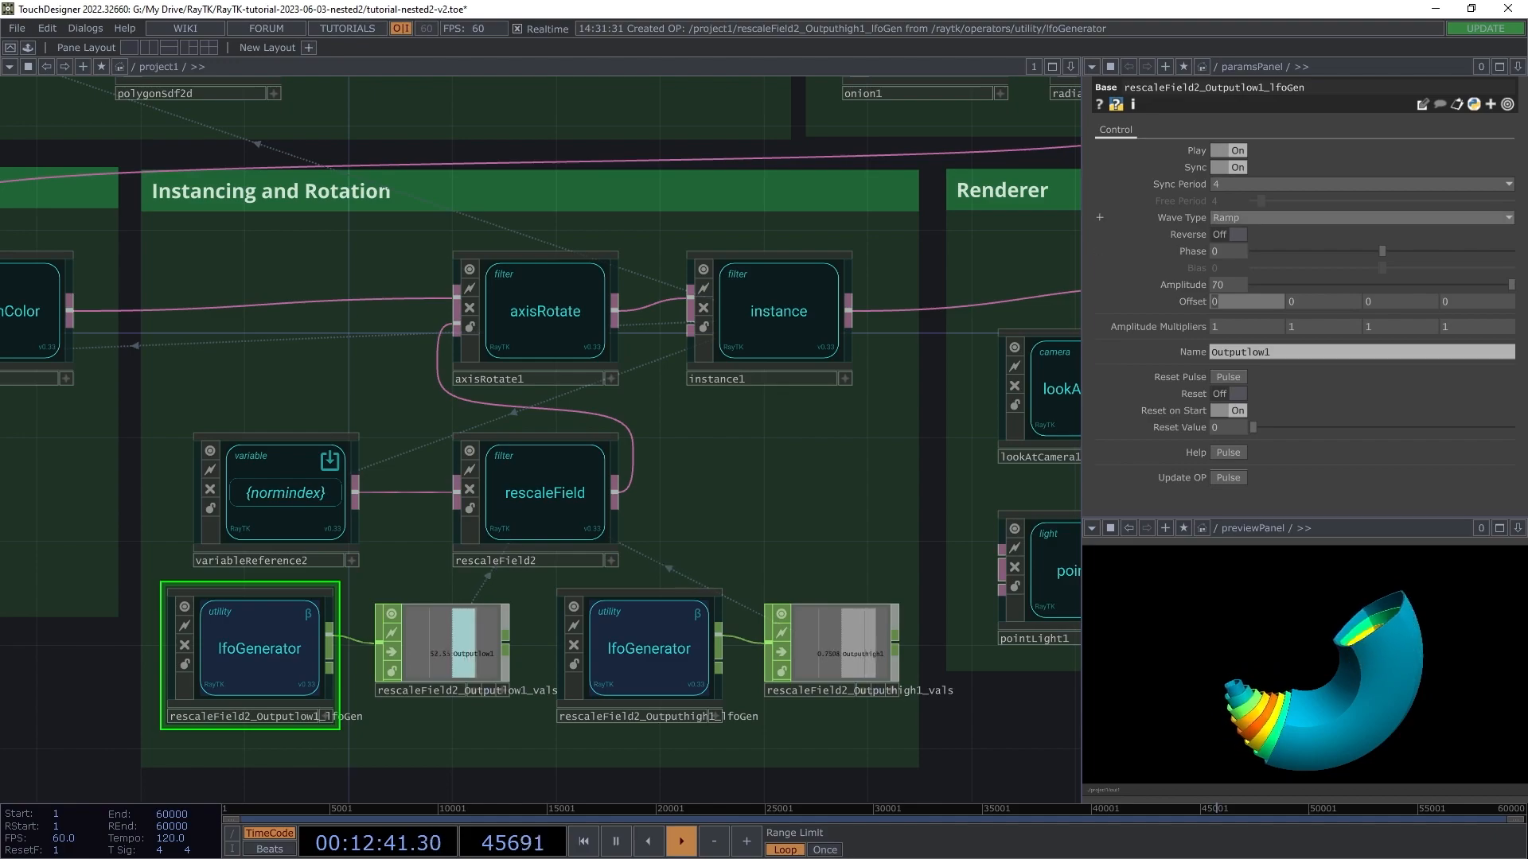
{"action": "left_click", "coordinate": [1230, 217]}
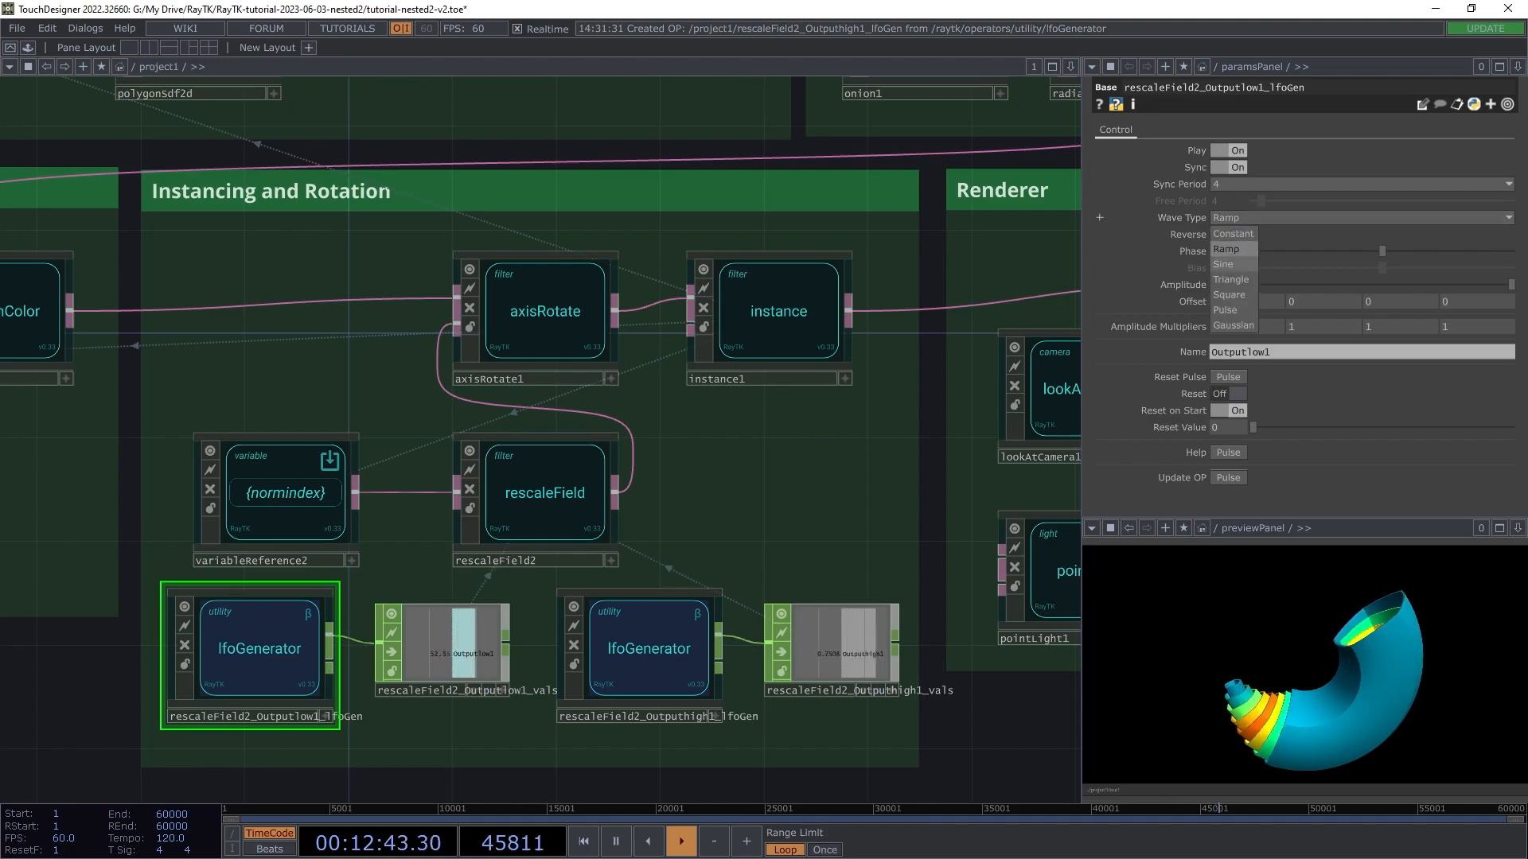
{"action": "left_click", "coordinate": [1223, 264]}
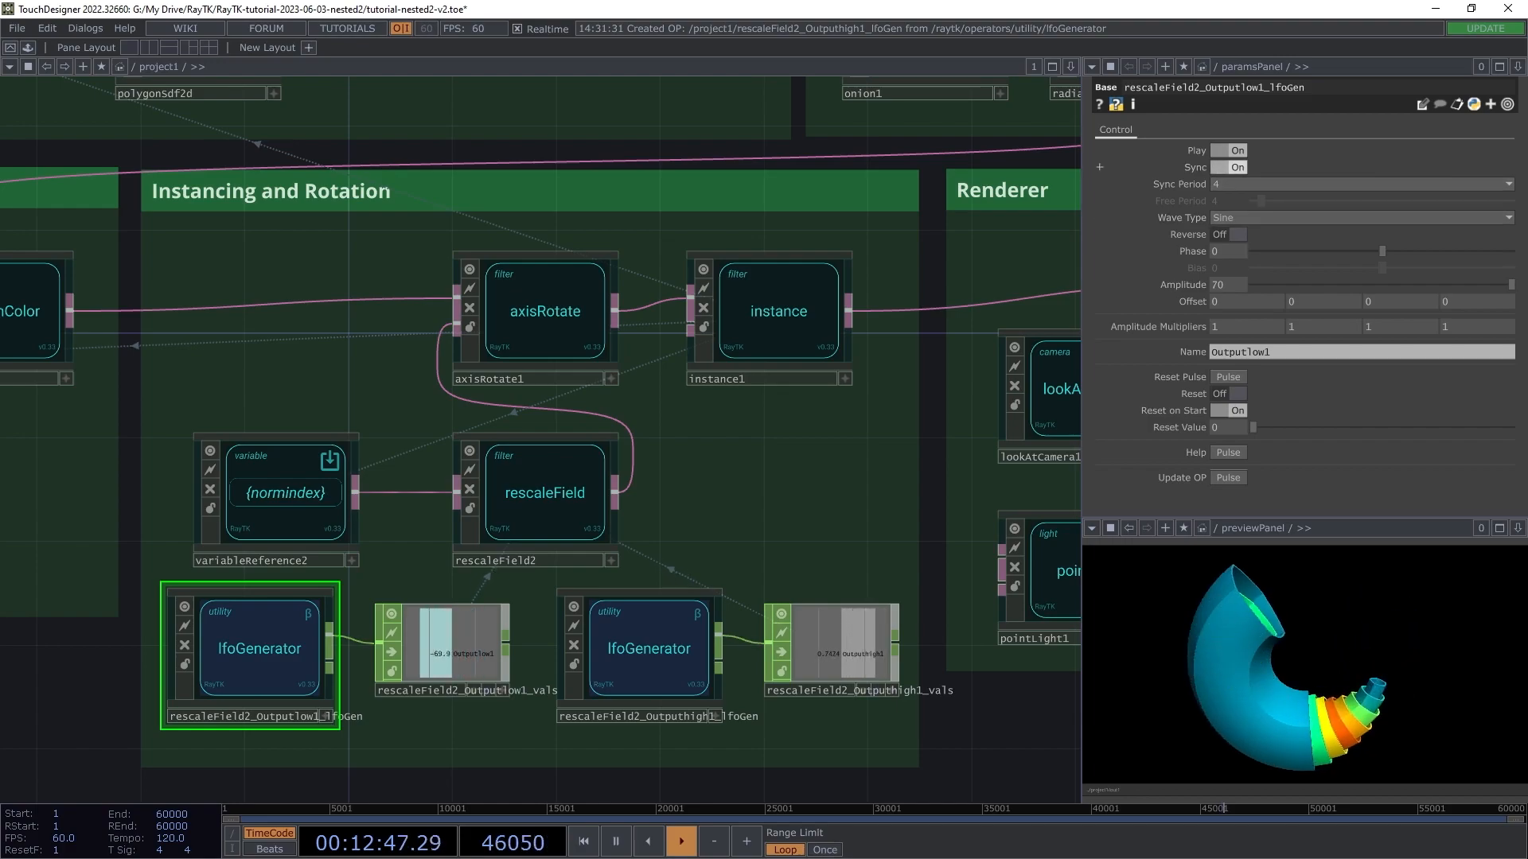
{"action": "left_click", "coordinate": [1228, 167]}
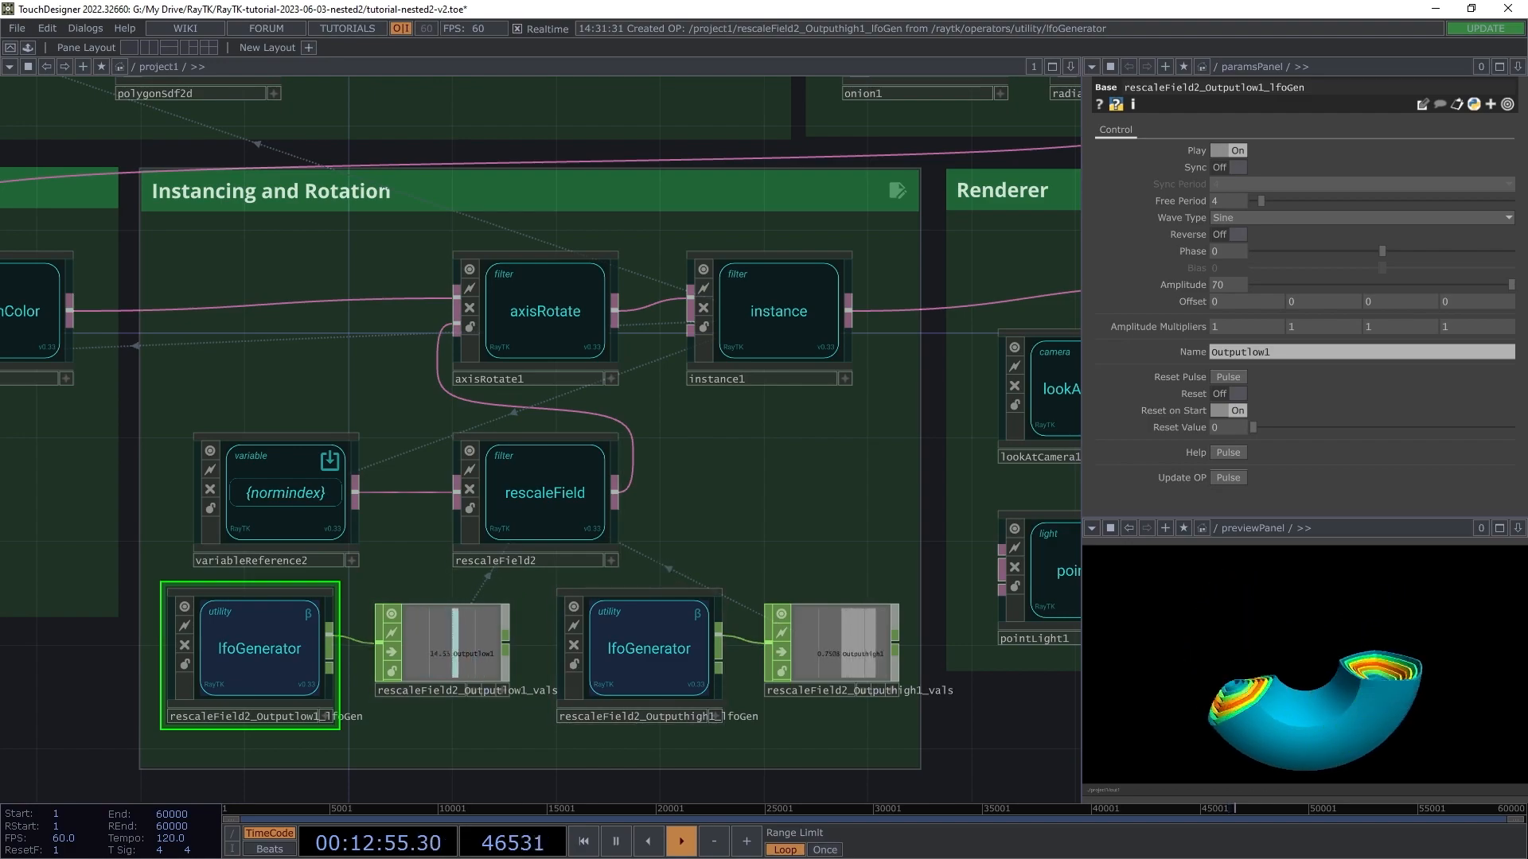
{"action": "left_click_drag", "start_coordinate": [1261, 200], "coordinate": [1279, 200]}
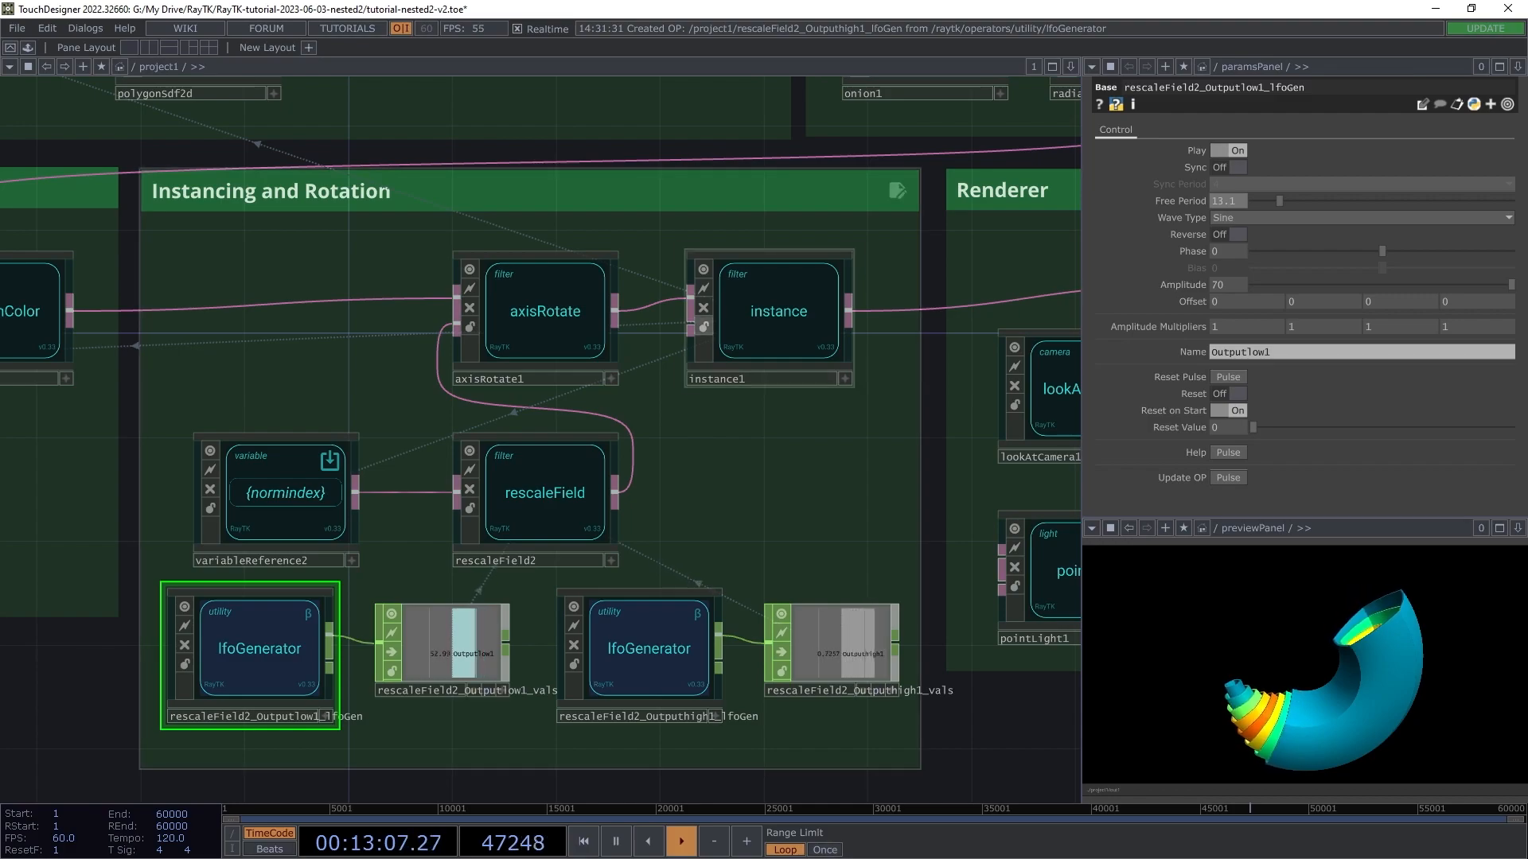
Step: Give the Output High lfoGenerator an amplitude of 90, a Sine wave, sync off and a free period of 19.5
{"action": "left_click", "coordinate": [648, 647]}
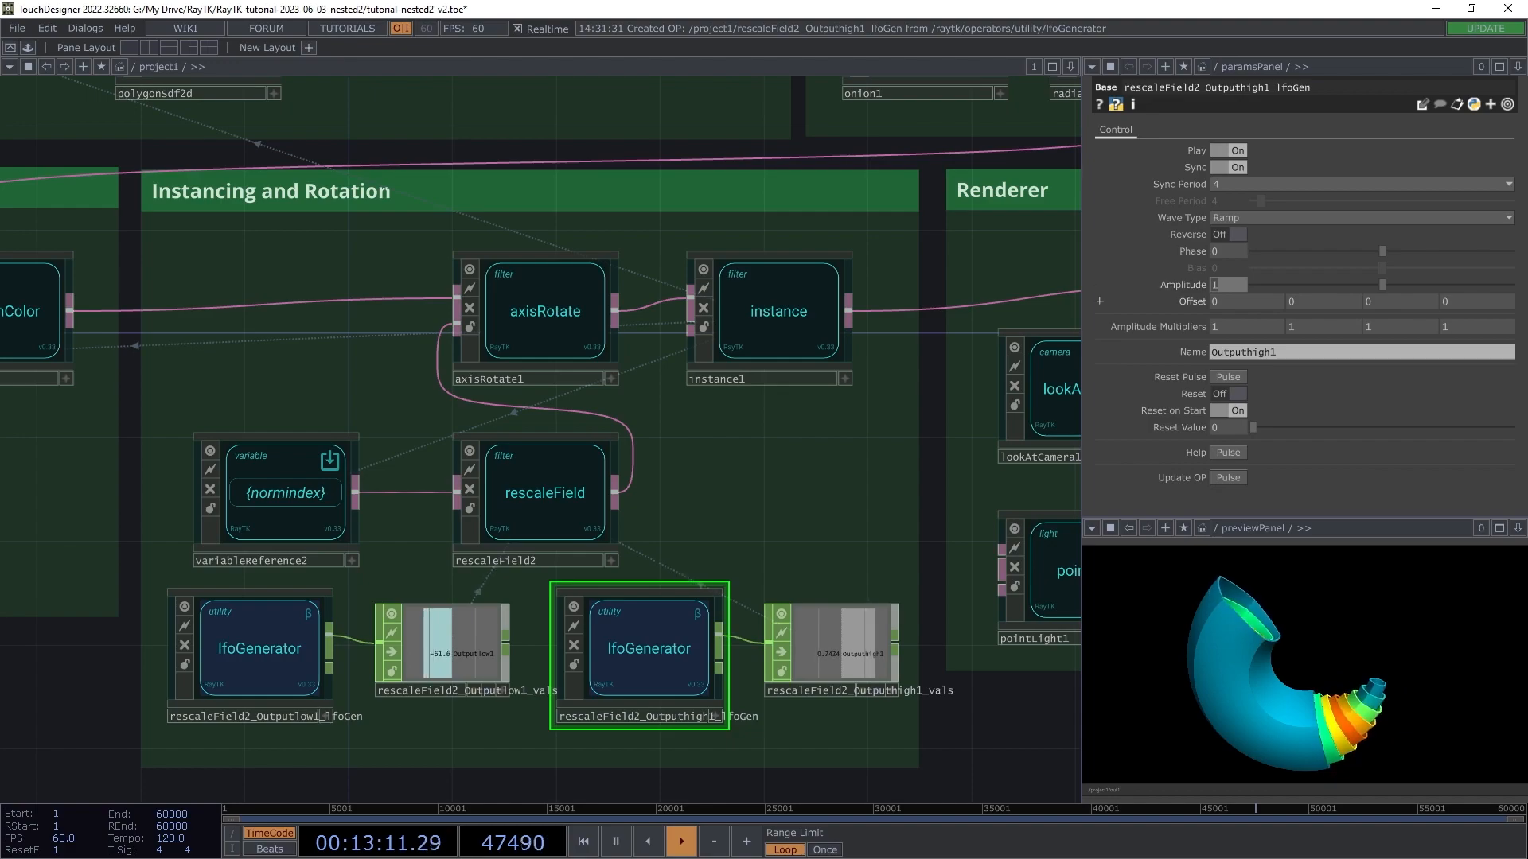
{"action": "type", "text": "90"}
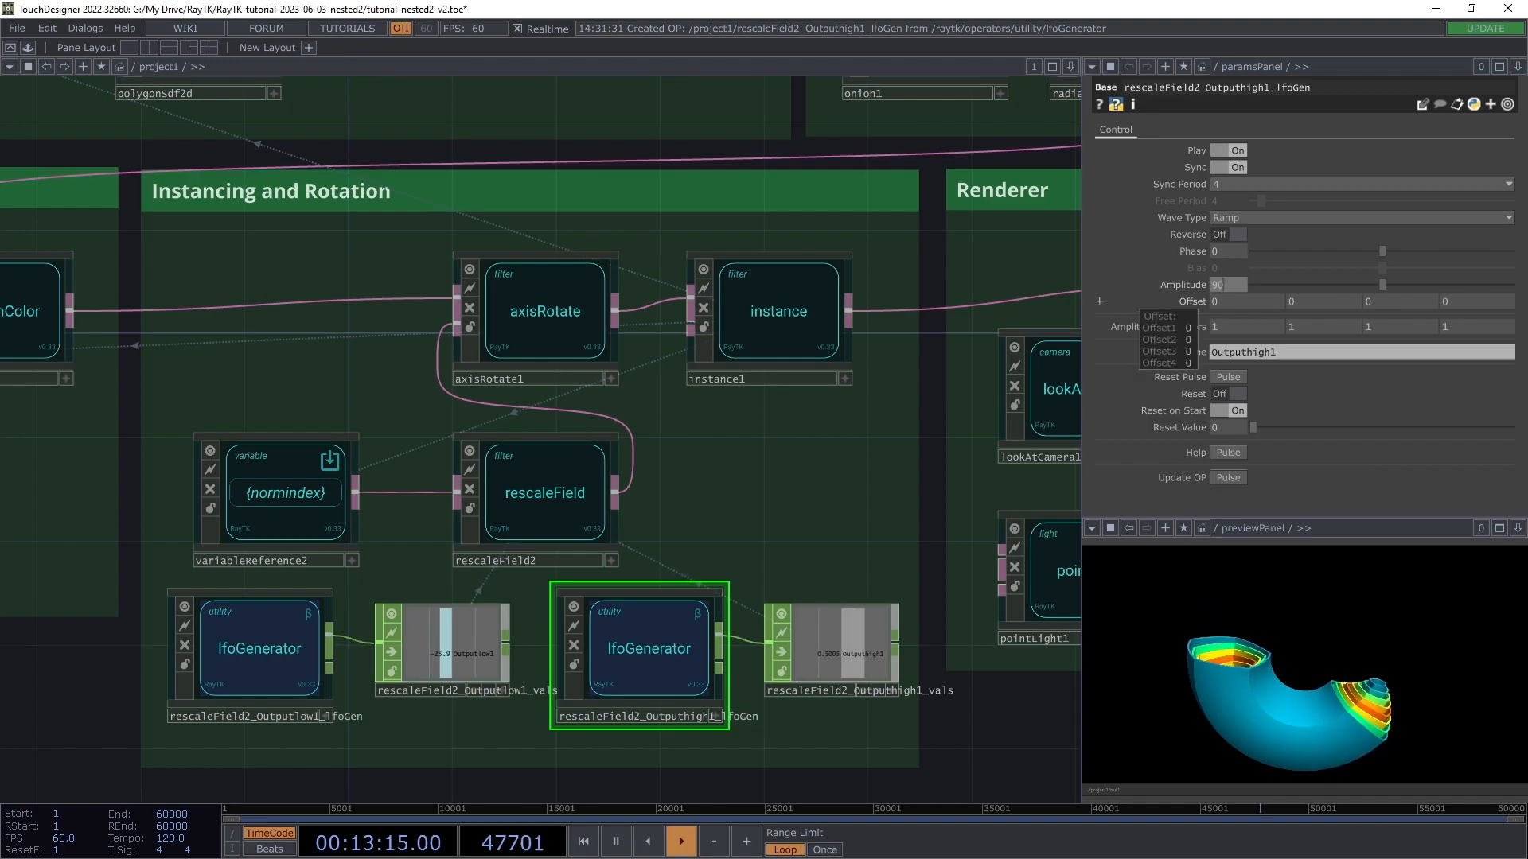
{"action": "key", "text": "Tab"}
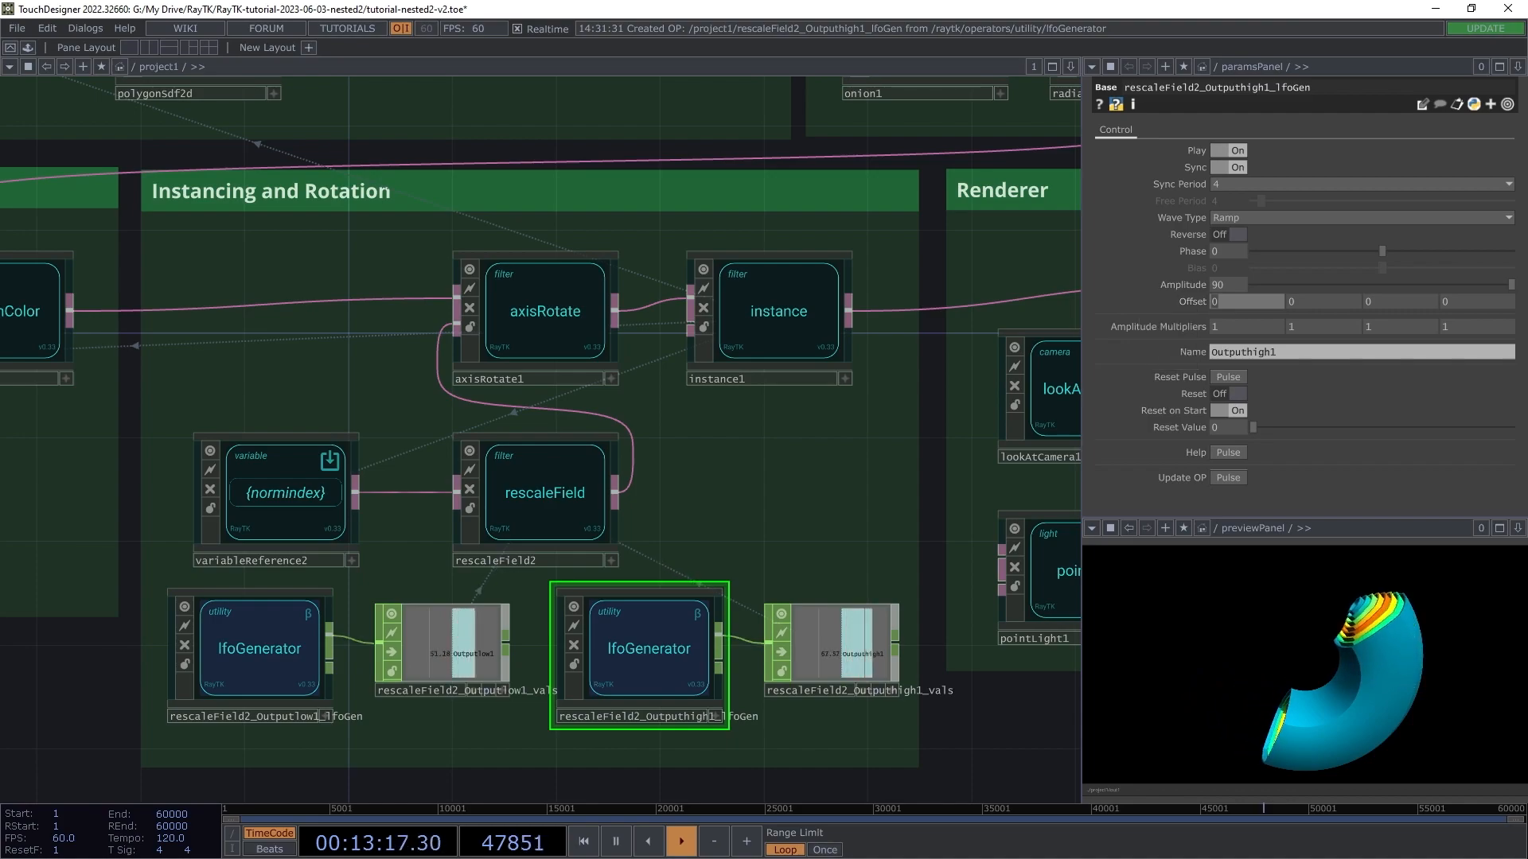
{"action": "left_click", "coordinate": [1232, 218]}
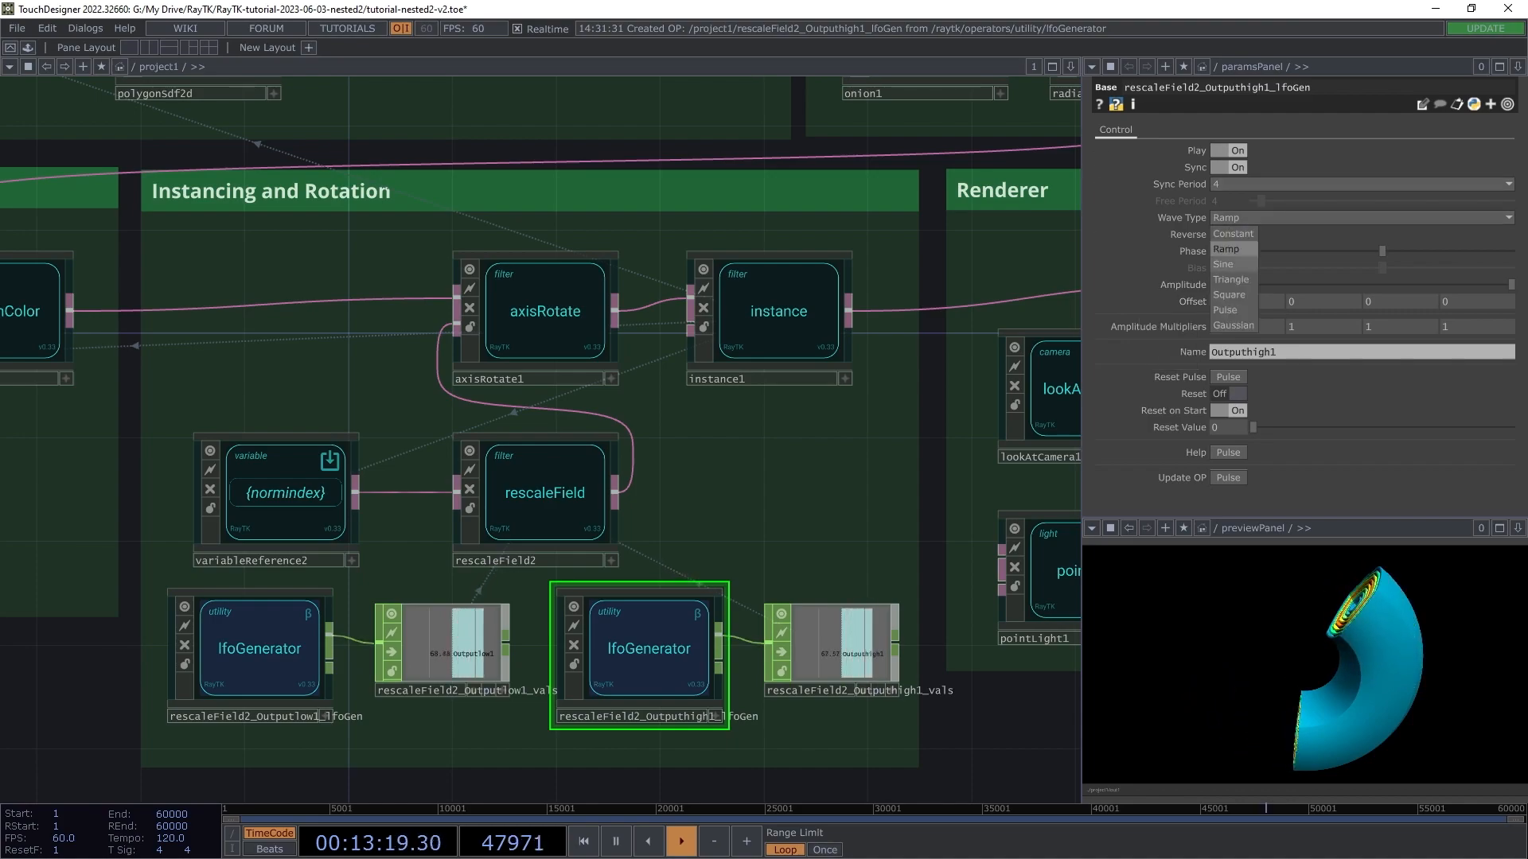
{"action": "left_click", "coordinate": [1223, 264]}
{"action": "left_click", "coordinate": [1229, 168]}
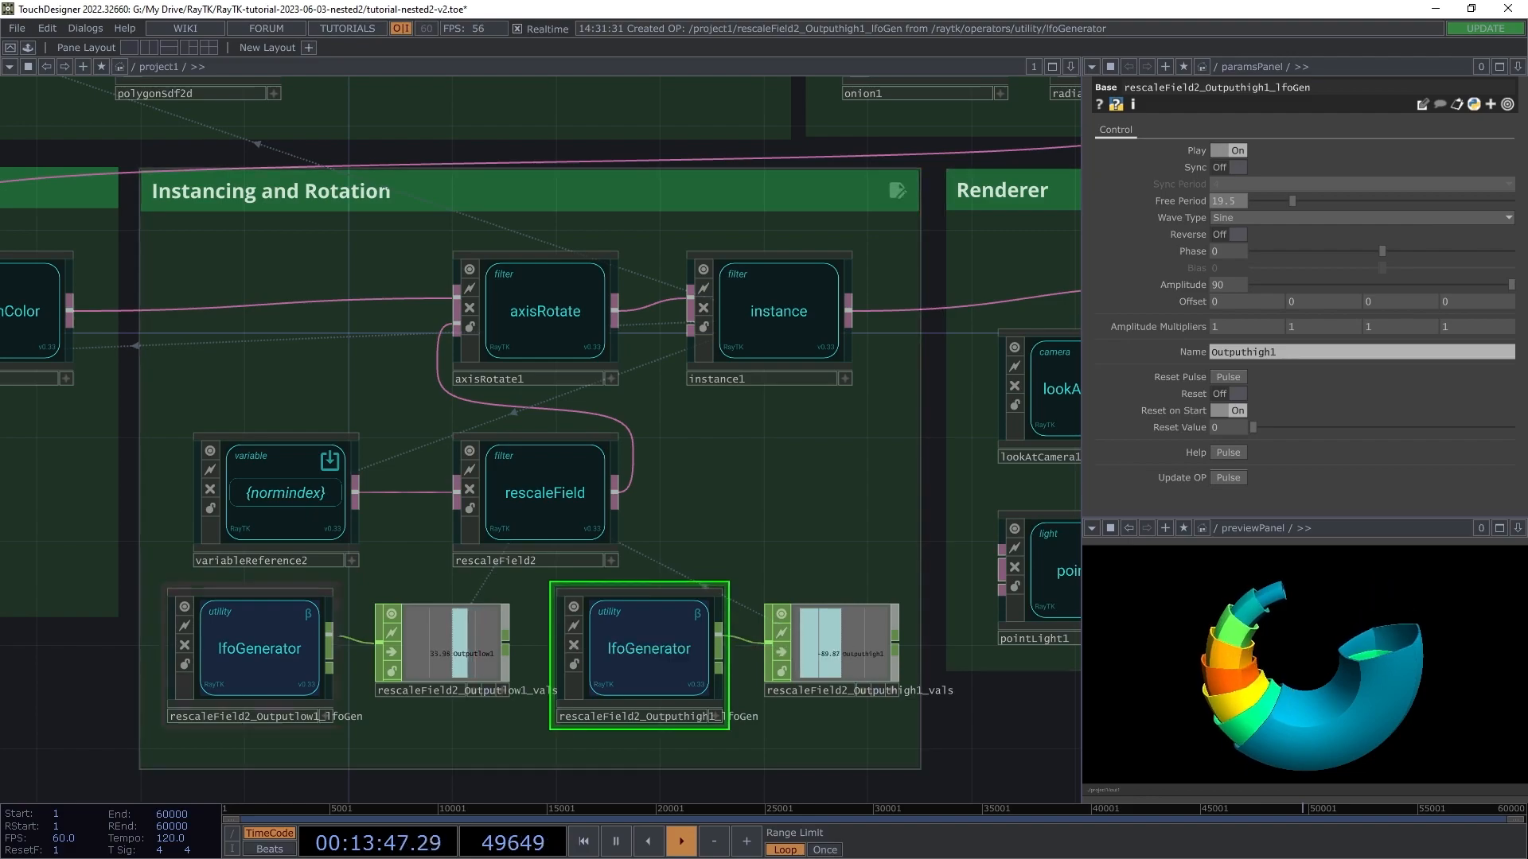
Step: Review the settings of the circleSdf, polygonSdf2d, revolve, onion and radialSlice operators in the SDF and Hollow and Slice groups
{"action": "left_click", "coordinate": [259, 648]}
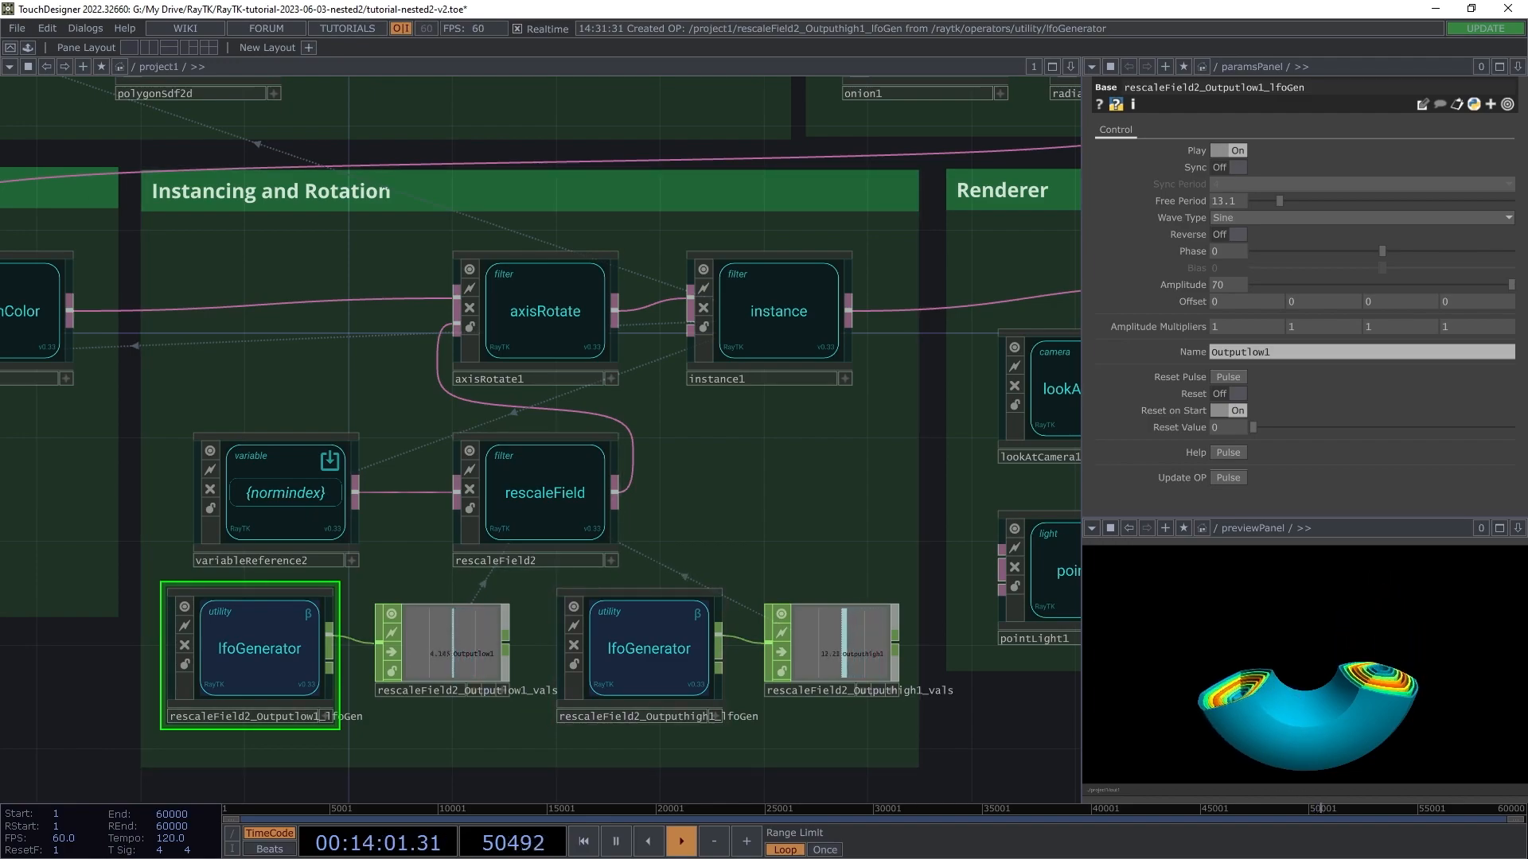
{"action": "scroll", "coordinate": [723, 617], "scroll_direction": "down", "scroll_amount": 2}
{"action": "scroll", "coordinate": [637, 537], "scroll_direction": "down", "scroll_amount": 3}
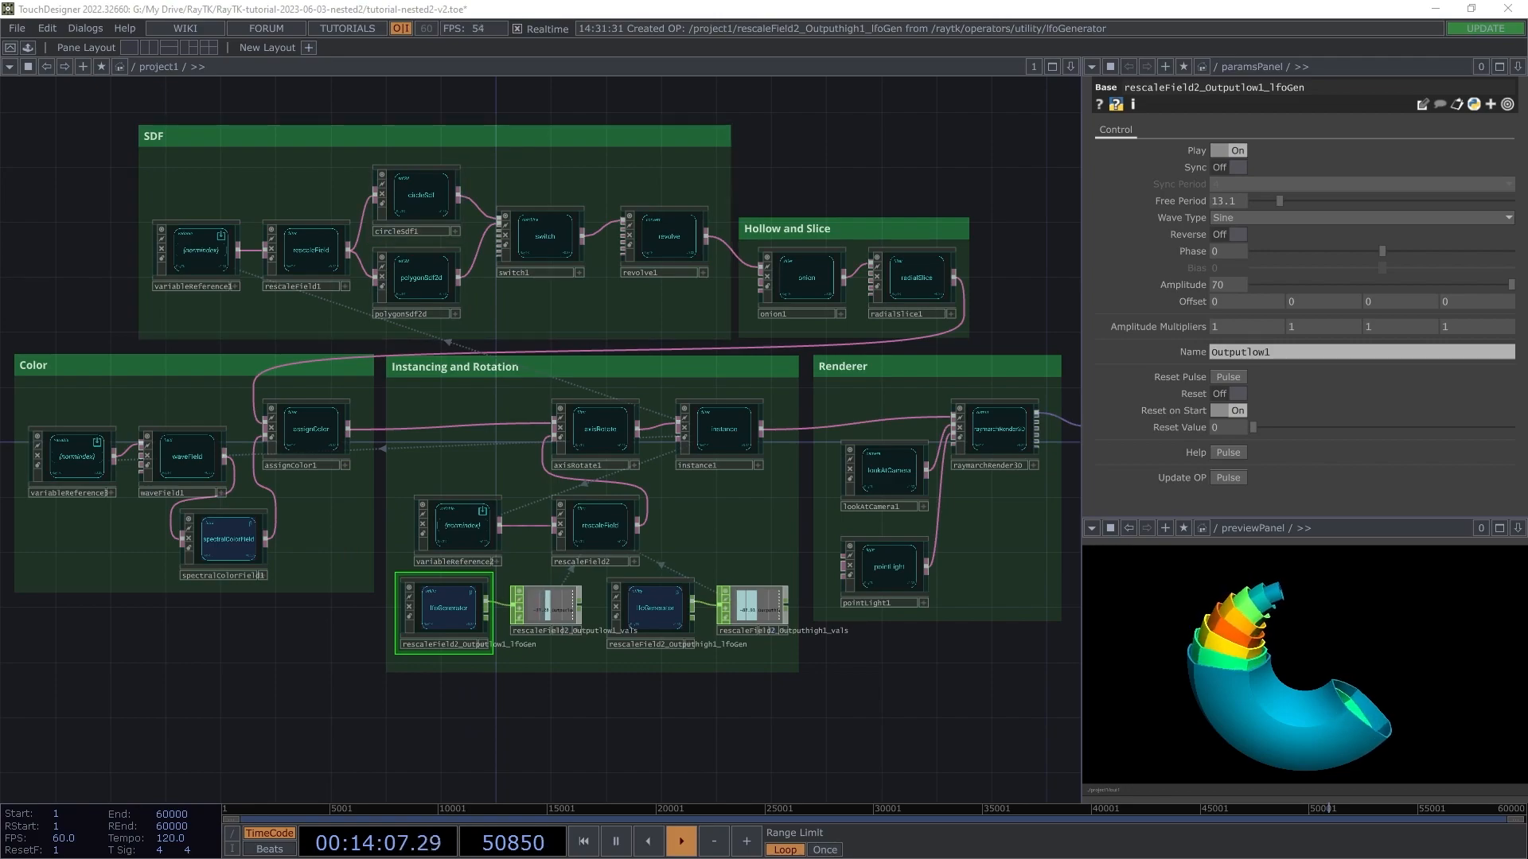
{"action": "scroll", "coordinate": [350, 136], "scroll_direction": "up", "scroll_amount": 5}
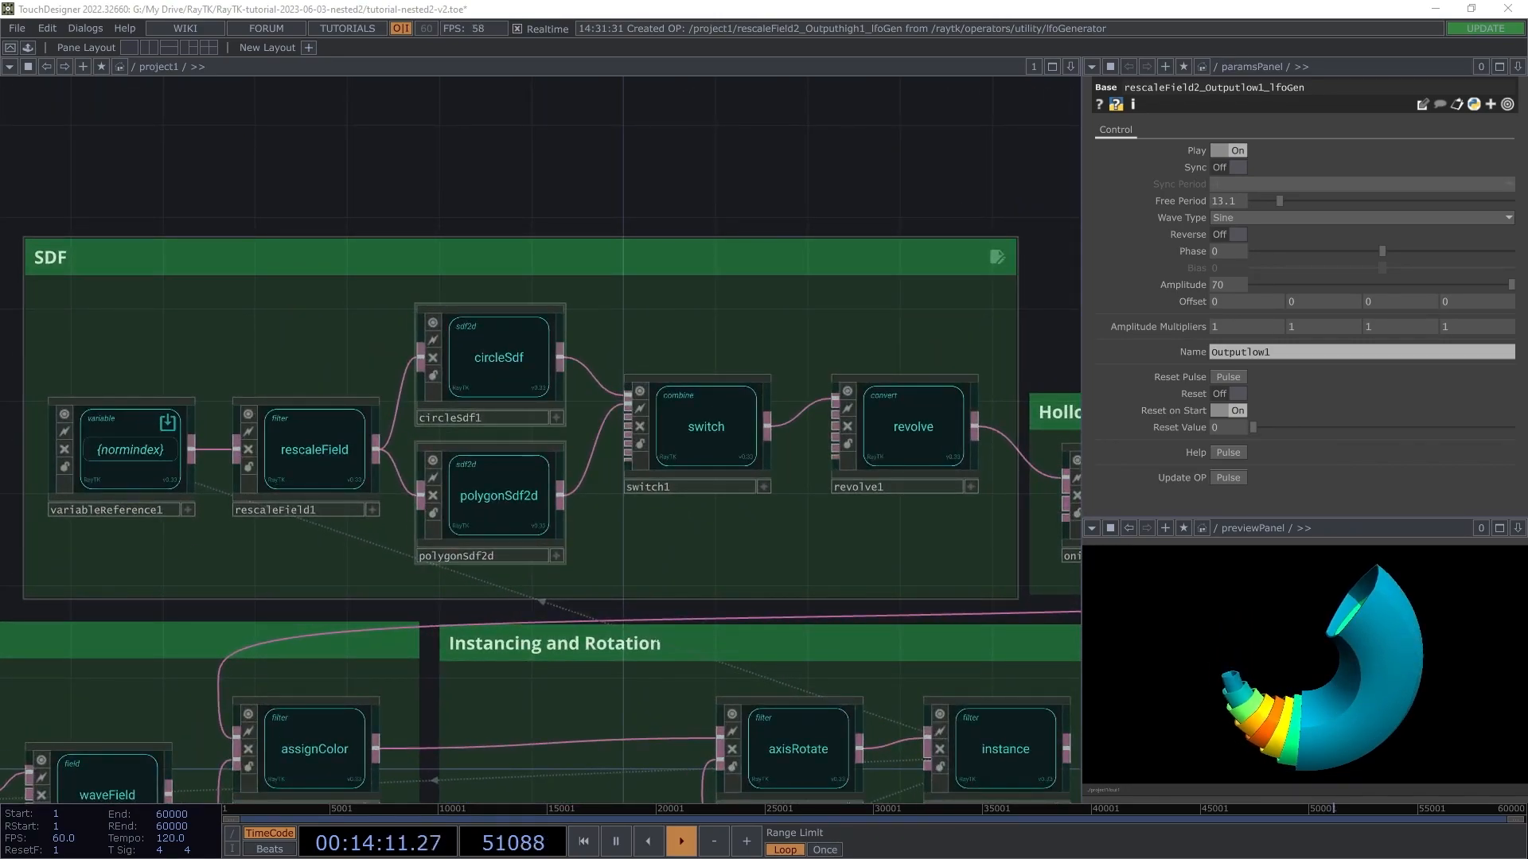
{"action": "left_click", "coordinate": [498, 357]}
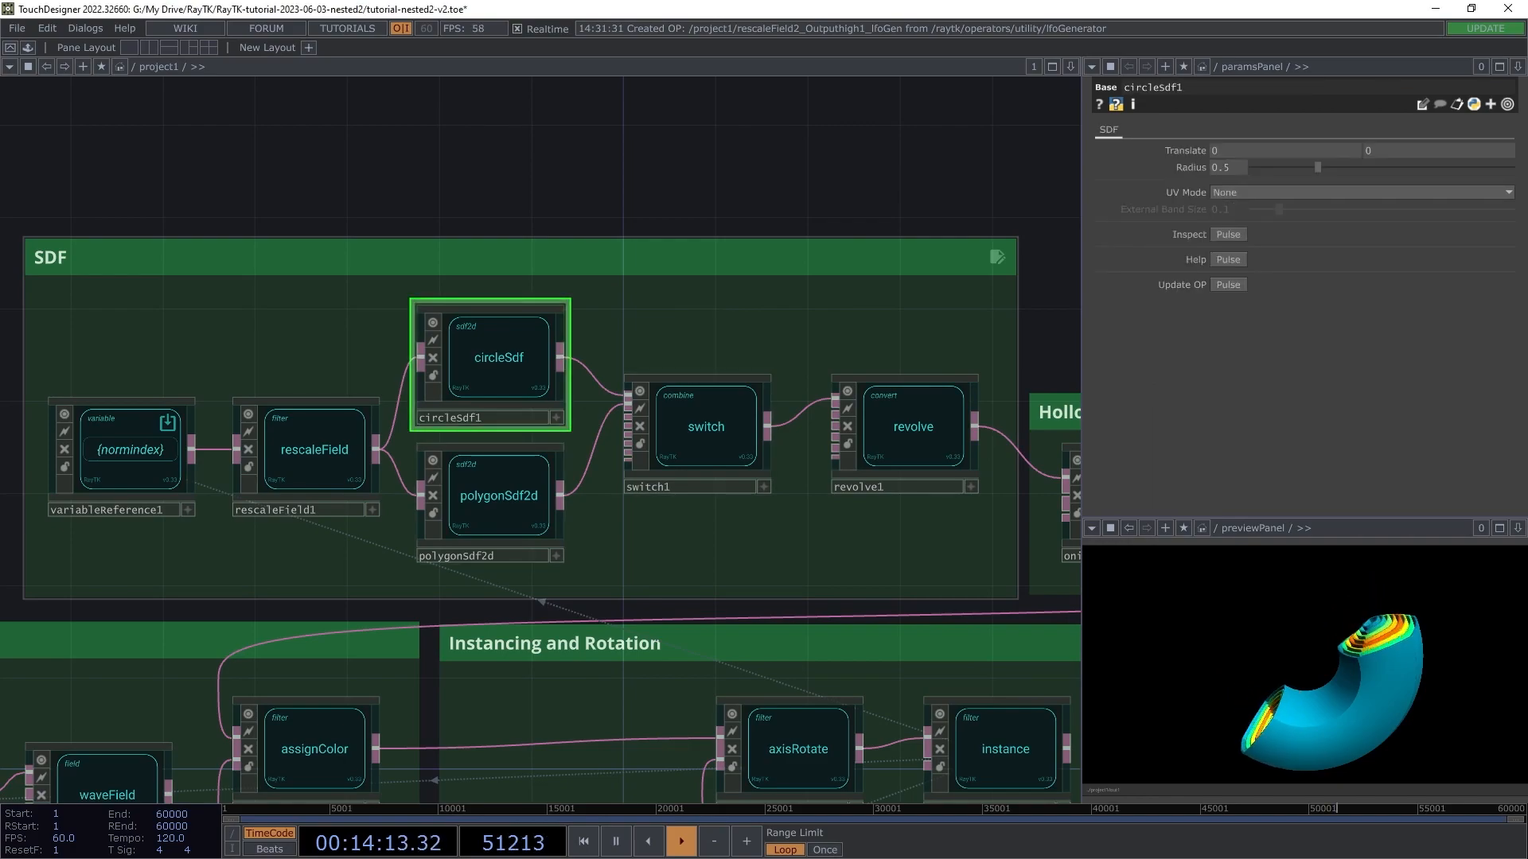
{"action": "left_click", "coordinate": [498, 496]}
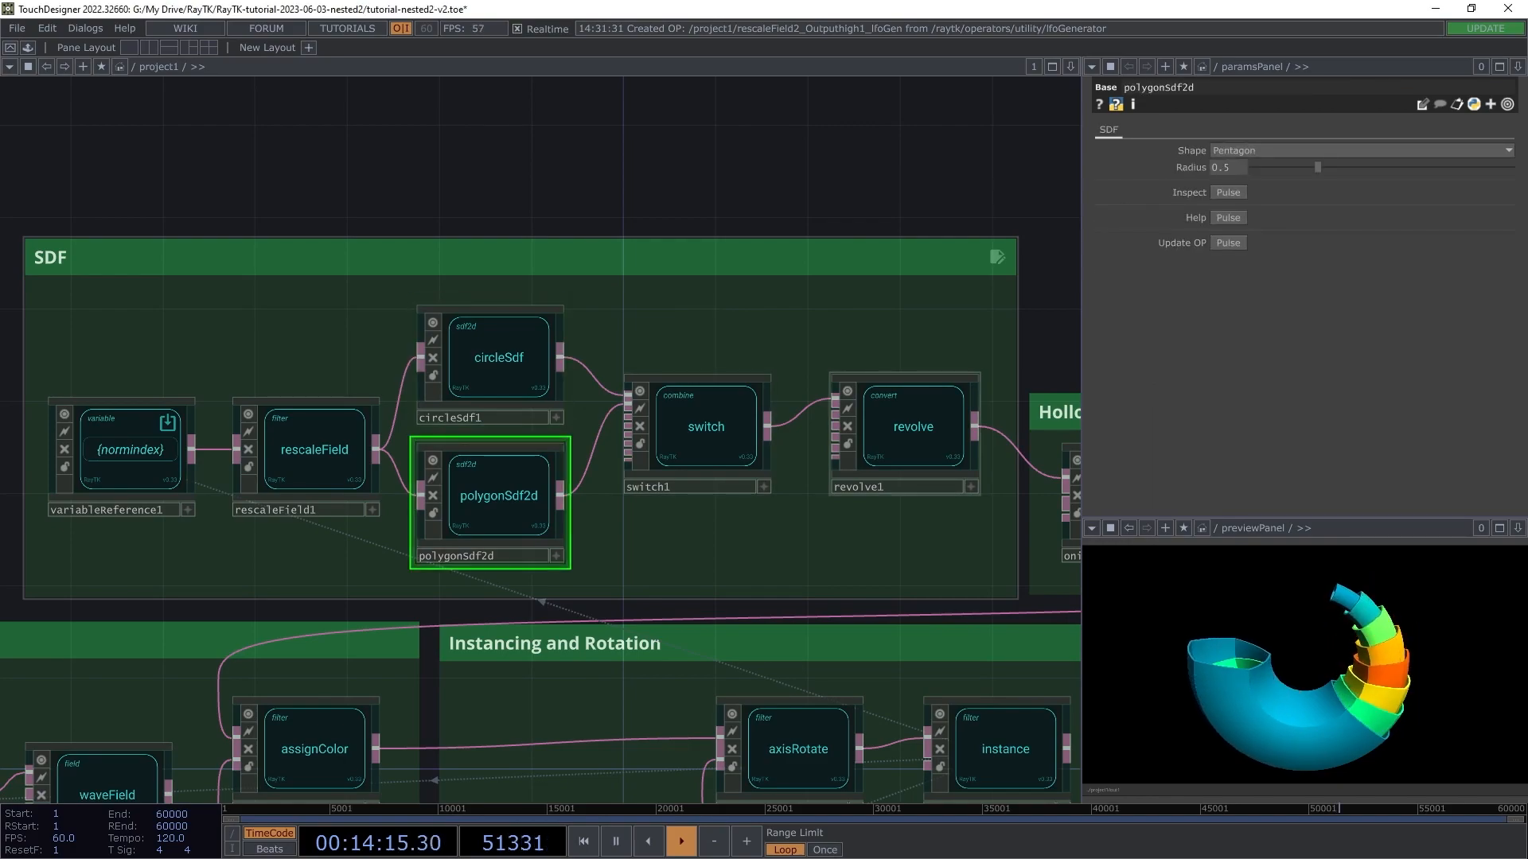
{"action": "left_click", "coordinate": [913, 426]}
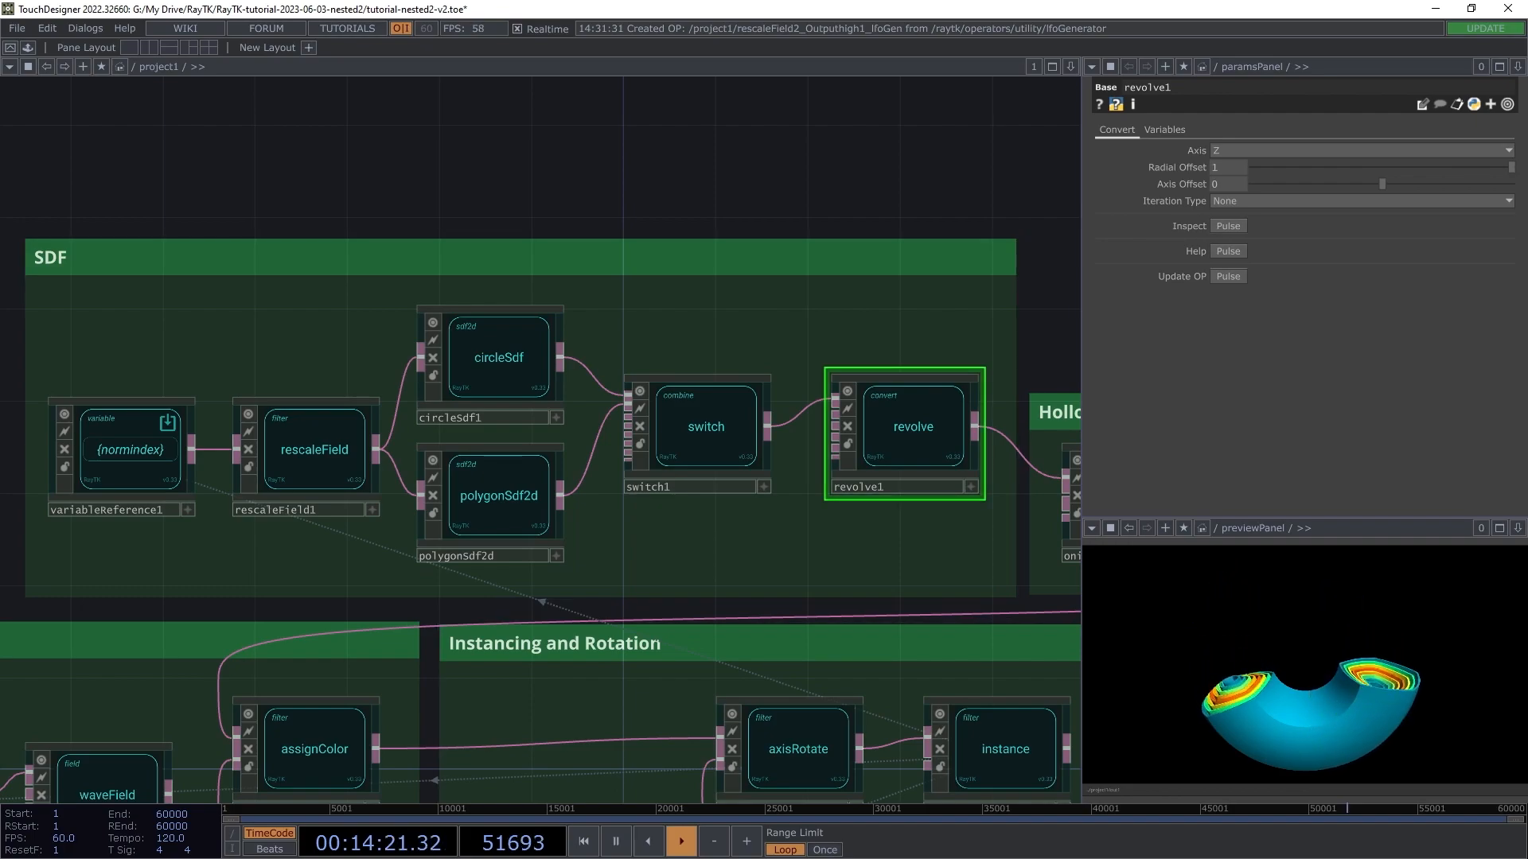
{"action": "left_click_drag", "start_coordinate": [1051, 548], "coordinate": [550, 557]}
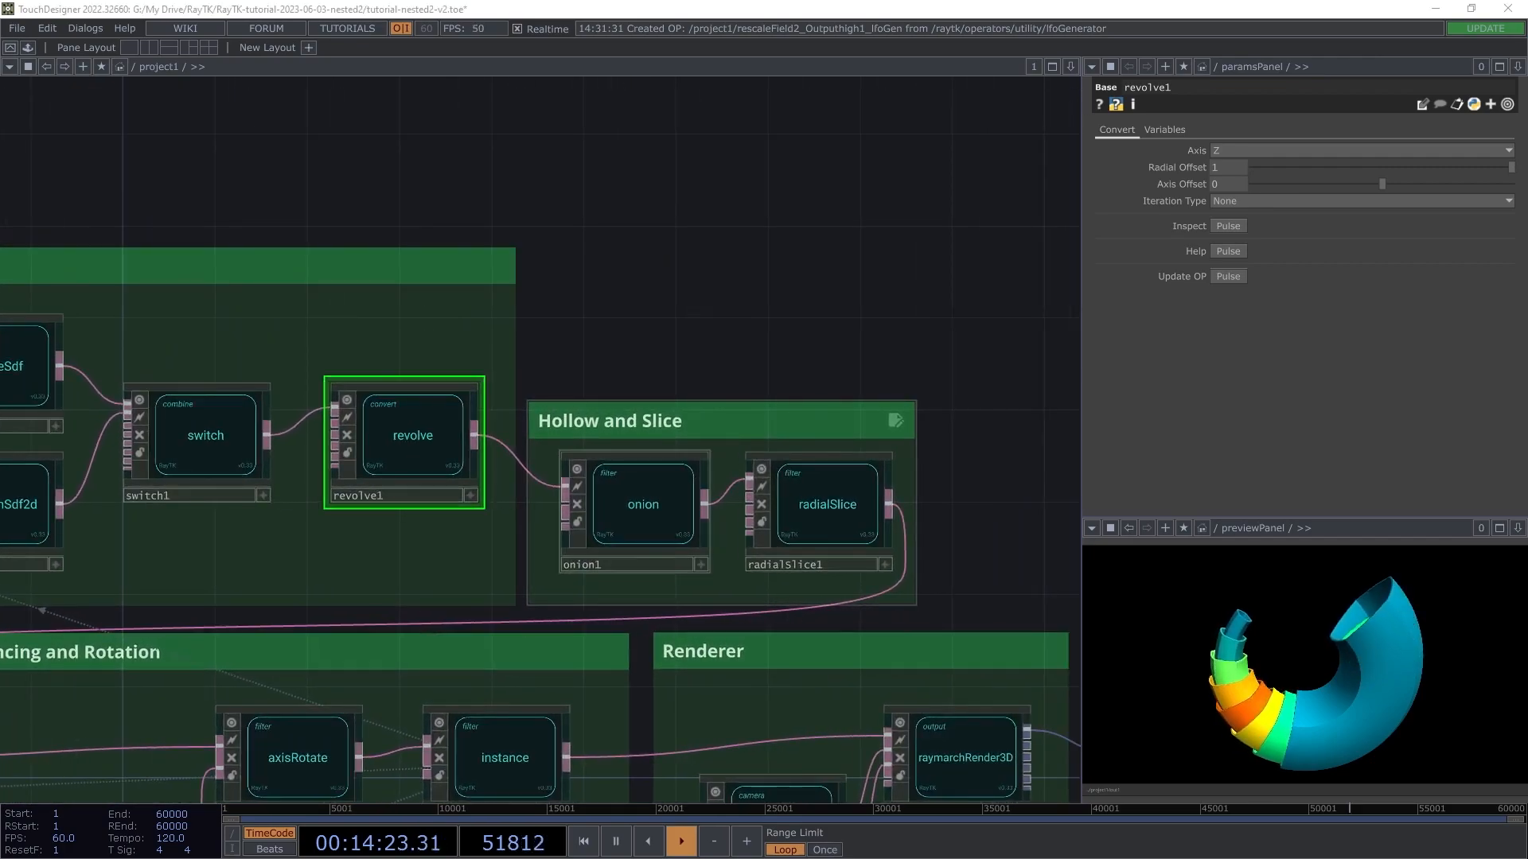
{"action": "left_click", "coordinate": [643, 505]}
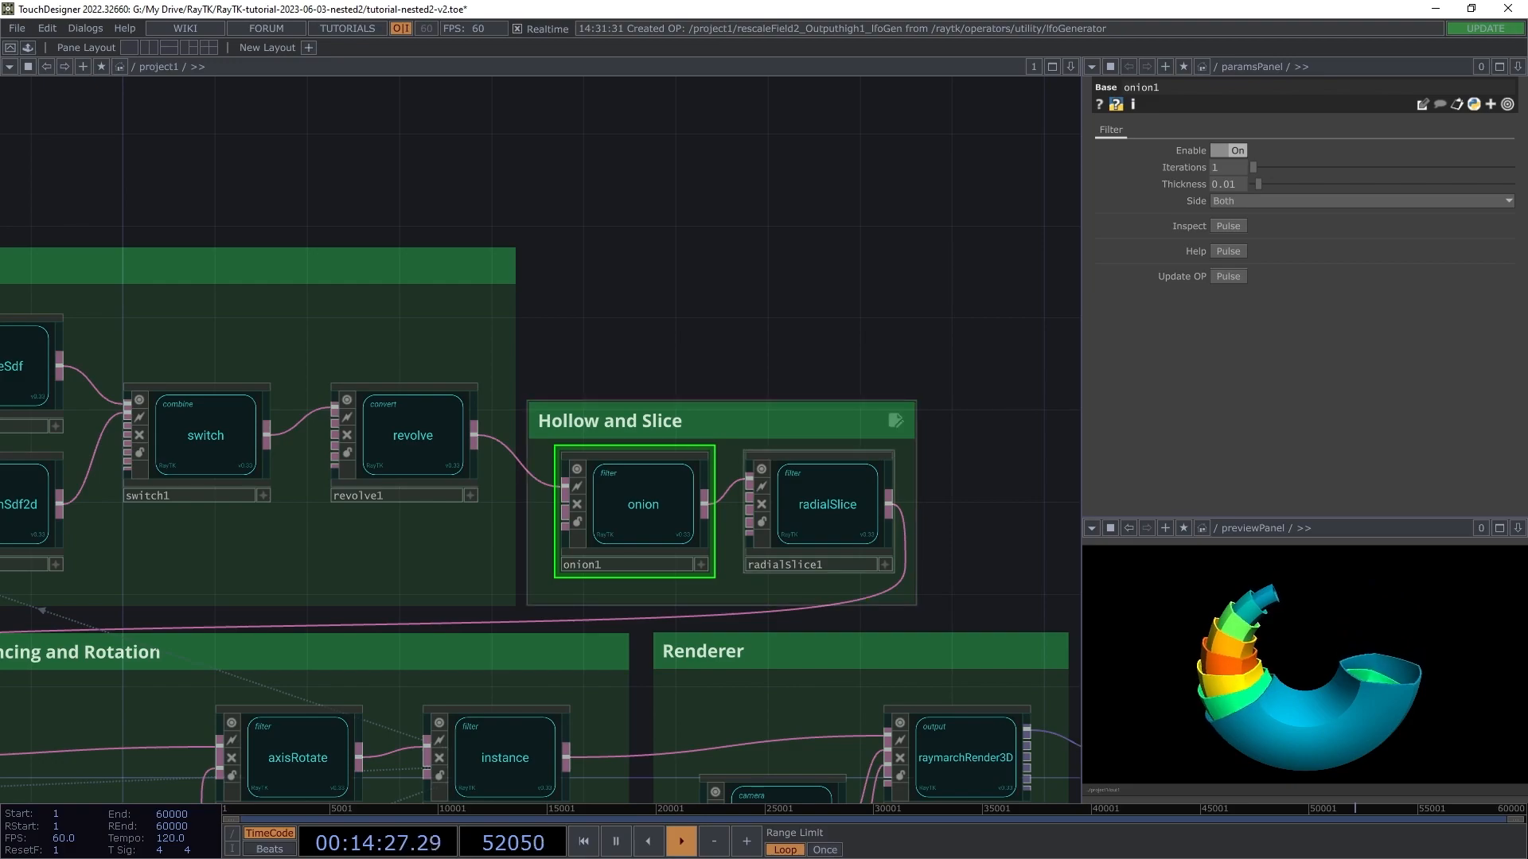
{"action": "left_click", "coordinate": [827, 505]}
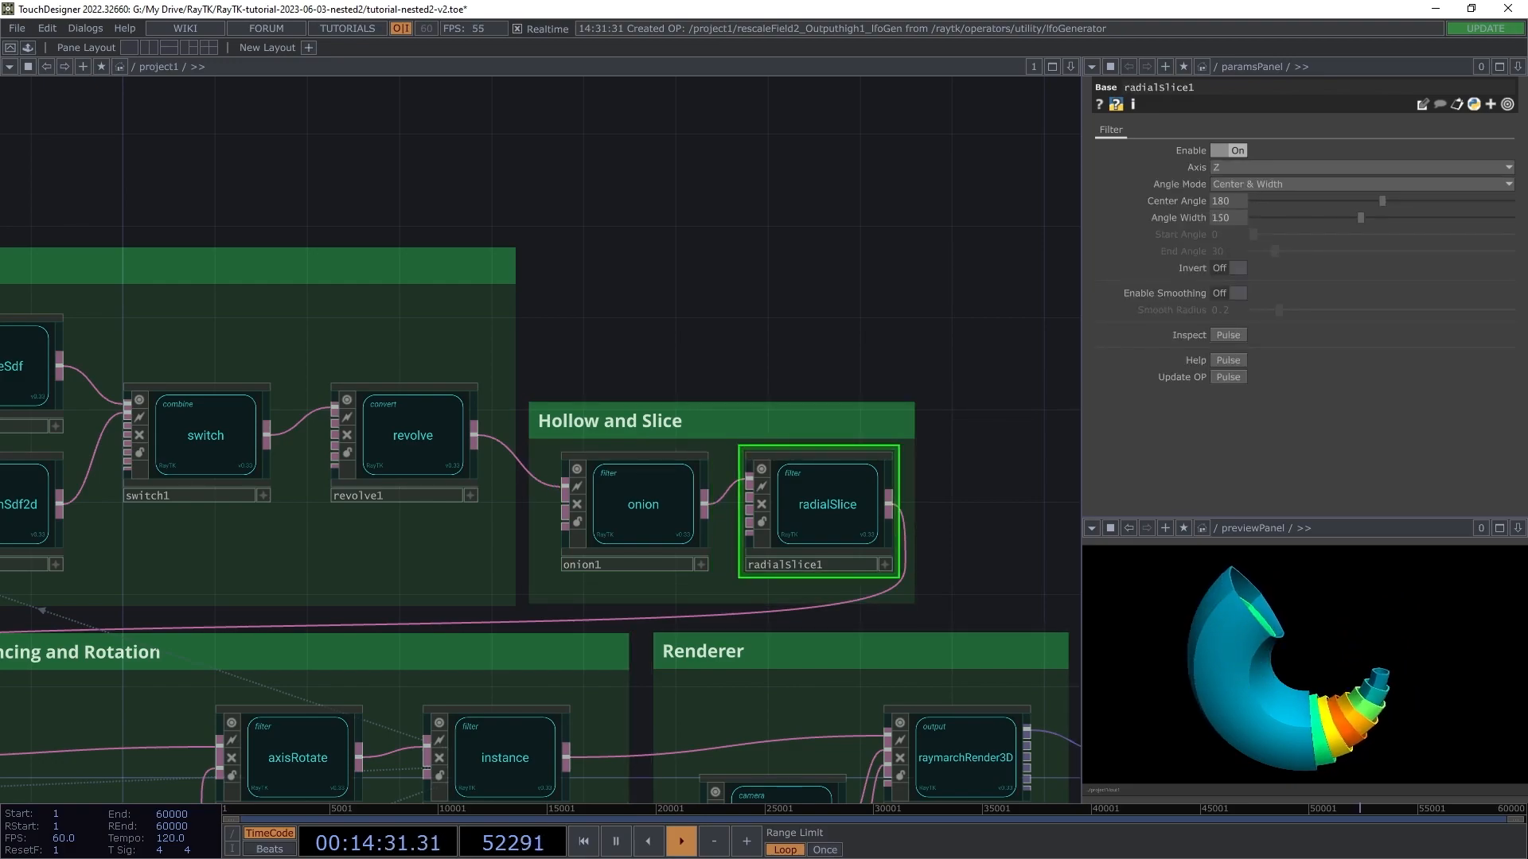
Step: Inspect the instance operator, the Color group's normindex variable reference and the rescaleField that drives the rotation
{"action": "left_click_drag", "start_coordinate": [398, 748], "coordinate": [658, 301]}
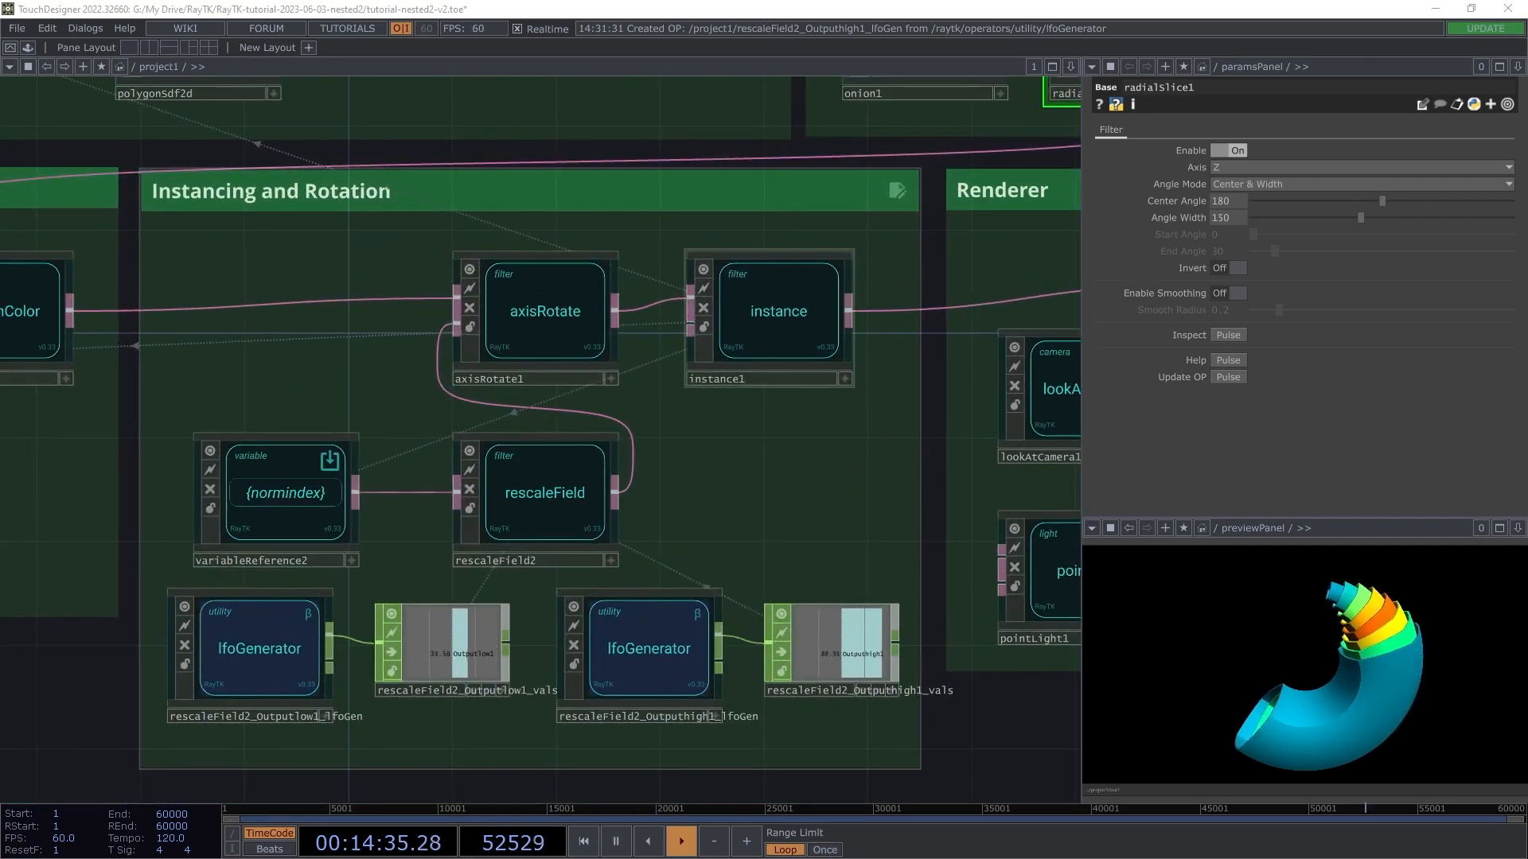
{"action": "left_click", "coordinate": [769, 318]}
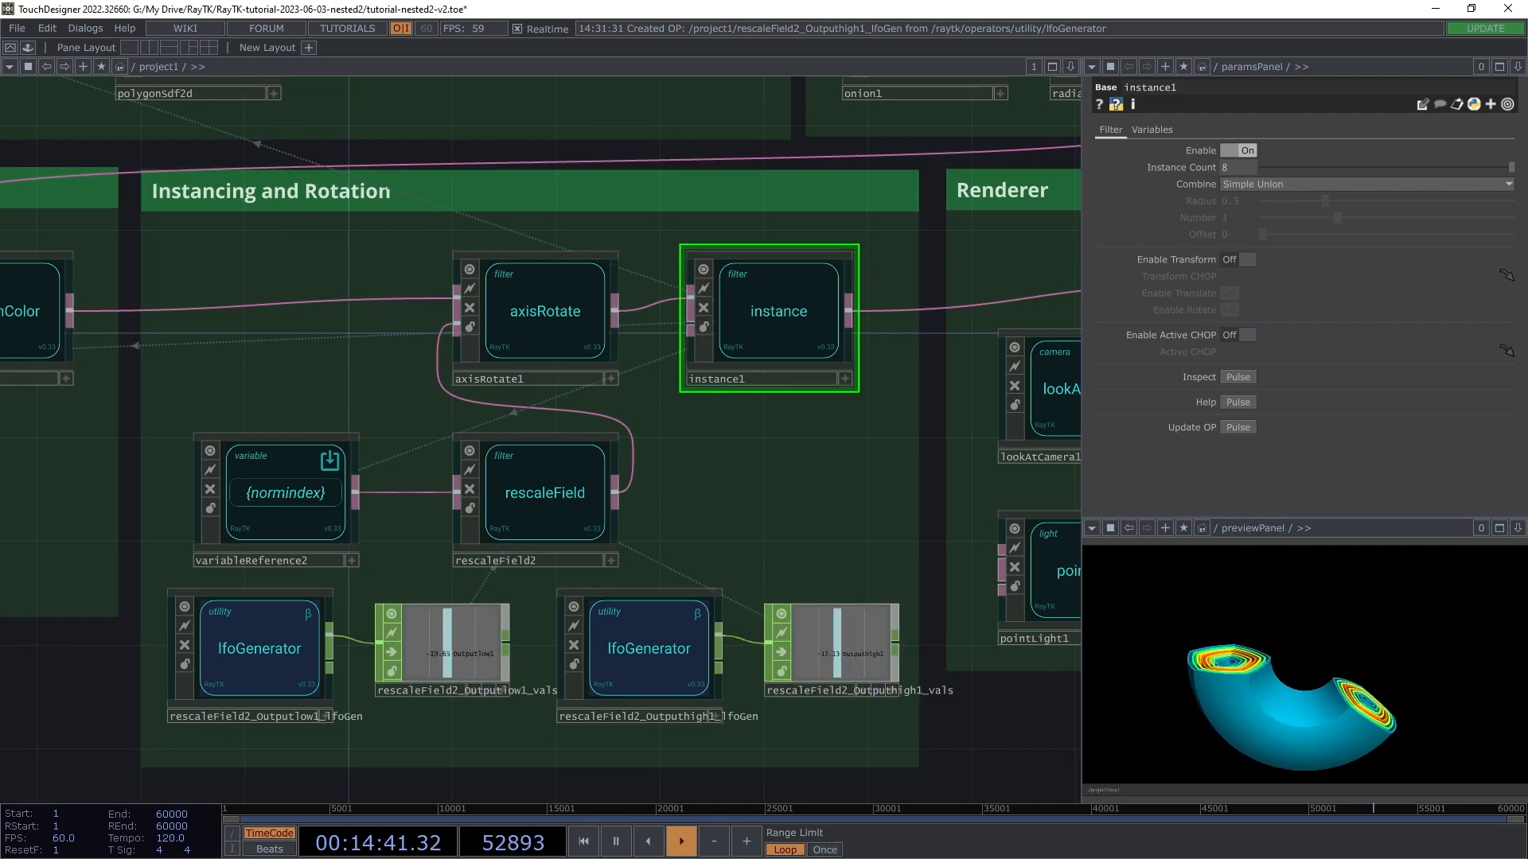
{"action": "left_click_drag", "start_coordinate": [239, 326], "coordinate": [527, 760]}
{"action": "scroll", "coordinate": [407, 576], "scroll_direction": "down", "scroll_amount": 1}
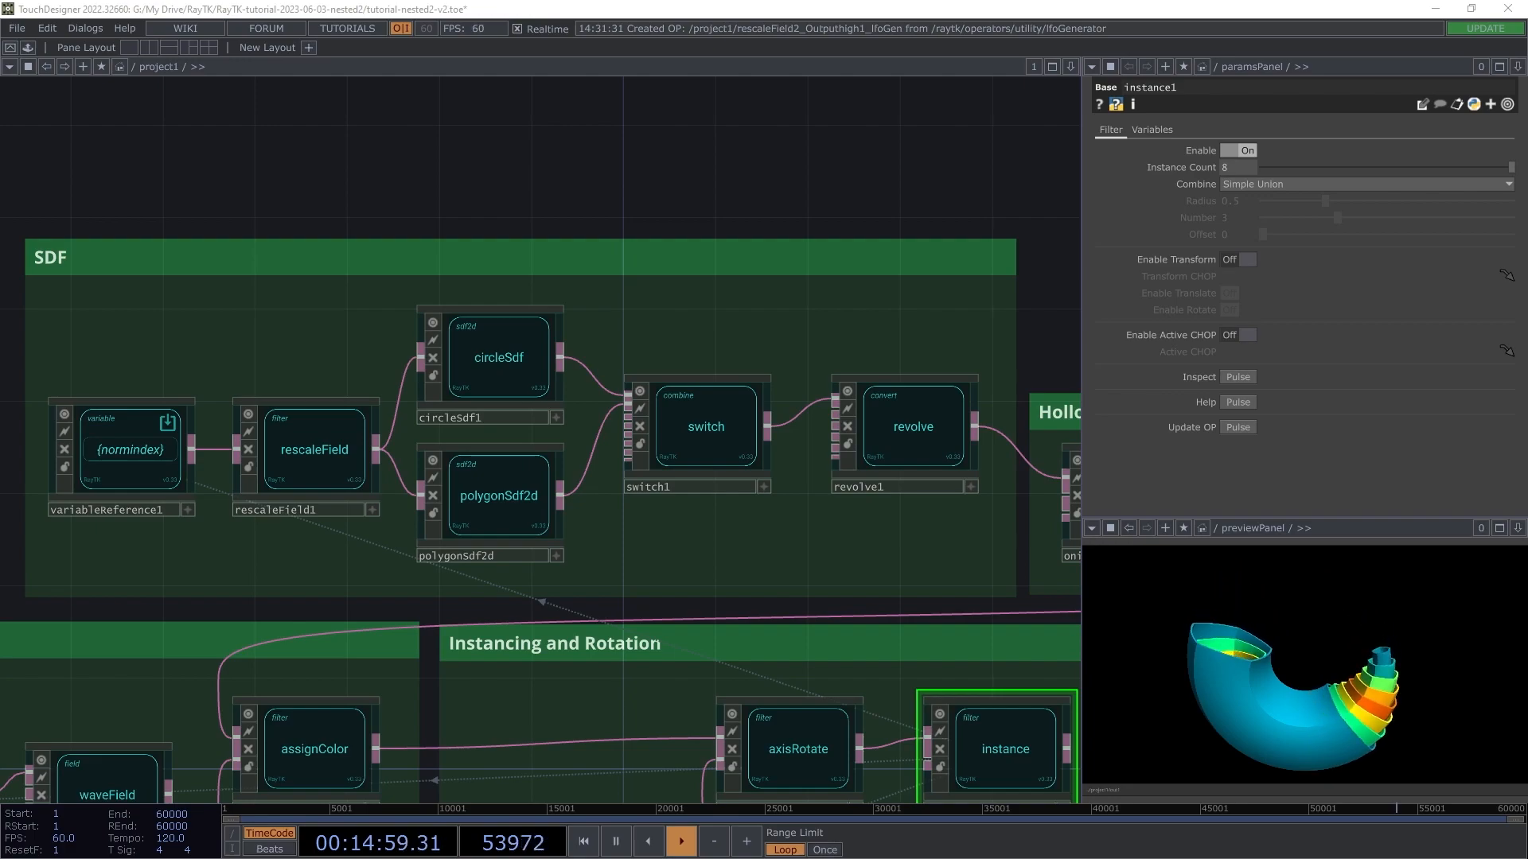
{"action": "left_click_drag", "start_coordinate": [199, 704], "coordinate": [534, 242]}
{"action": "scroll", "coordinate": [413, 431], "scroll_direction": "up", "scroll_amount": 1}
{"action": "left_click", "coordinate": [205, 355]}
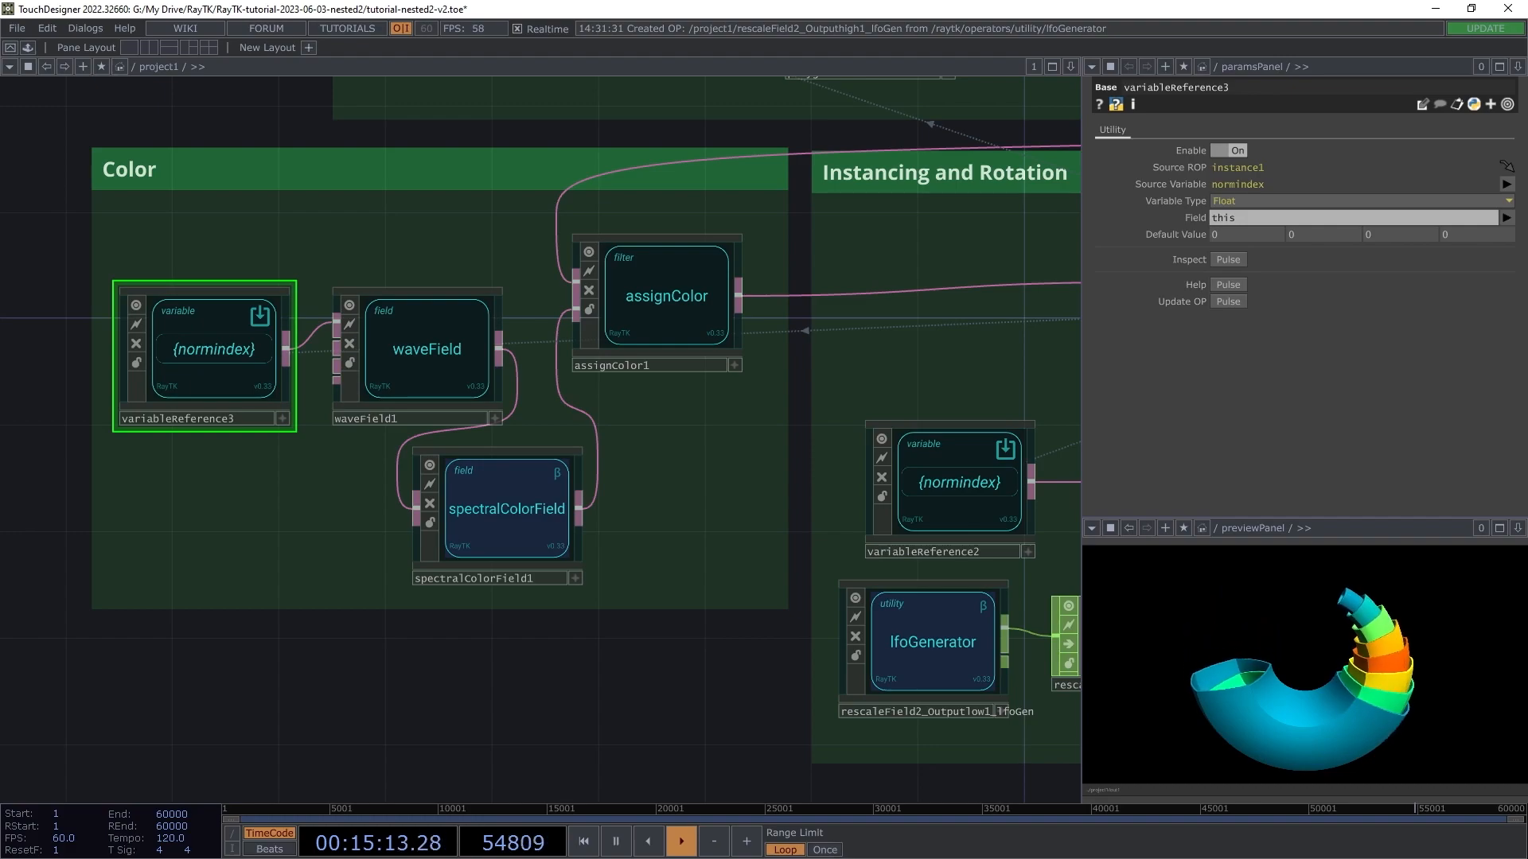
{"action": "left_click_drag", "start_coordinate": [688, 573], "coordinate": [16, 586]}
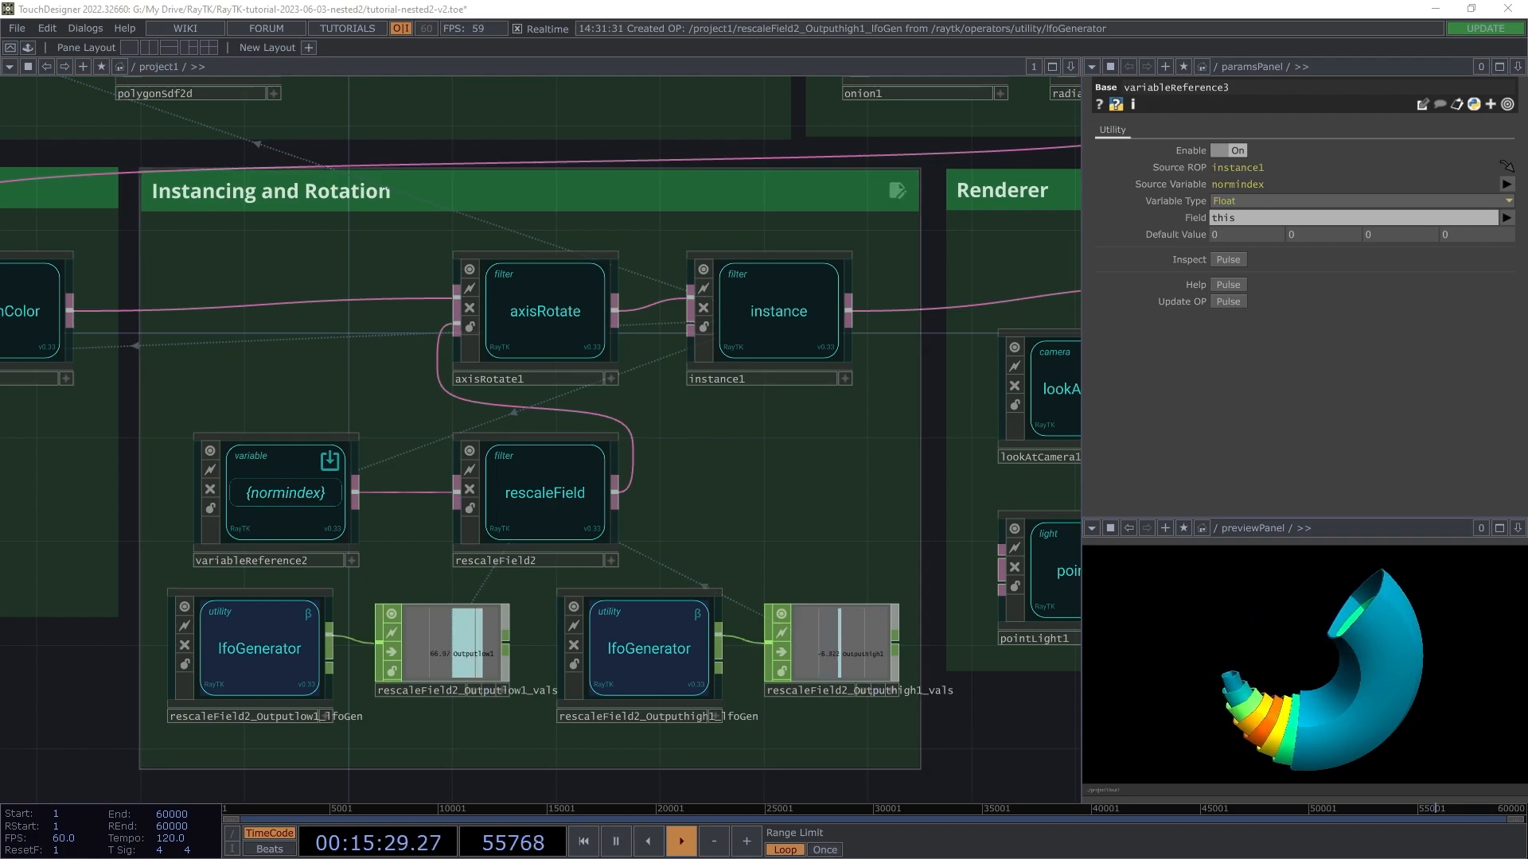
{"action": "left_click", "coordinate": [534, 498]}
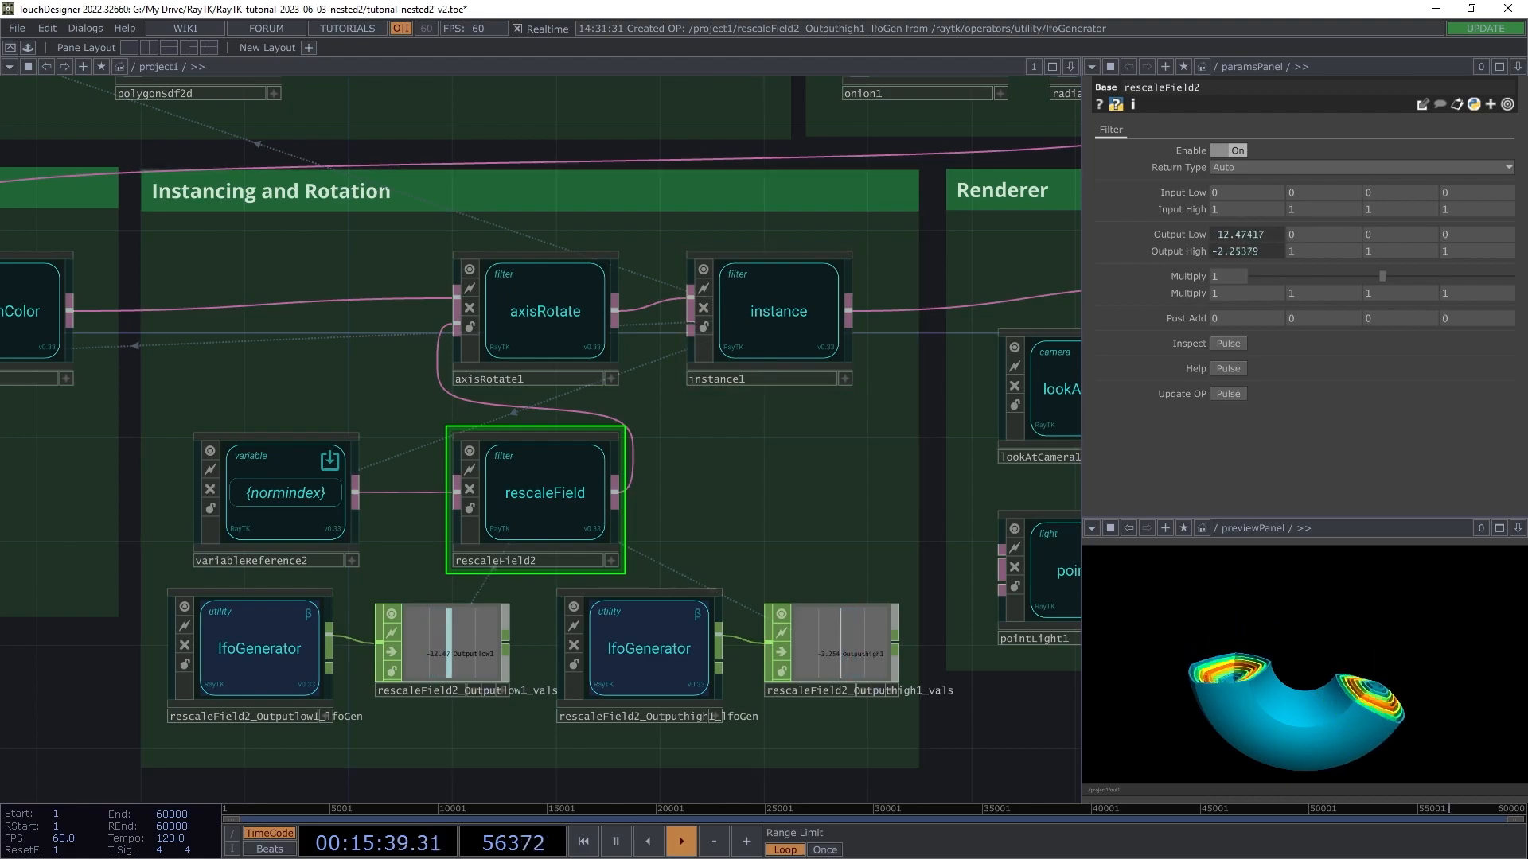
Step: Examine the parameters of the raymarchRender3D, lookAtCamera and pointLight operators in the Renderer group
{"action": "left_click_drag", "start_coordinate": [970, 398], "coordinate": [517, 398]}
{"action": "scroll", "coordinate": [540, 390], "scroll_direction": "up", "scroll_amount": 1}
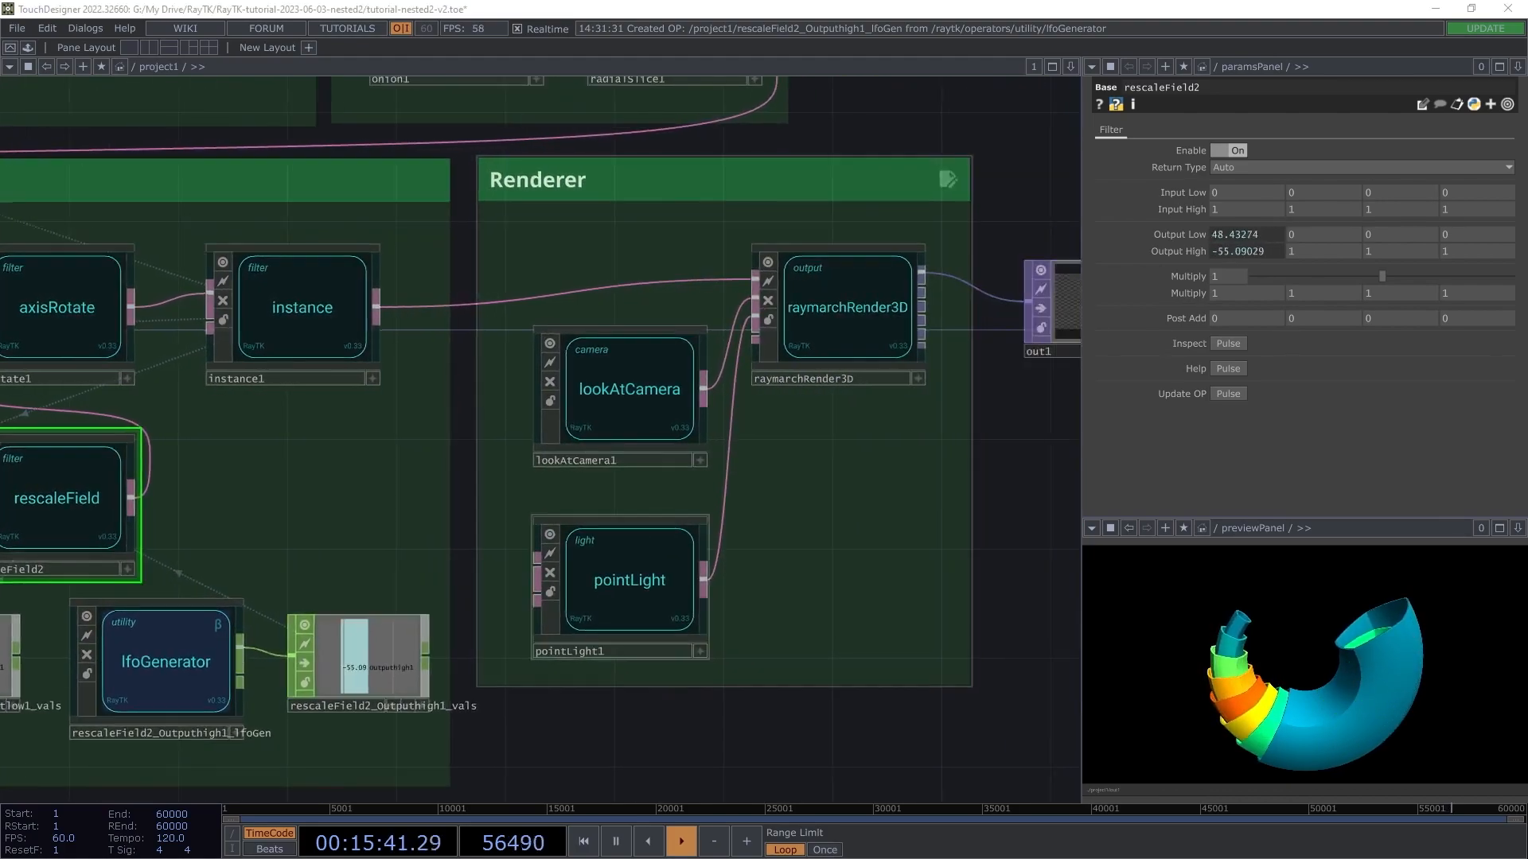
{"action": "left_click", "coordinate": [804, 307]}
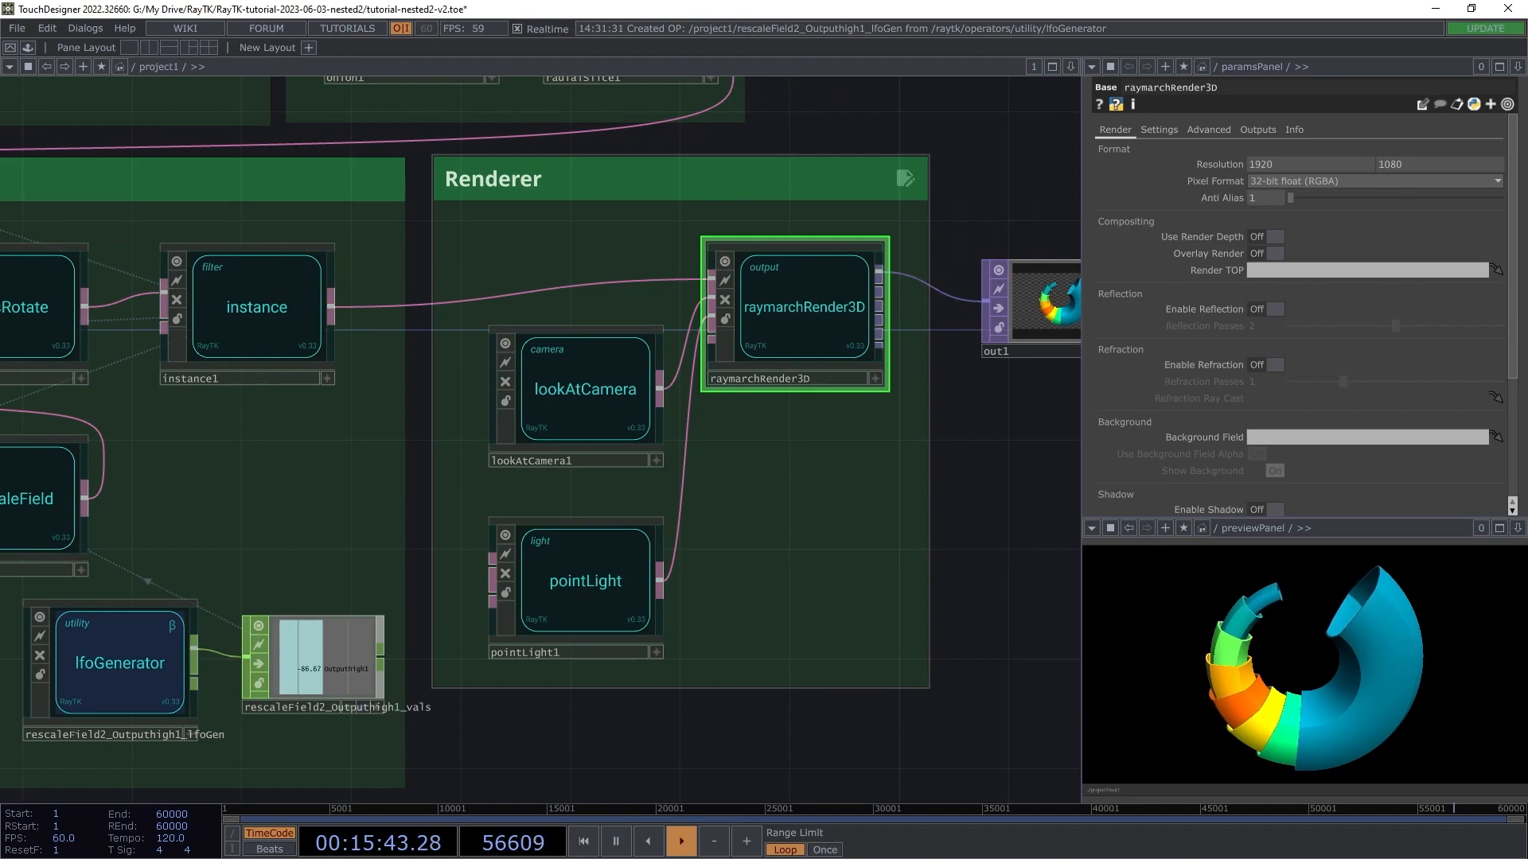
{"action": "left_click", "coordinate": [585, 389]}
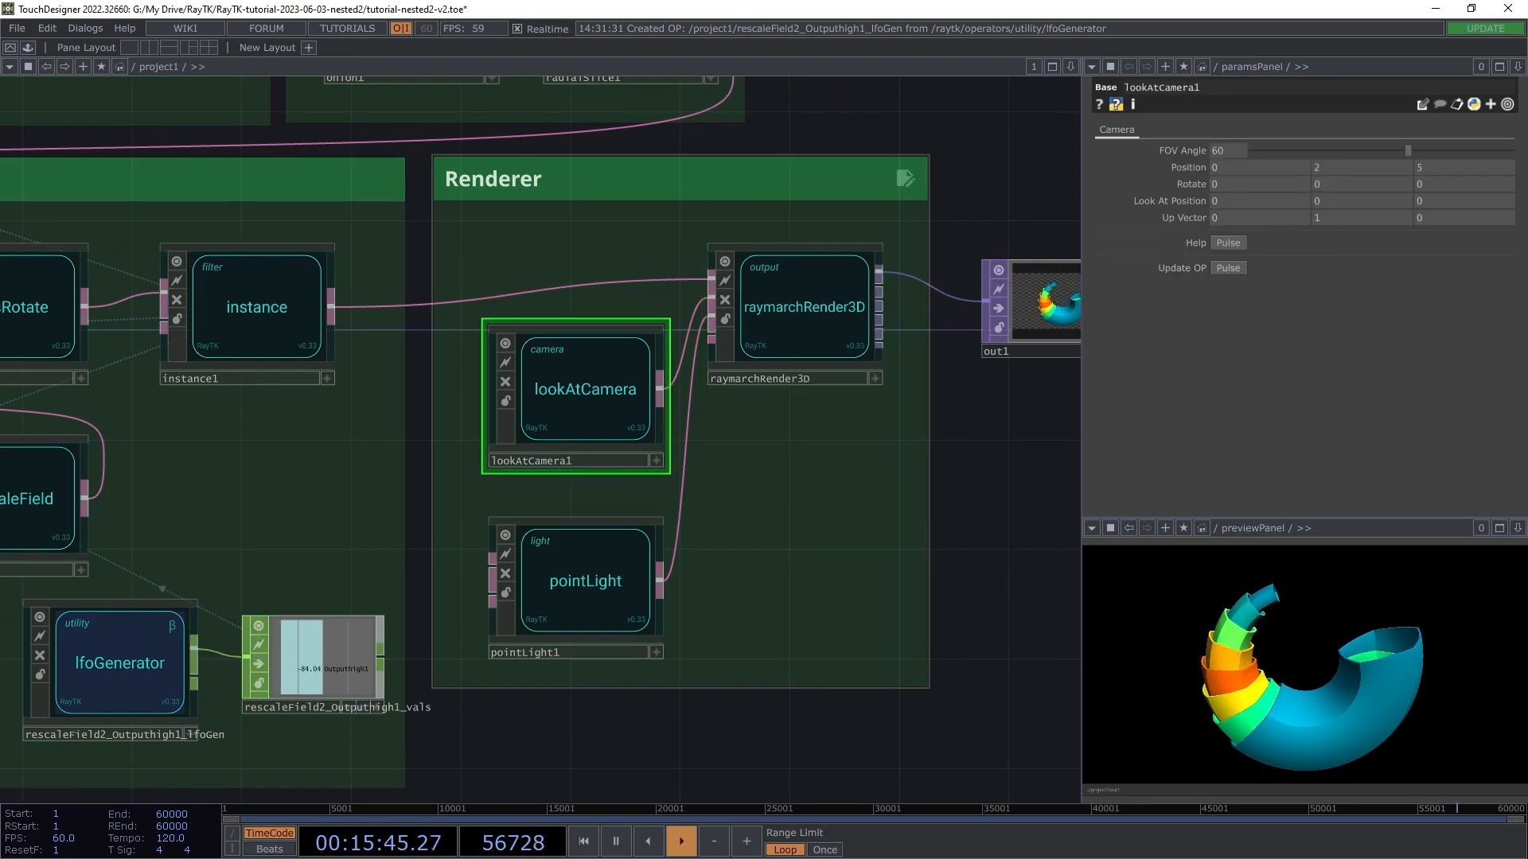
{"action": "left_click", "coordinate": [584, 581]}
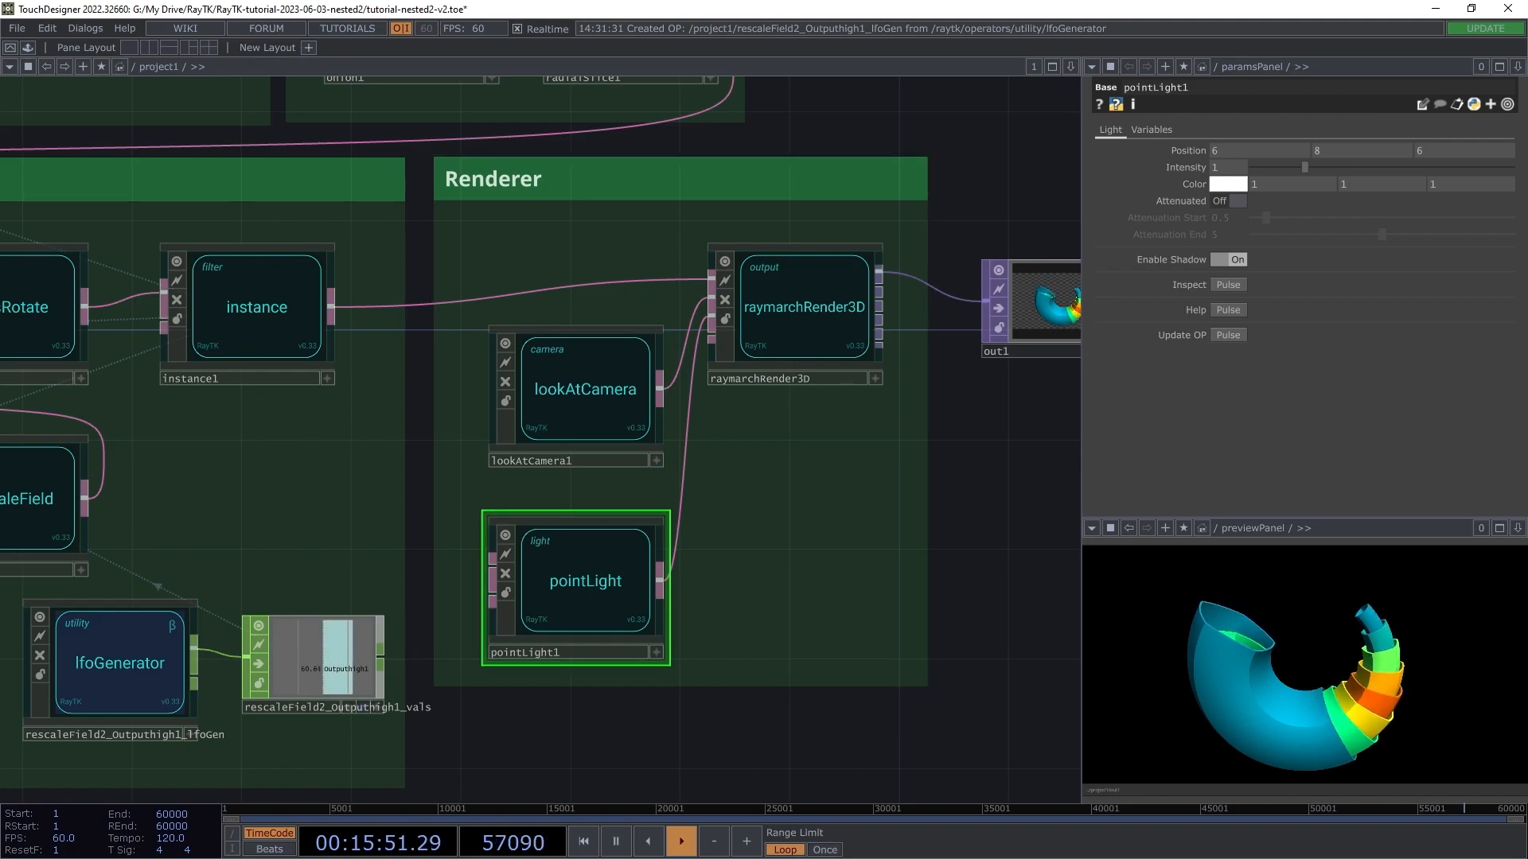
Step: Look over the whole network and recheck the parameters of the revolve, switch and waveField operators
{"action": "key", "text": "h"}
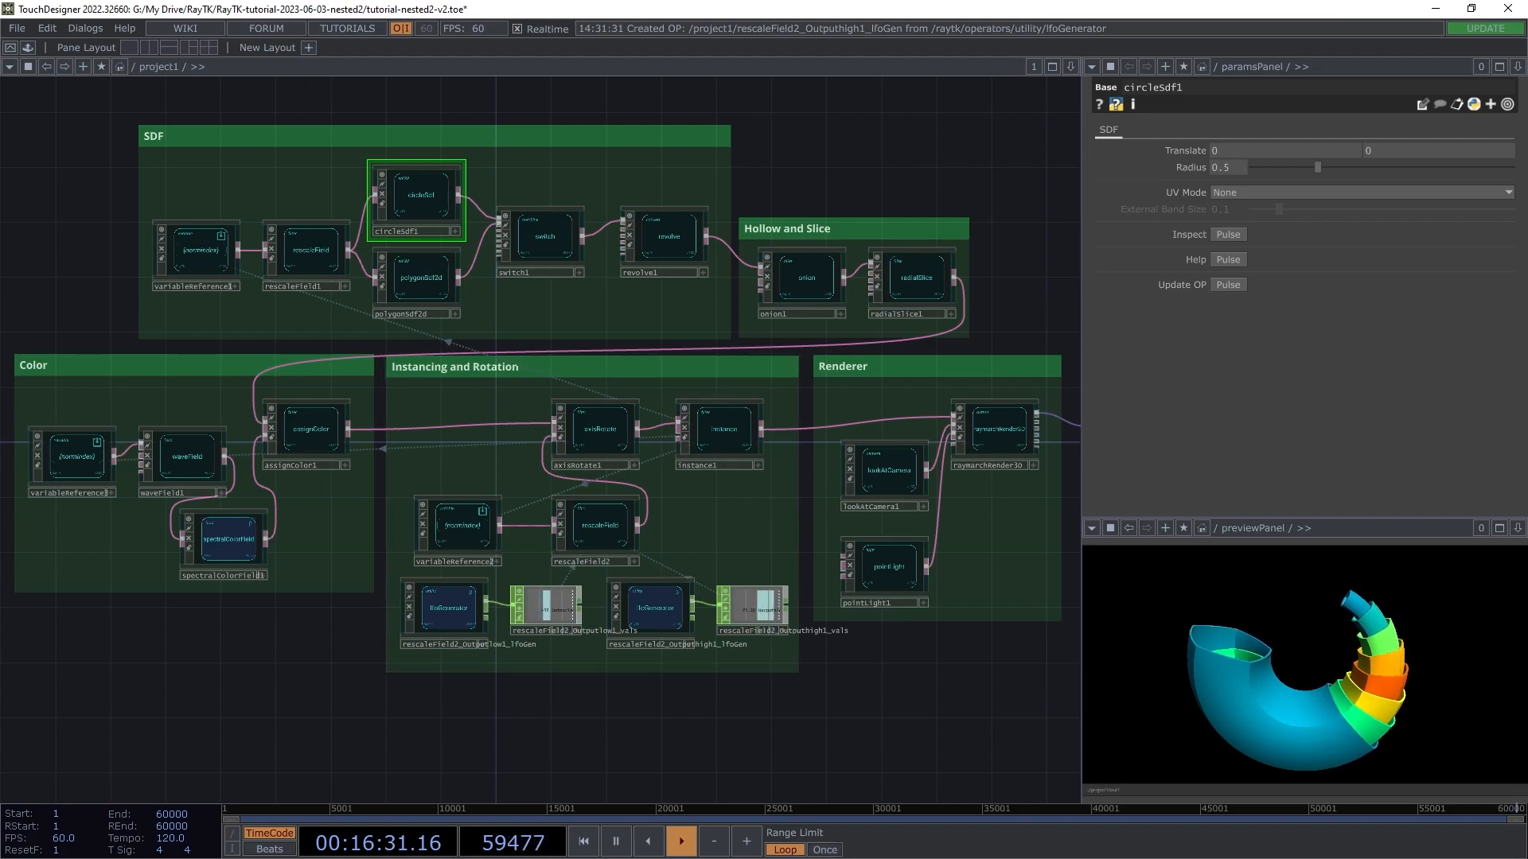
{"action": "left_click", "coordinate": [664, 243]}
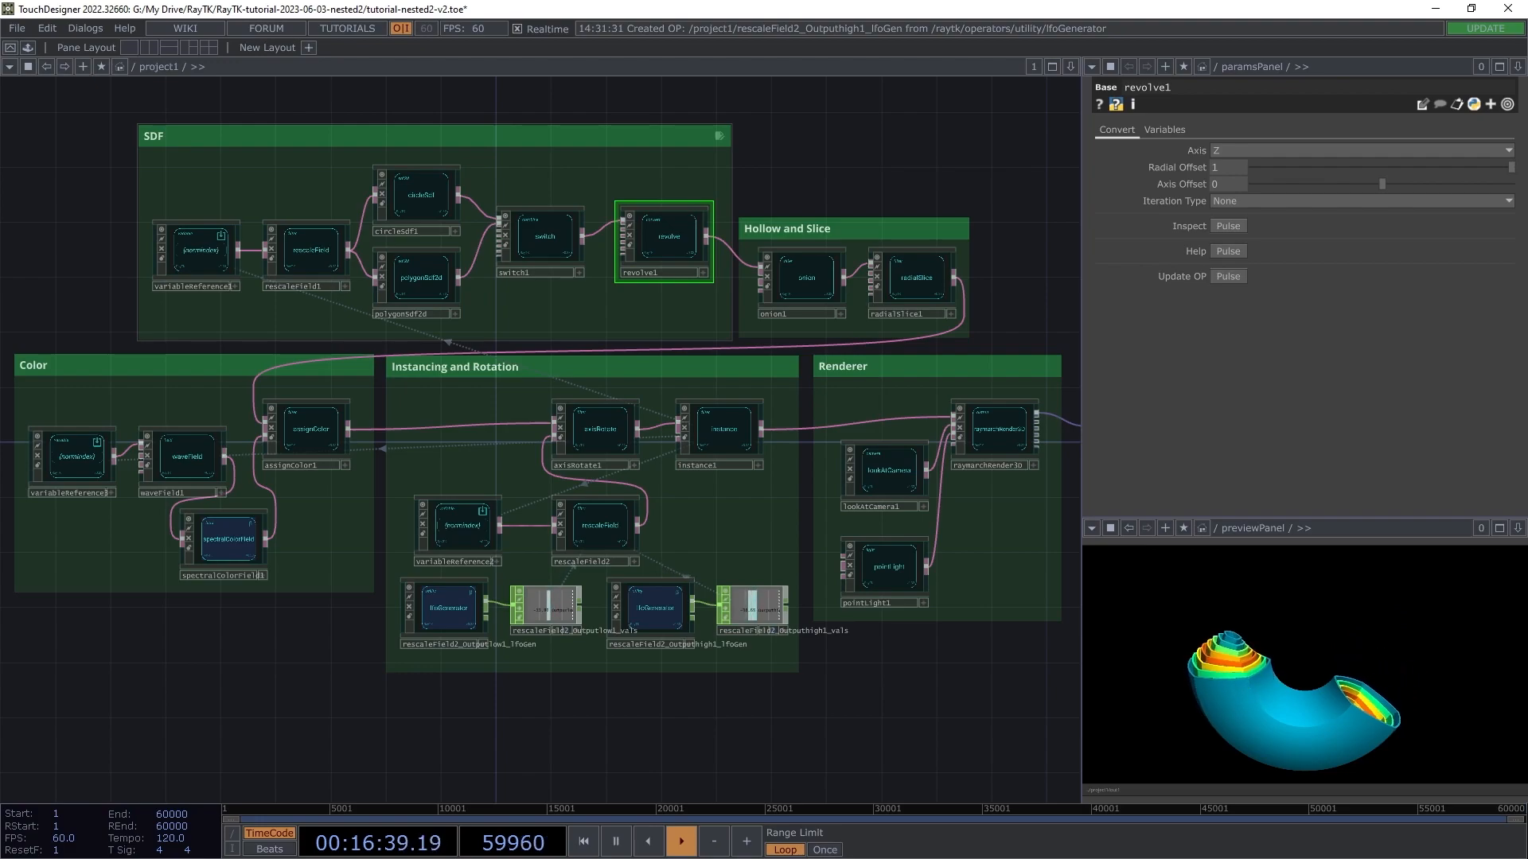
{"action": "left_click", "coordinate": [539, 243]}
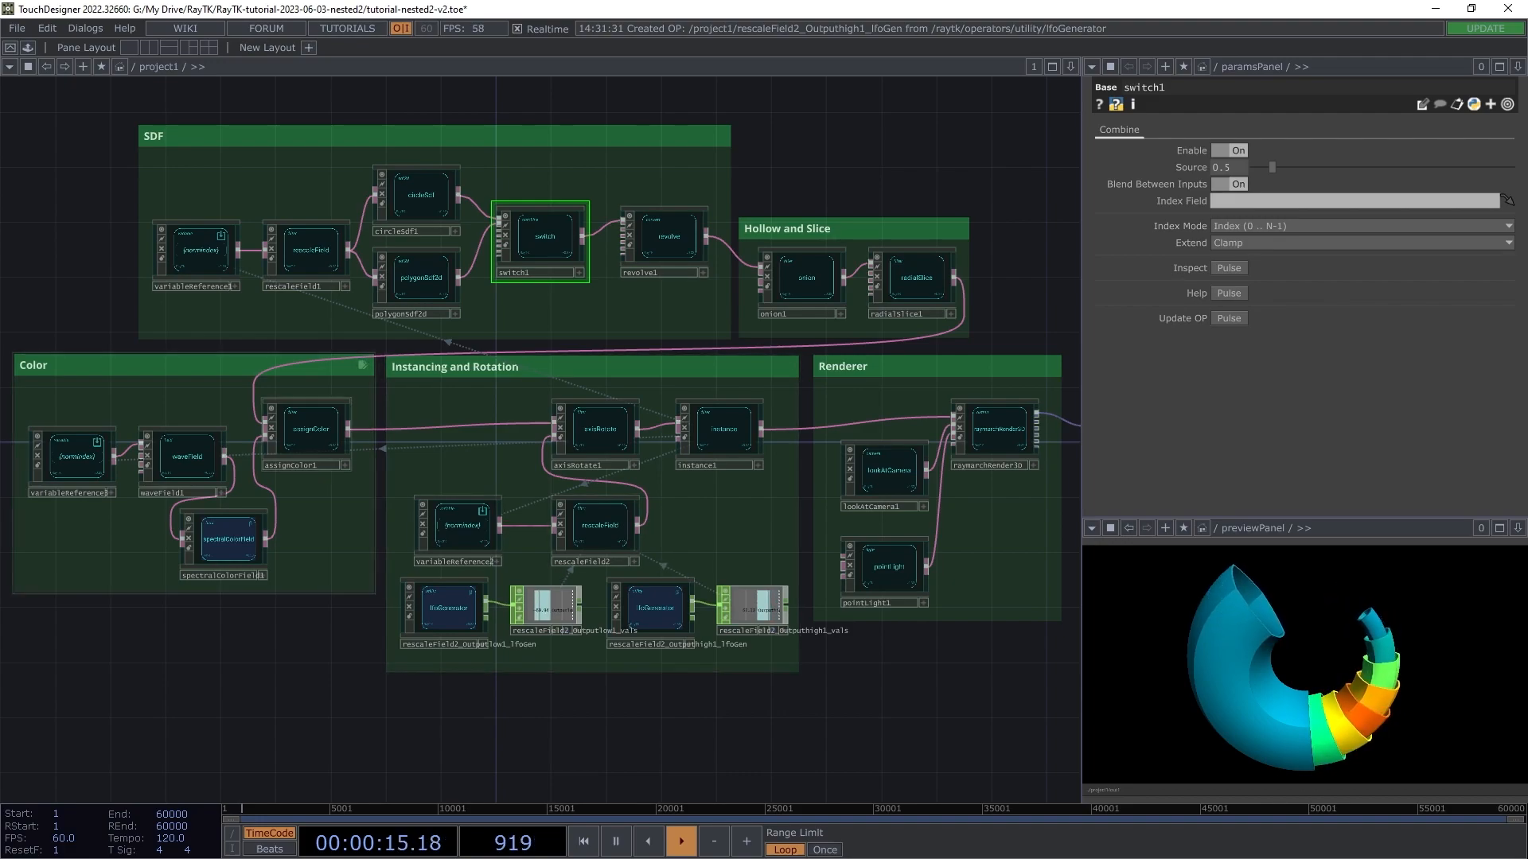
{"action": "left_click", "coordinate": [184, 458]}
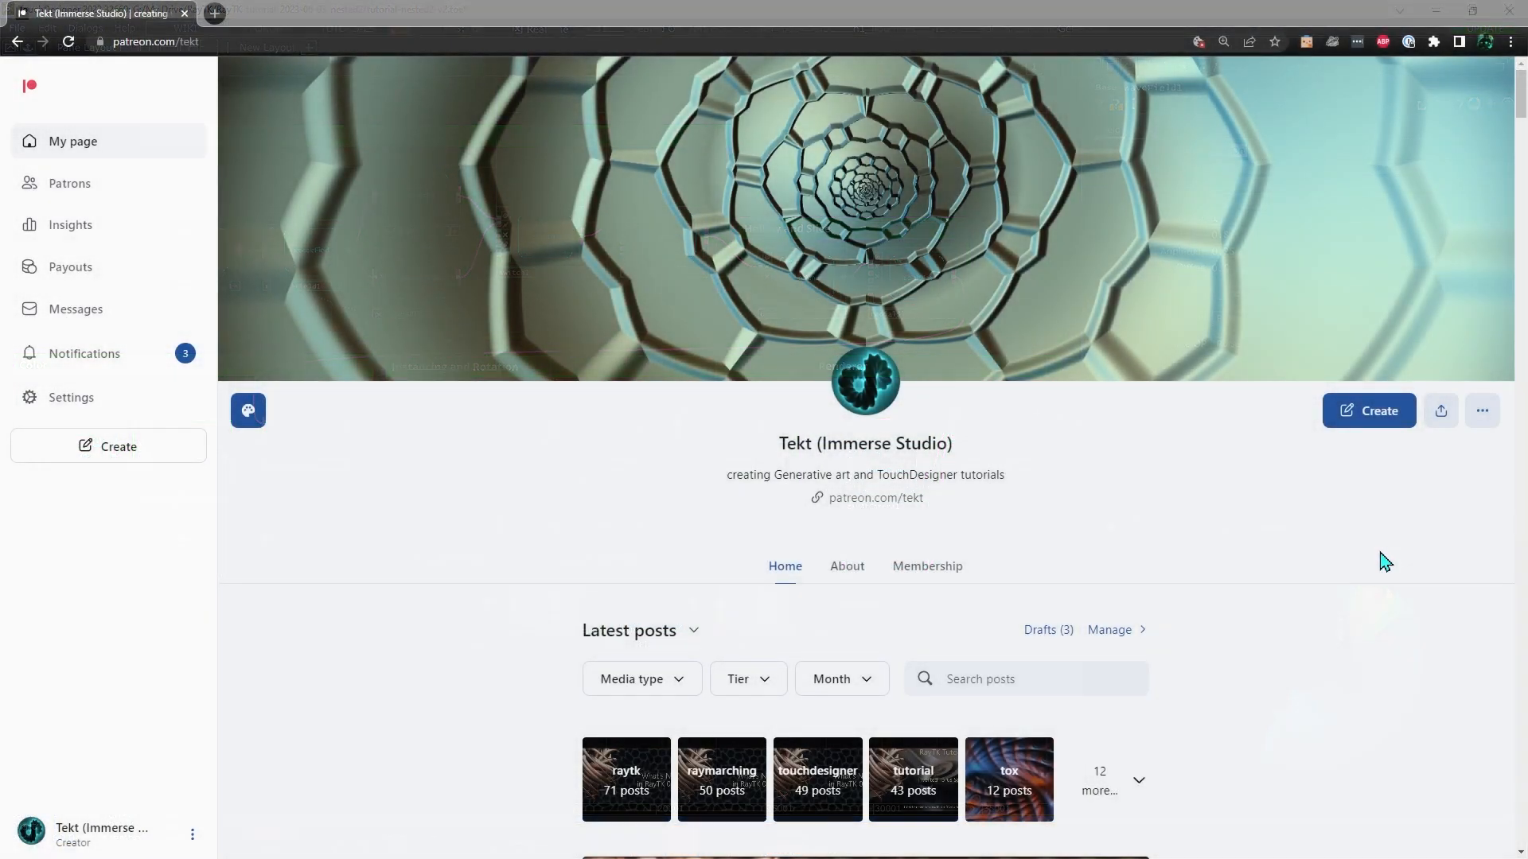
Step: Browse the RayTK releases, tutorials and scene downloads among the latest posts on the Tekt Patreon page in the browser
{"action": "scroll", "coordinate": [1374, 555], "scroll_direction": "down", "scroll_amount": 13}
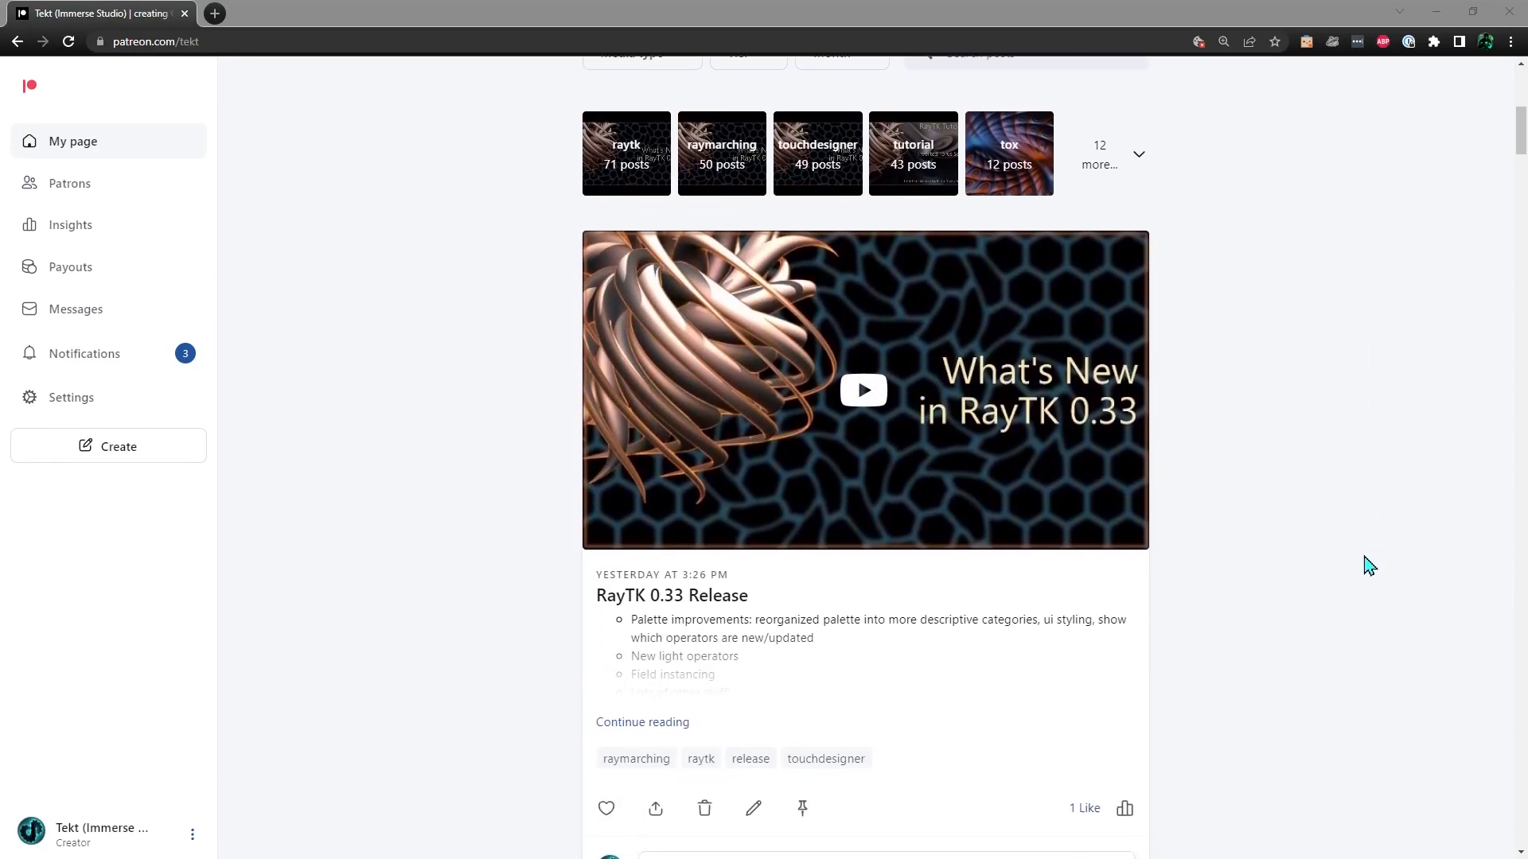
{"action": "scroll", "coordinate": [1368, 564], "scroll_direction": "down", "scroll_amount": 12}
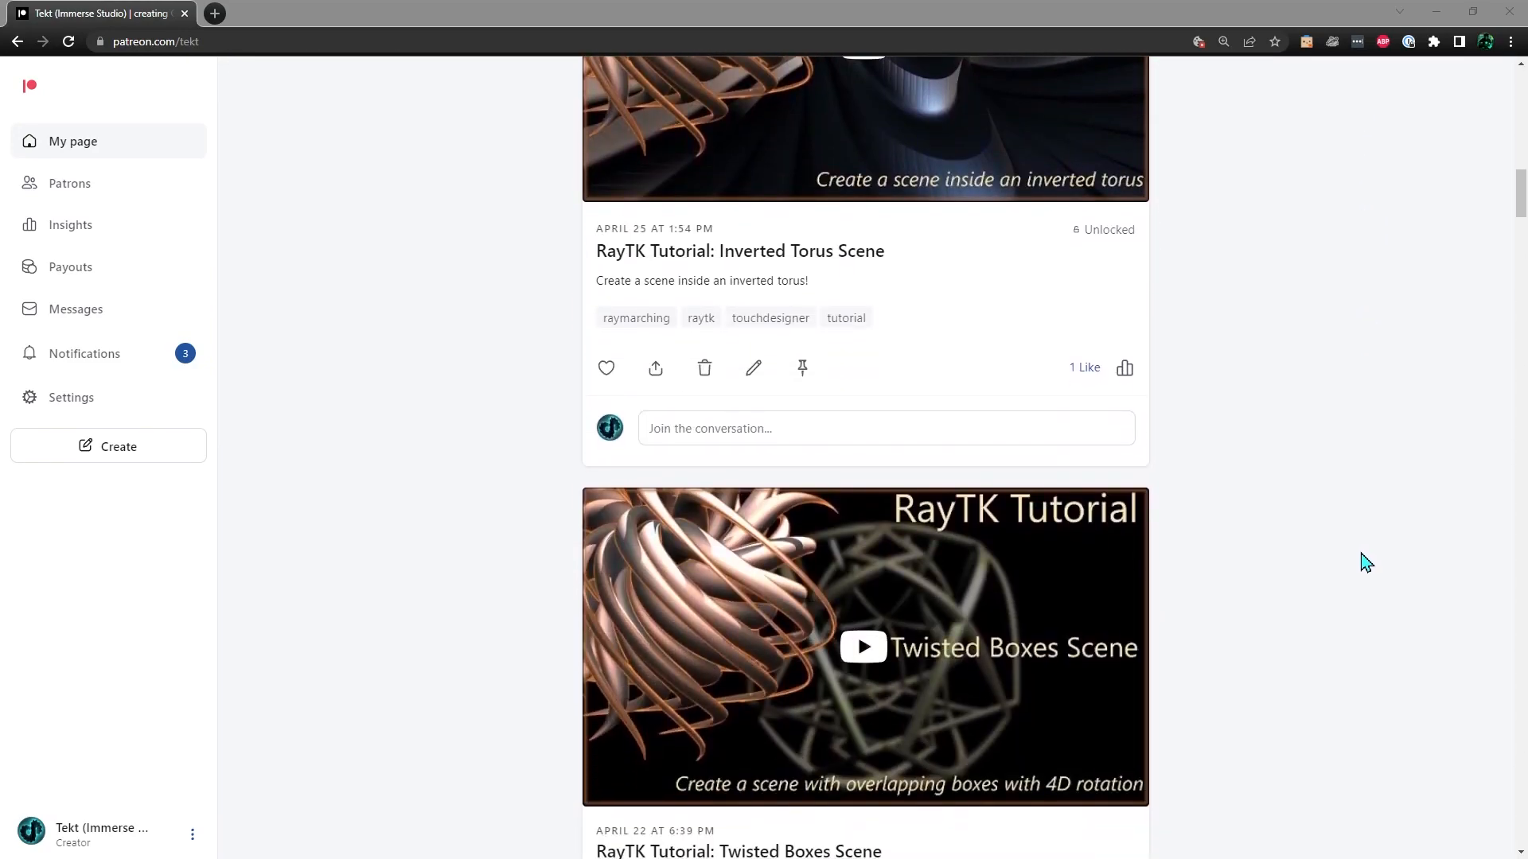
{"action": "scroll", "coordinate": [1365, 566], "scroll_direction": "down", "scroll_amount": 14}
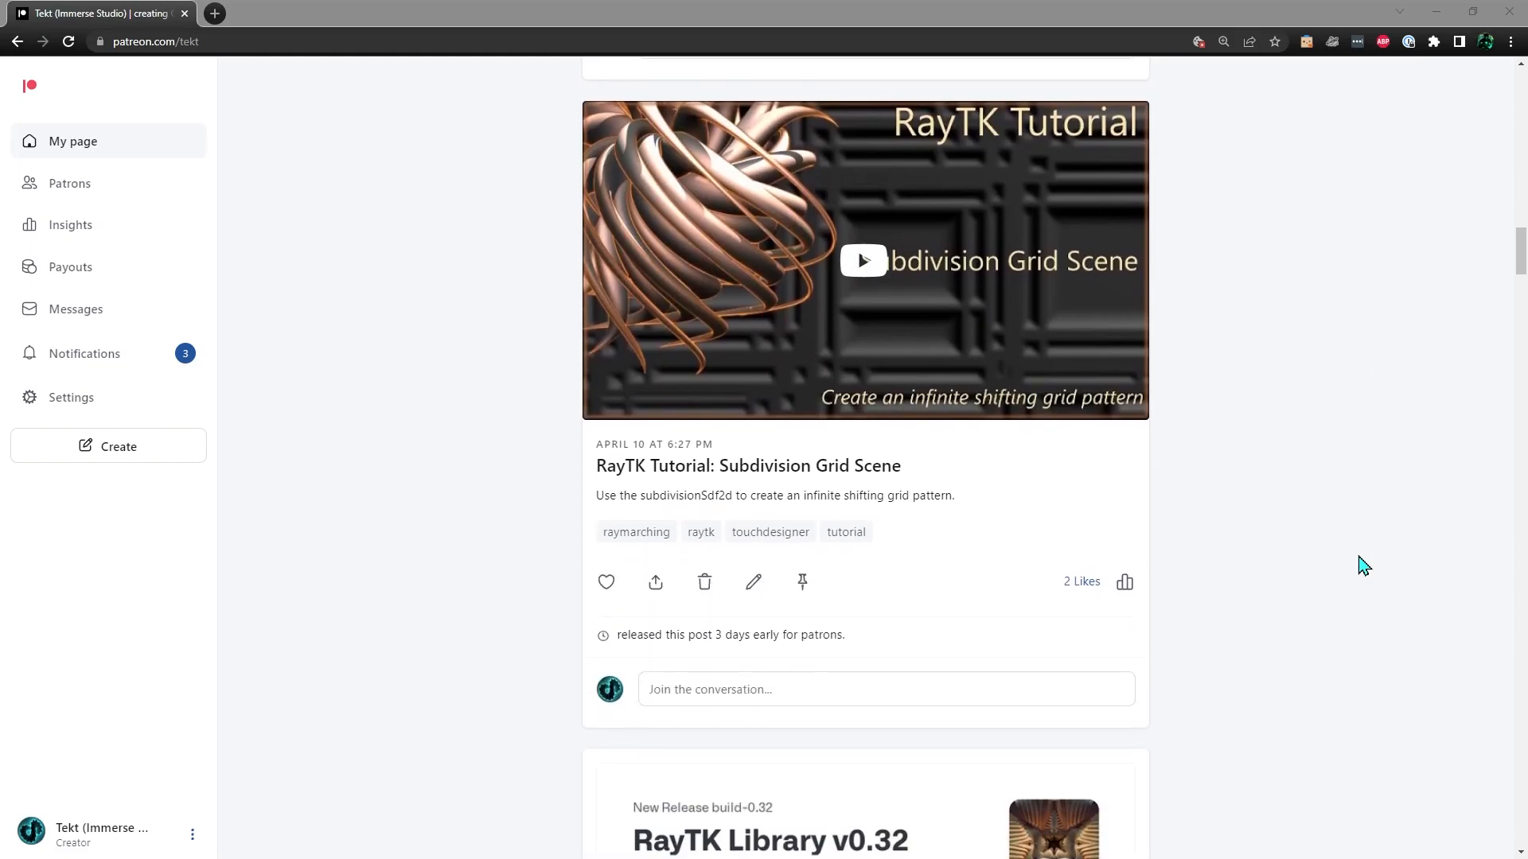
{"action": "scroll", "coordinate": [1362, 566], "scroll_direction": "down", "scroll_amount": 10}
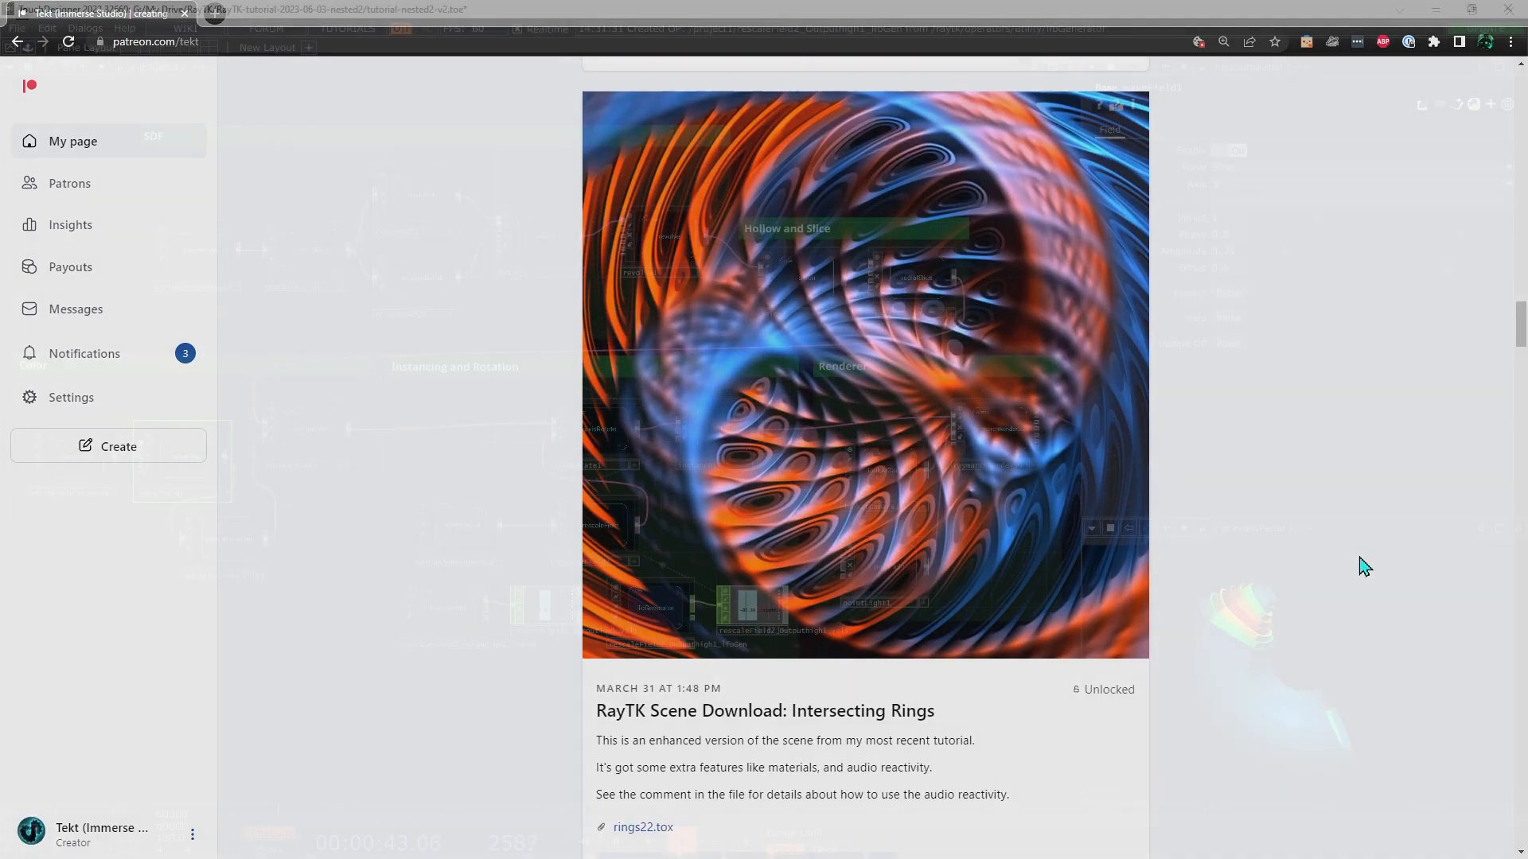